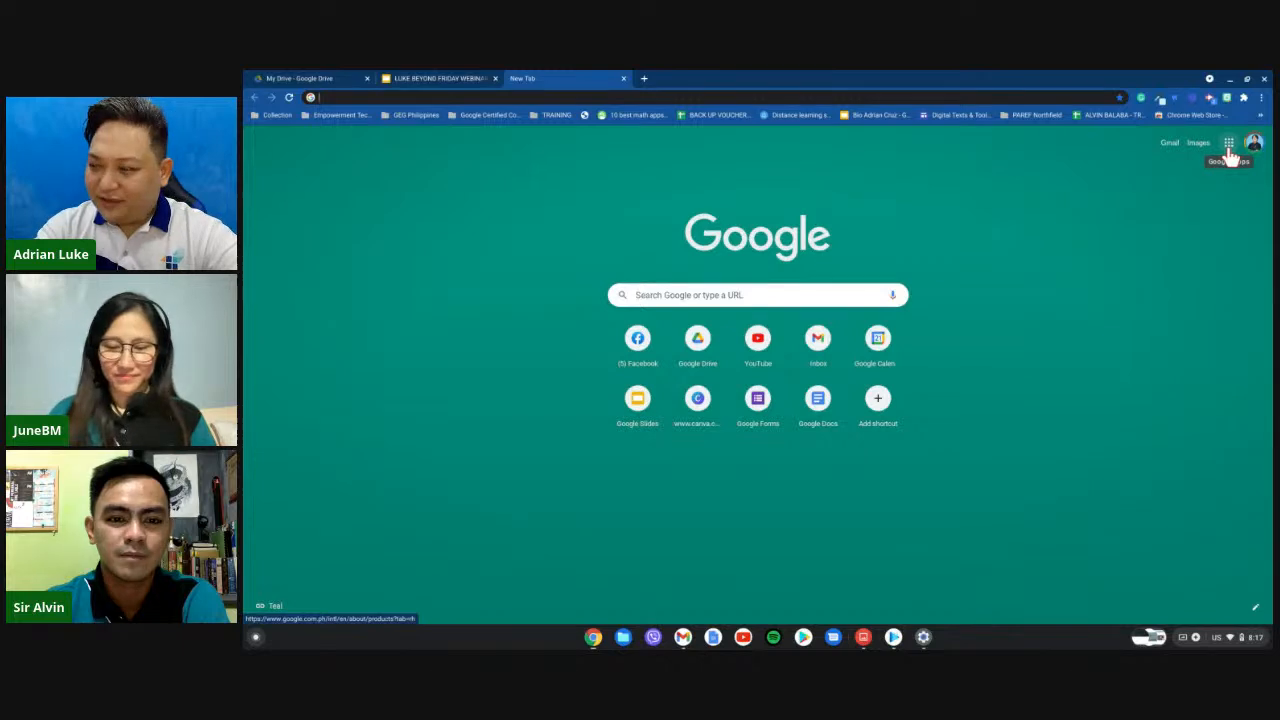
Look through the Google apps list to see which apps are available from the new tab page.
left_click(1229, 145)
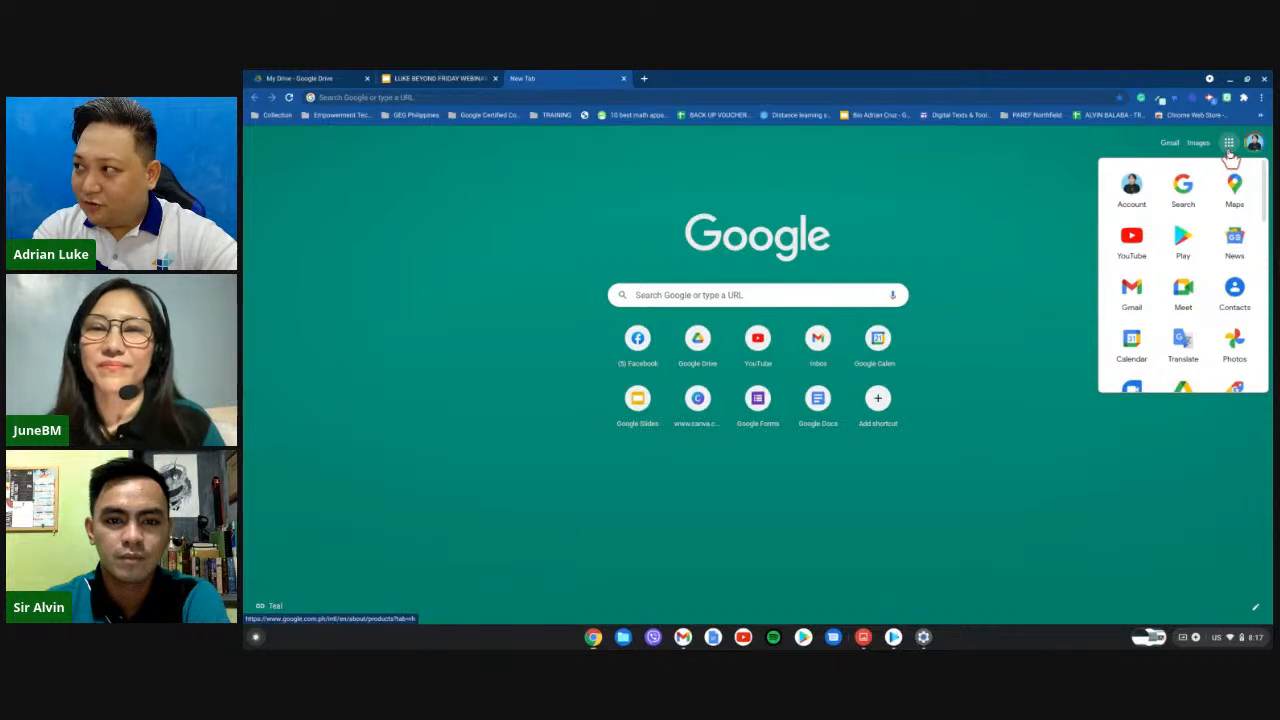
scroll(1175, 222, "down", 5)
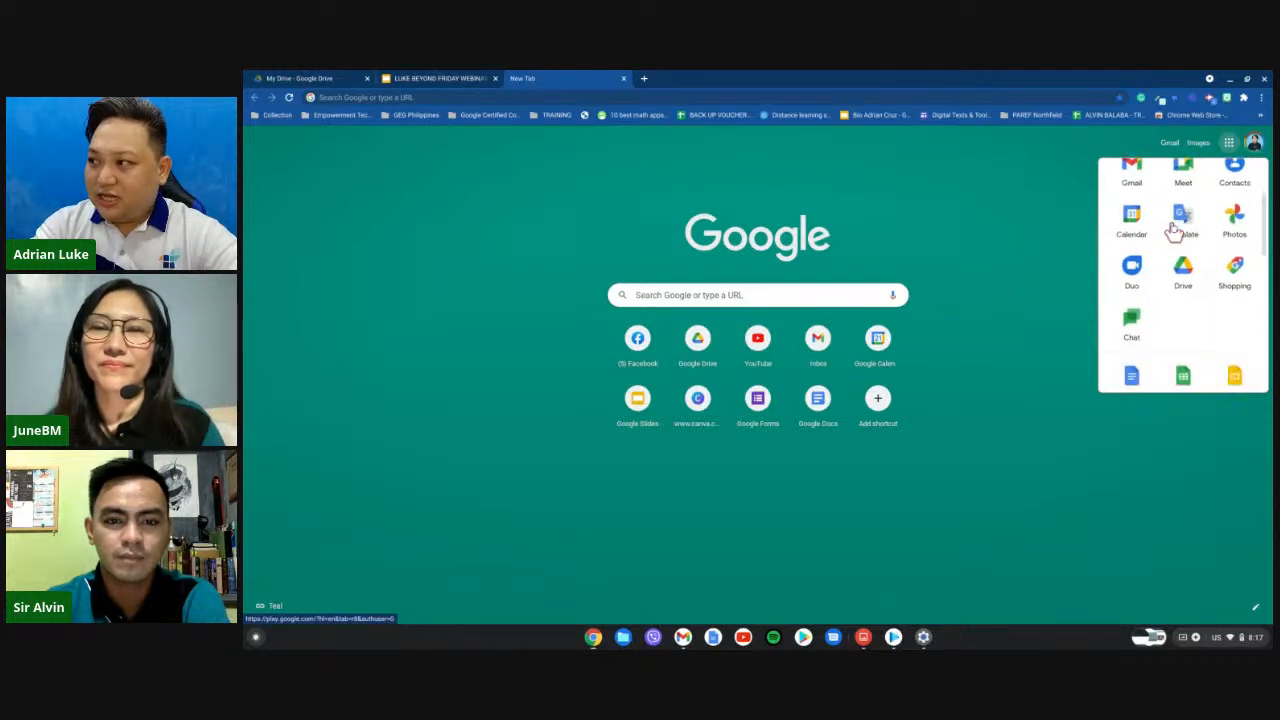
scroll(1205, 257, "down", 3)
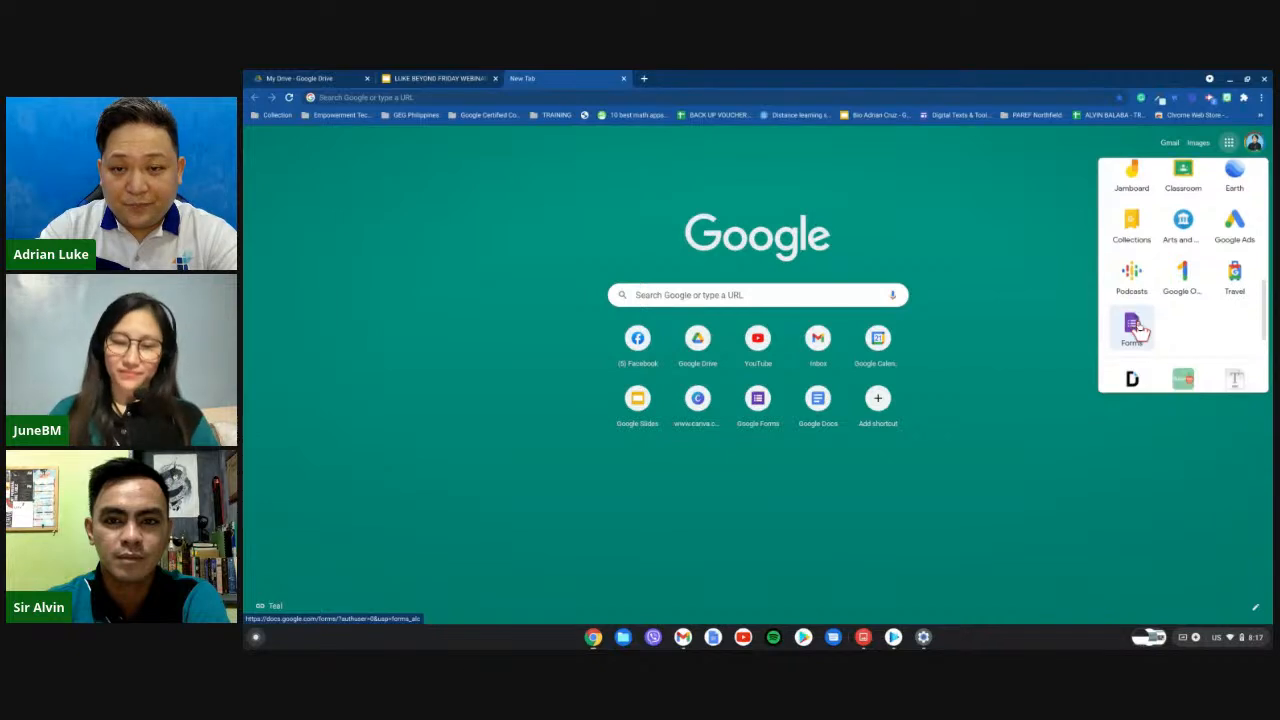
scroll(1135, 330, "down", 2)
scroll(1140, 332, "down", 1)
scroll(1137, 330, "up", 5)
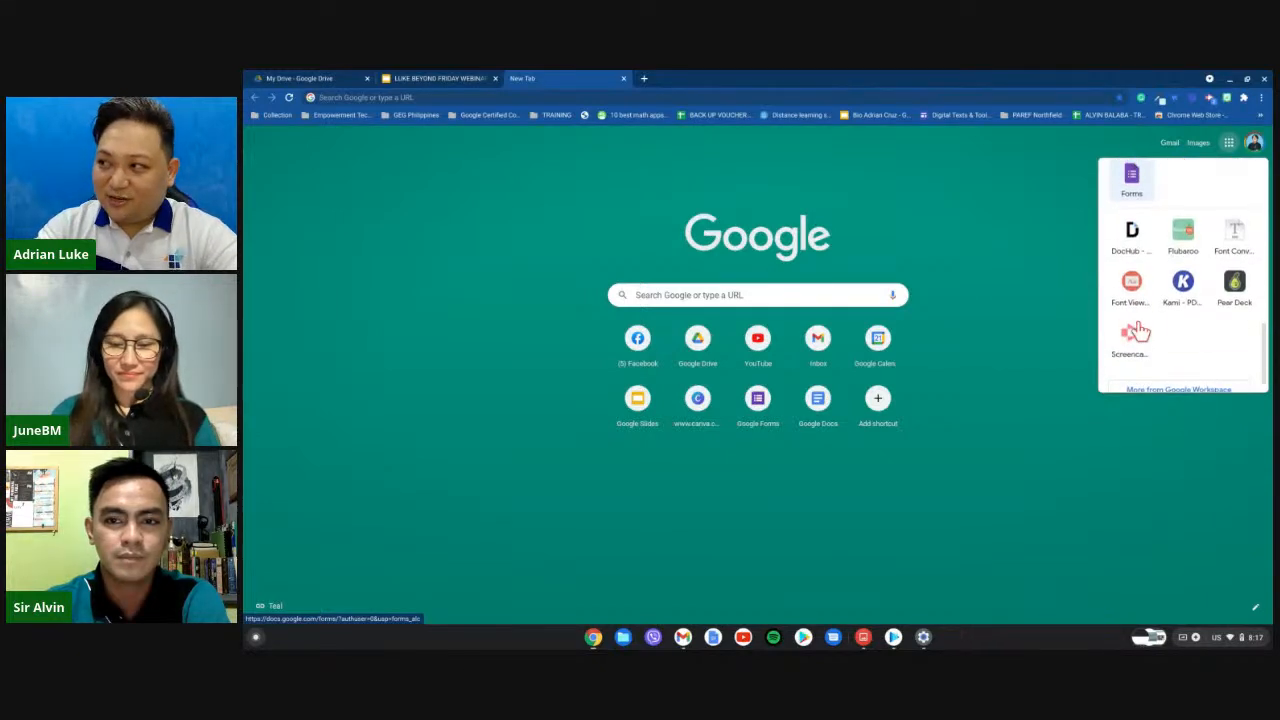
scroll(1137, 330, "up", 3)
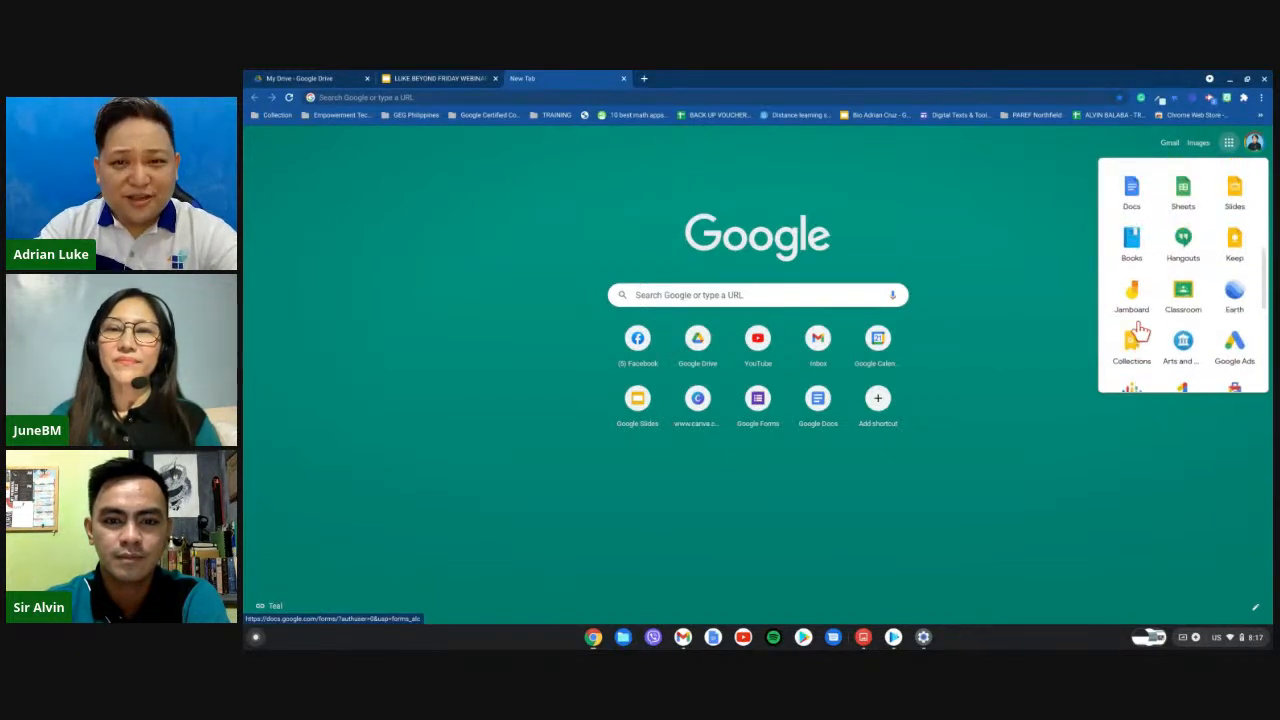
scroll(1138, 330, "up", 3)
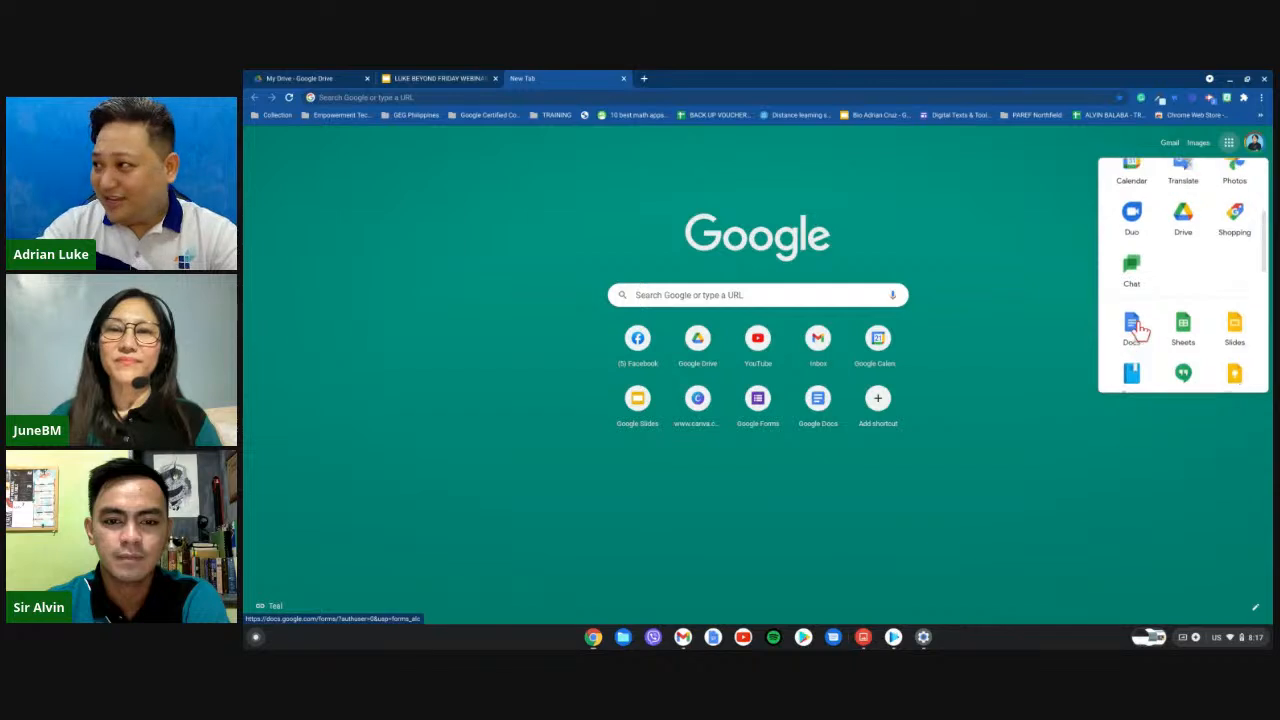
scroll(1199, 236, "down", 3)
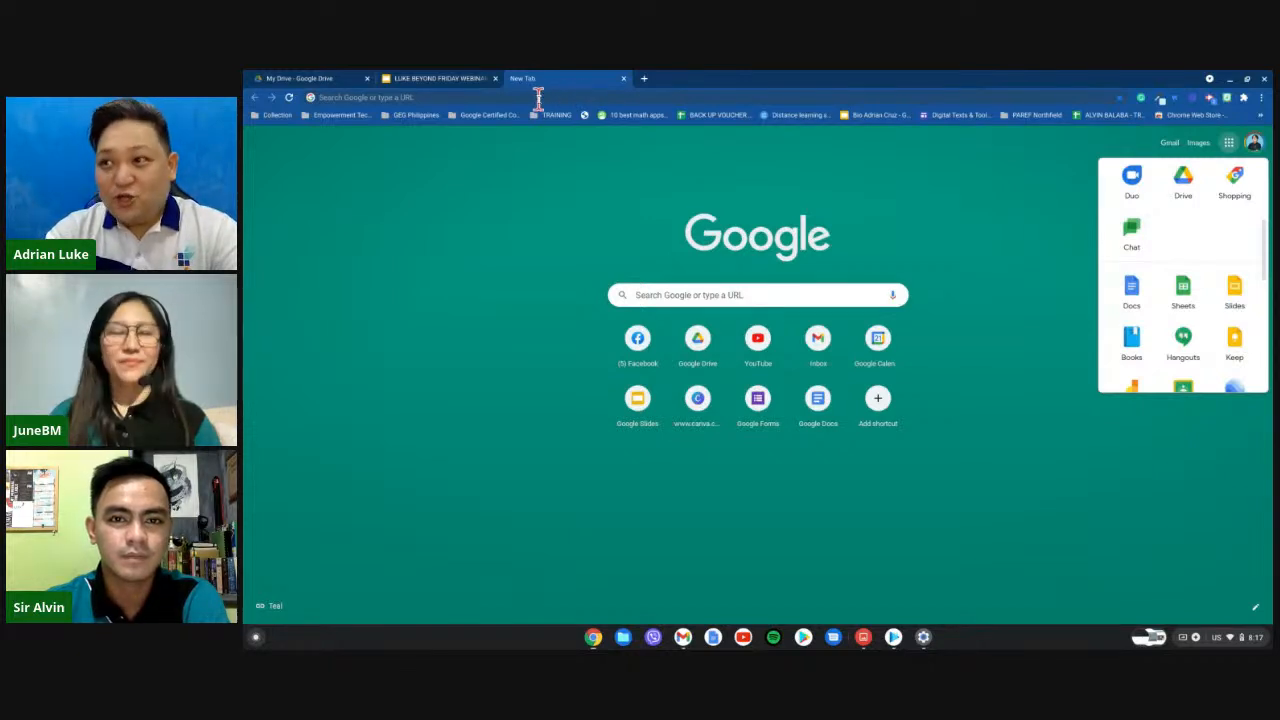
Open the Google Sites home page at sites.google.com.
left_click(462, 97)
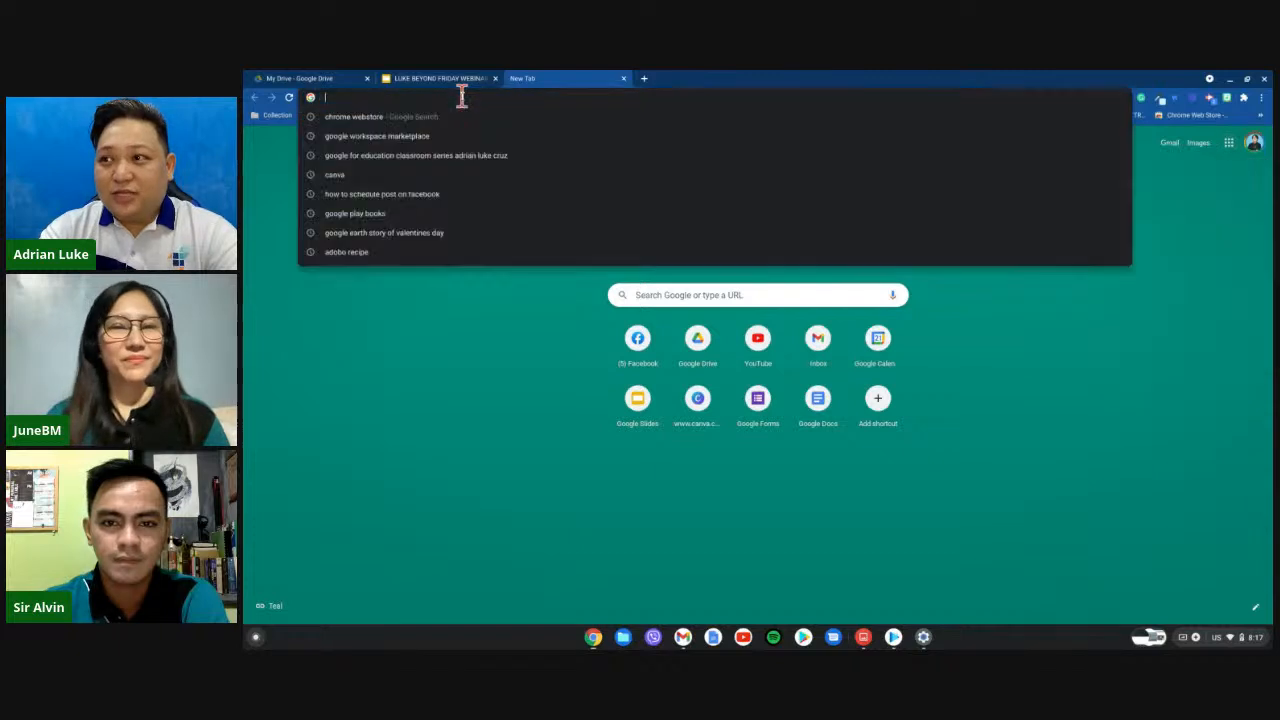
left_click(414, 357)
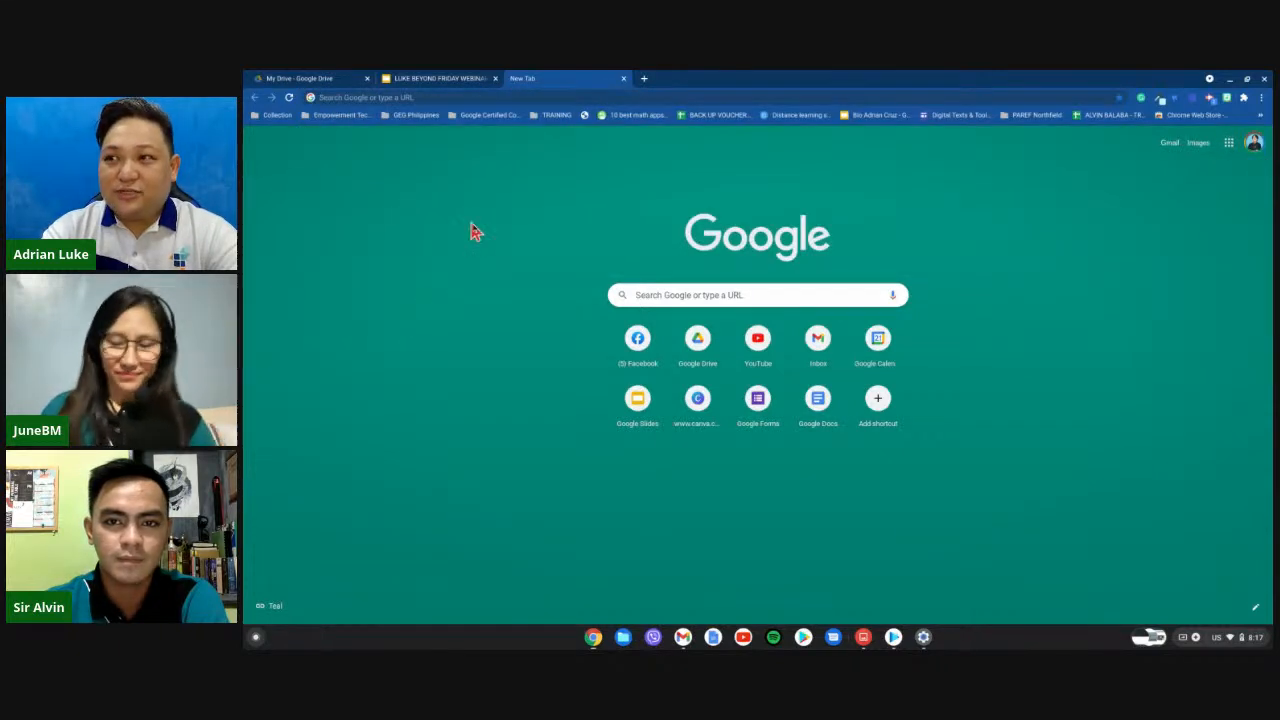
left_click(483, 97)
type("sites")
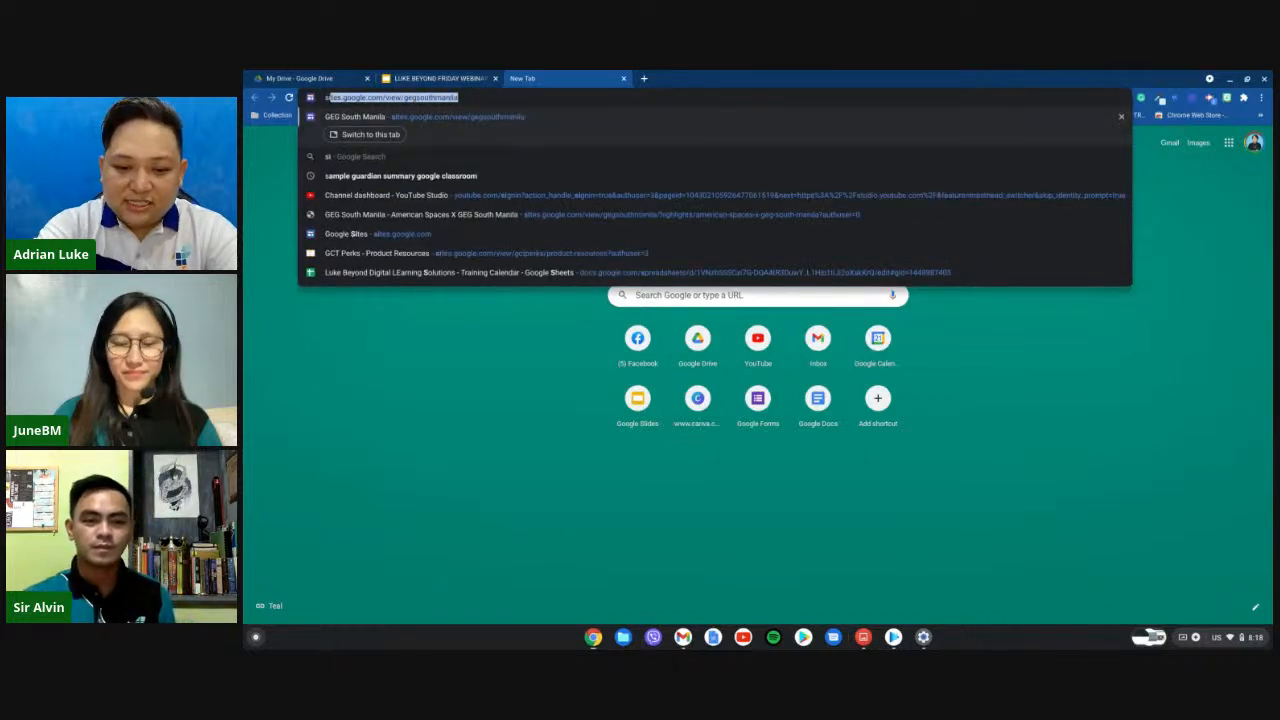
type(".google.com")
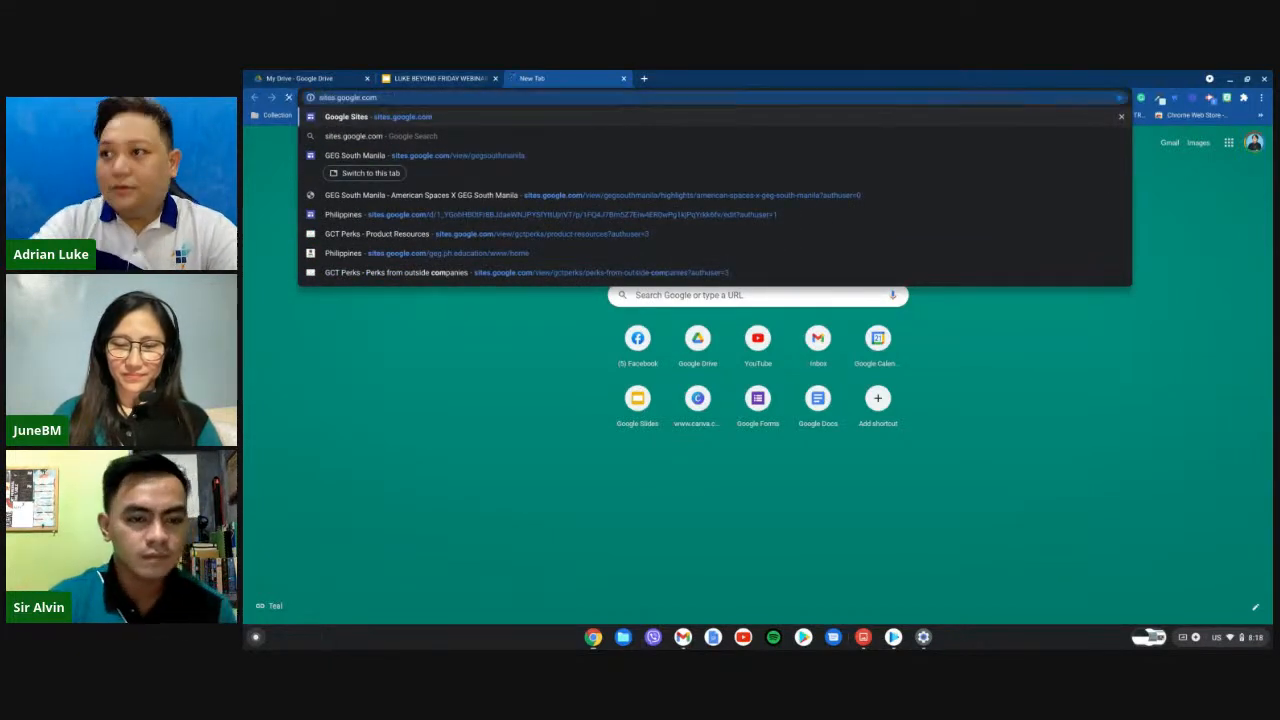
key("Return")
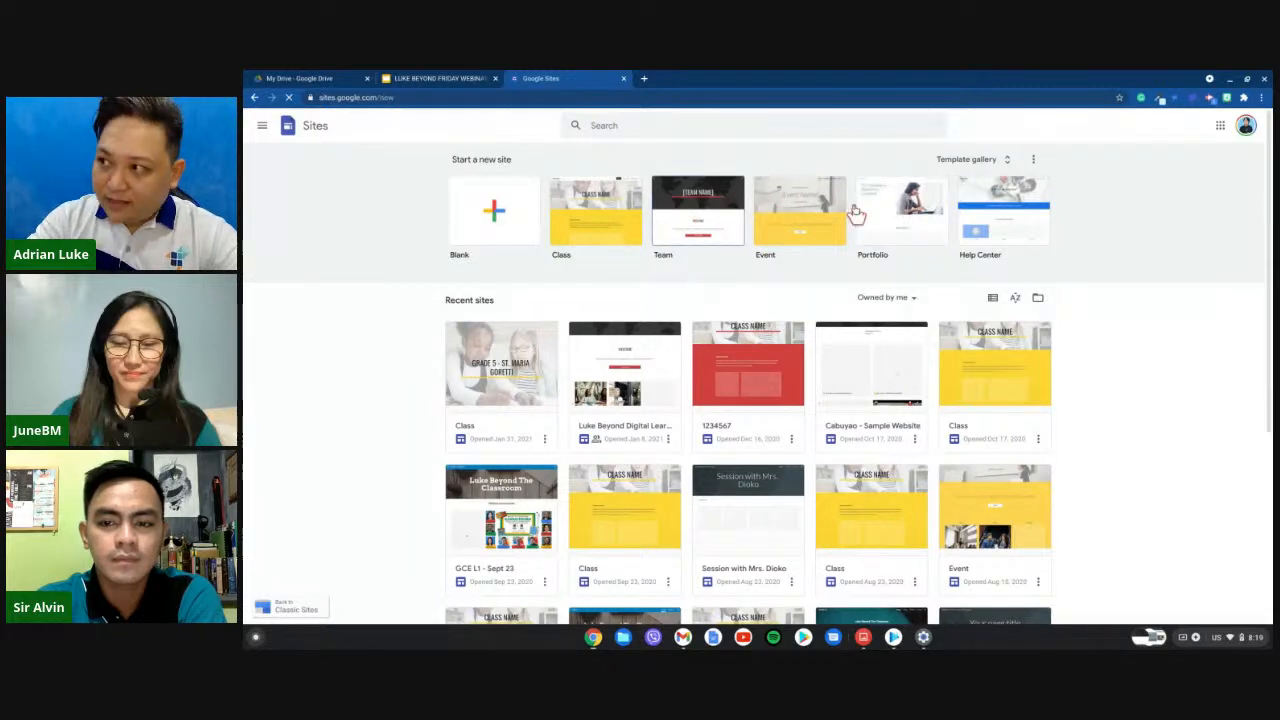
Browse the site templates in the full template gallery and return to the Sites home page.
left_click(998, 160)
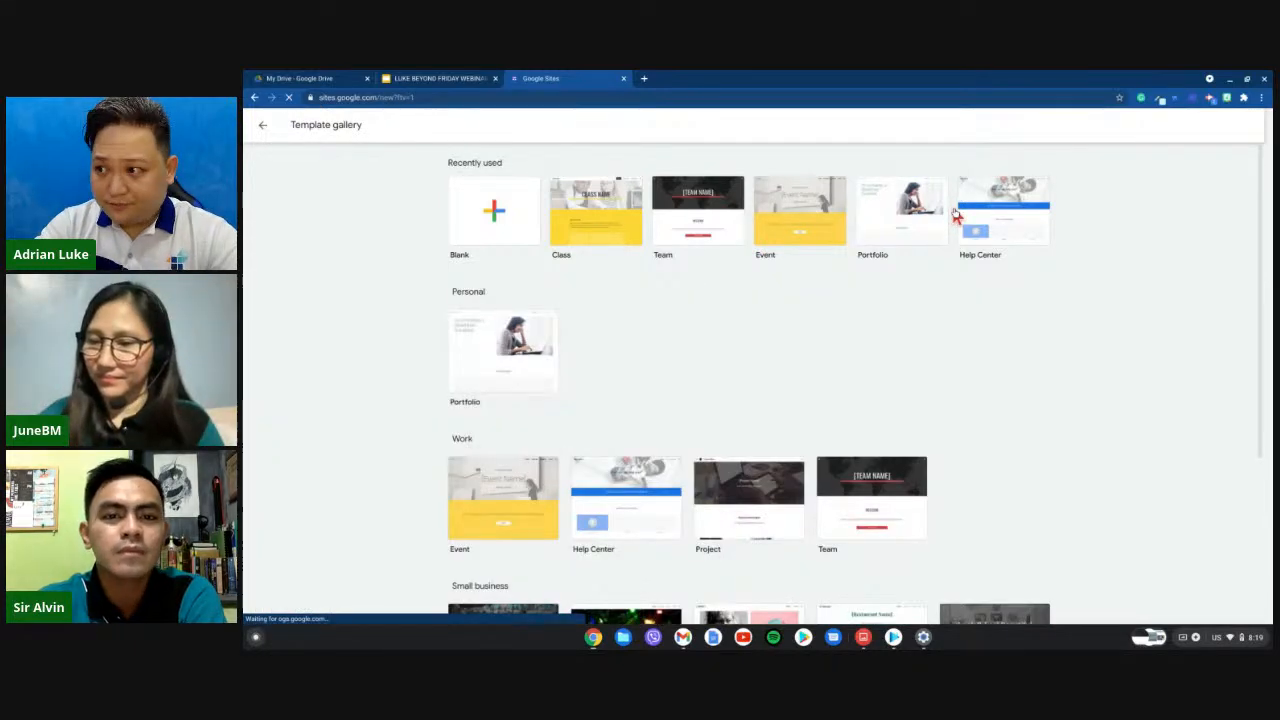
scroll(957, 215, "down", 3)
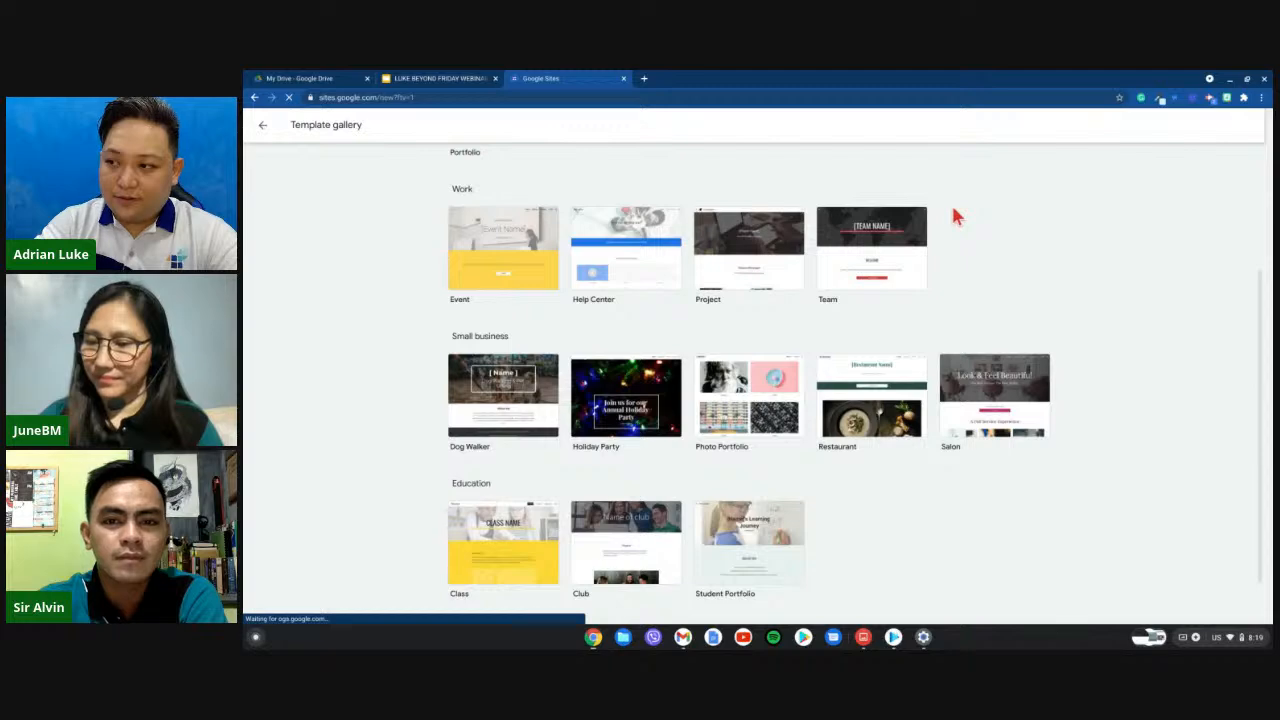
scroll(934, 295, "up", 3)
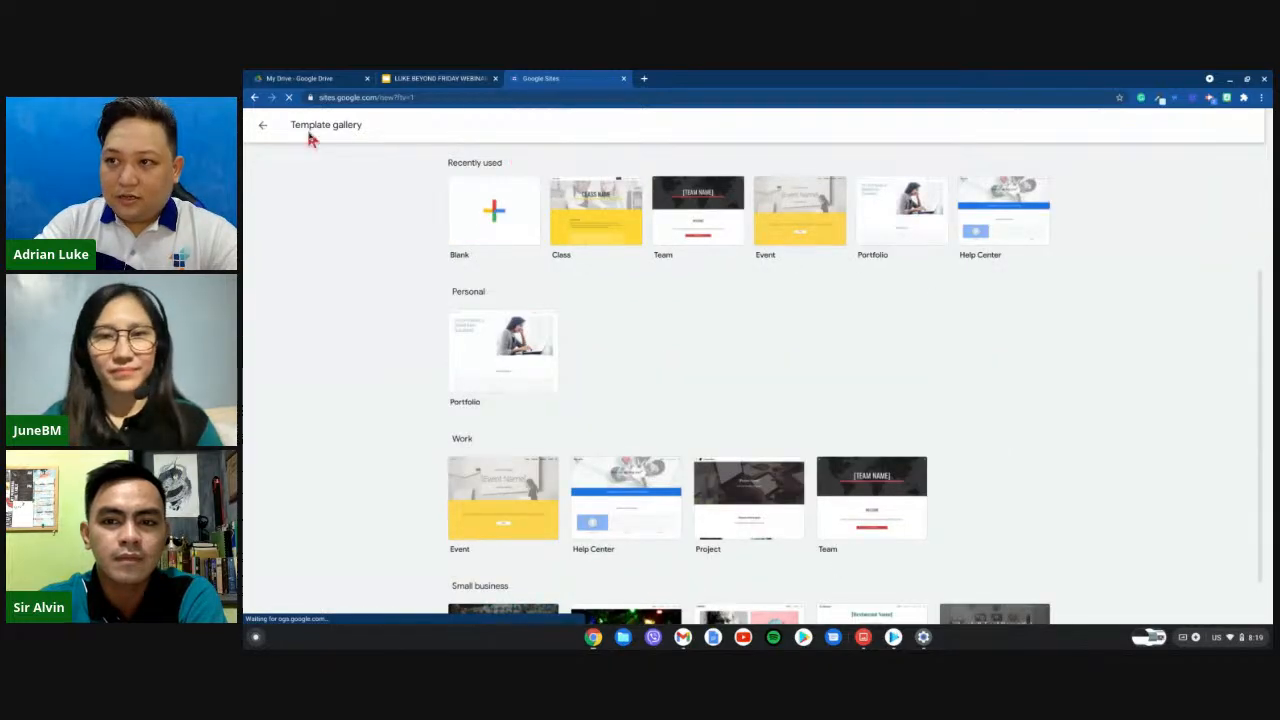
left_click(263, 126)
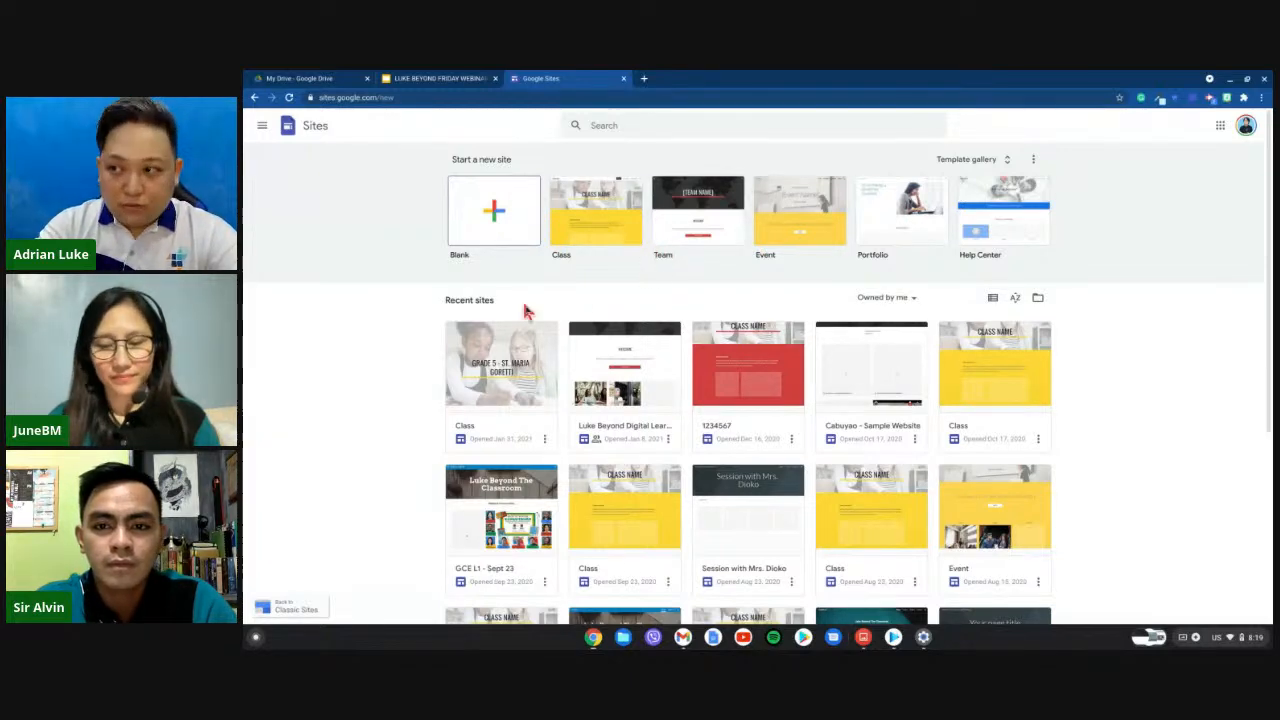
Create a new site from the Blank template.
scroll(580, 300, "down", 1)
scroll(578, 300, "down", 2)
scroll(572, 360, "up", 2)
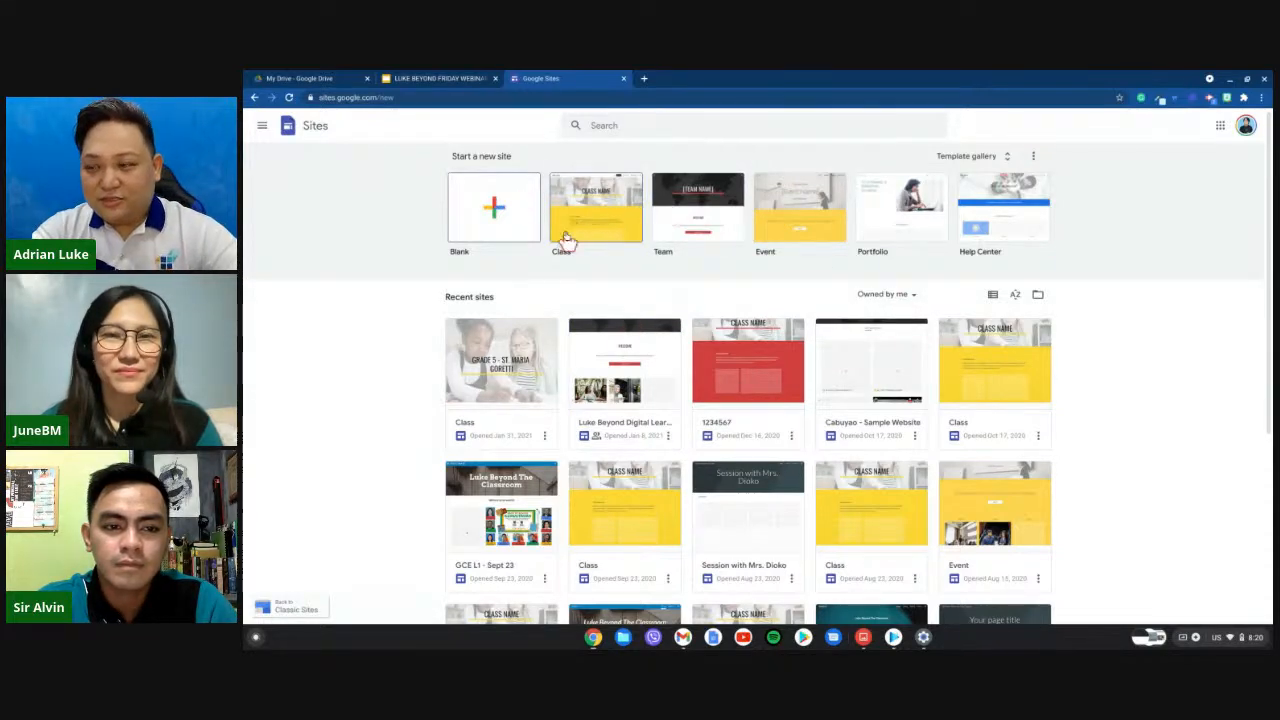
left_click(497, 213)
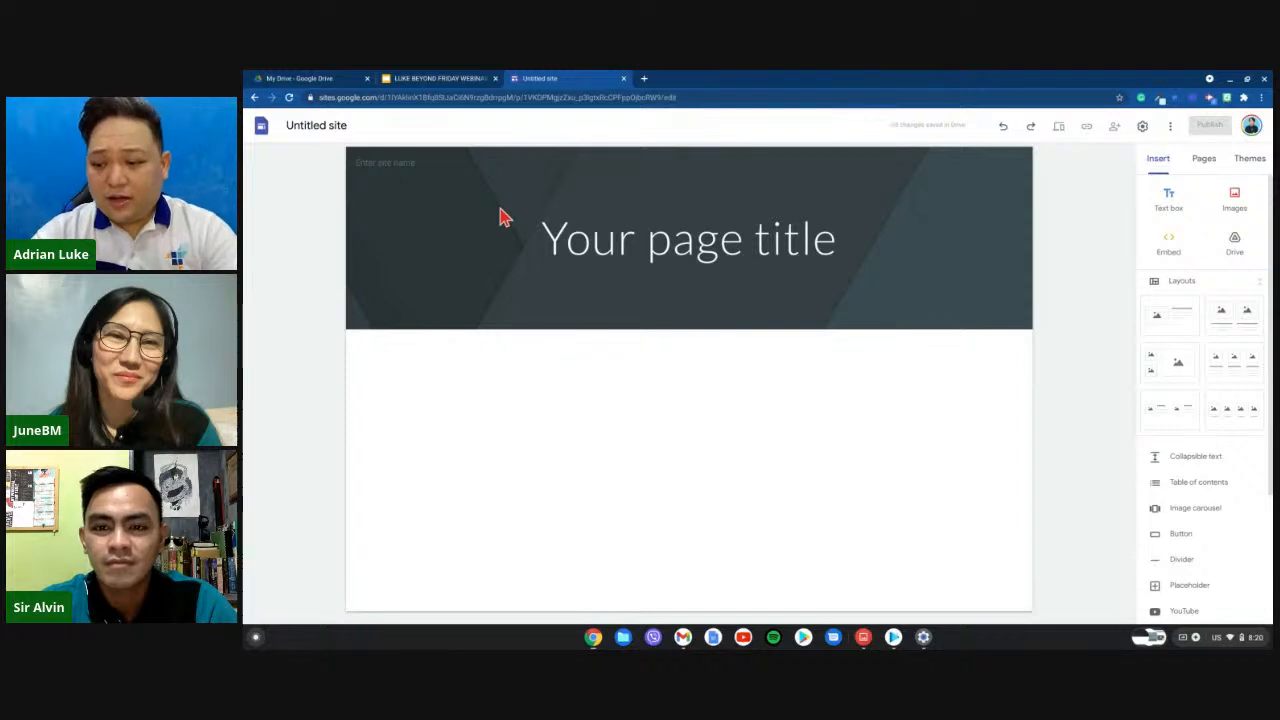
left_click(504, 218)
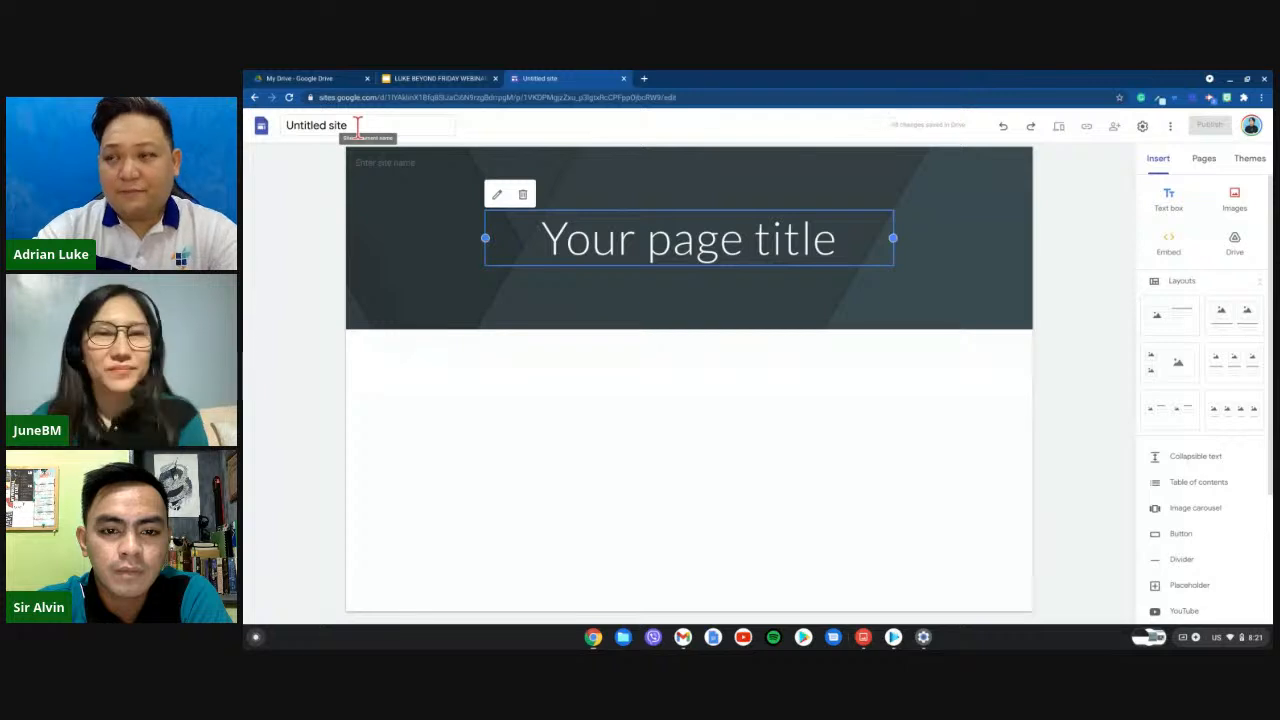
Rename the site document as "Earth and Life Science".
left_click(357, 125)
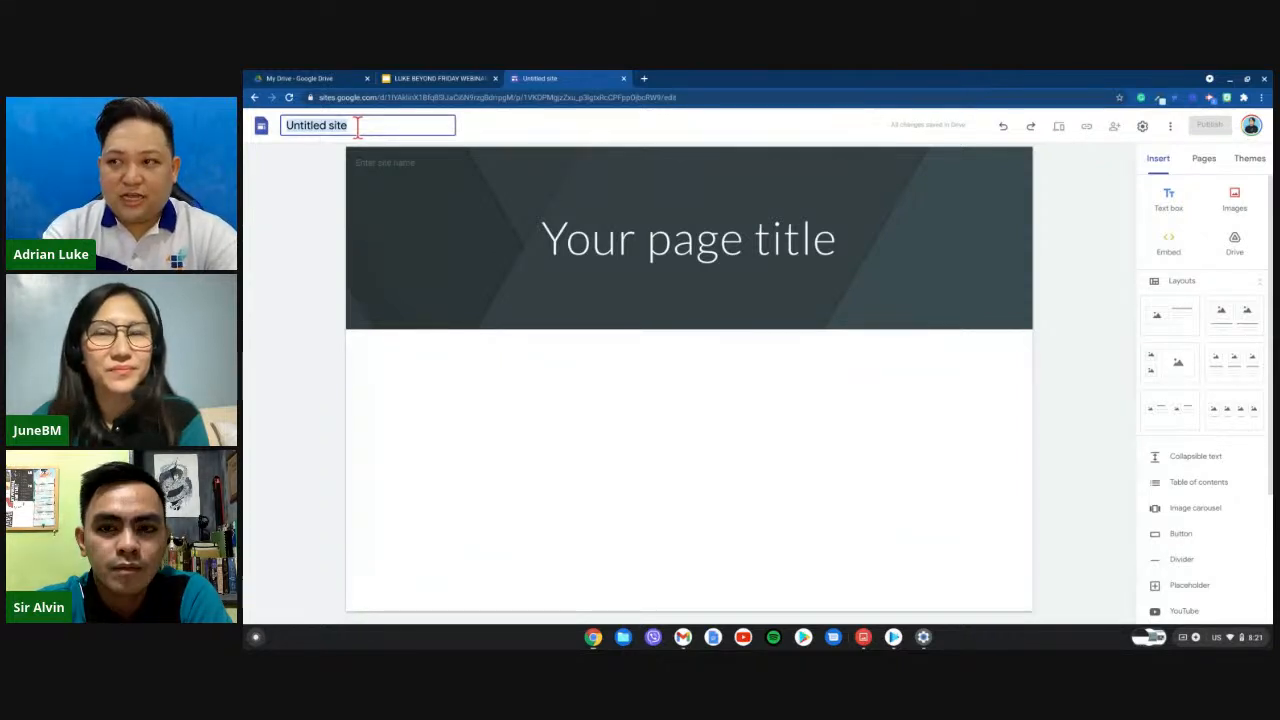
key("BackSpace")
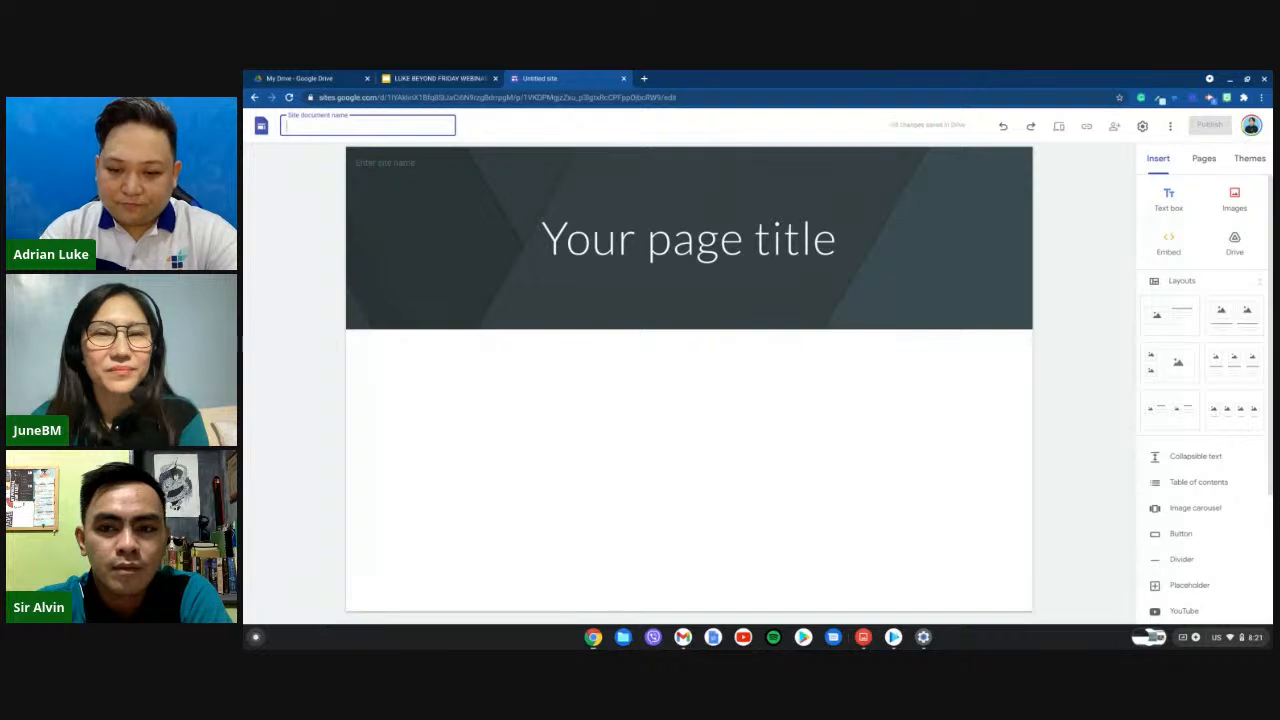
type("Ea")
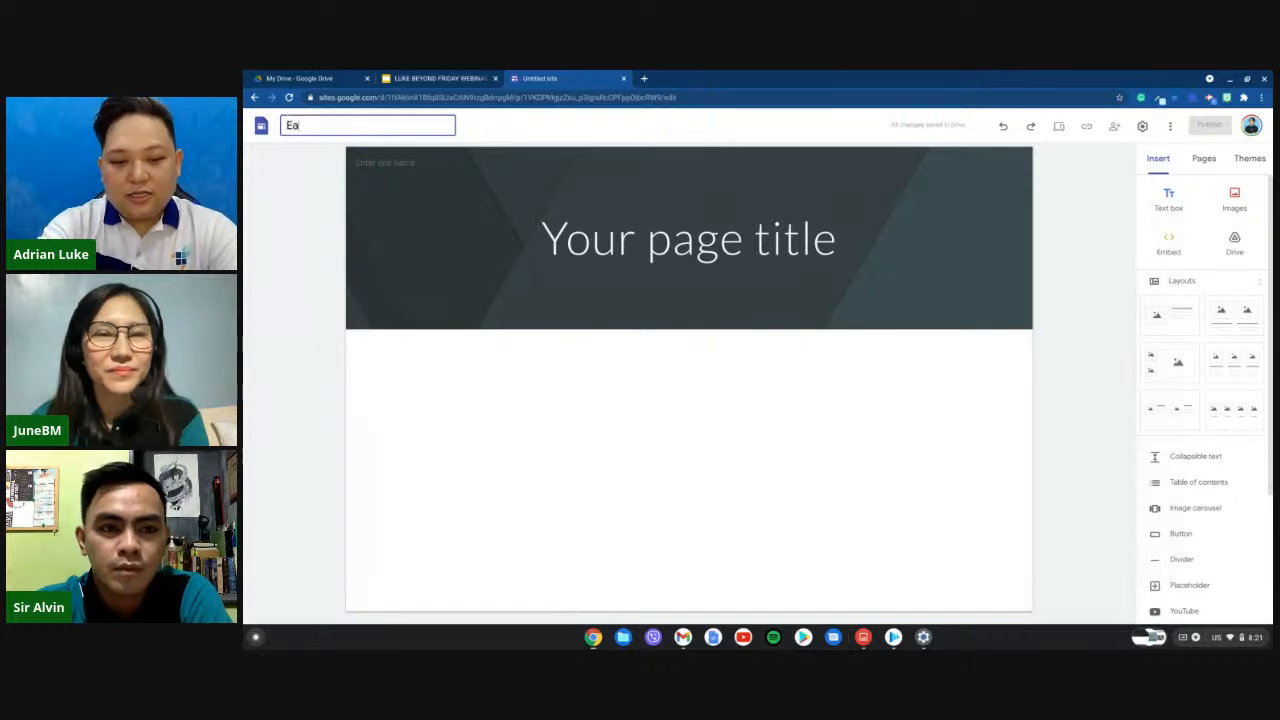
type("rth and")
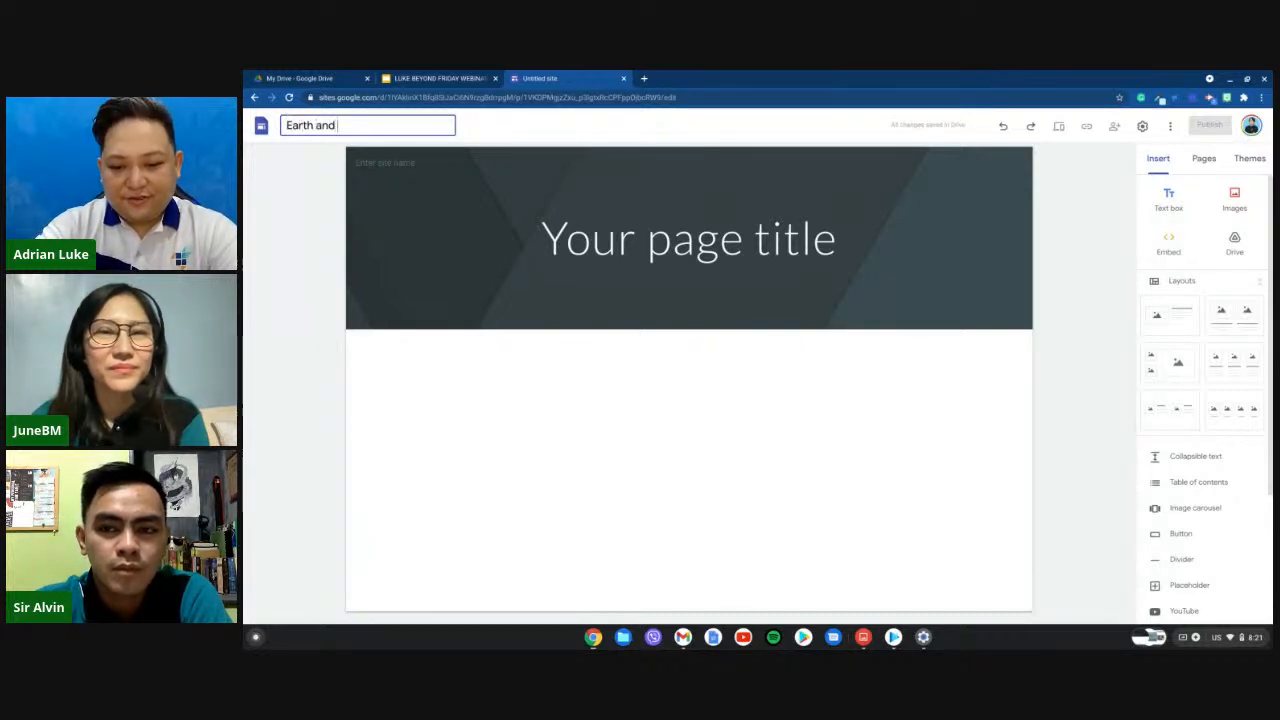
type(" Life Science")
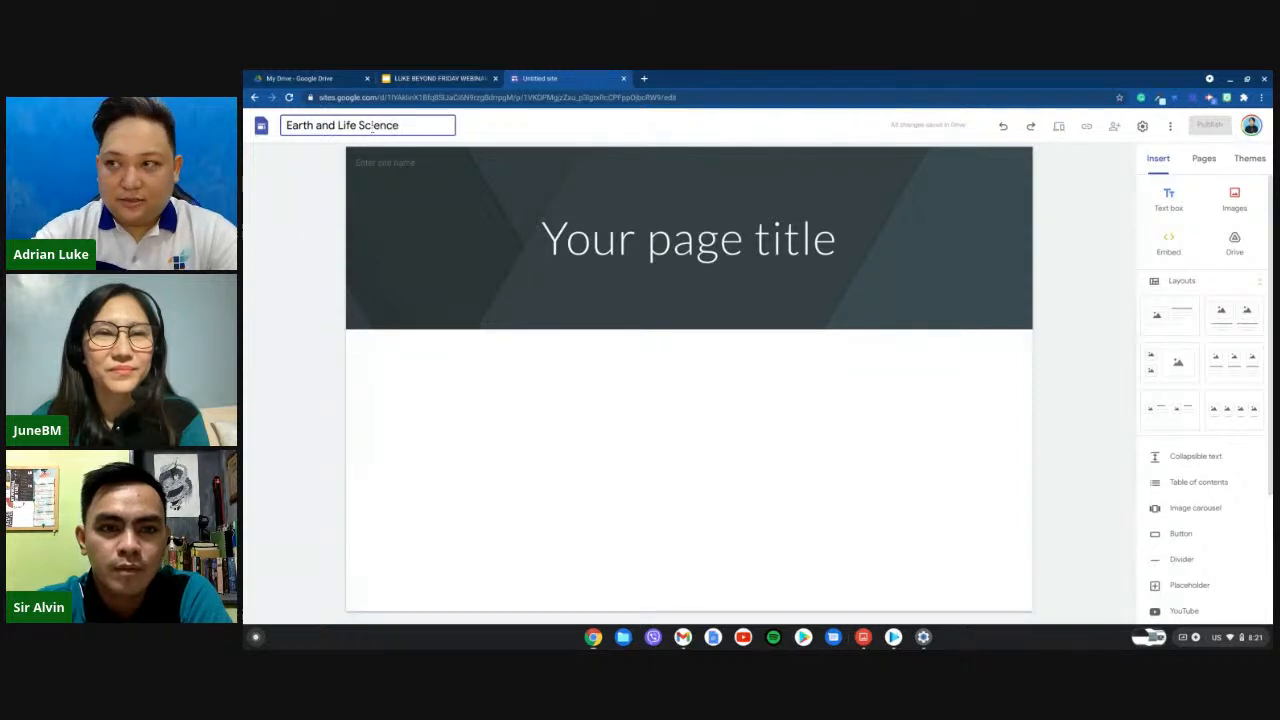
left_click(480, 133)
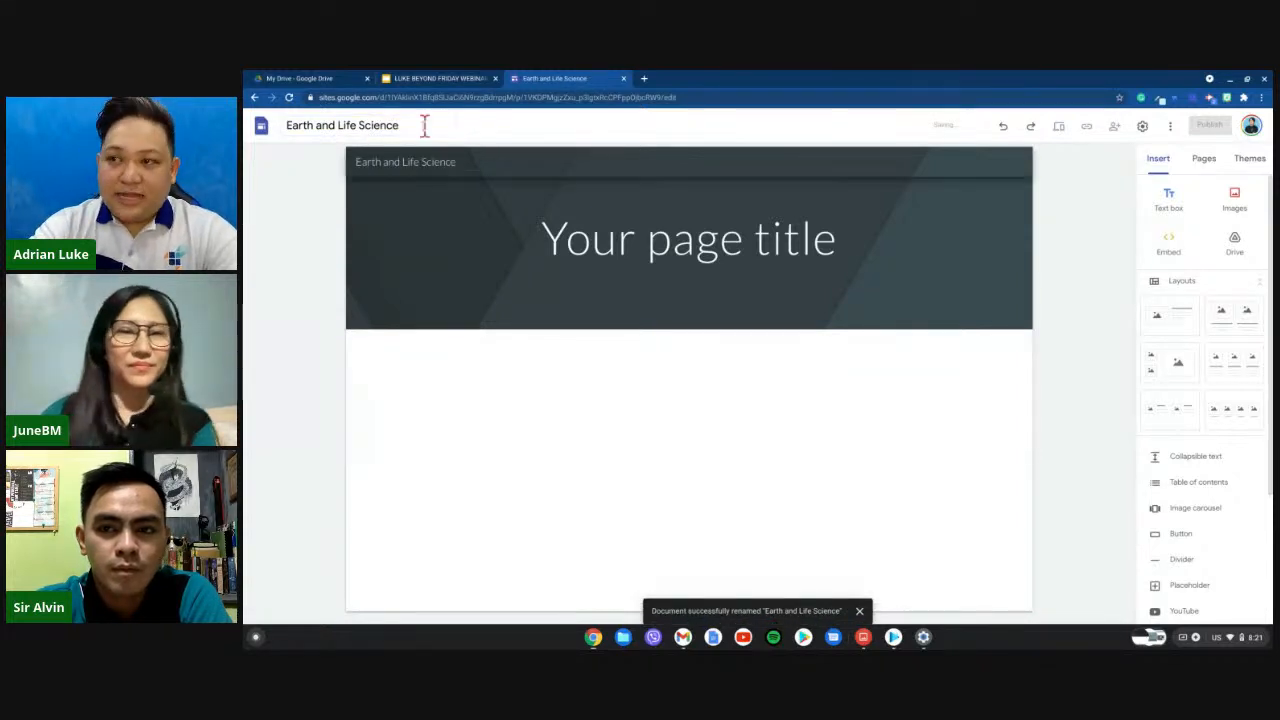
Examine the document name and the matching site name in the page header up close.
key("ctrl+plus")
key("ctrl+plus")
key("ctrl+plus")
key("ctrl+plus")
scroll(394, 143, "up", 1)
scroll(393, 138, "right", 1)
scroll(393, 138, "left", 2)
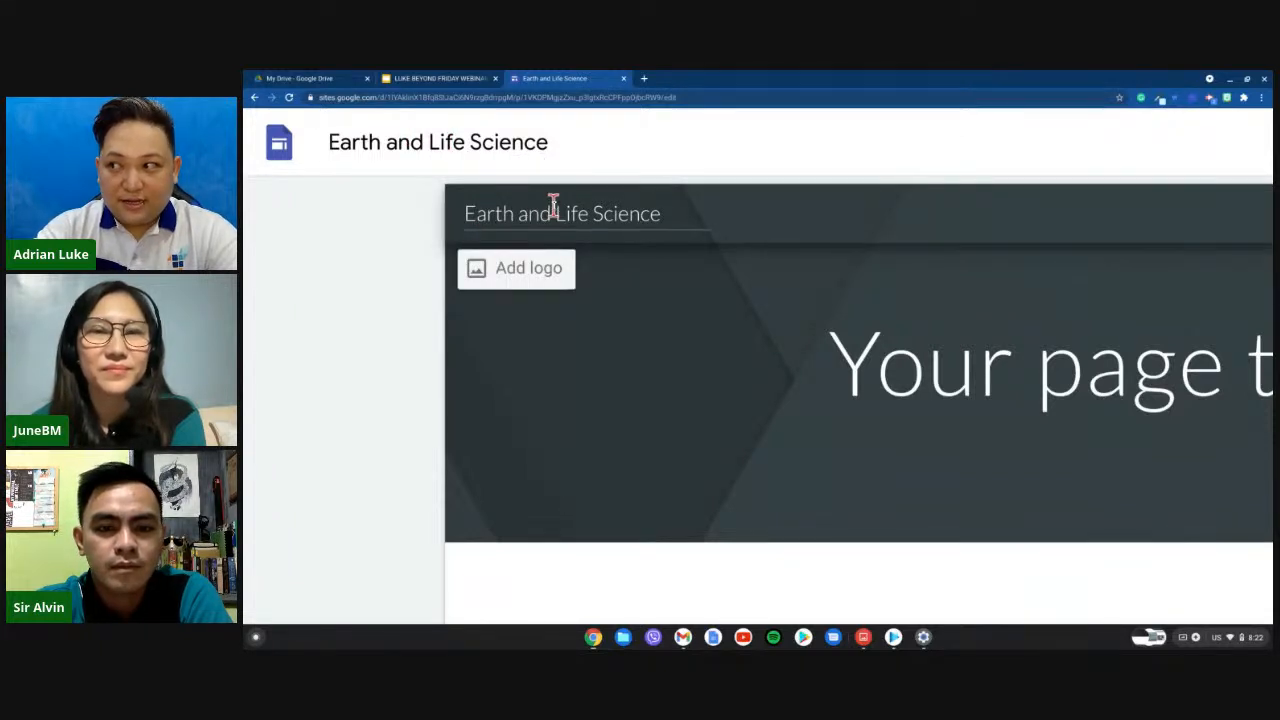
key("ctrl+minus")
key("ctrl+minus")
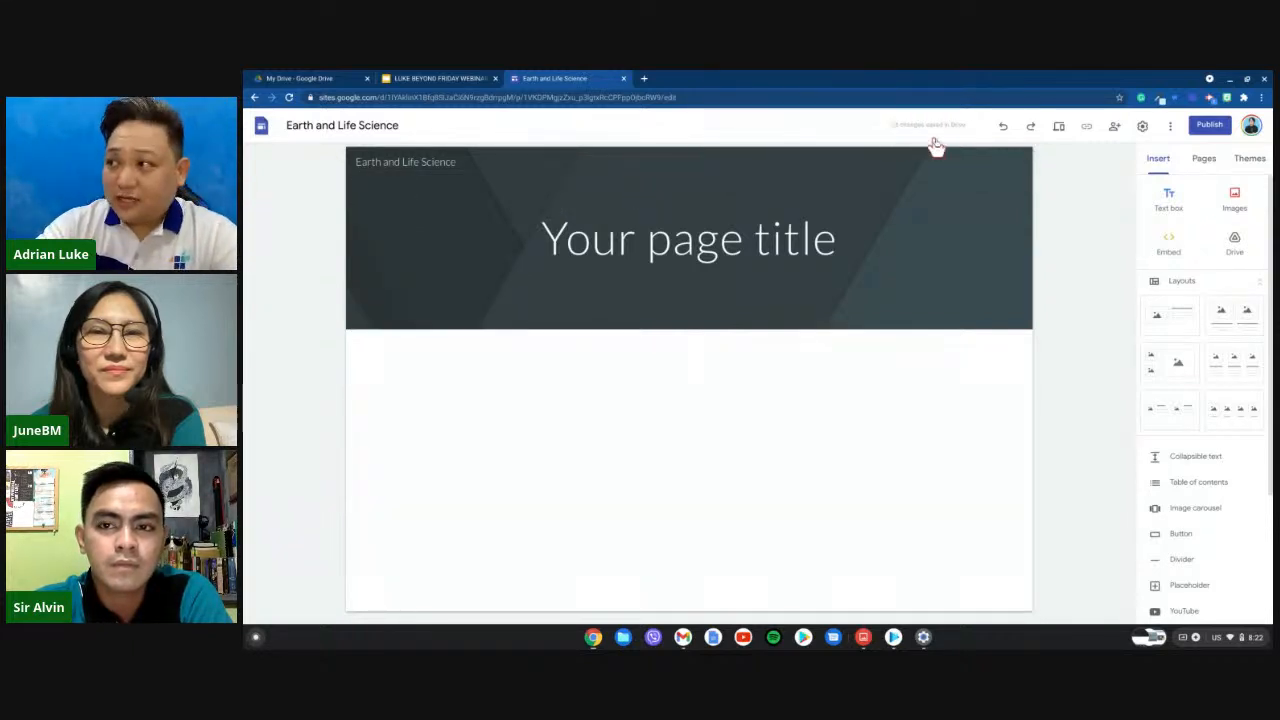
Preview the site at large-screen, tablet and phone sizes, and return to the editor.
key("ctrl+plus")
key("ctrl+plus")
key("ctrl+plus")
key("ctrl+plus")
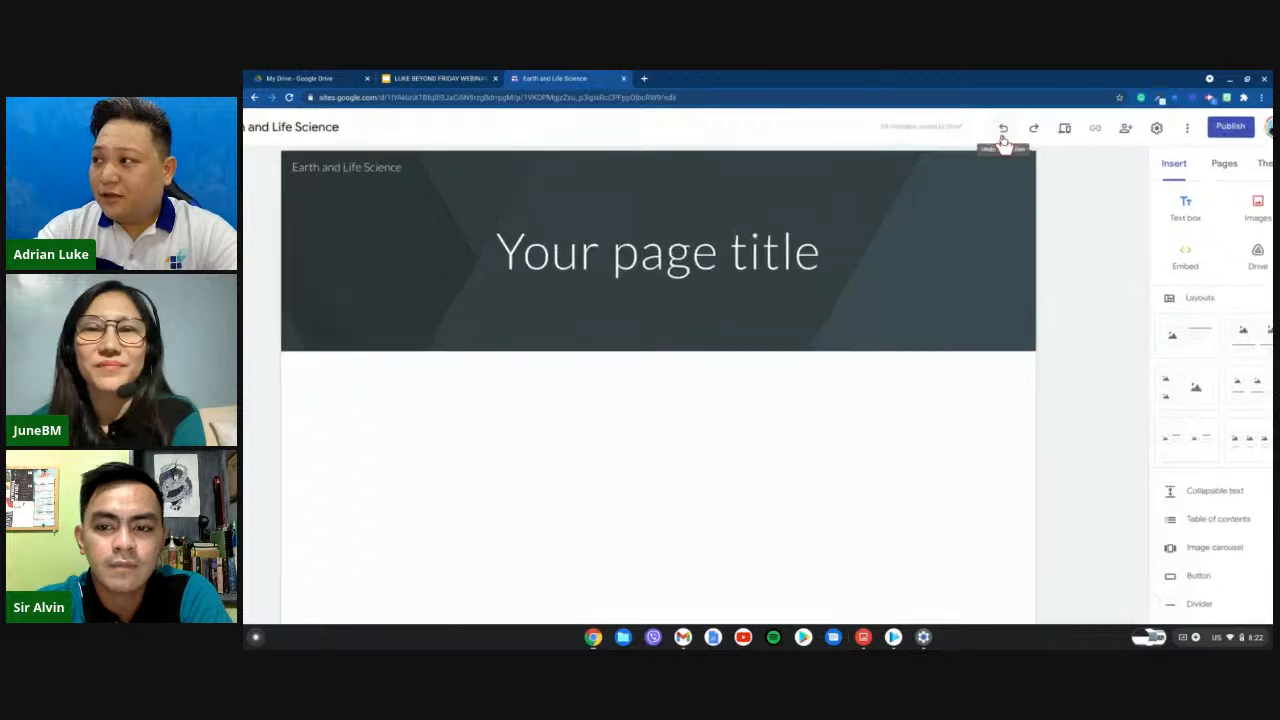
key("ctrl+minus")
key("ctrl+minus")
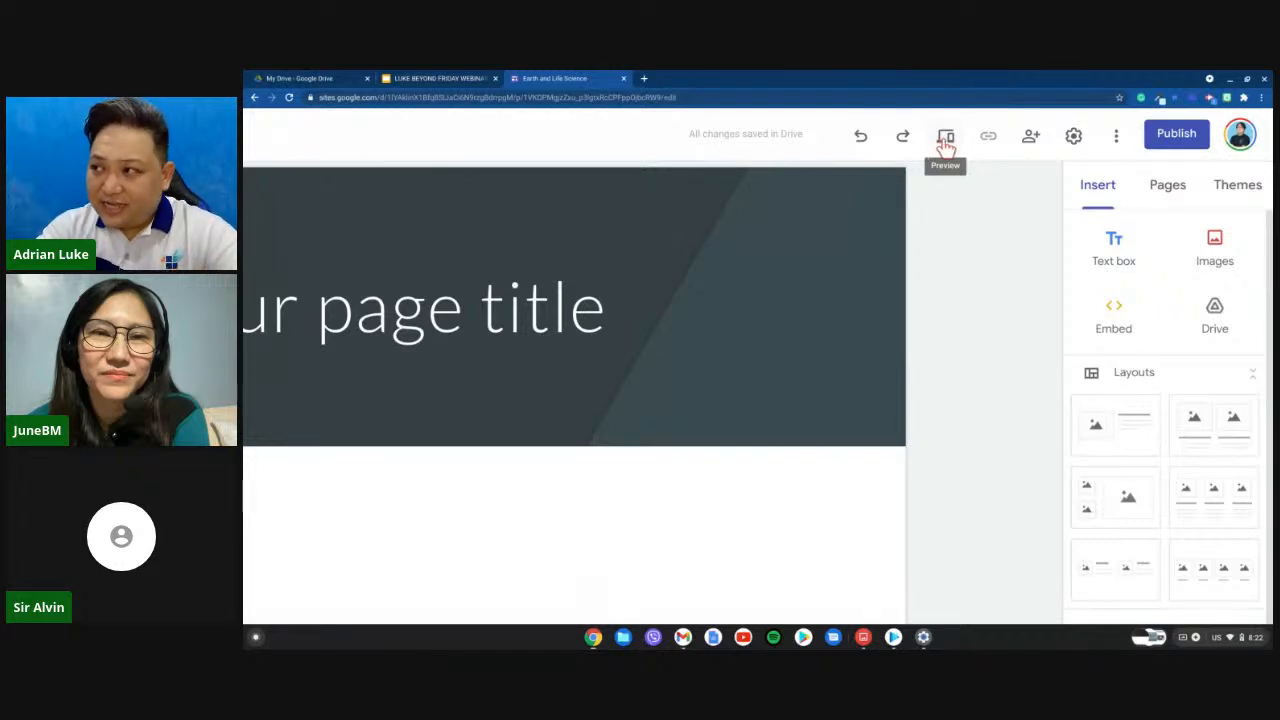
left_click(945, 145)
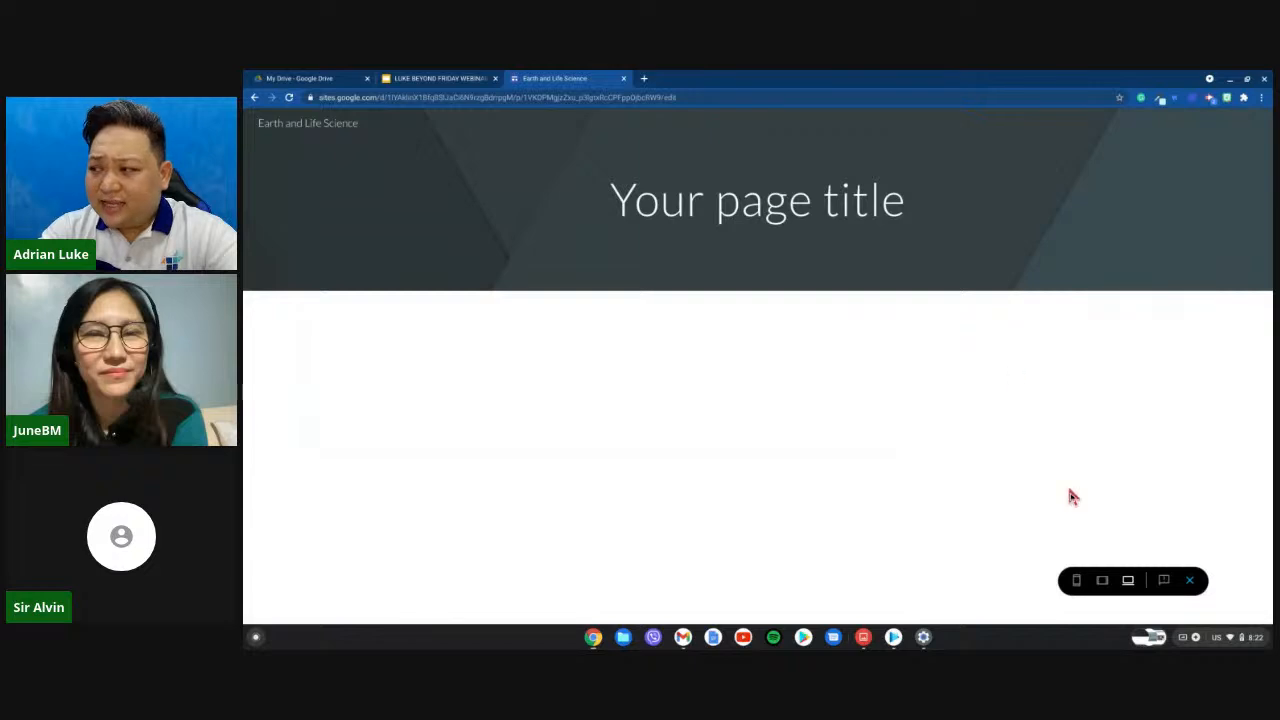
scroll(1161, 578, "up", 4)
scroll(1162, 580, "up", 3)
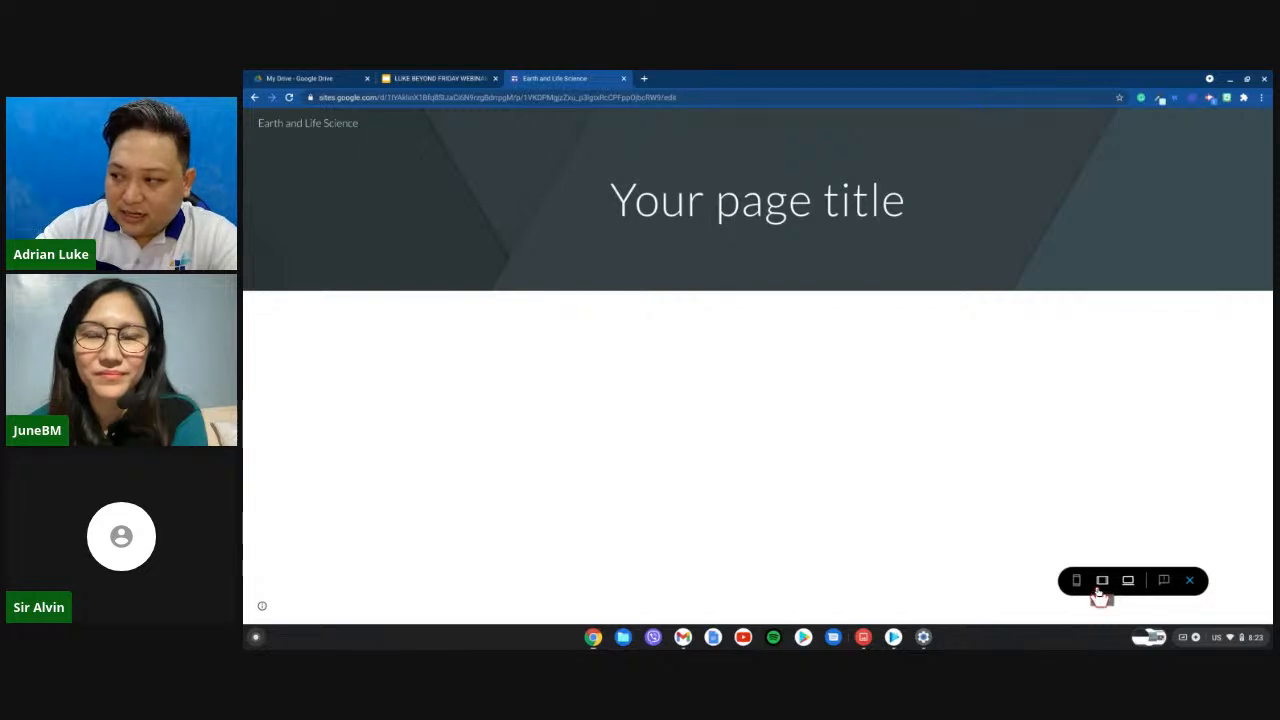
left_click(1101, 583)
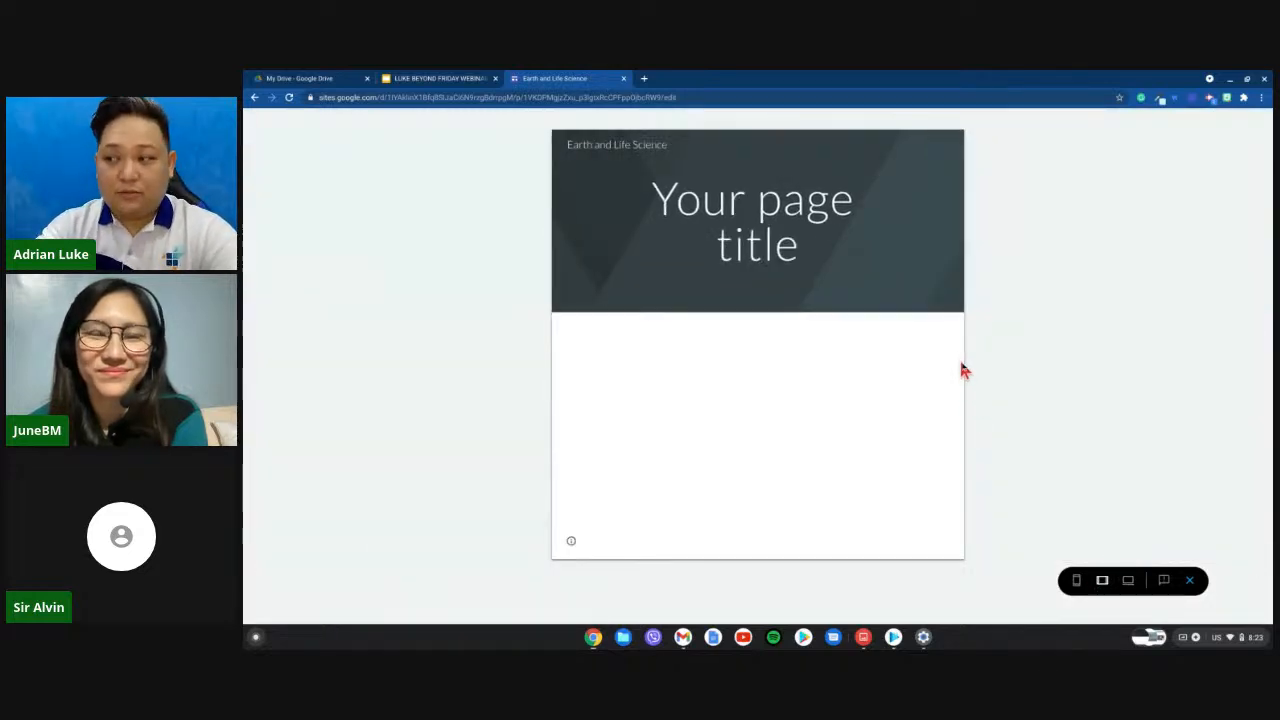
left_click(1076, 581)
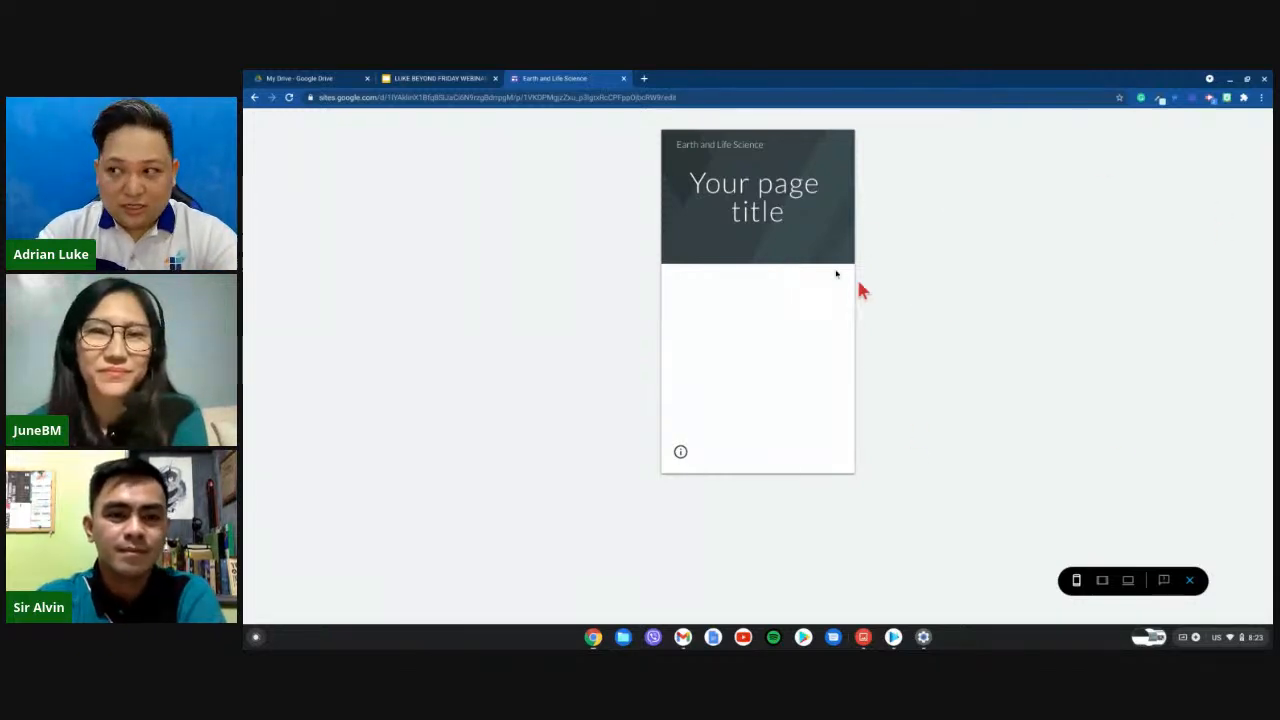
left_click(1191, 582)
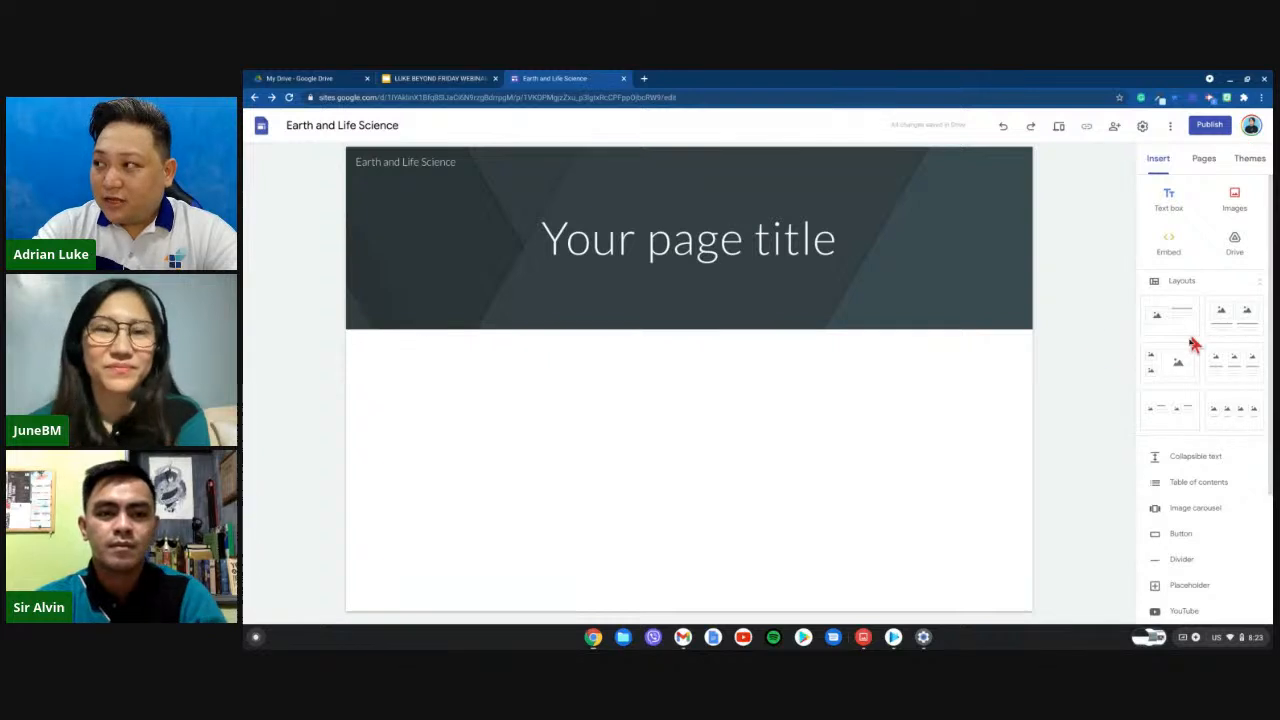
scroll(1198, 304, "up", 5)
scroll(1199, 311, "down", 5)
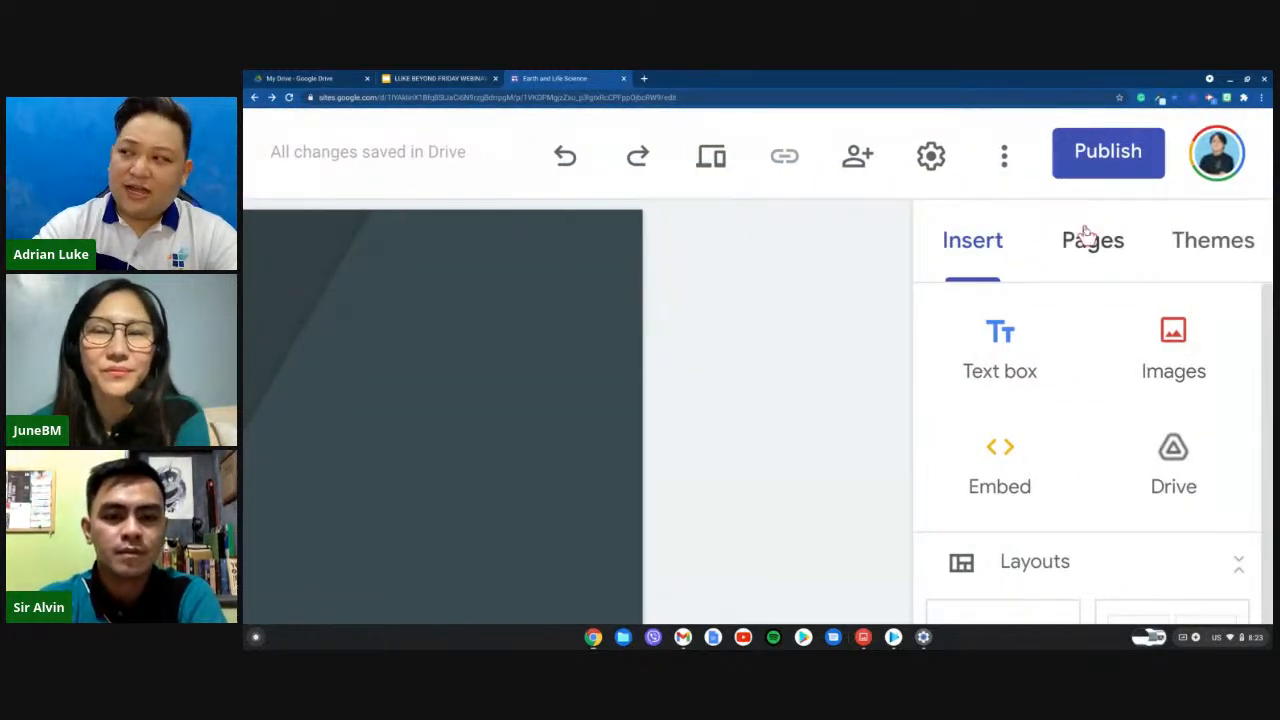
View the site's page list and the sharing dialog, and close it without adding anyone.
left_click(1085, 230)
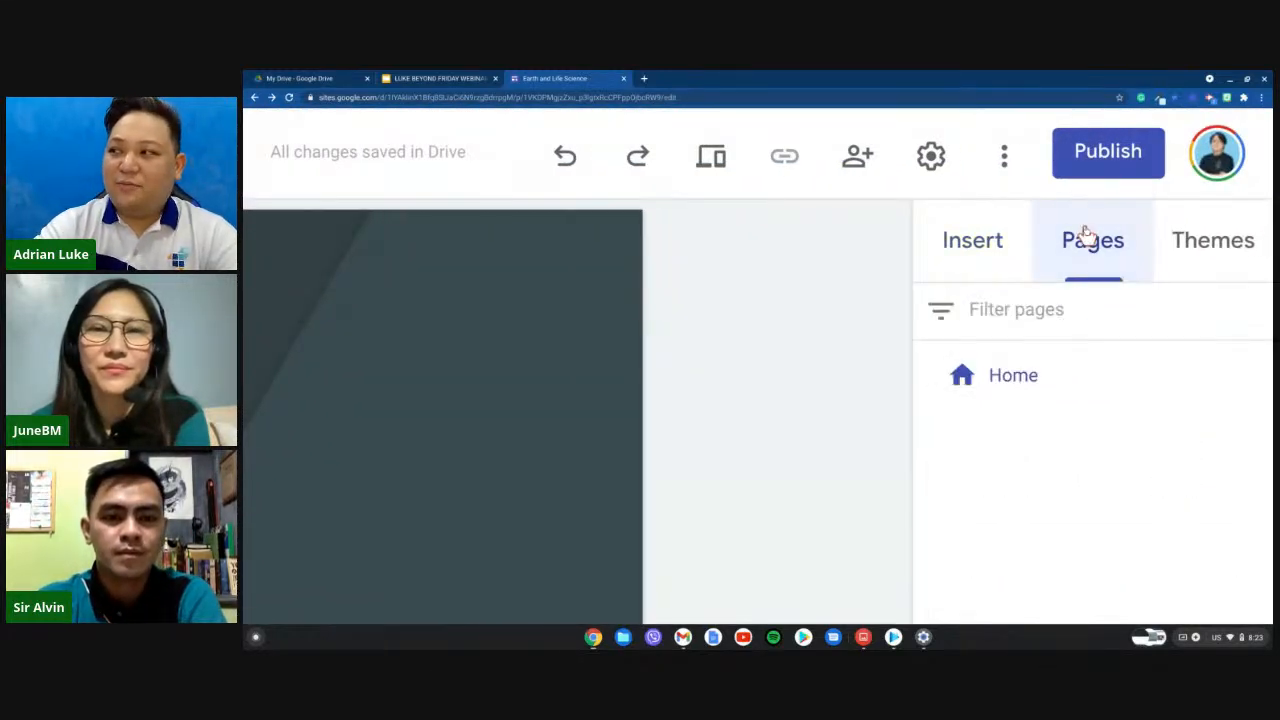
left_click(990, 246)
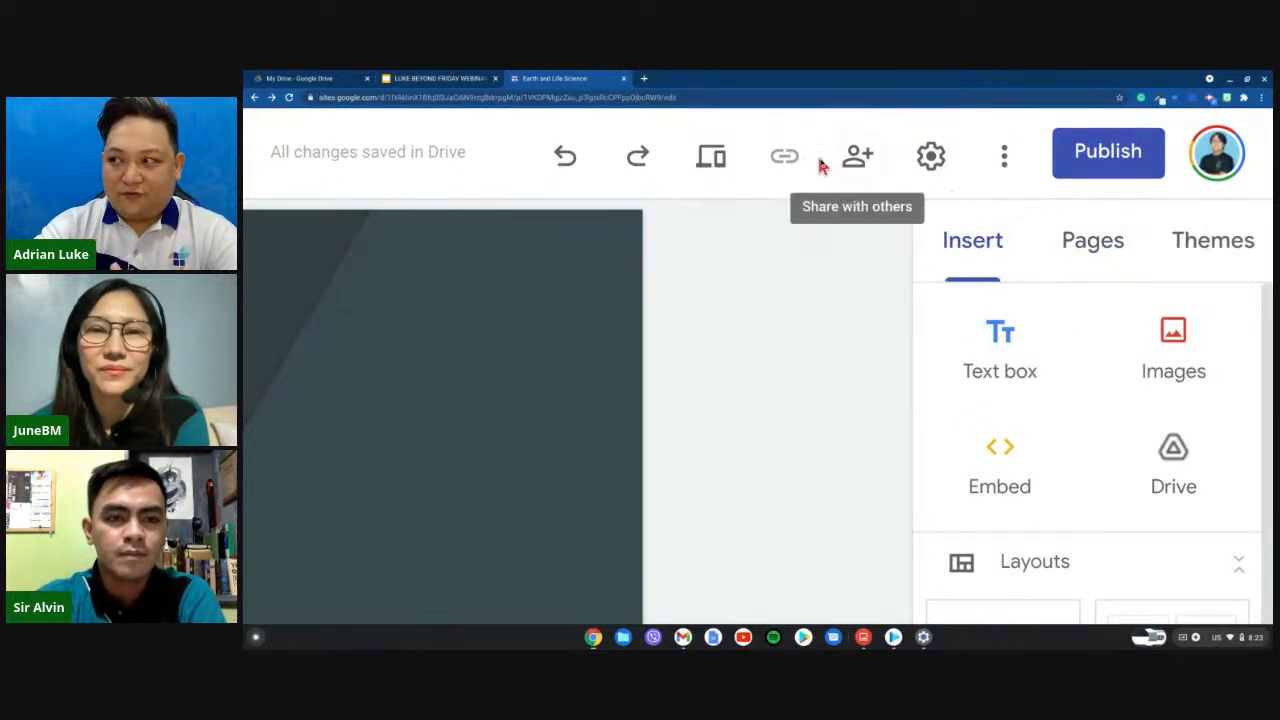
scroll(906, 177, "down", 3)
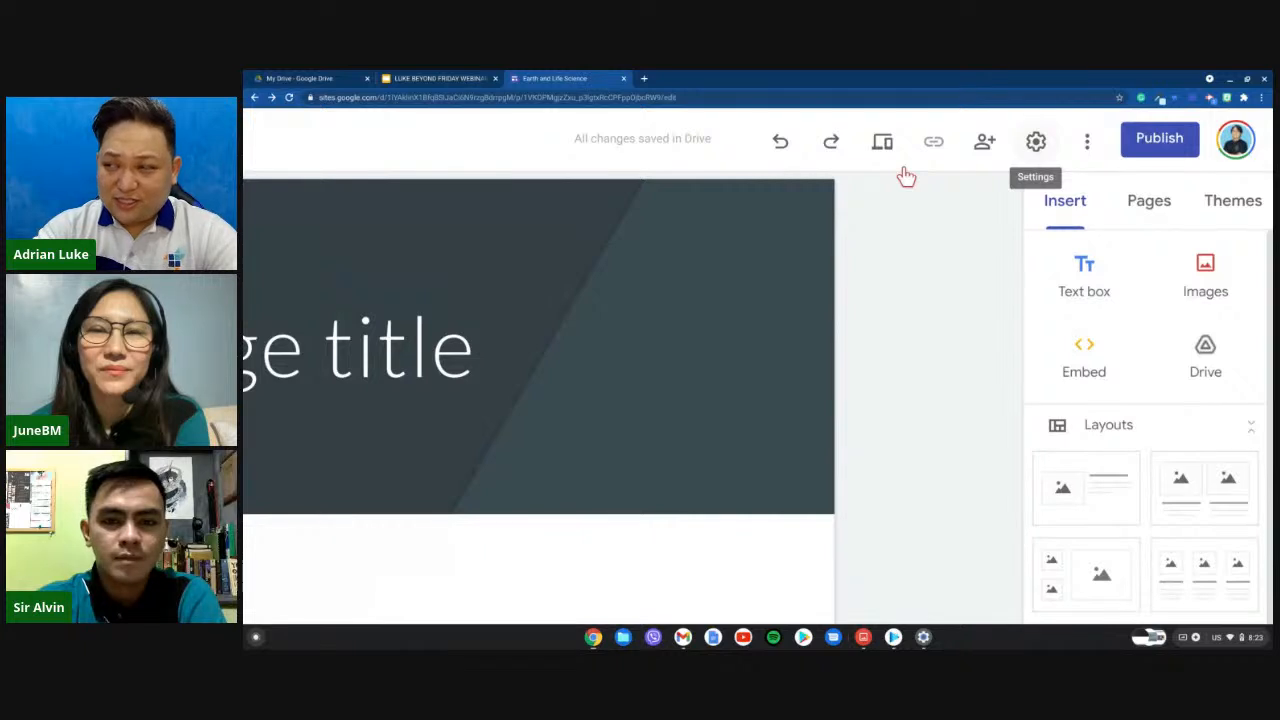
left_click(985, 147)
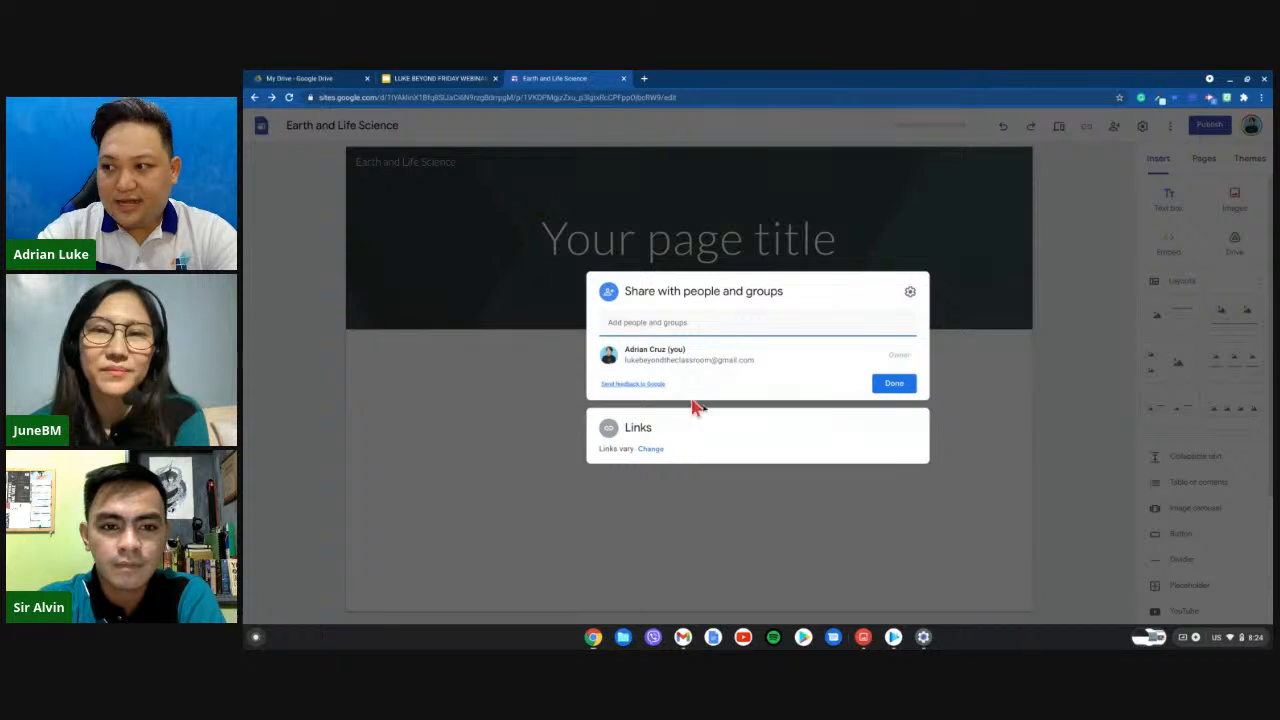
left_click(896, 383)
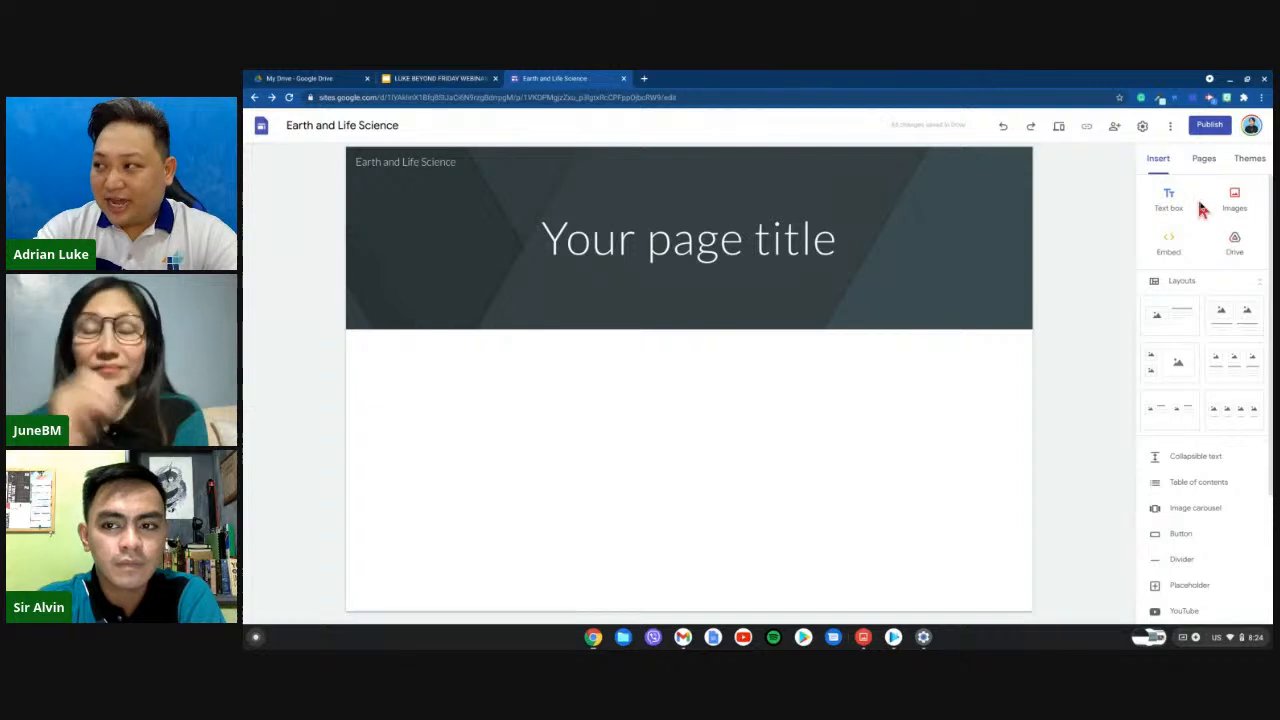
Insert a text box below the page header and narrow it to about a quarter of the content width.
scroll(1202, 209, "up", 5)
scroll(1202, 209, "up", 4)
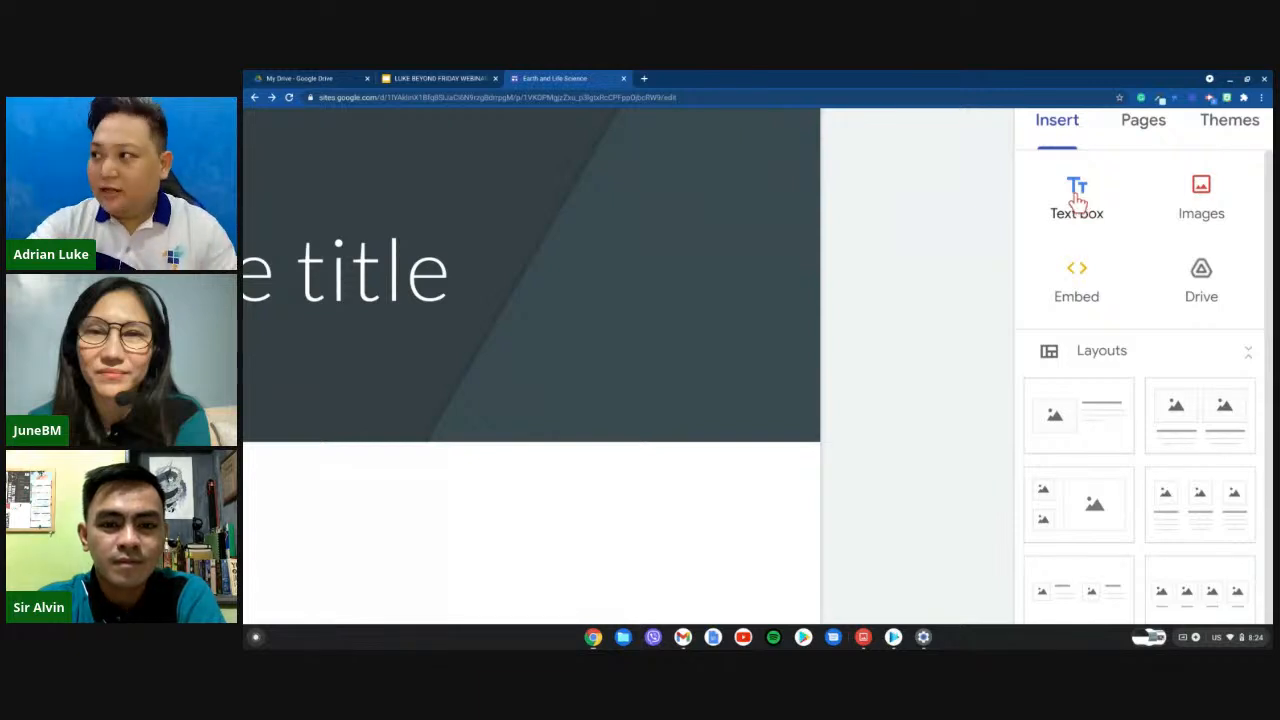
scroll(1080, 205, "down", 5)
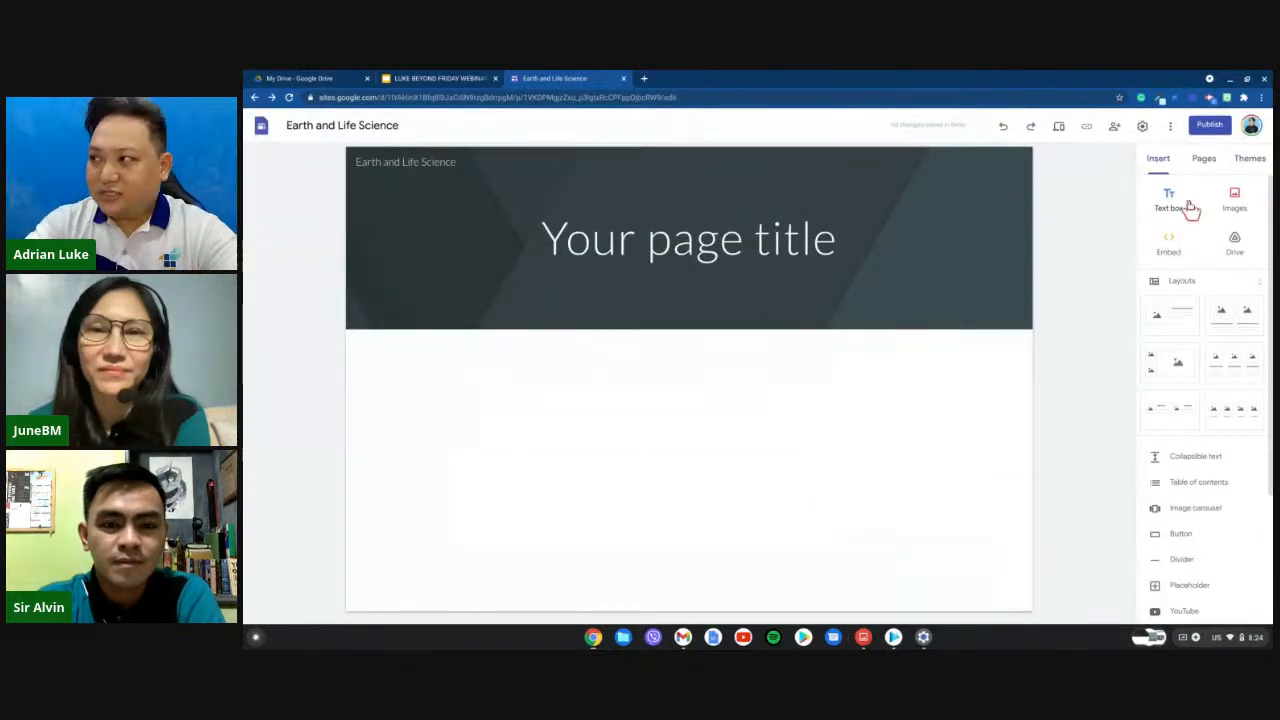
left_click(1173, 205)
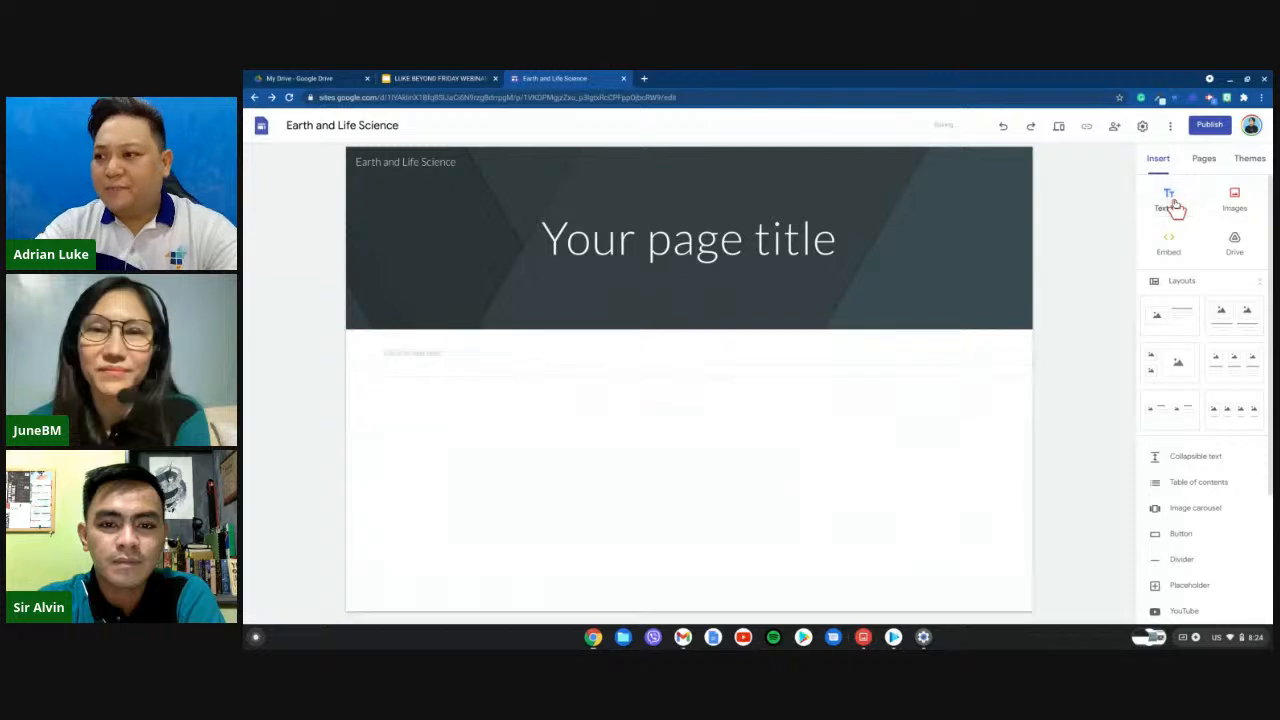
left_click(819, 353)
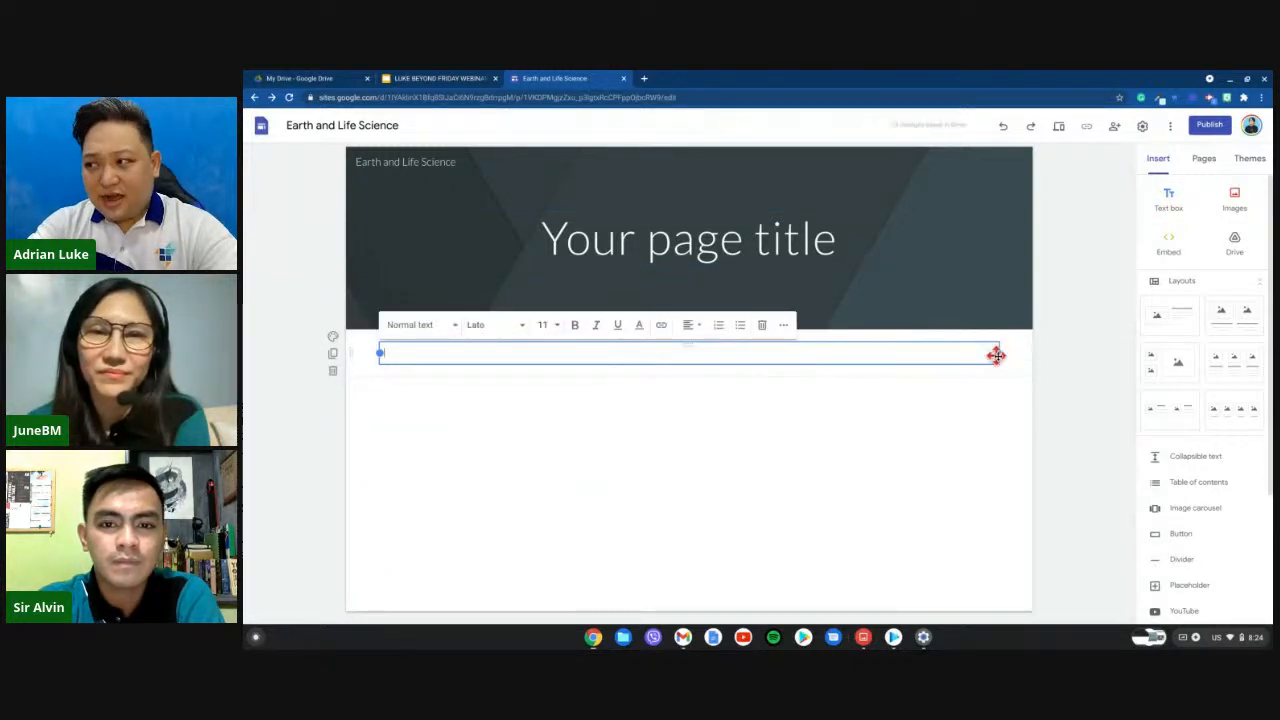
mouse_move(803, 353)
left_mouse_down()
mouse_move(540, 355)
mouse_move(563, 380)
mouse_move(560, 436)
mouse_move(543, 353)
mouse_move(522, 353)
left_mouse_up()
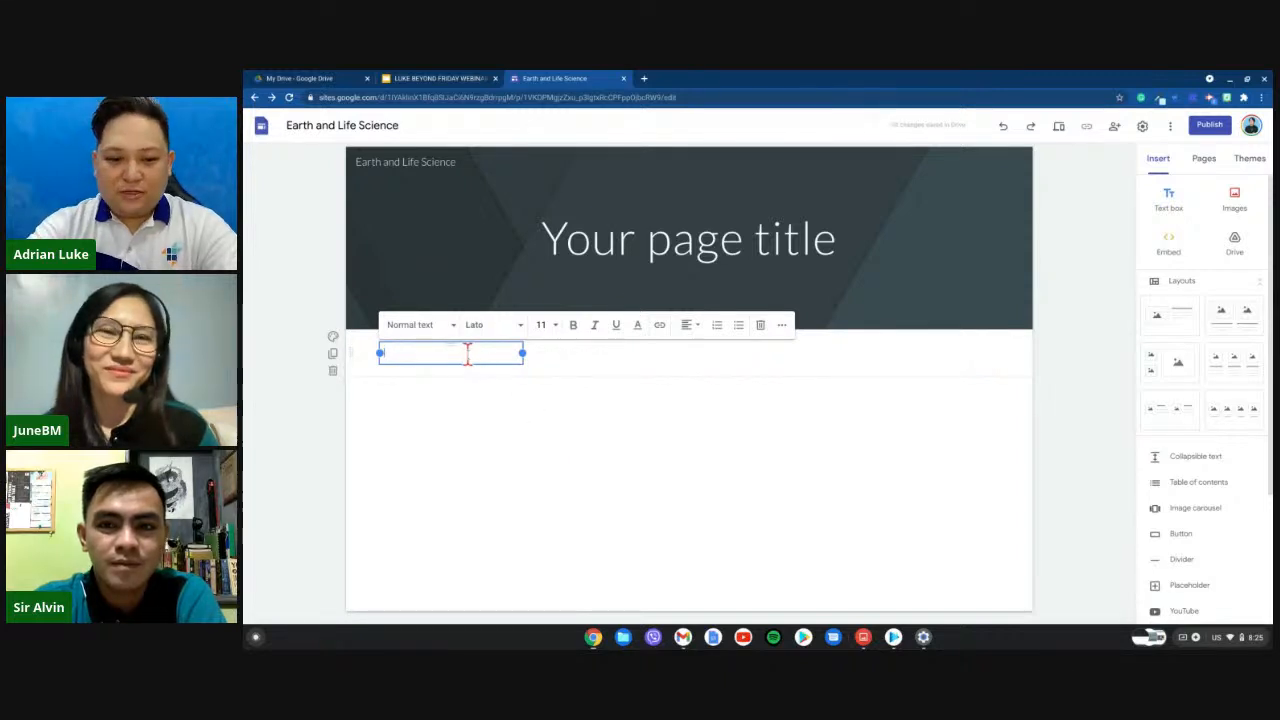
Write "Welcome to our Subject Website! Feel free to chem it out! :)" in the text box, followed by an empty line.
type("We")
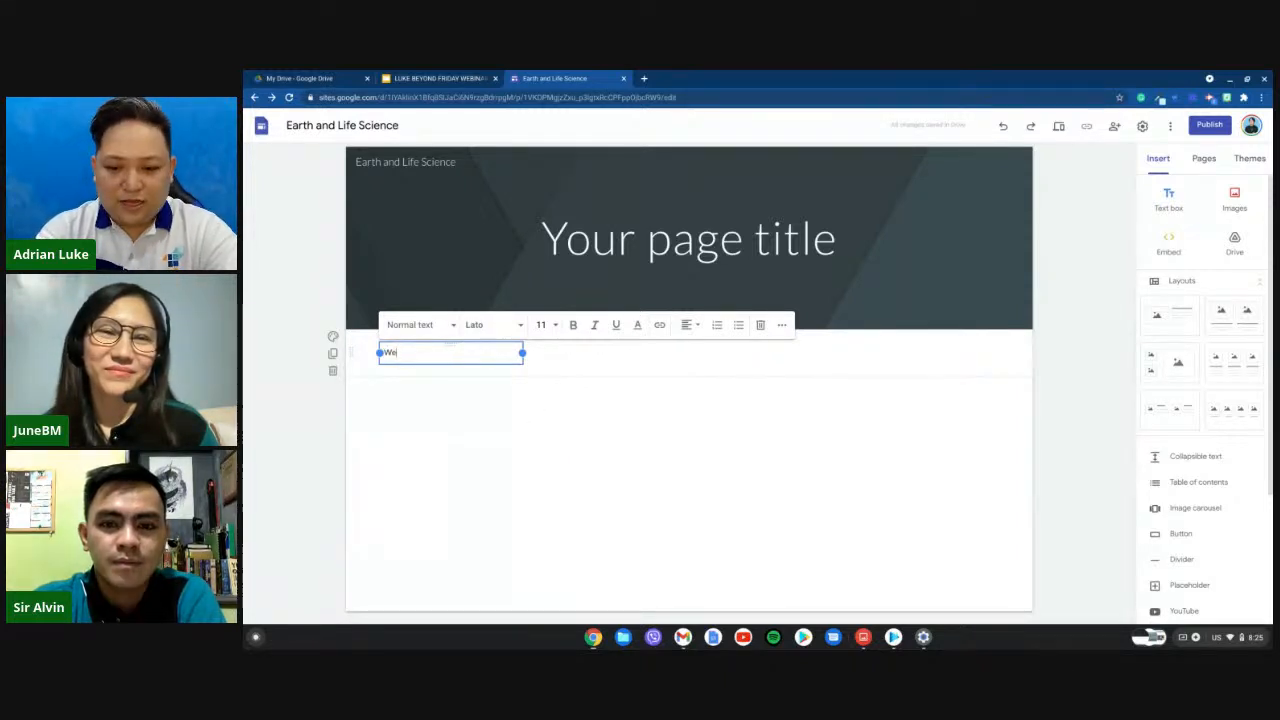
type("lcome to")
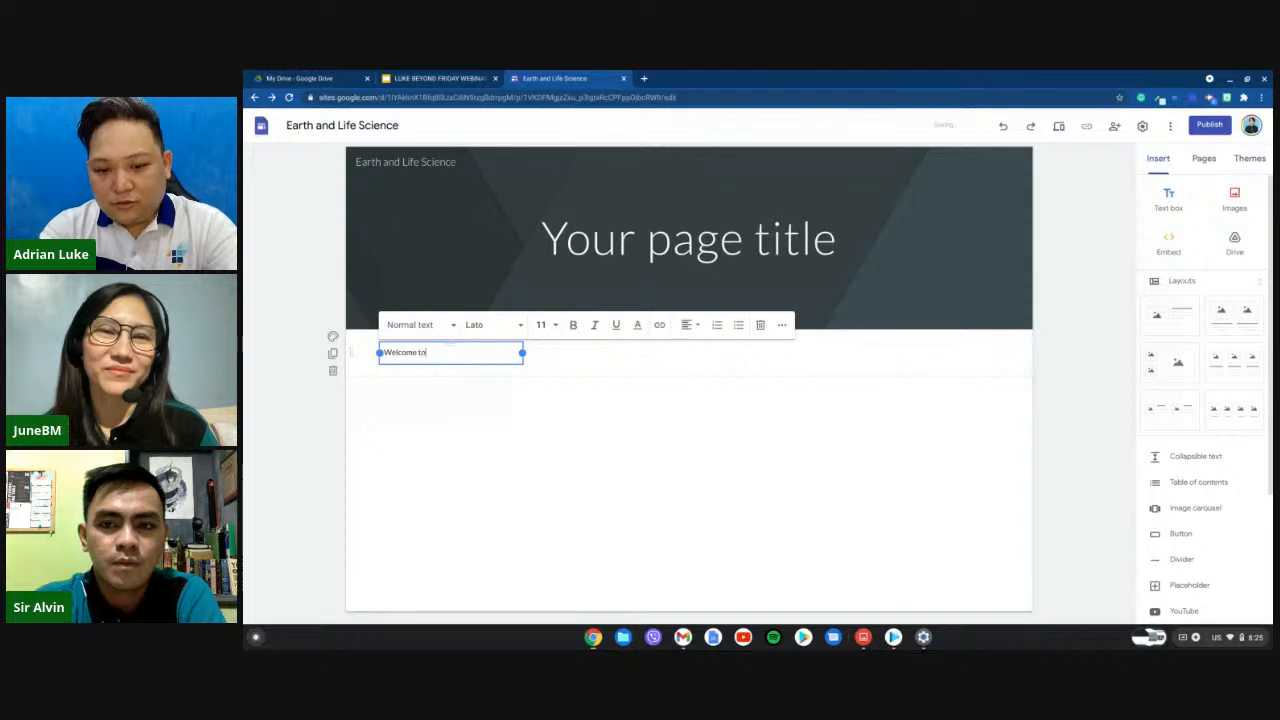
type(" our")
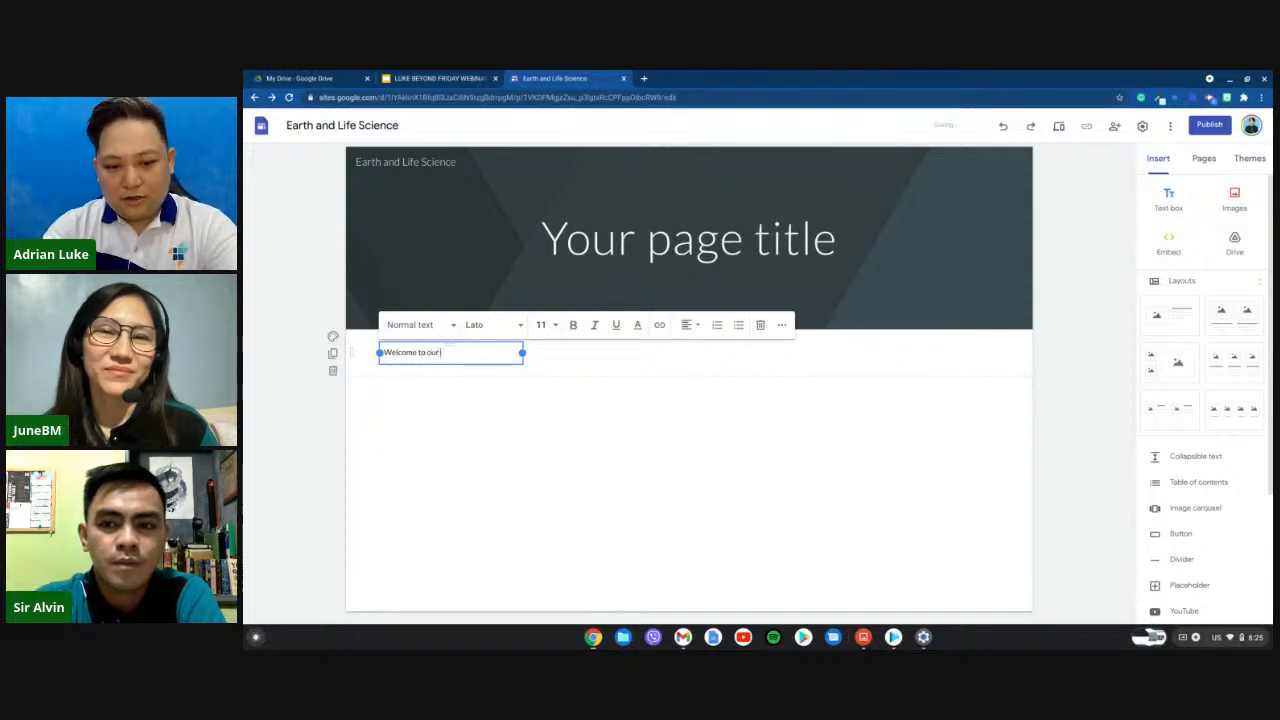
type(" Sub")
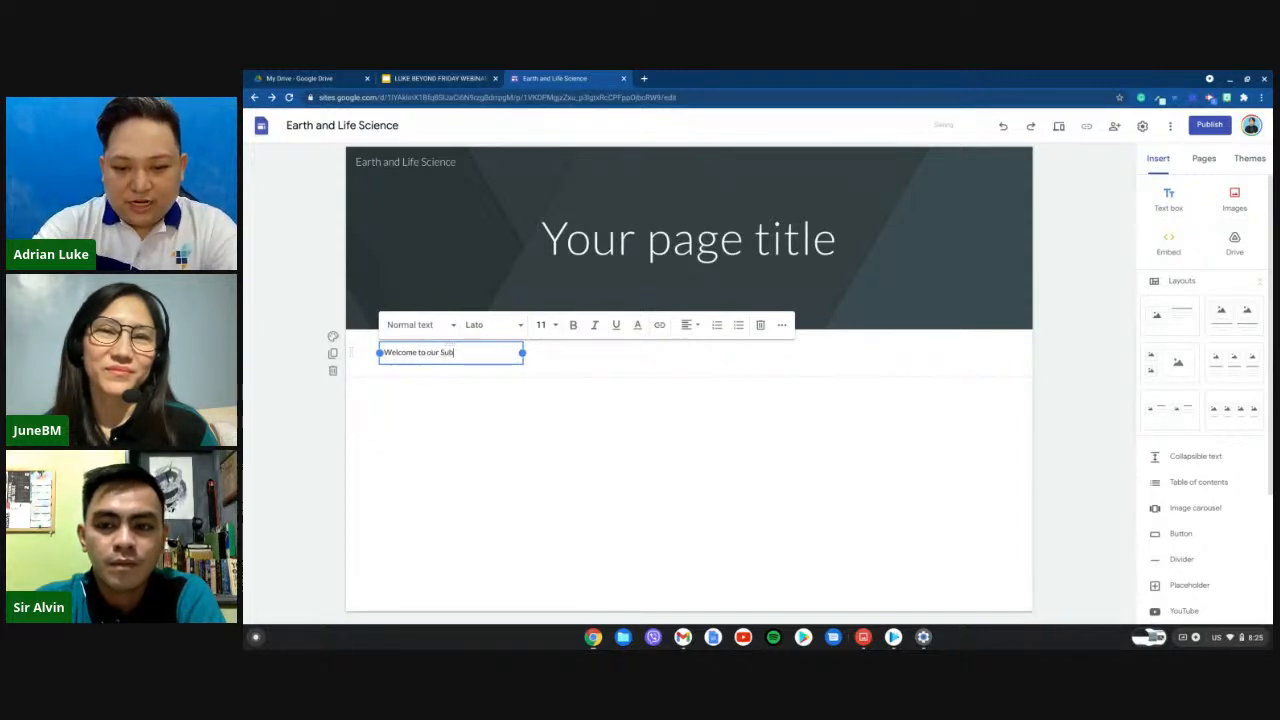
type("ject Websit")
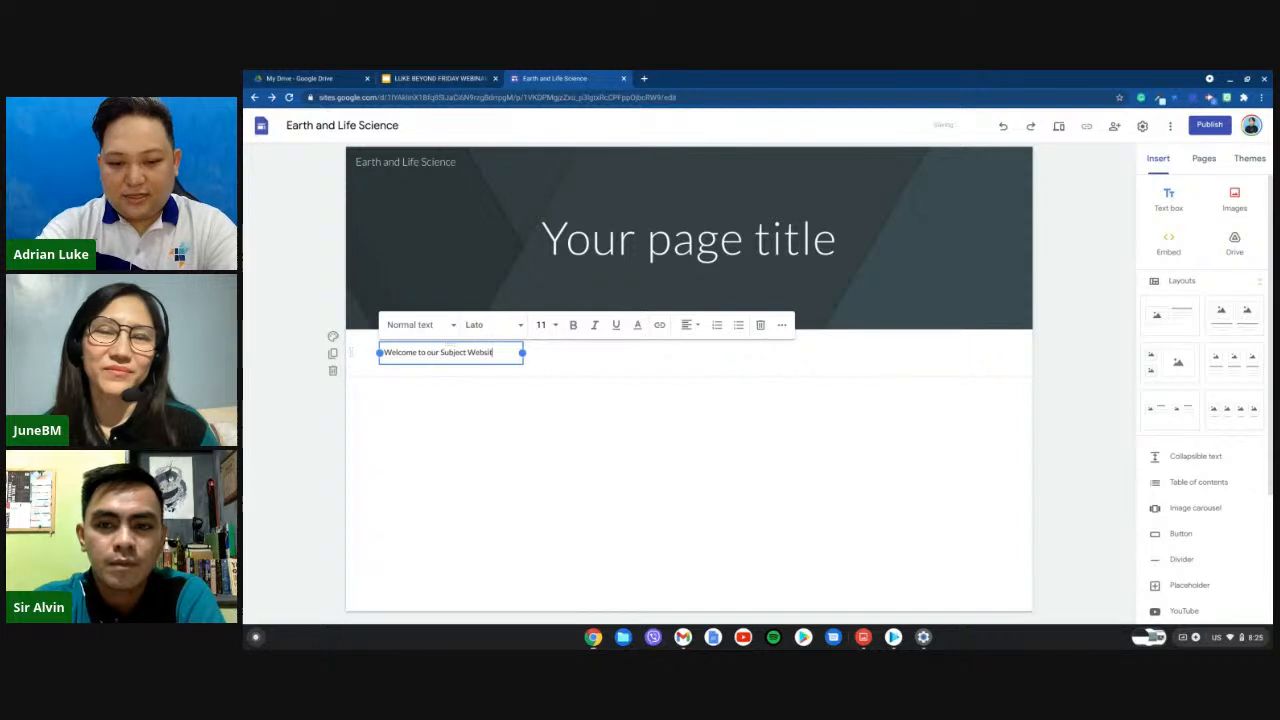
type("e! Feel free to che")
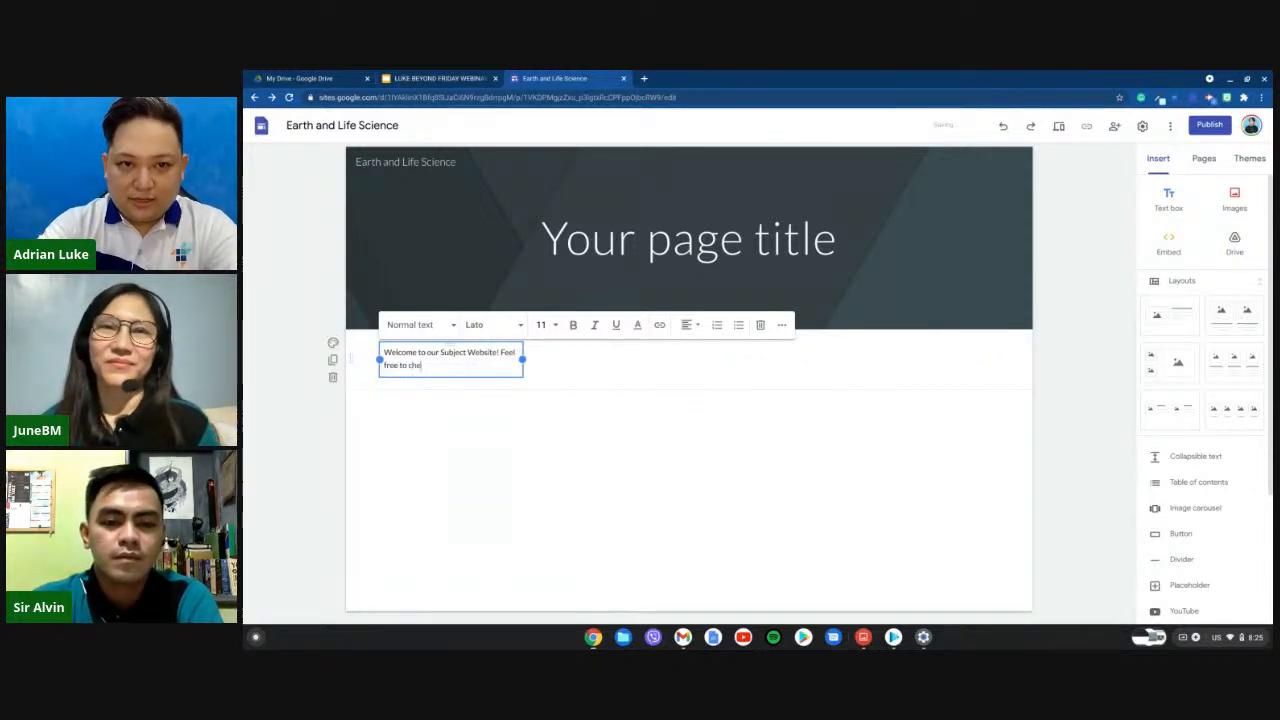
type("in it")
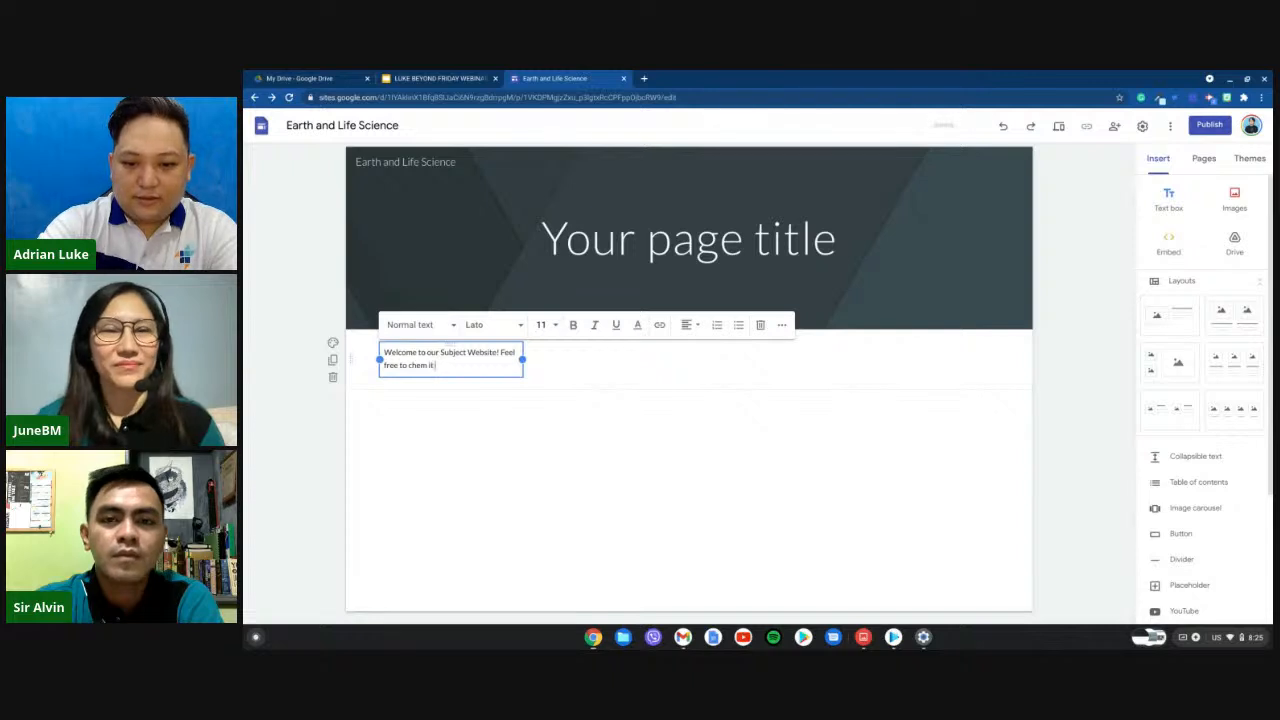
type(" out!")
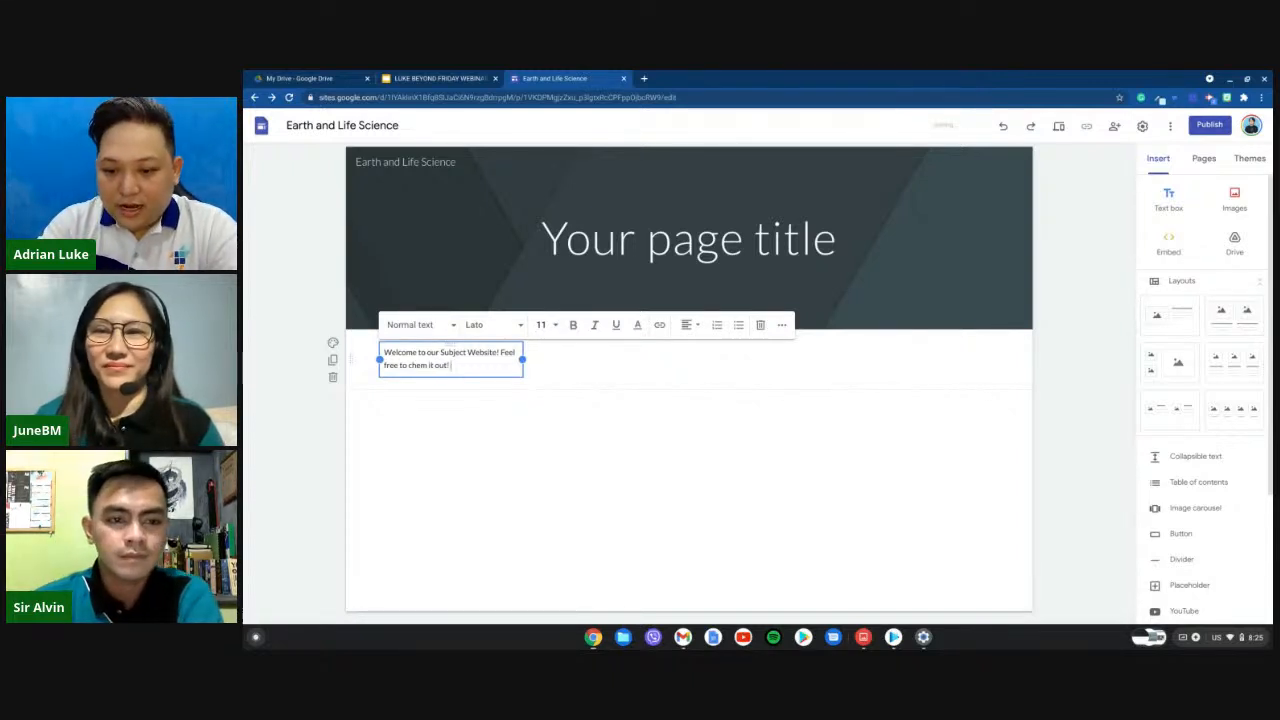
type(" :)")
key("Return")
left_click(499, 467)
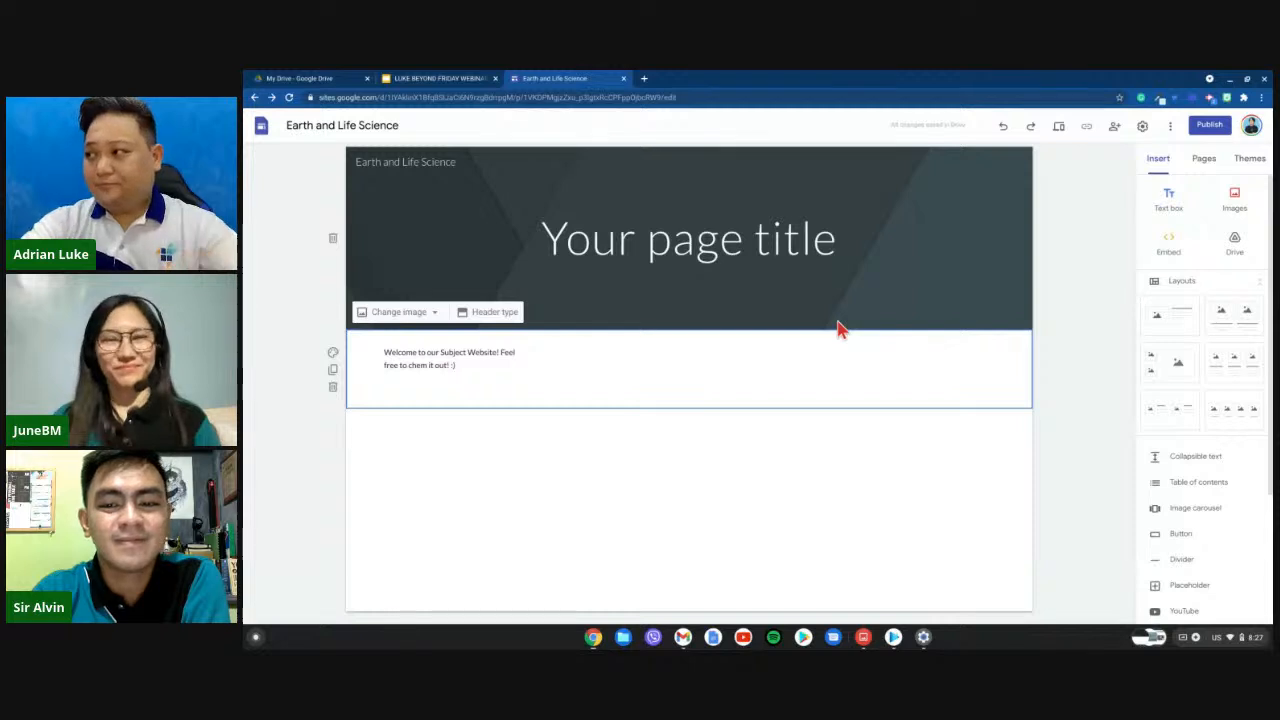
Upload the purple Google Sites logo image from the Downloads folder onto the page.
left_click(1236, 205)
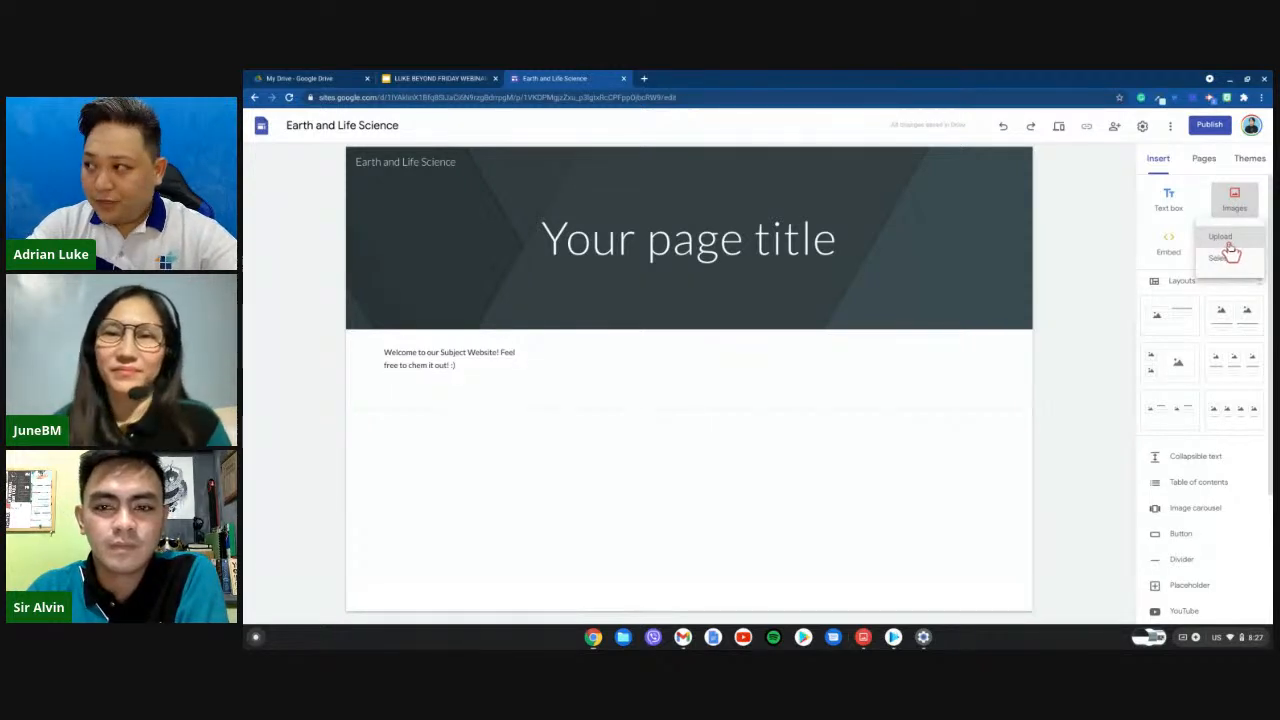
left_click(1230, 237)
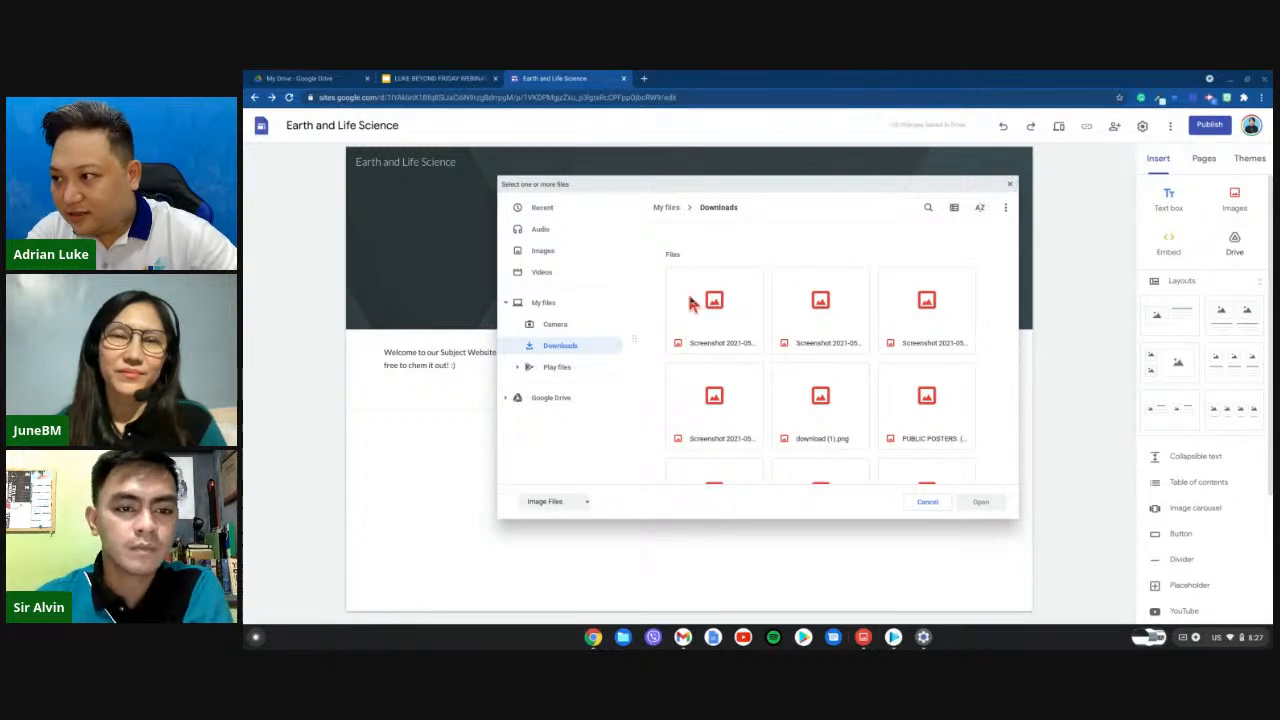
scroll(690, 299, "down", 5)
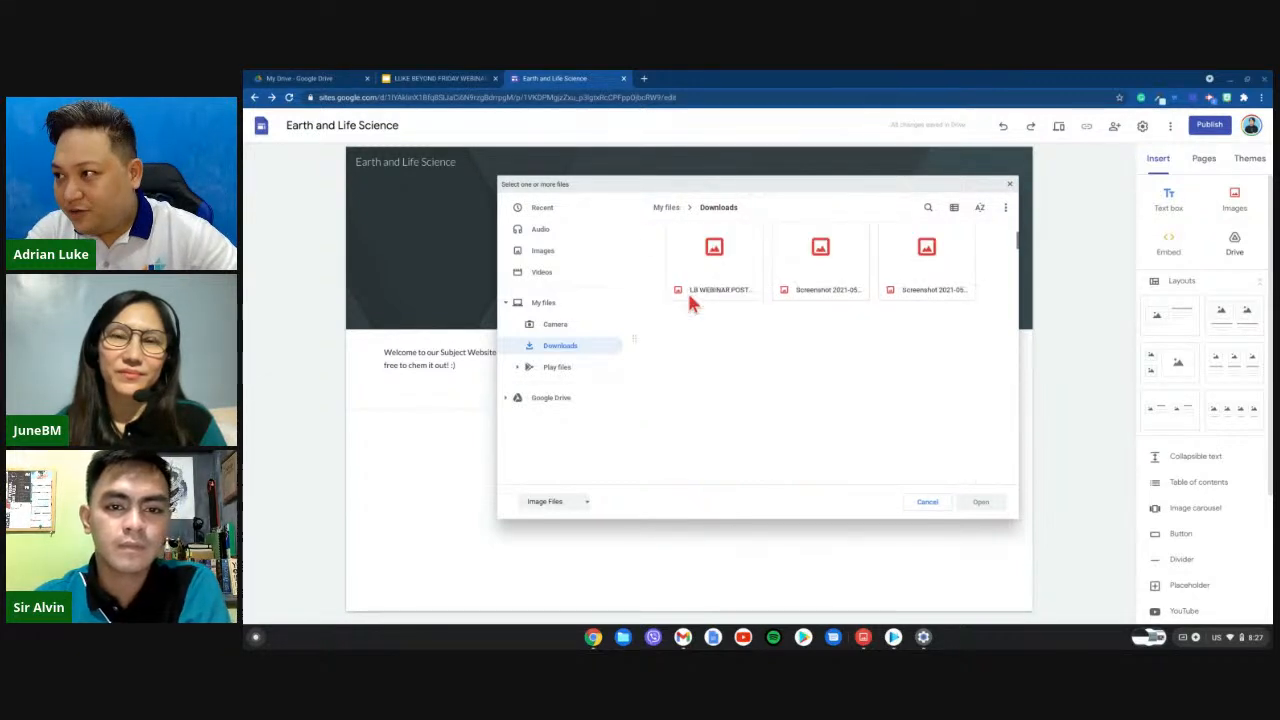
scroll(693, 305, "up", 5)
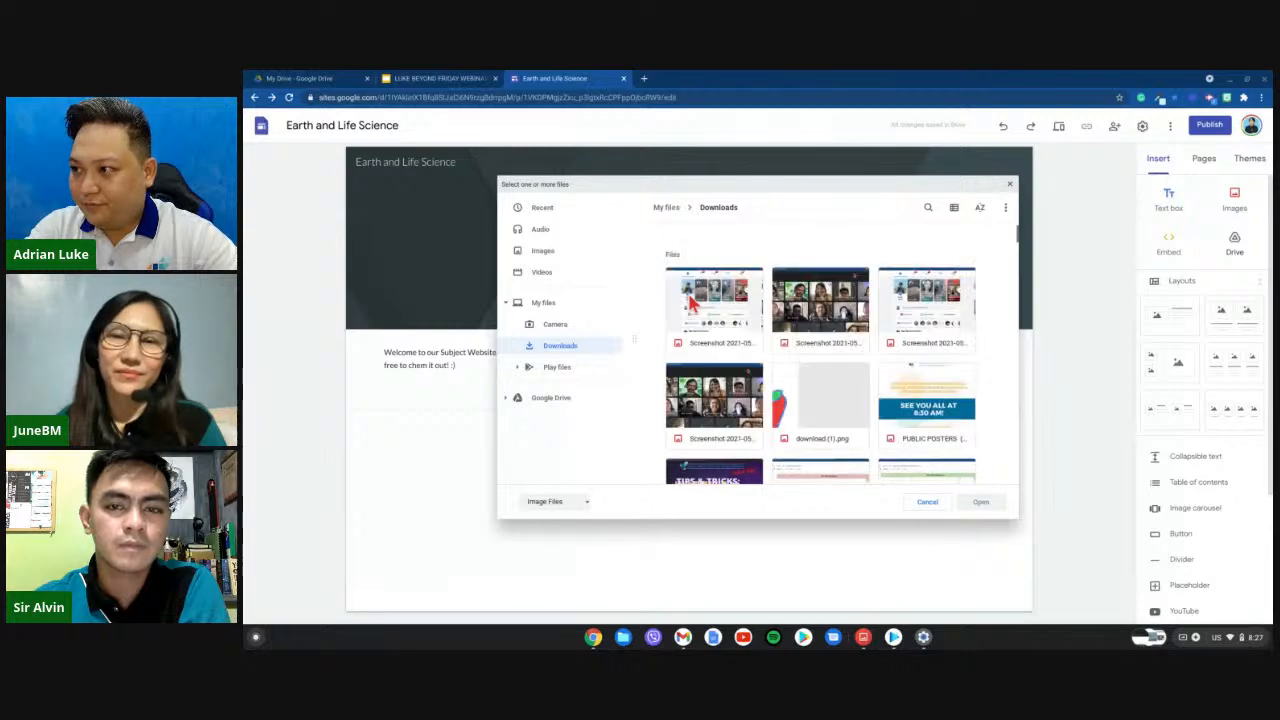
scroll(705, 300, "down", 3)
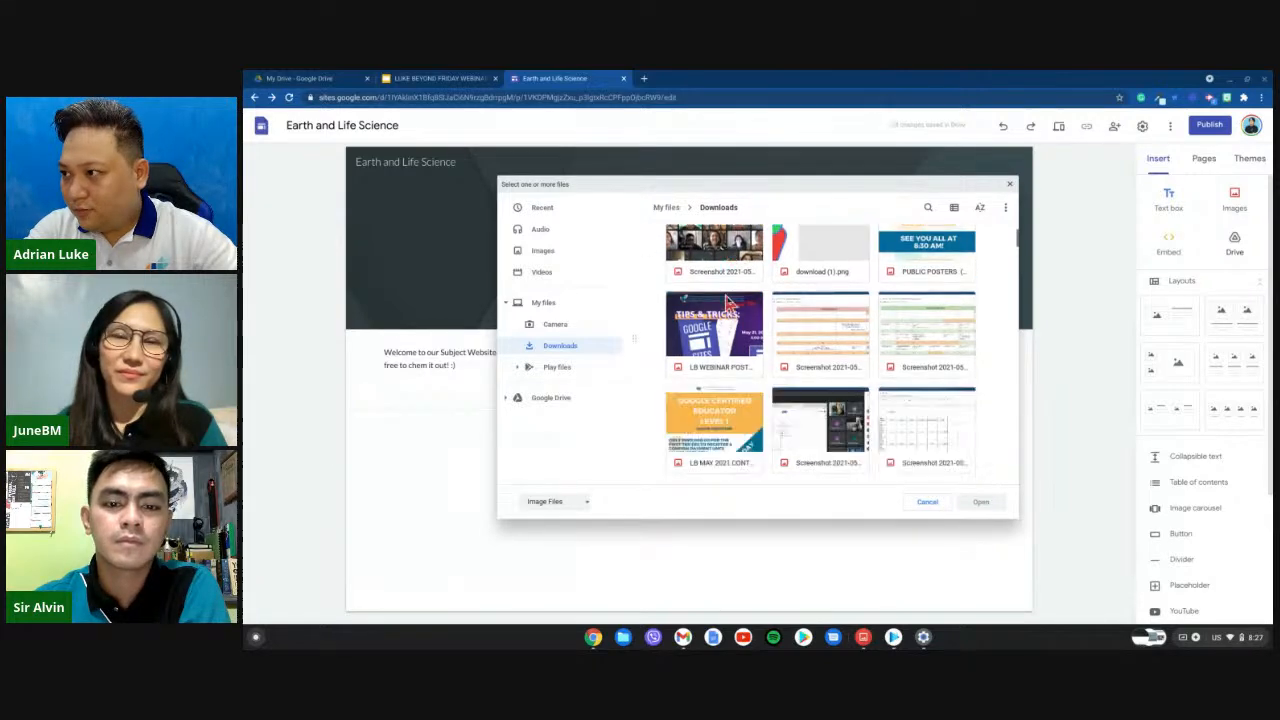
scroll(728, 302, "down", 3)
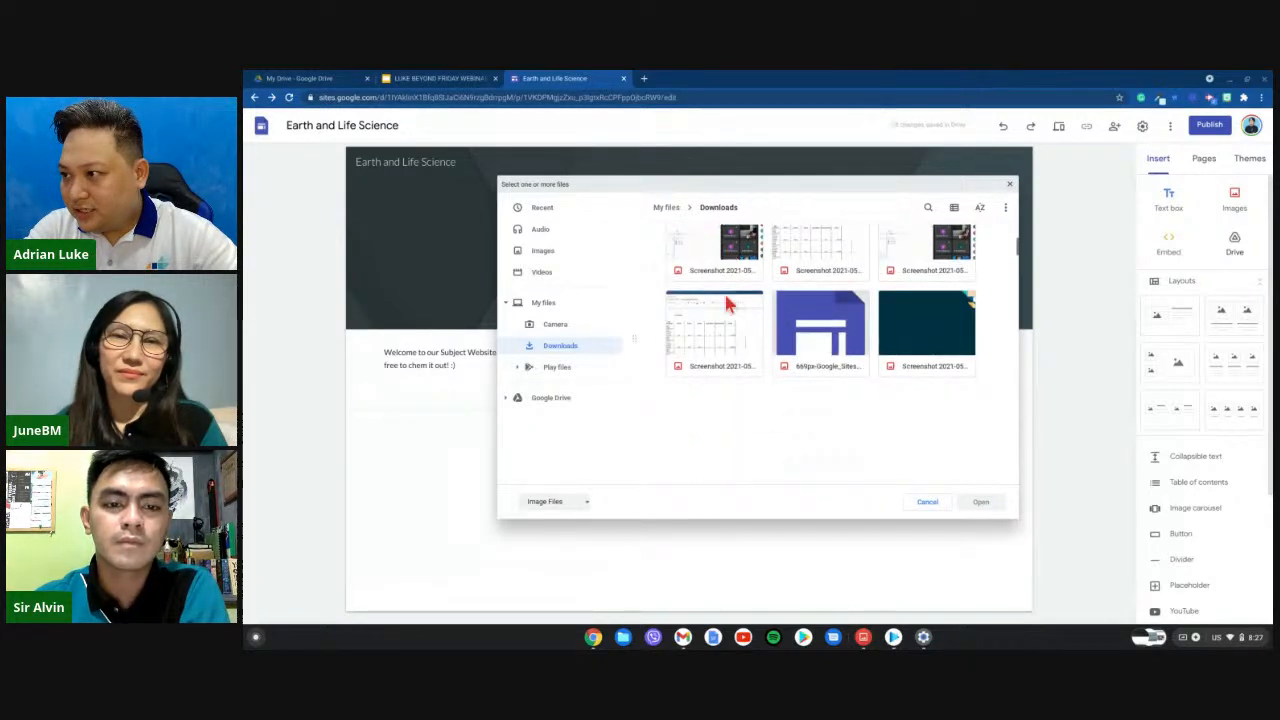
left_click(800, 318)
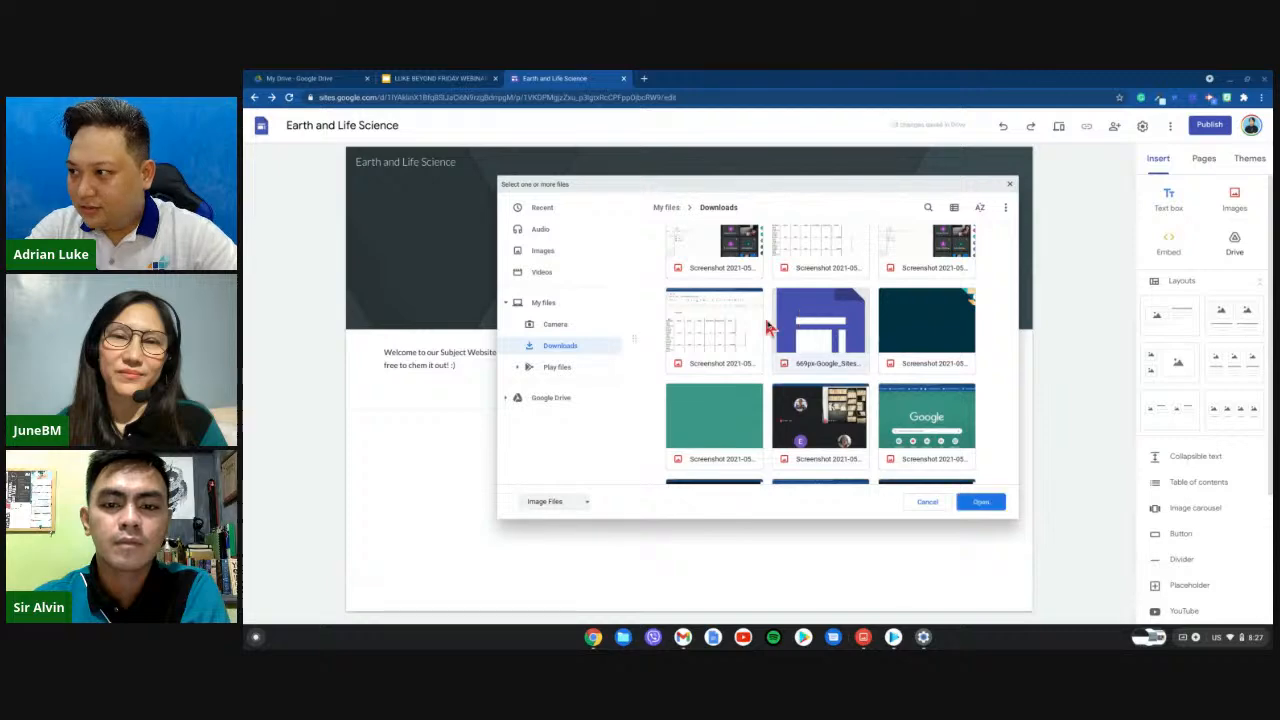
double_click(832, 338)
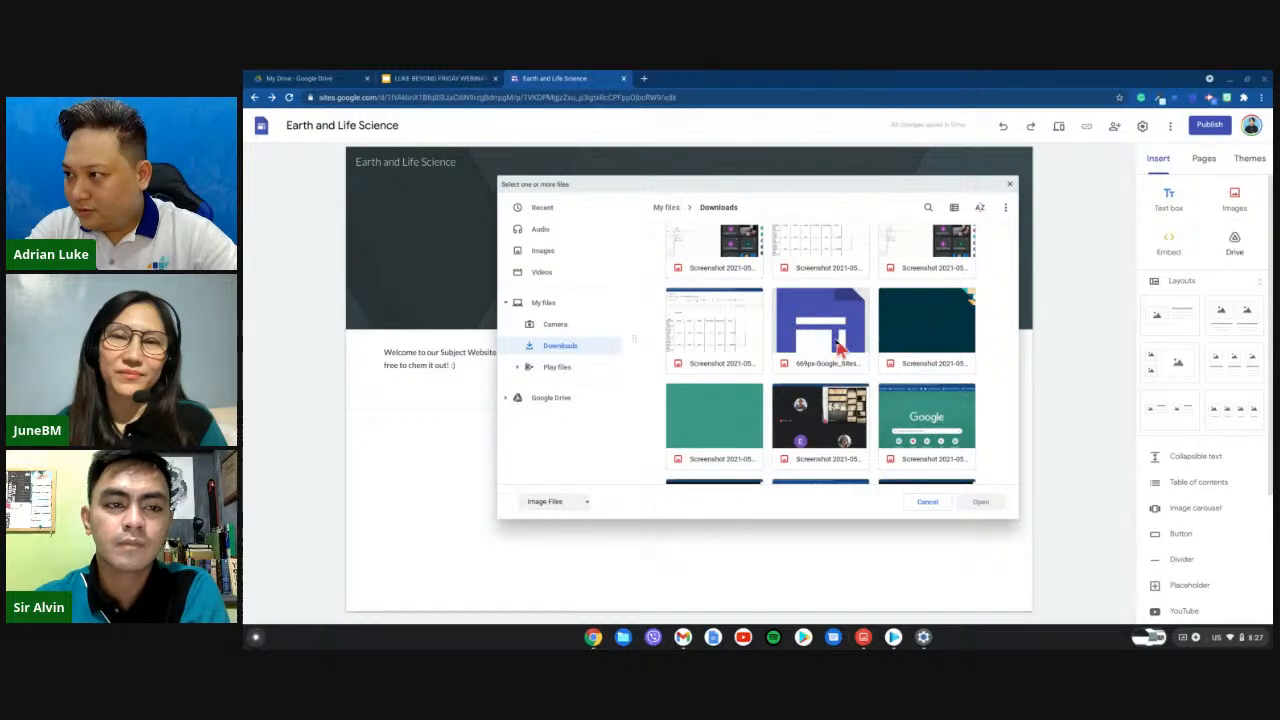
left_click(833, 342)
left_click(978, 504)
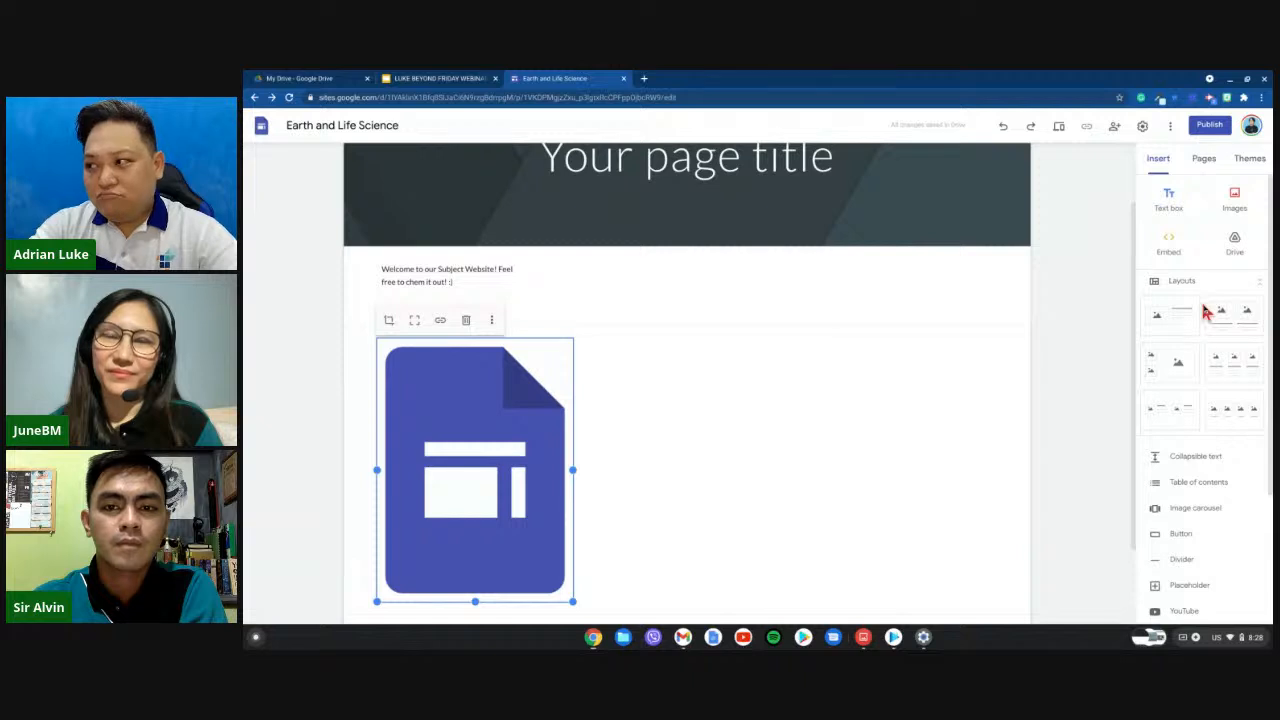
Look through the layouts and insertable components, from Collapsible text and Image carousel down to Forms and Charts.
scroll(1205, 313, "down", 1)
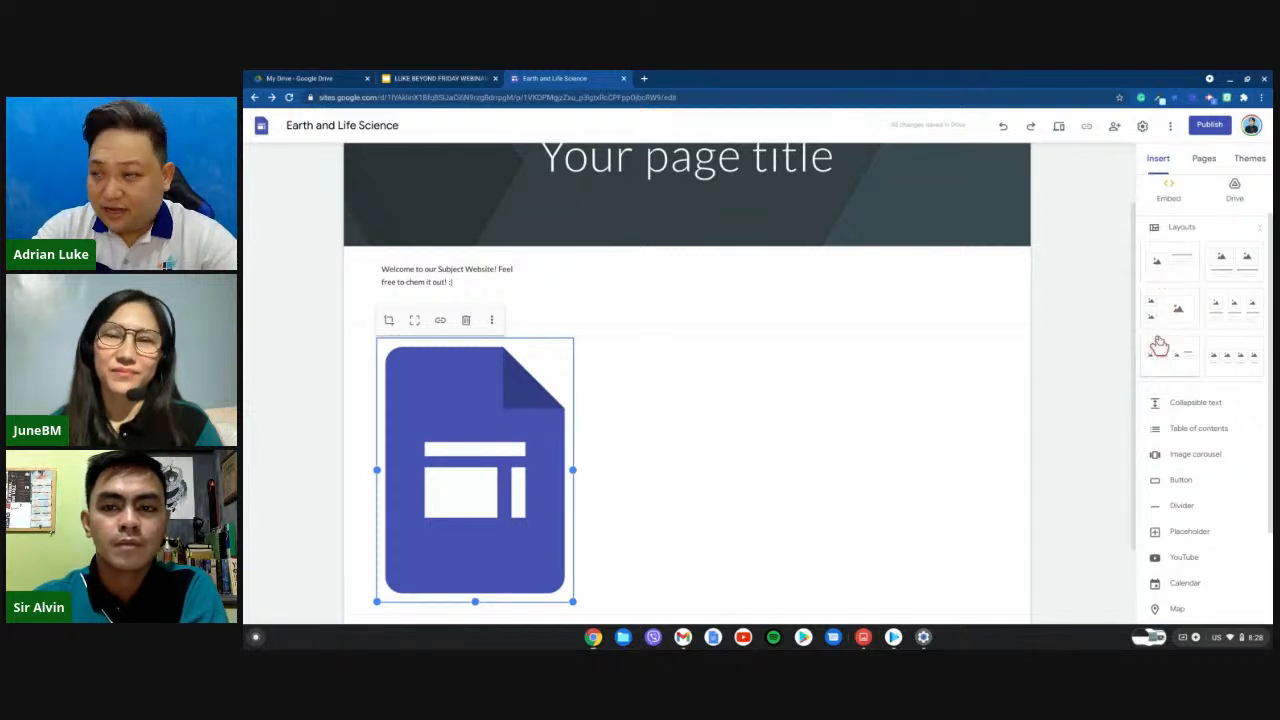
scroll(1186, 352, "down", 1)
scroll(1186, 354, "down", 1)
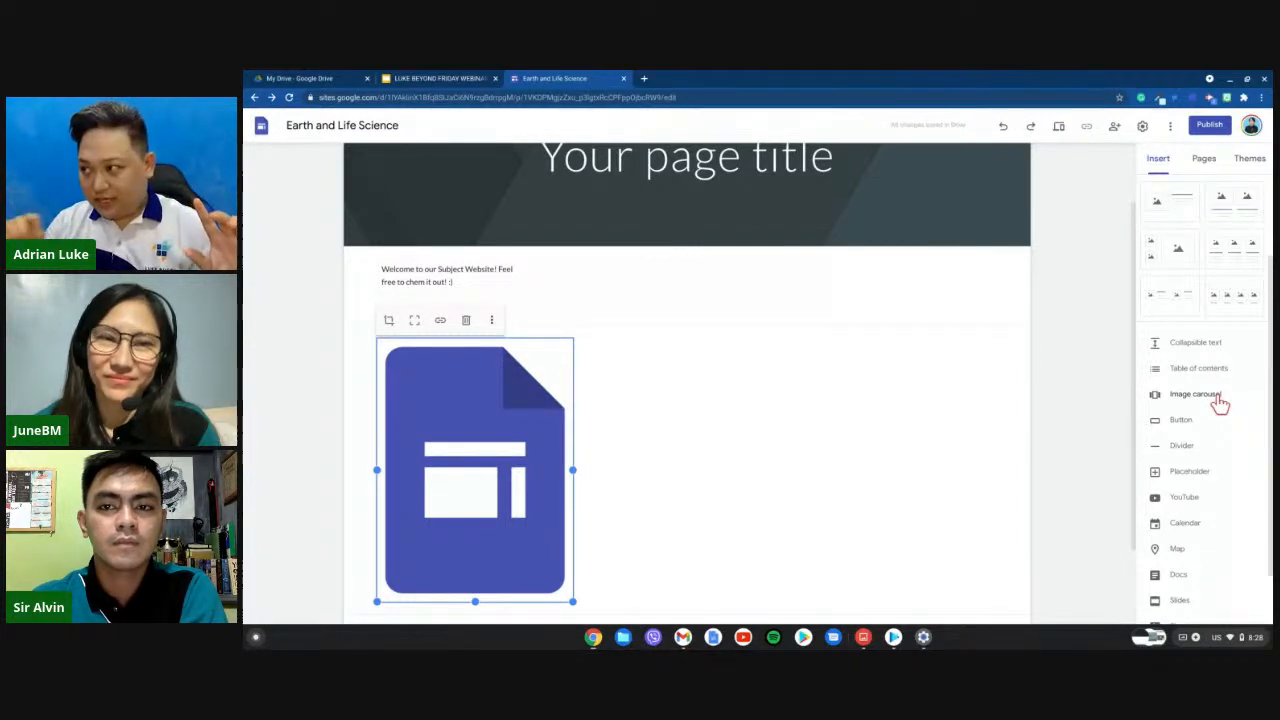
scroll(1211, 426, "down", 1)
scroll(1211, 426, "down", 1)
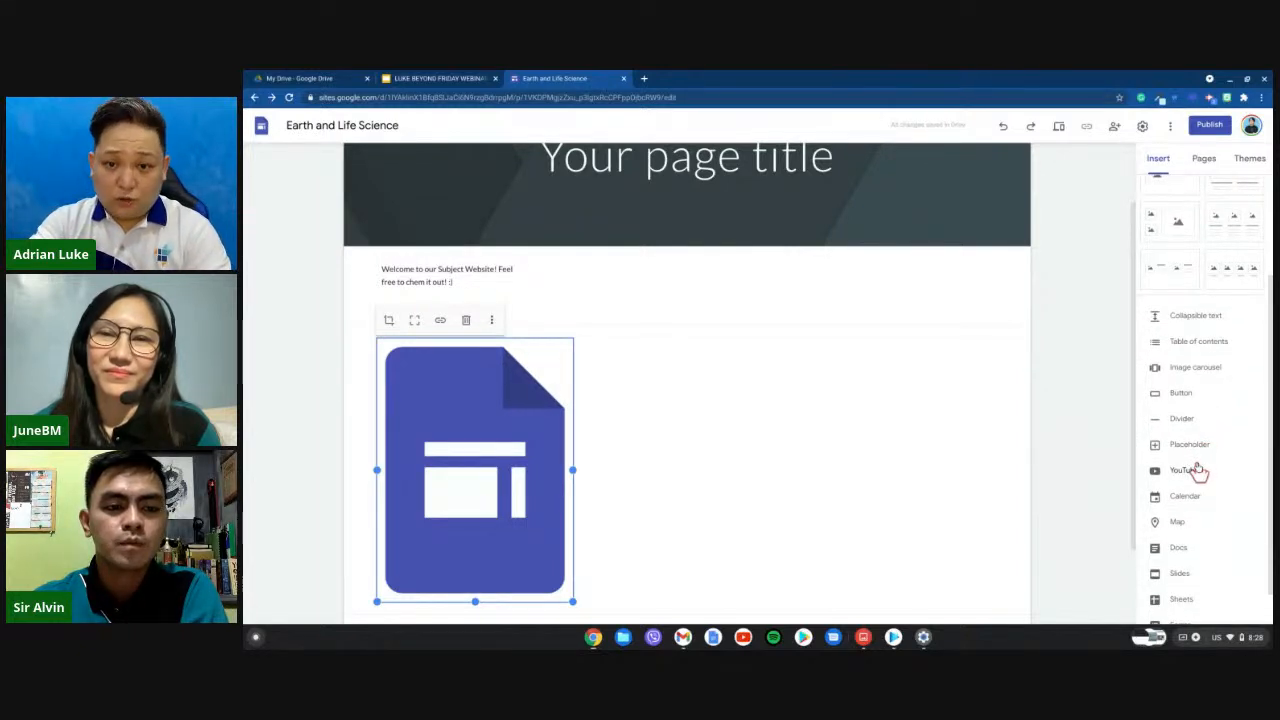
scroll(1198, 471, "down", 2)
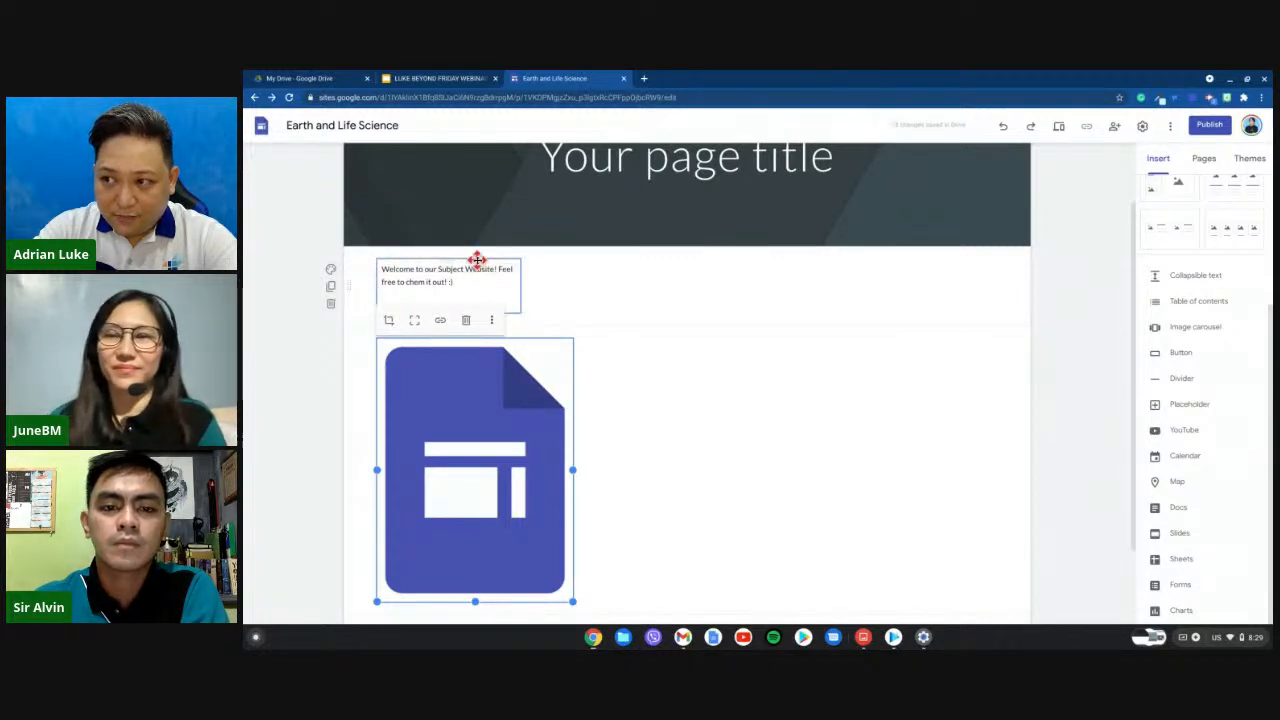
Move the welcome text box to the middle of the page and place the logo image to its left in the same section.
left_click_drag(476, 260, 704, 293)
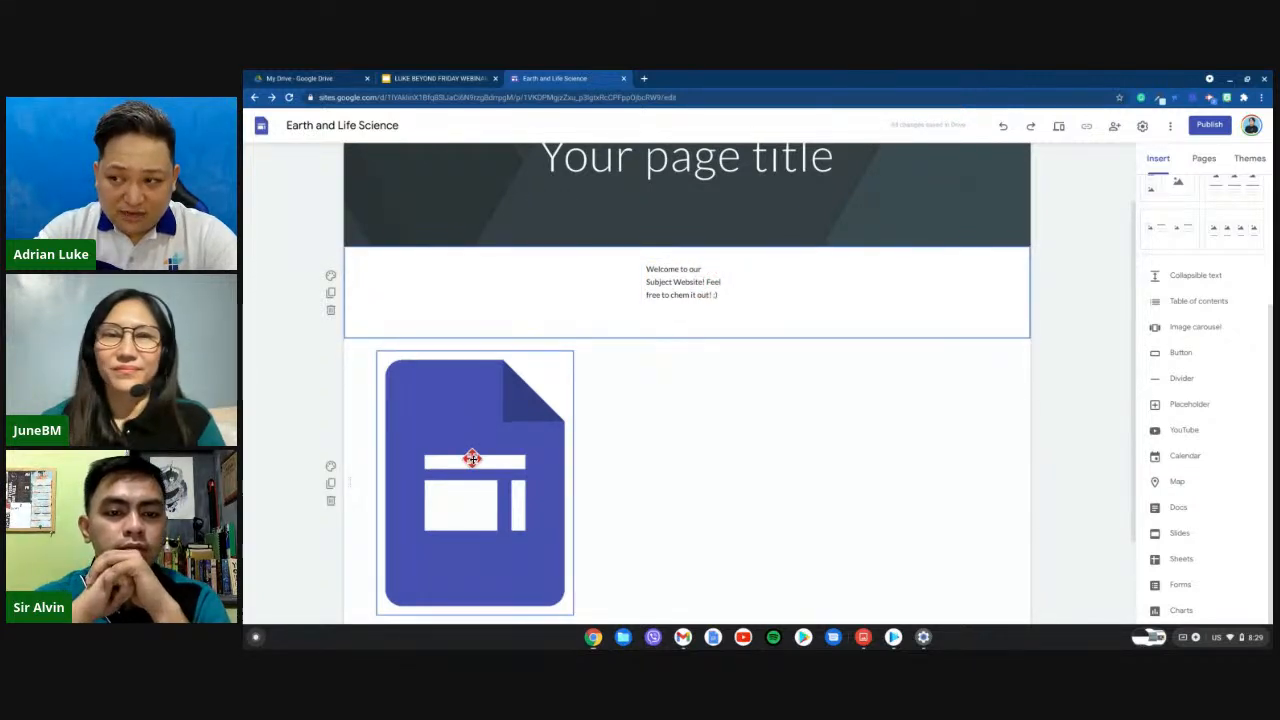
left_click_drag(475, 437, 466, 297)
left_click(683, 320)
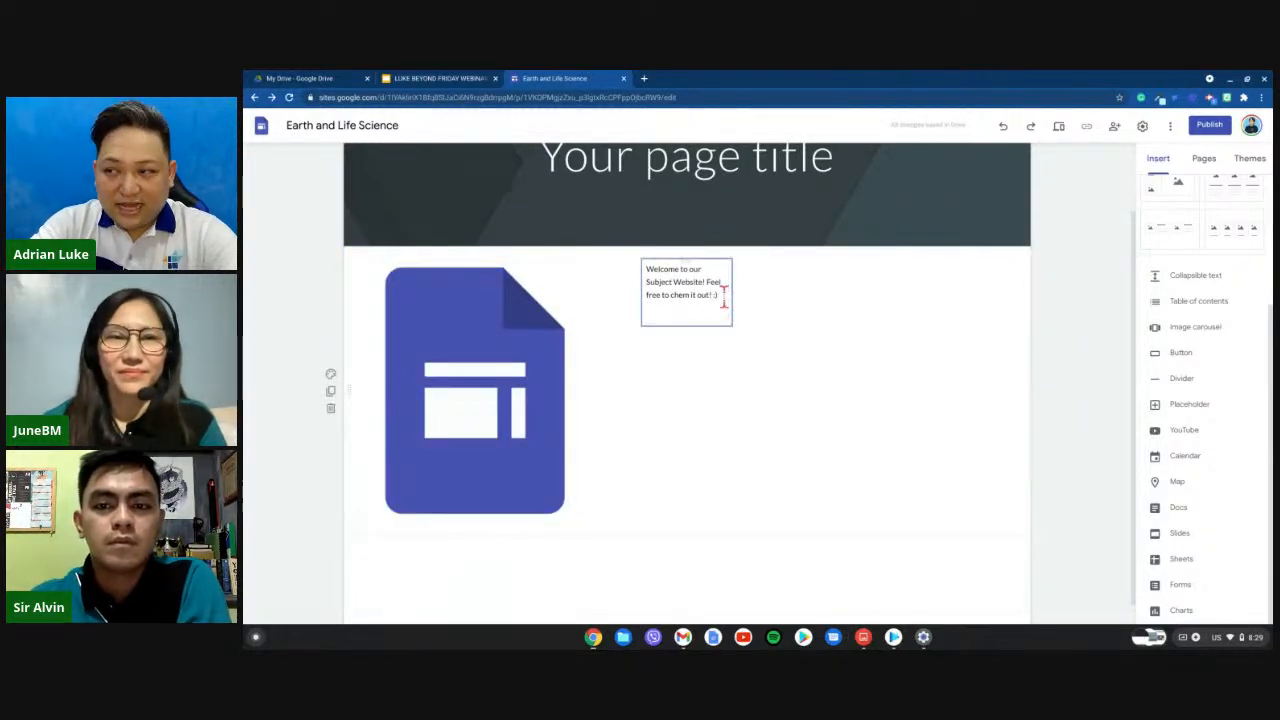
left_click(728, 317)
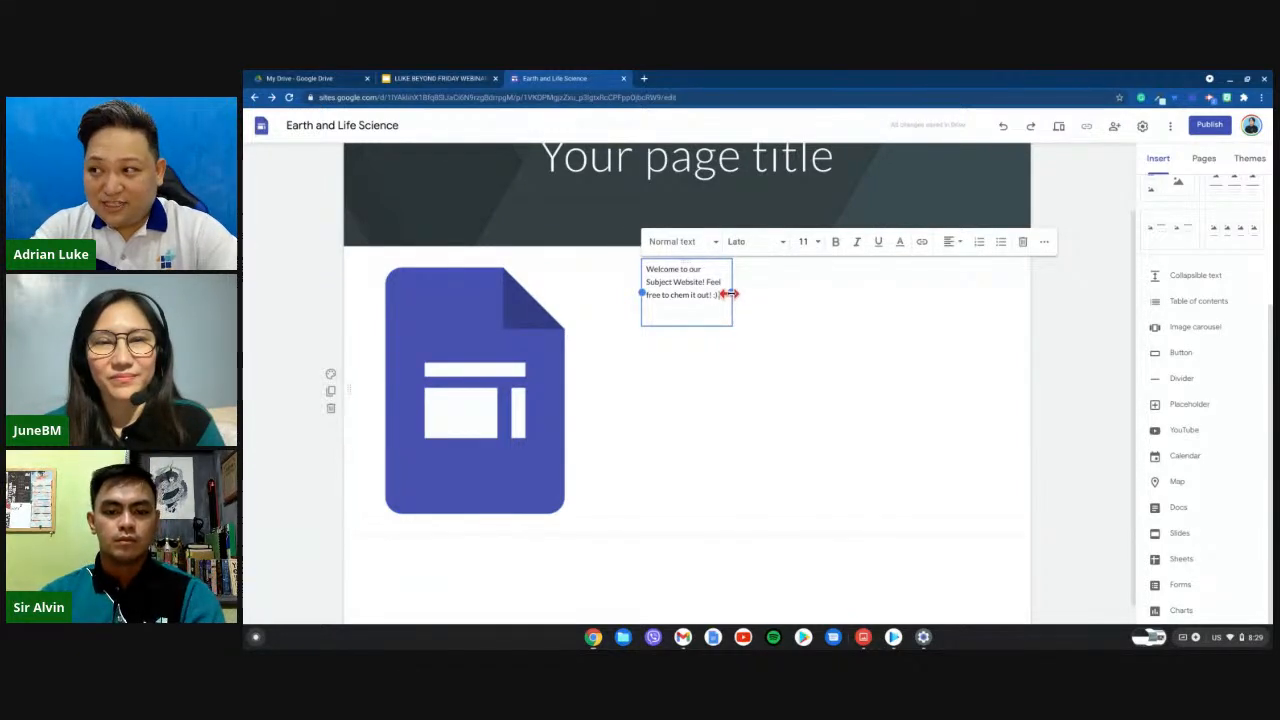
Widen the welcome text box so that its message fits on two lines.
left_click_drag(732, 293, 773, 292)
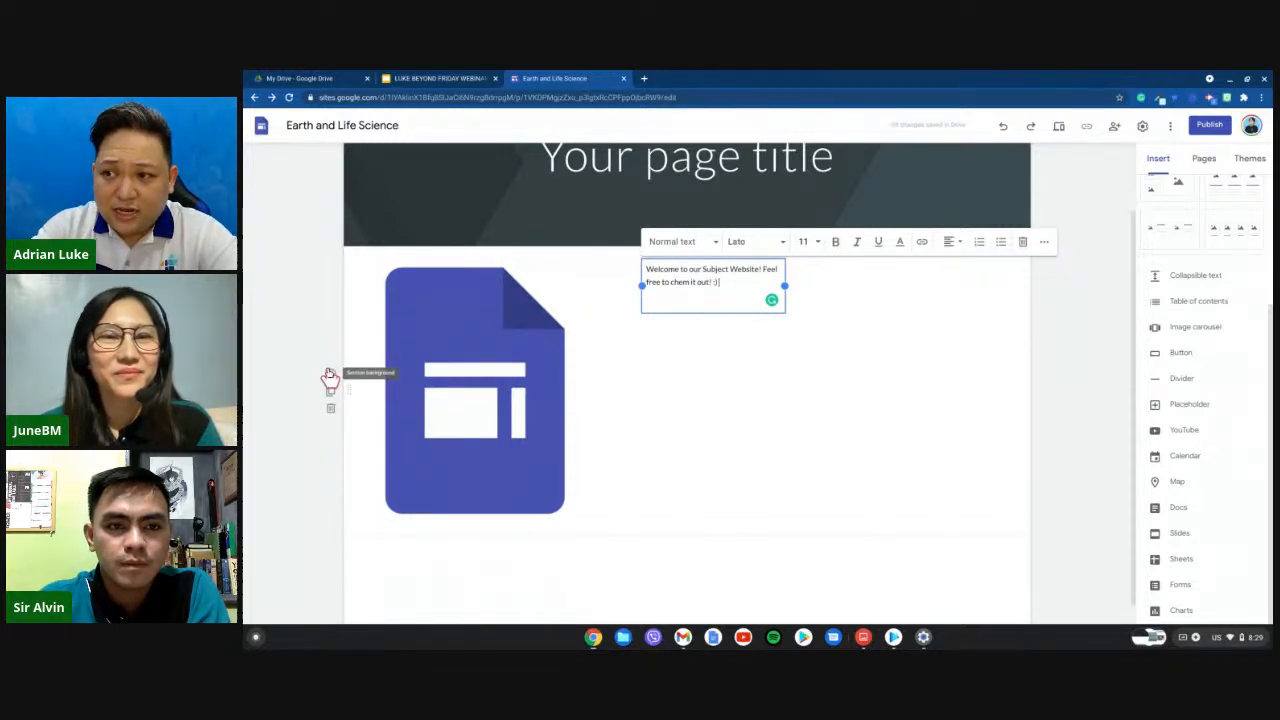
Try the Emphasis 1 and Emphasis 2 backgrounds on the section with the logo and welcome text.
left_click(330, 376)
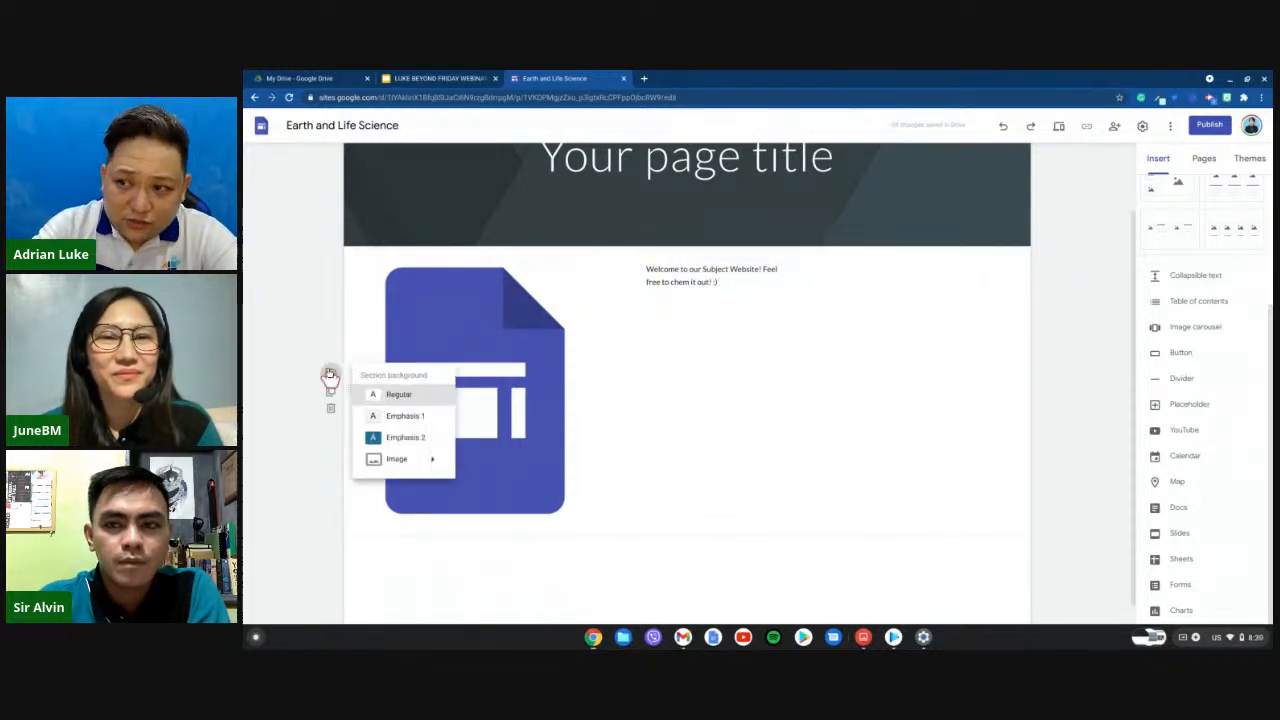
left_click(402, 418)
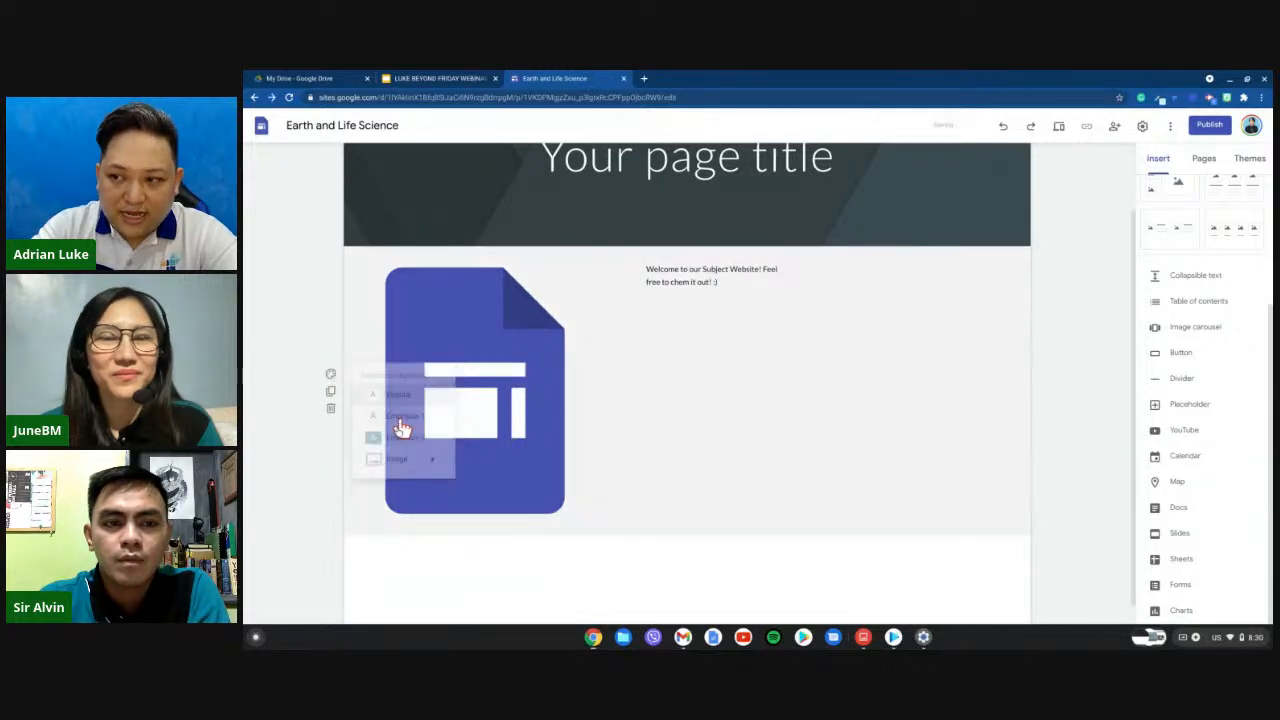
left_click(333, 382)
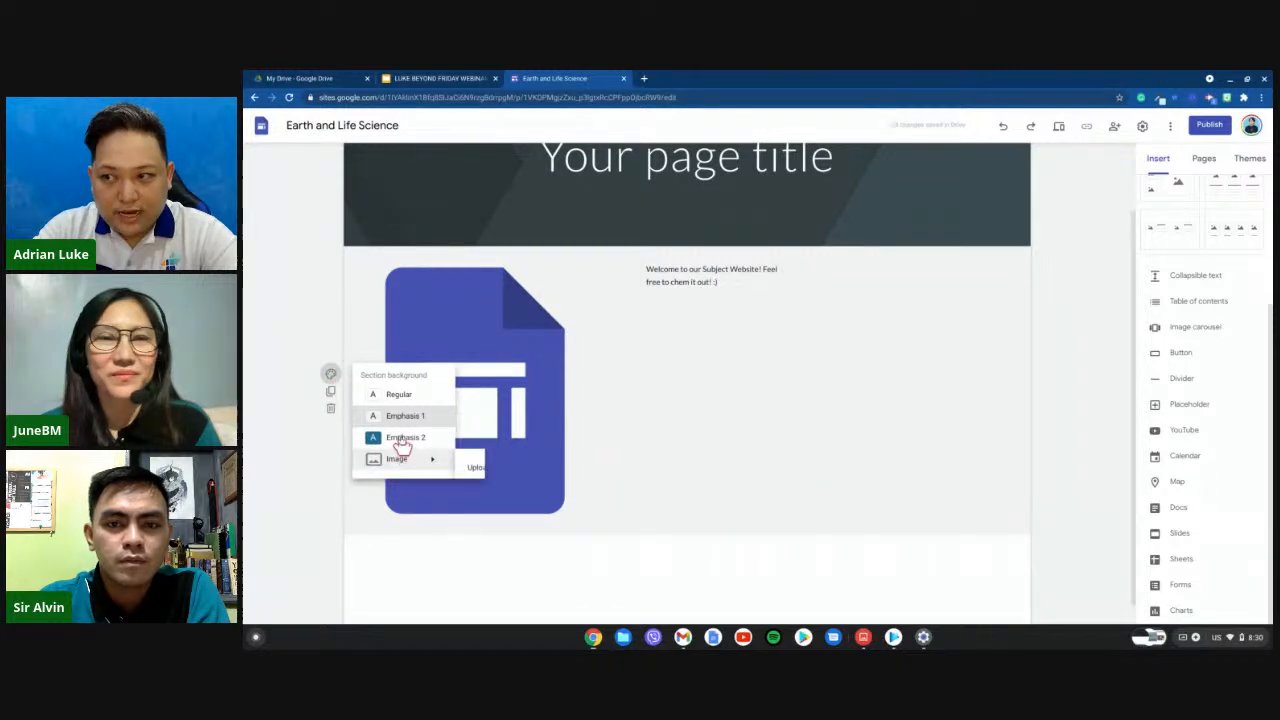
left_click(403, 440)
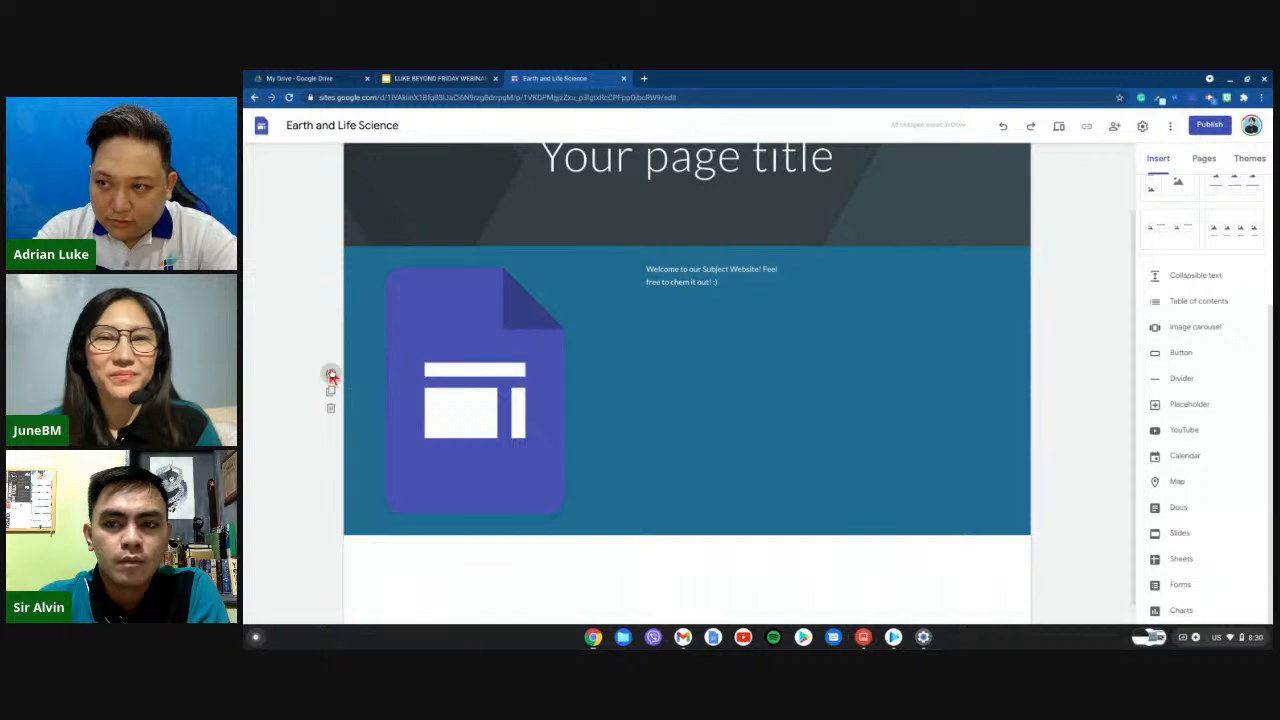
Upload the dark teal screenshot with the colourful corner pattern from Downloads as the background image of the logo and welcome text section.
left_click(331, 374)
mouse_move(406, 465)
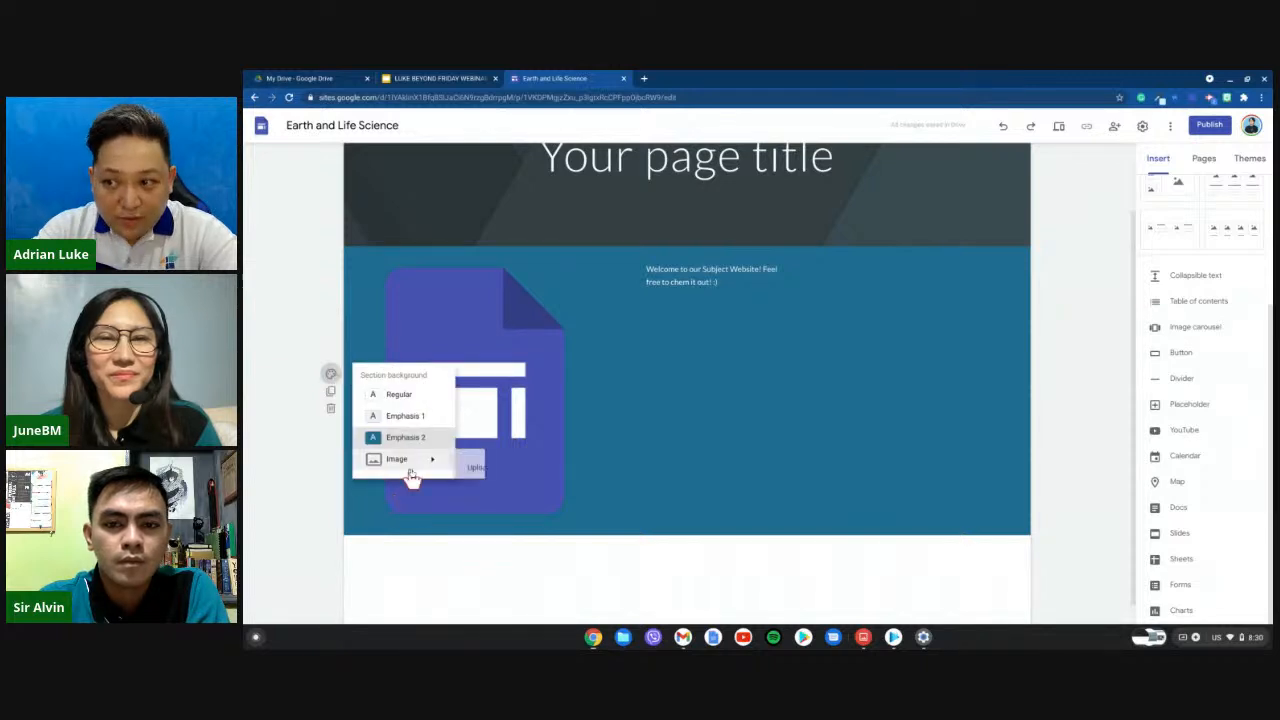
left_click(477, 468)
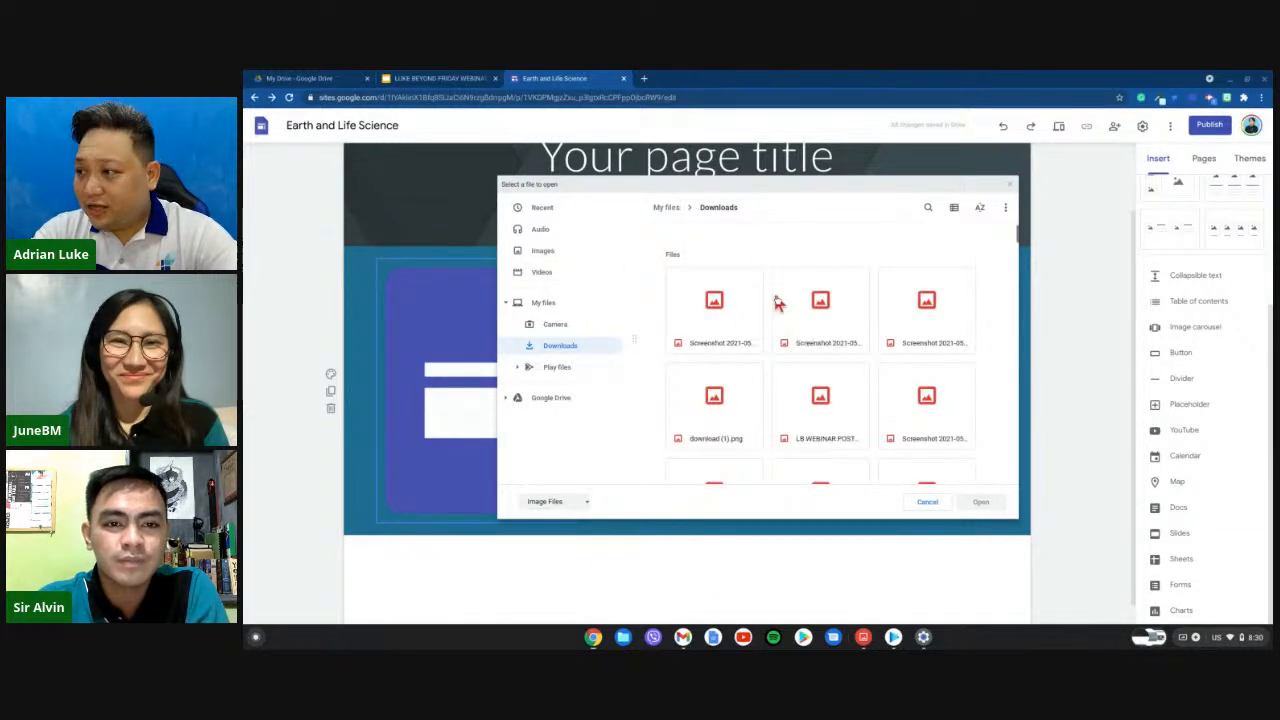
scroll(779, 304, "down", 2)
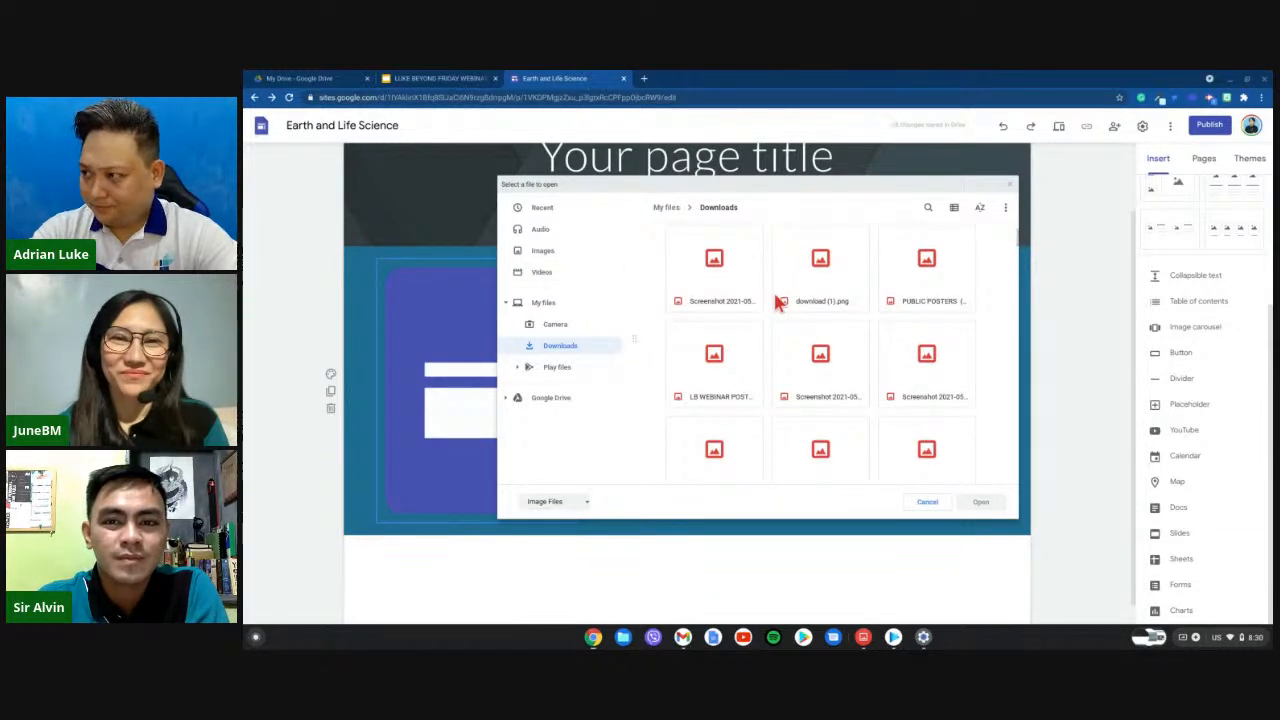
scroll(779, 304, "down", 3)
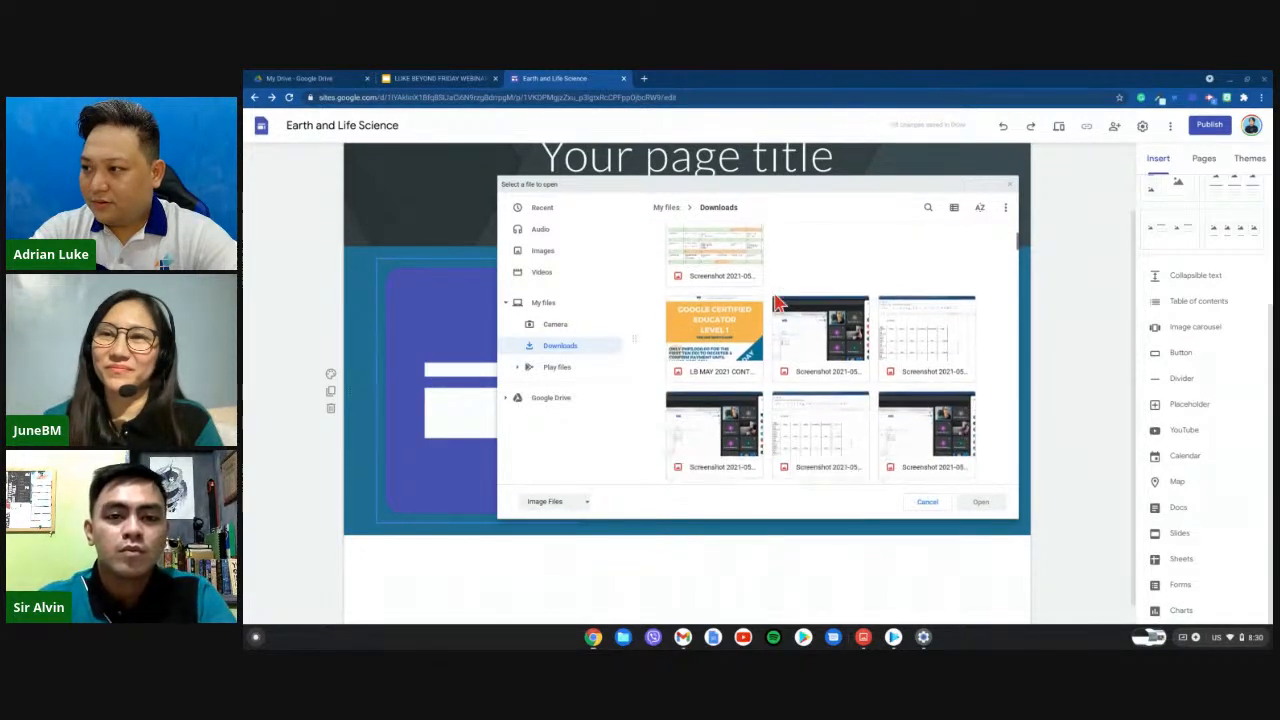
scroll(778, 303, "down", 1)
scroll(778, 303, "down", 5)
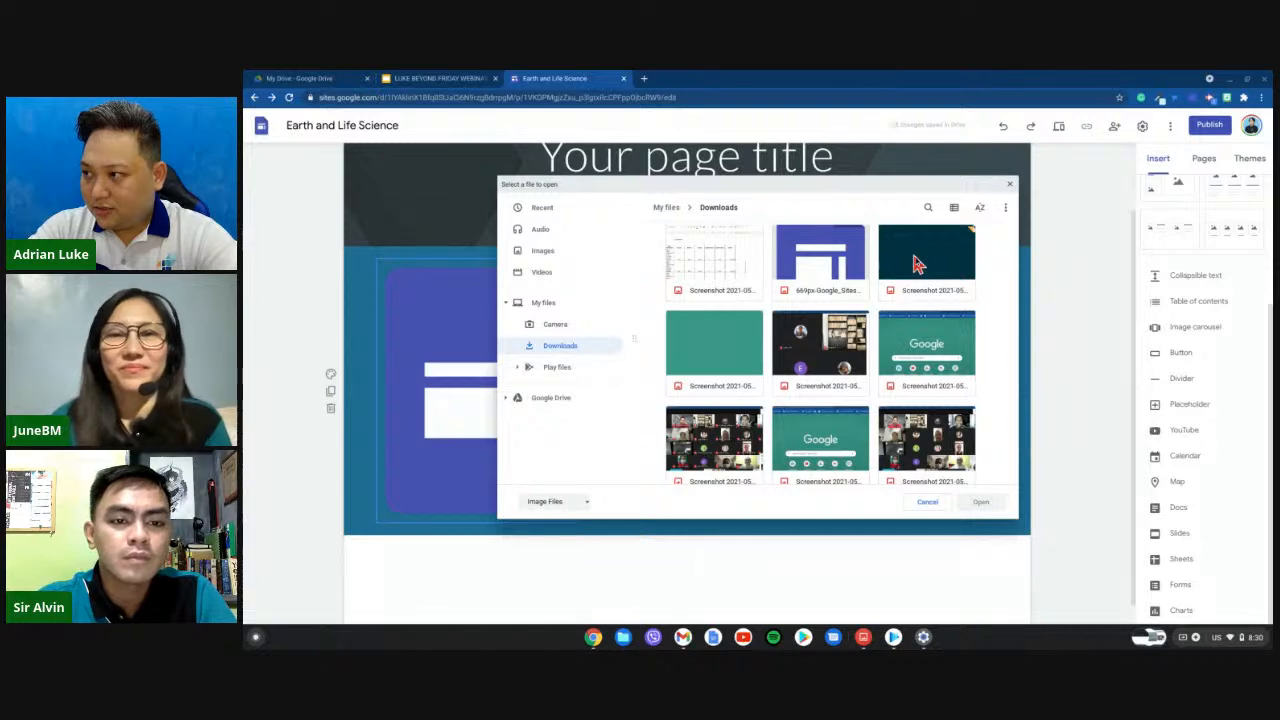
scroll(943, 278, "up", 1)
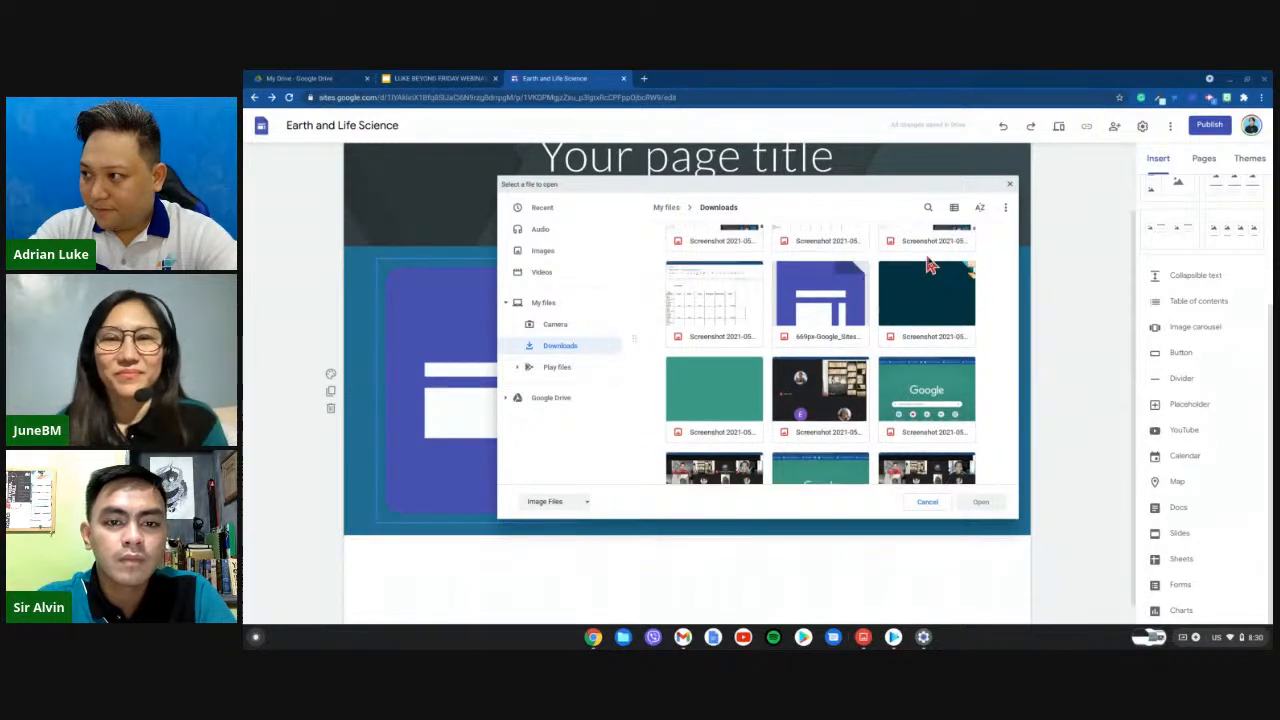
left_click(918, 312)
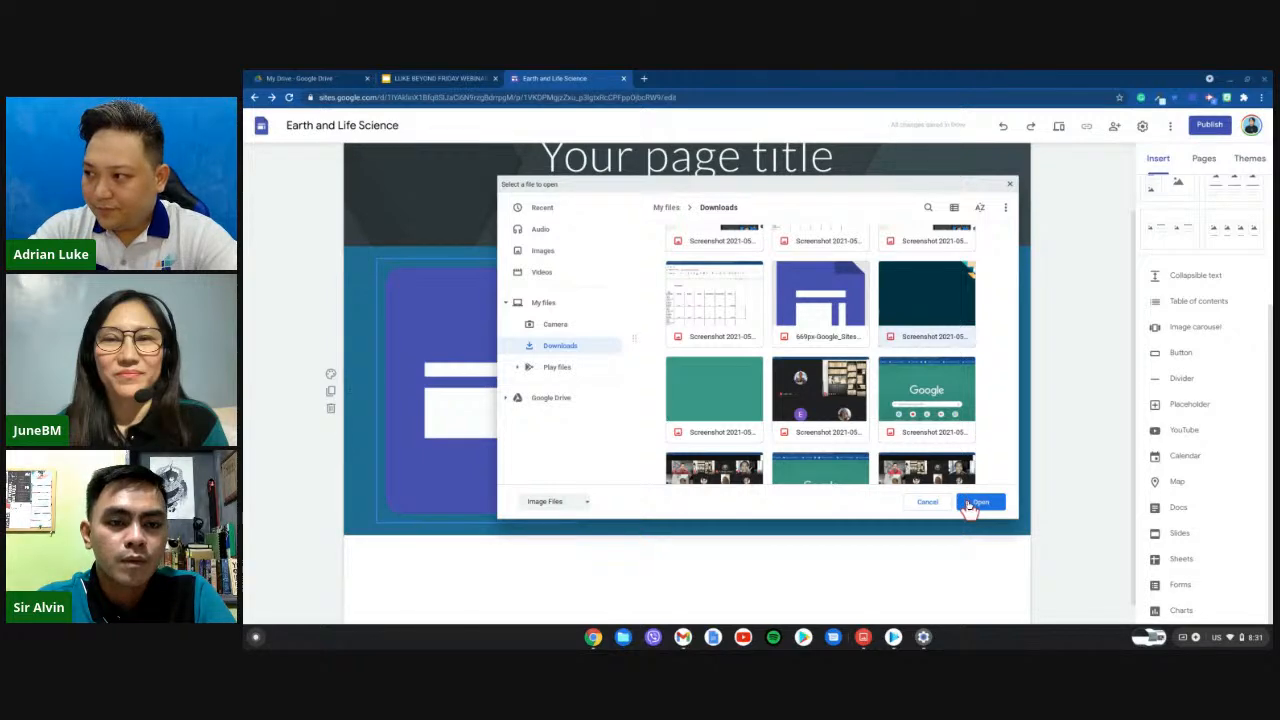
left_click(979, 502)
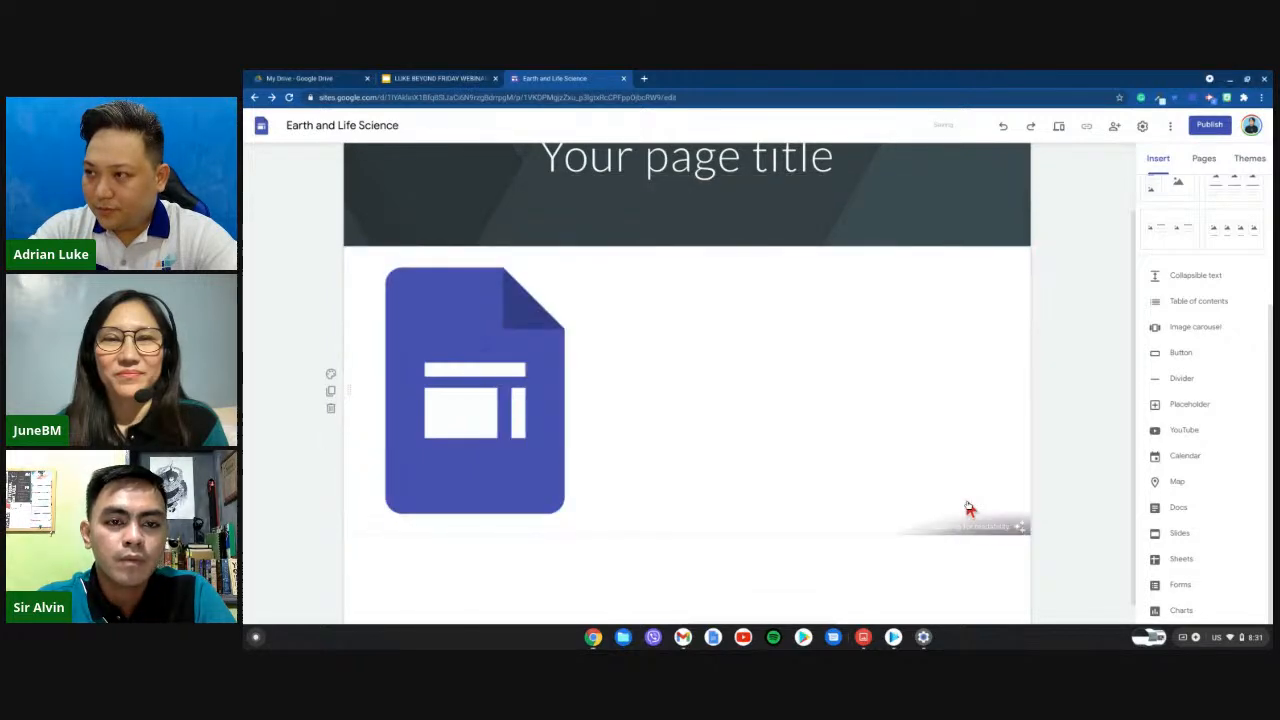
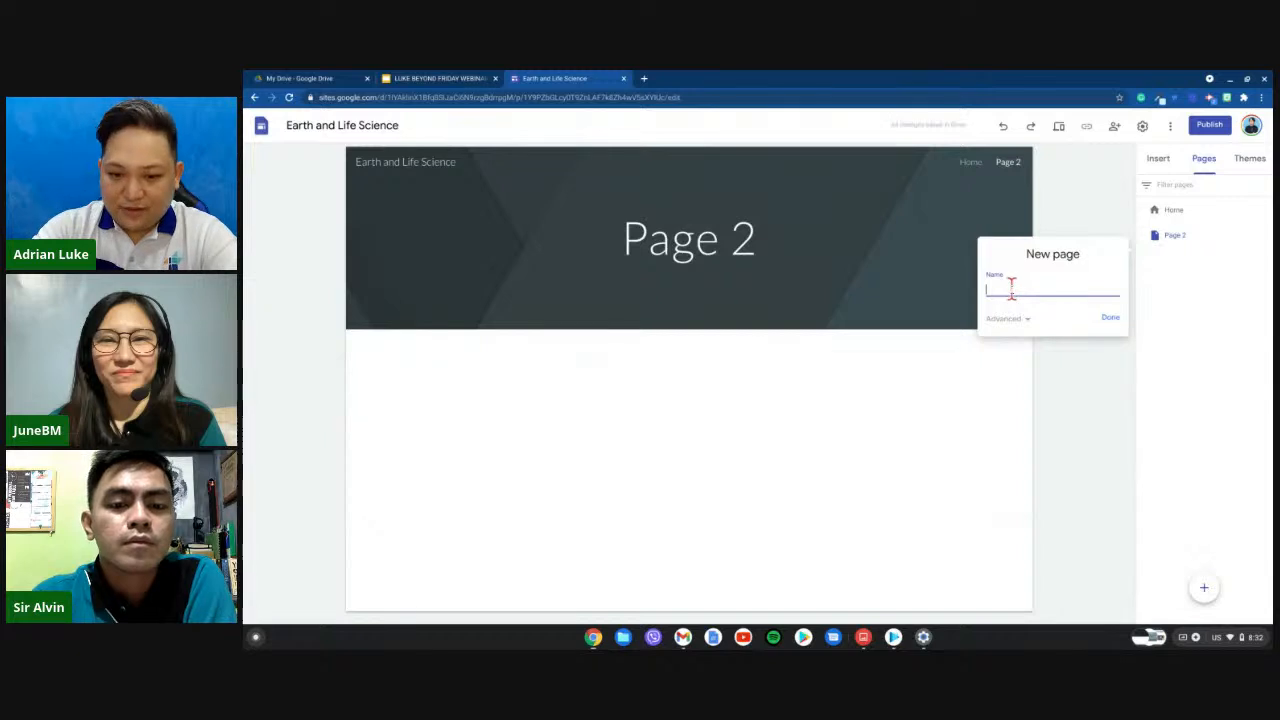
Add two more pages to the site, named Page 3 and Page 4.
left_click(1112, 320)
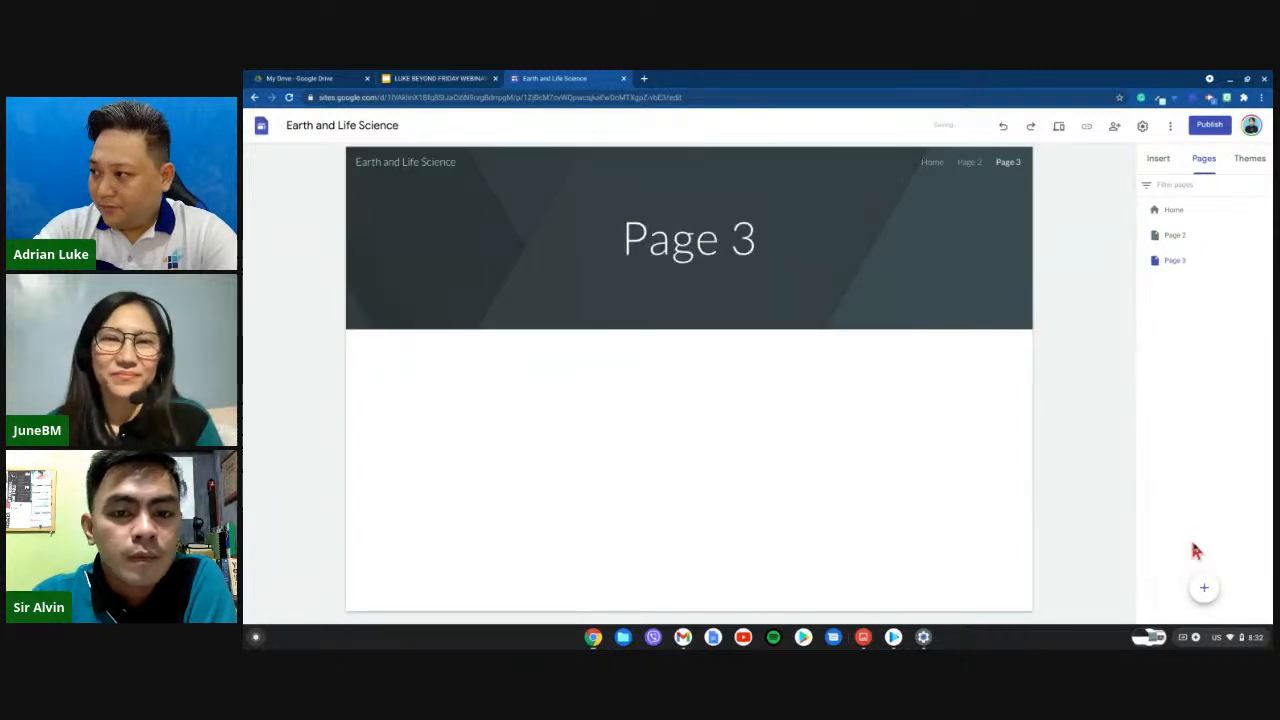
left_click(1202, 588)
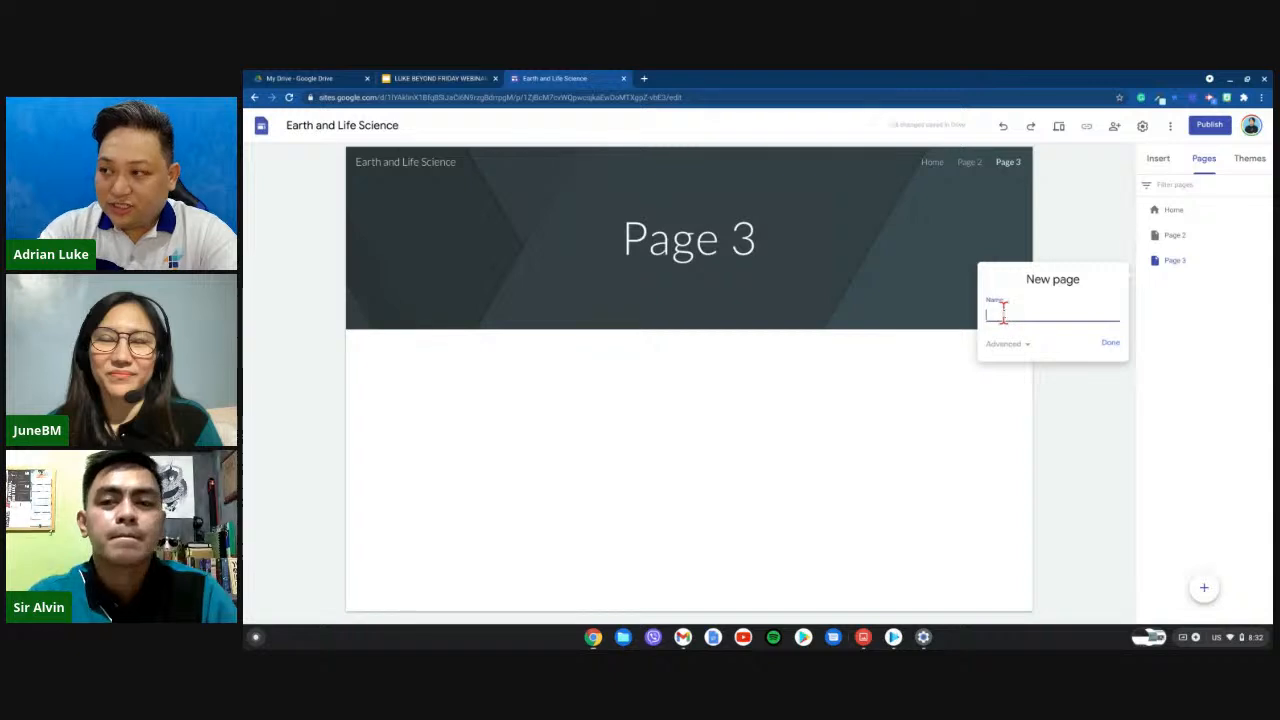
type("Page 4")
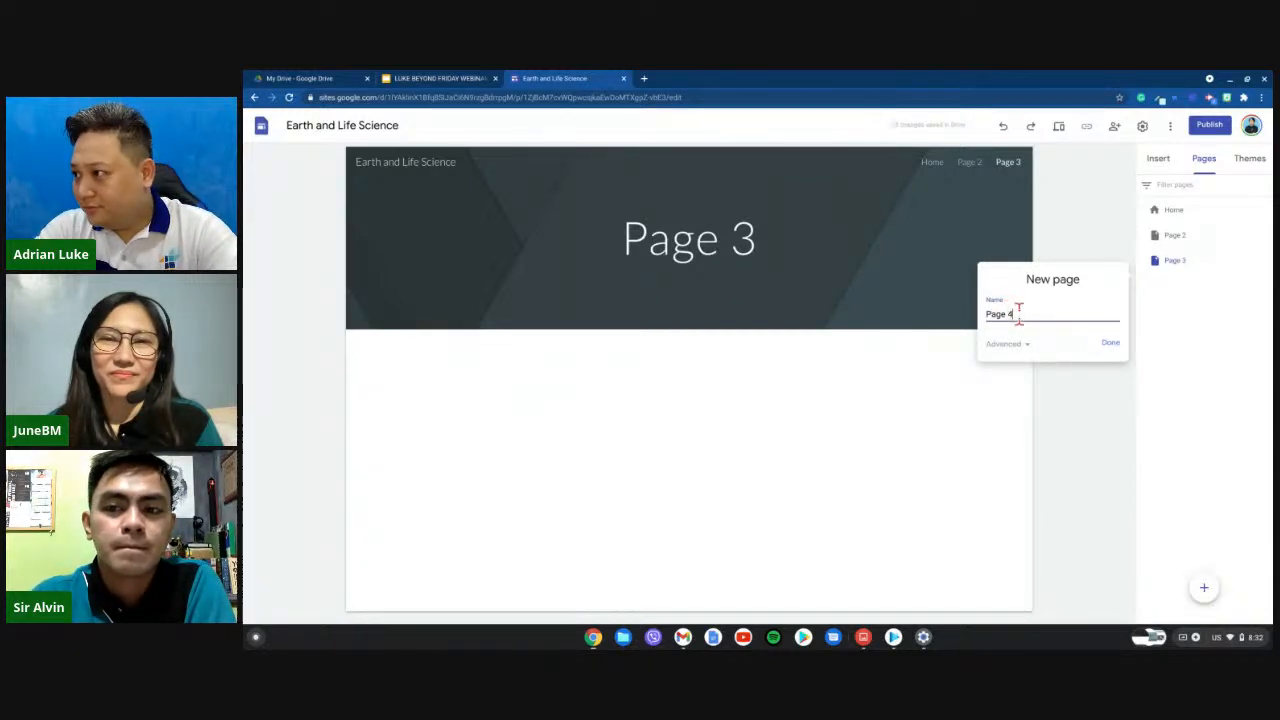
left_click(1106, 343)
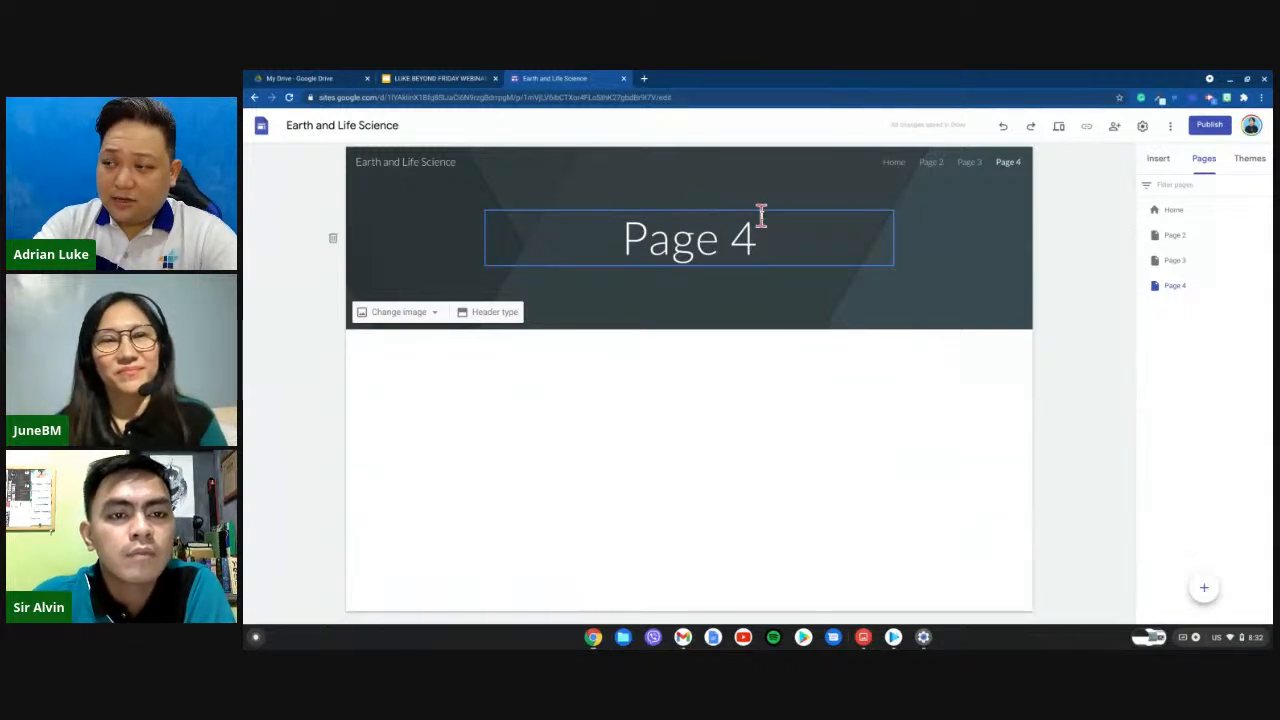
Check that Page 4's title is editable and look at the available site themes and the Simple theme's font styles.
left_click(748, 228)
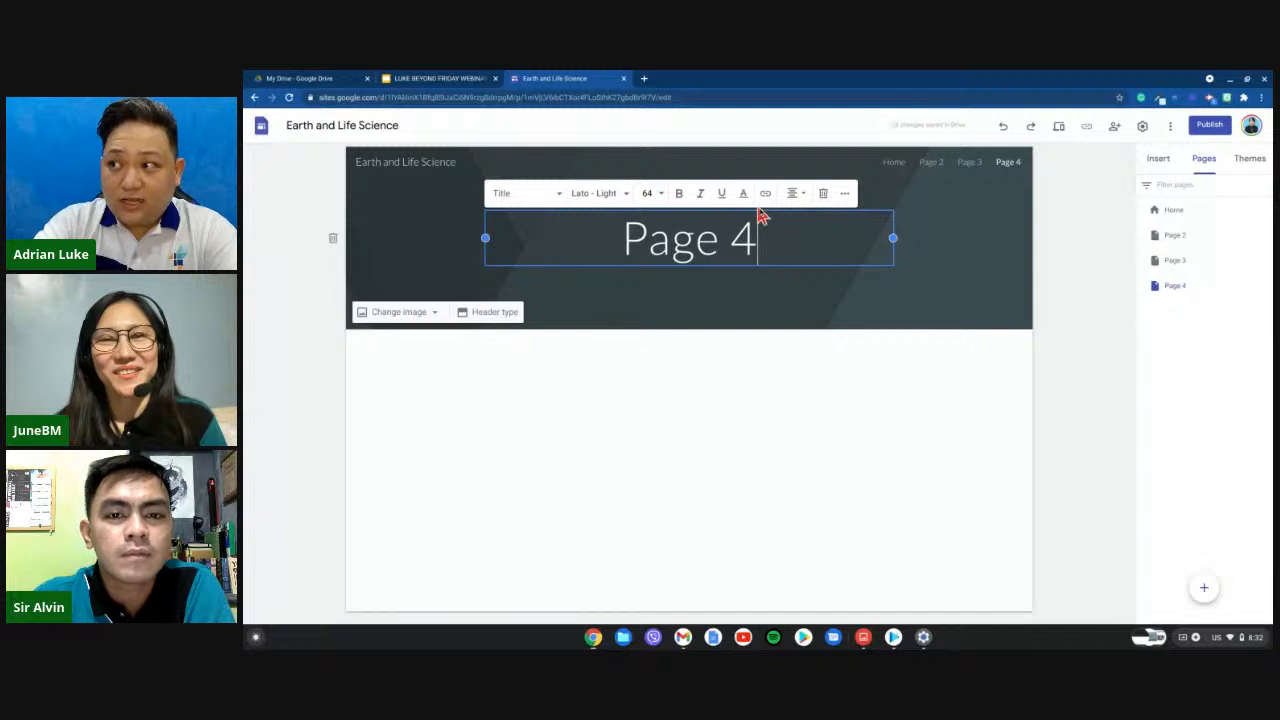
left_click(879, 210)
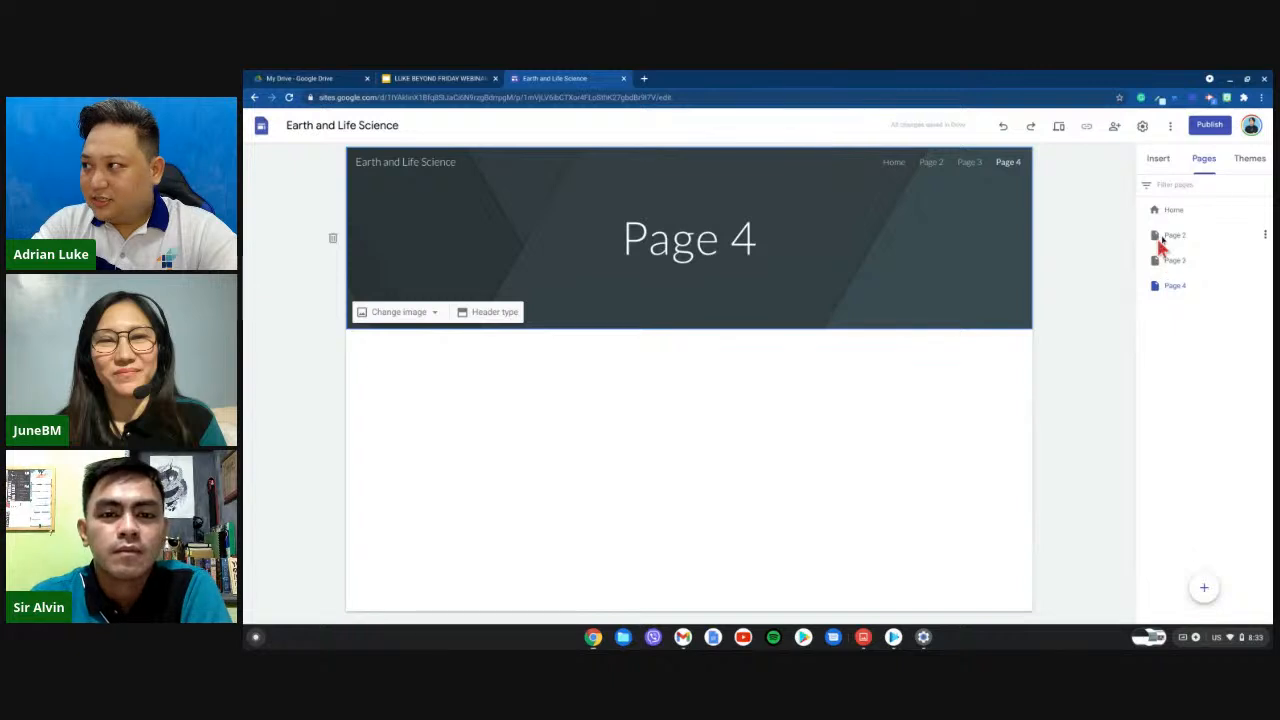
left_click(1243, 162)
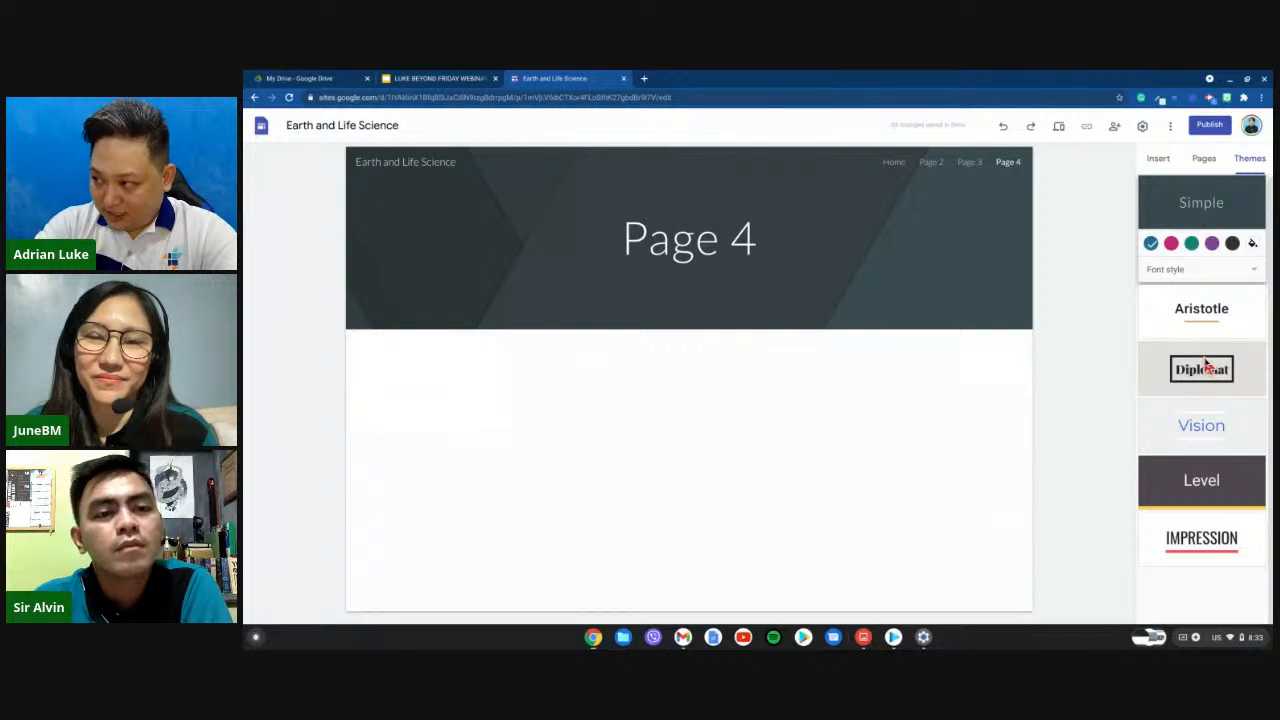
left_click(1177, 278)
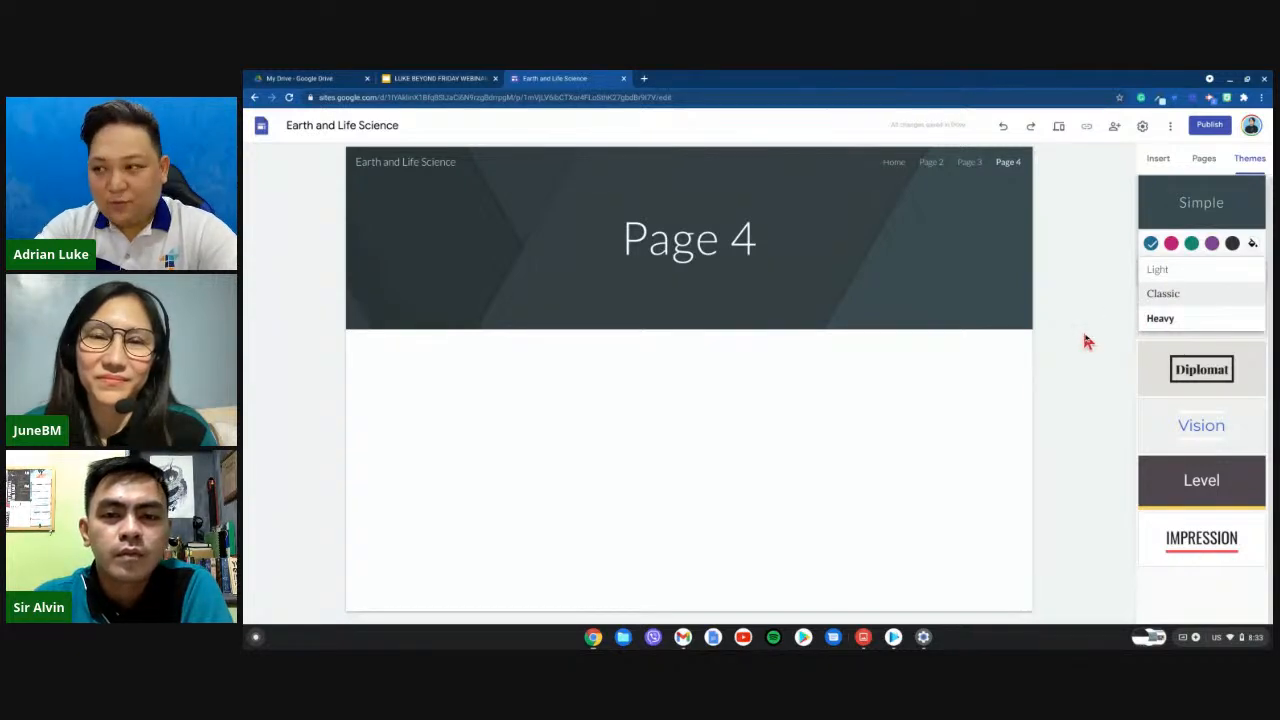
left_click(590, 400)
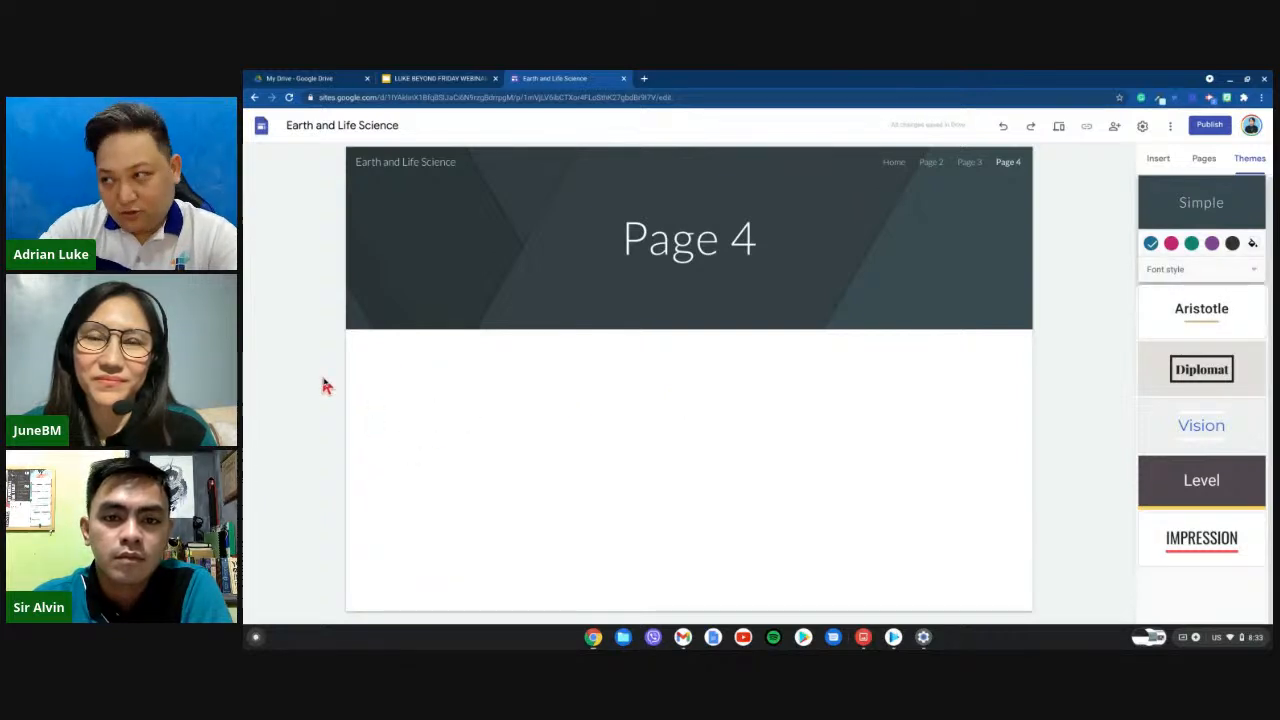
On the Home page, start inserting a YouTube video and search for "Luke Beyond The Classroom".
left_click(1158, 159)
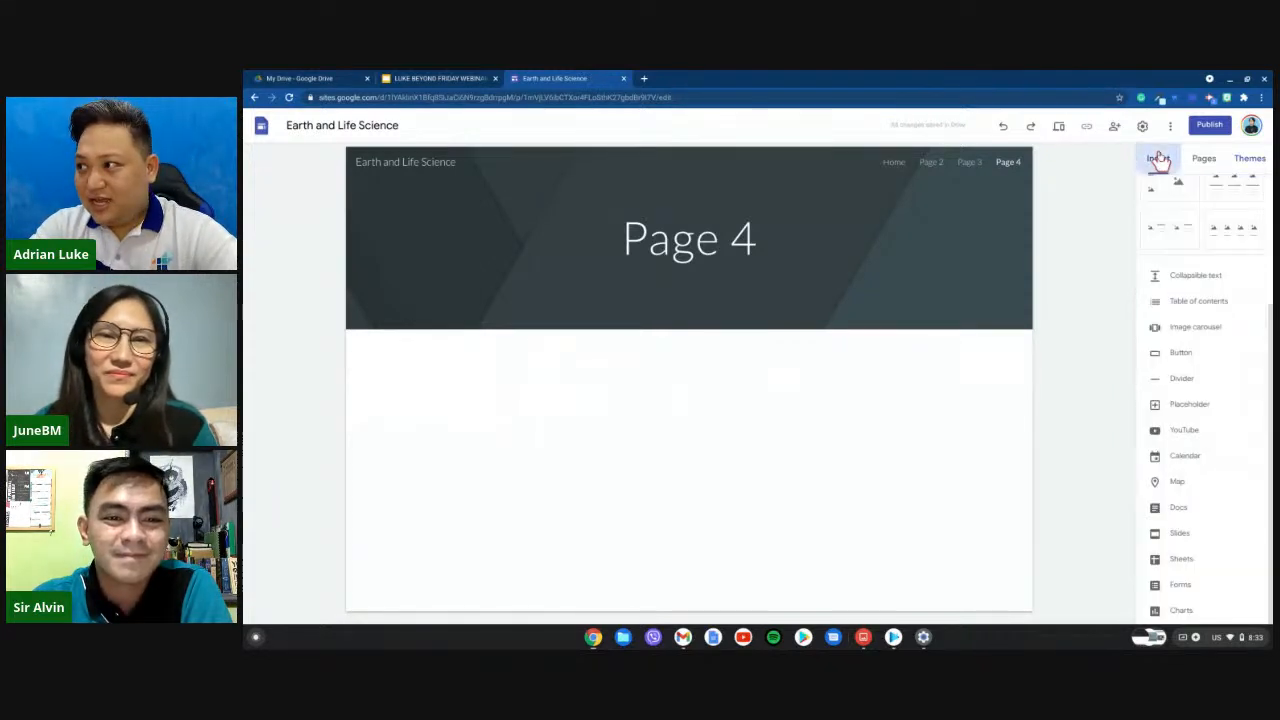
left_click(892, 164)
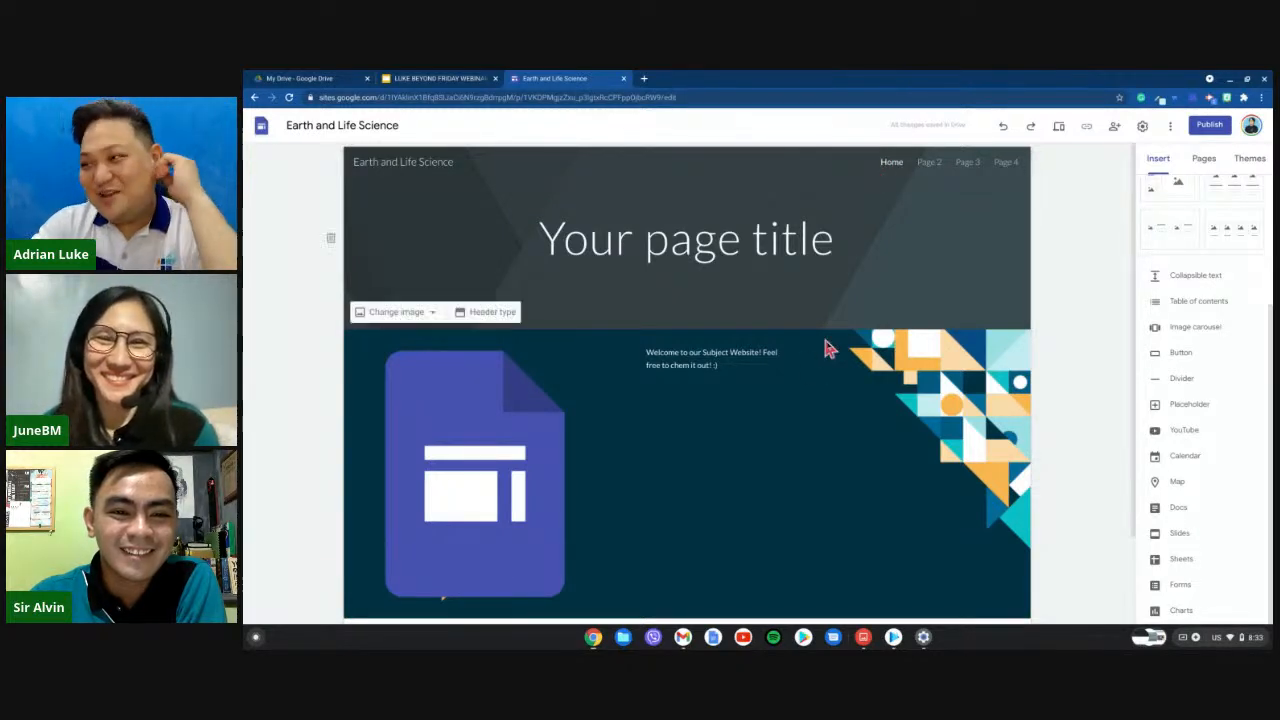
scroll(828, 348, "down", 1)
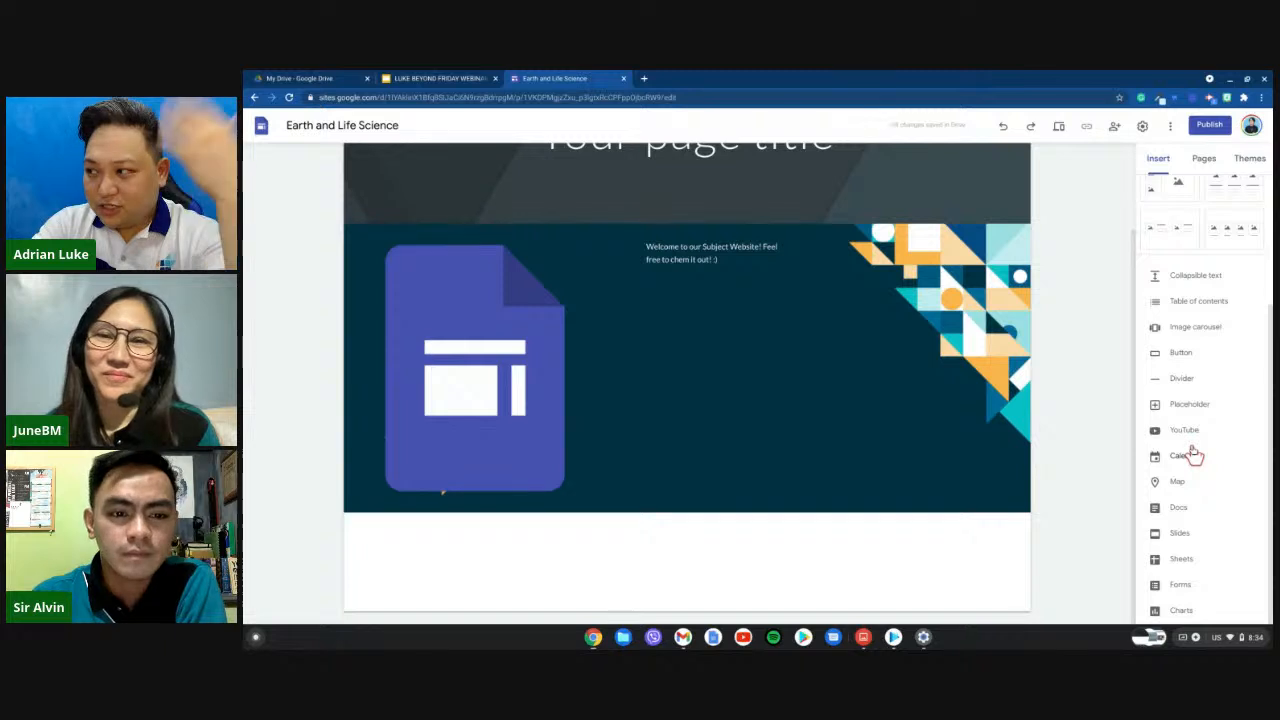
left_click(1185, 431)
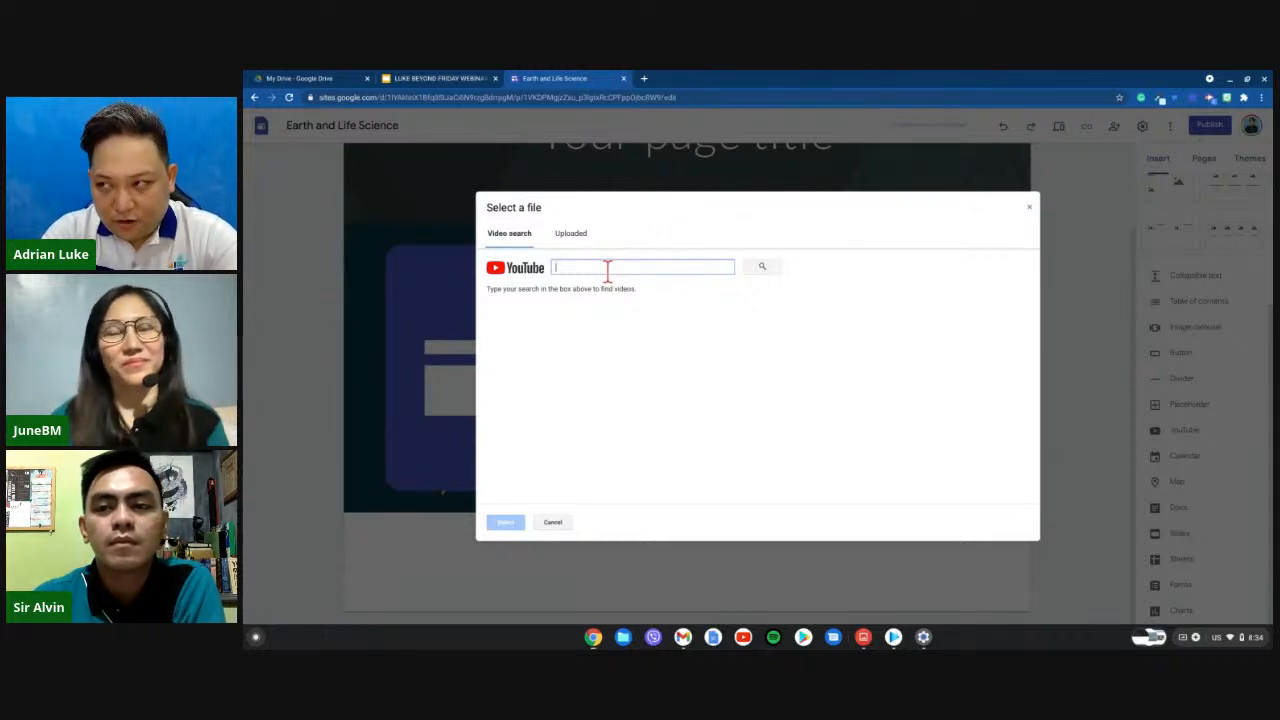
type("Luke Beyond The")
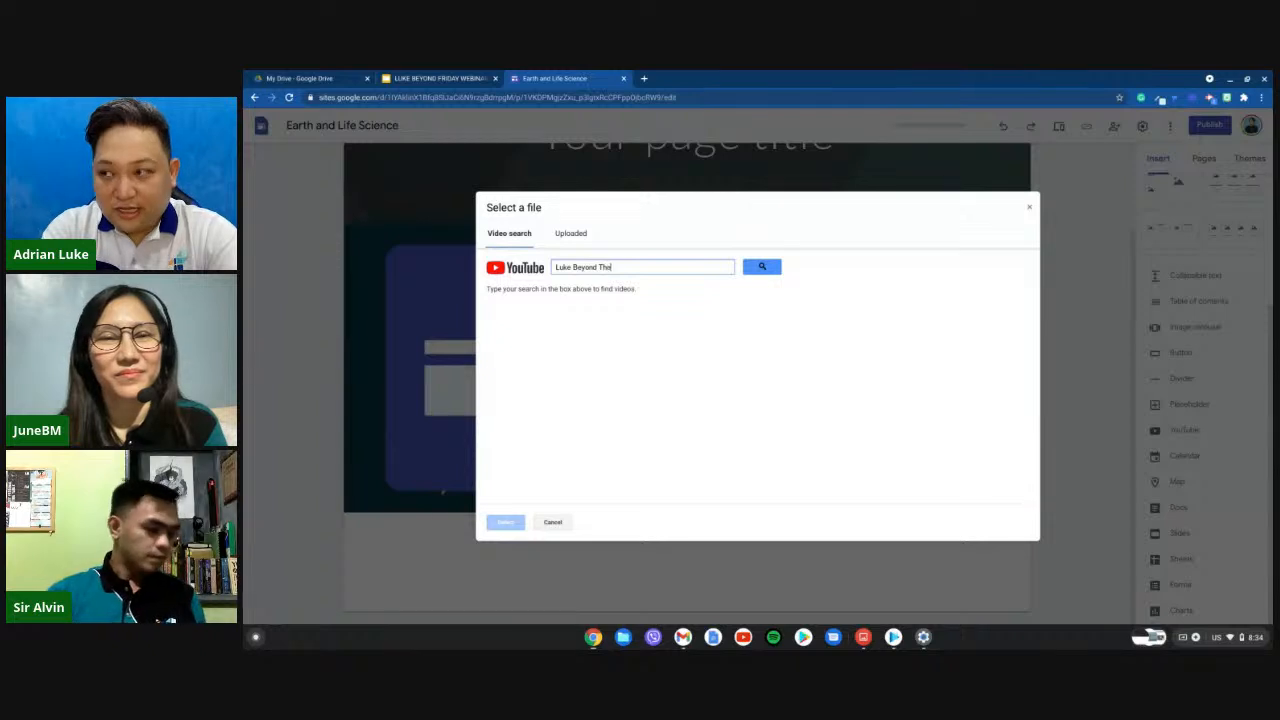
type(" Classroom")
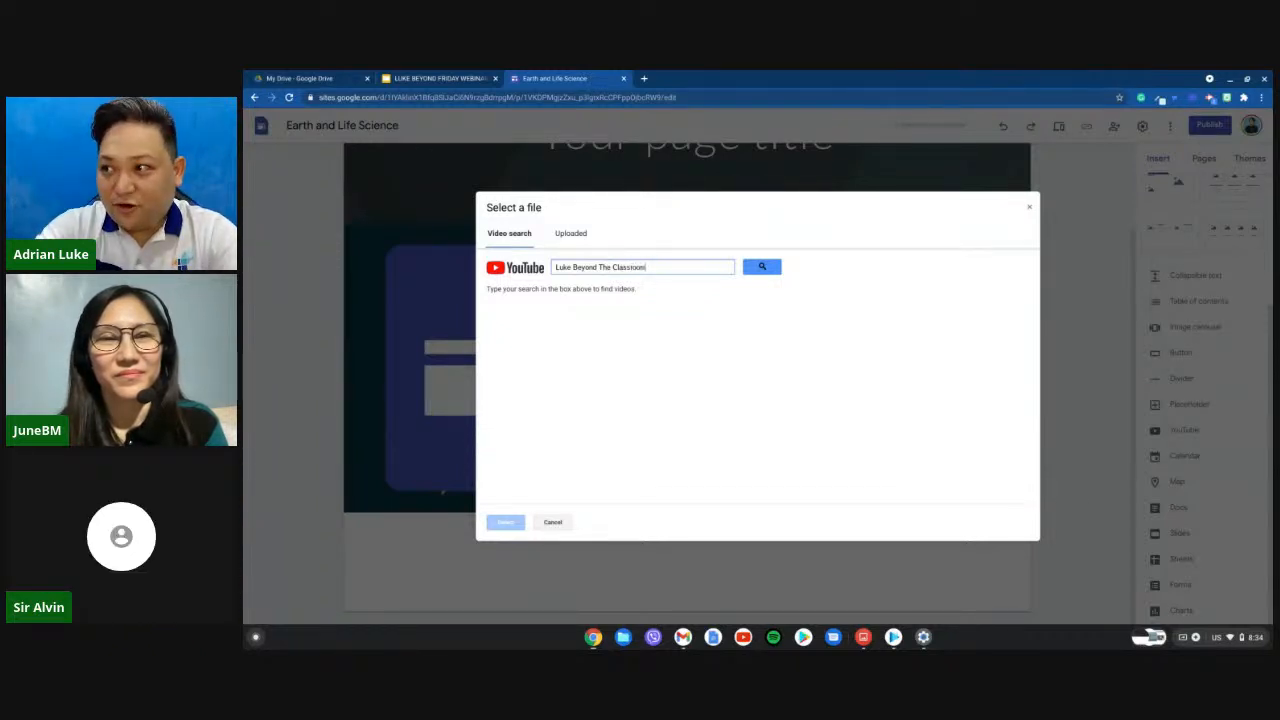
left_click(762, 277)
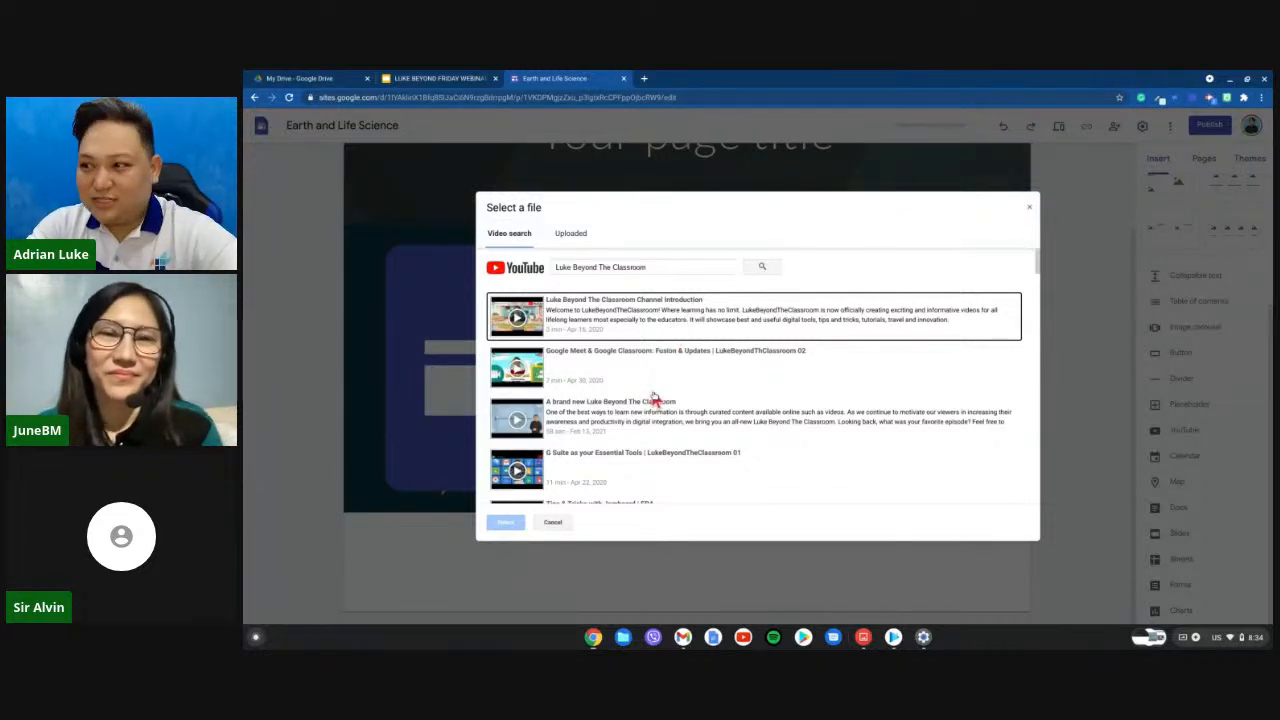
Insert the video "Google Meet & Google Classroom: Fusion & Updates" from the search results into the Home page.
scroll(652, 400, "down", 1)
scroll(650, 400, "down", 1)
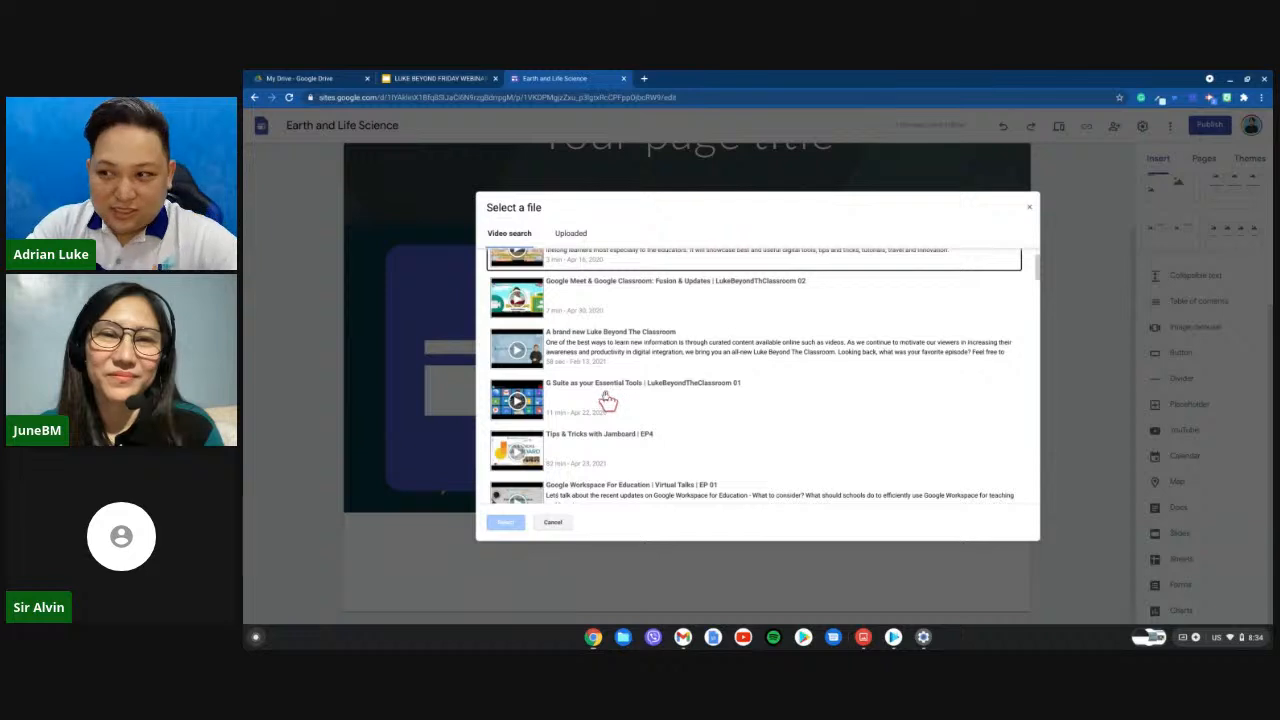
scroll(557, 342, "up", 1)
left_click(538, 340)
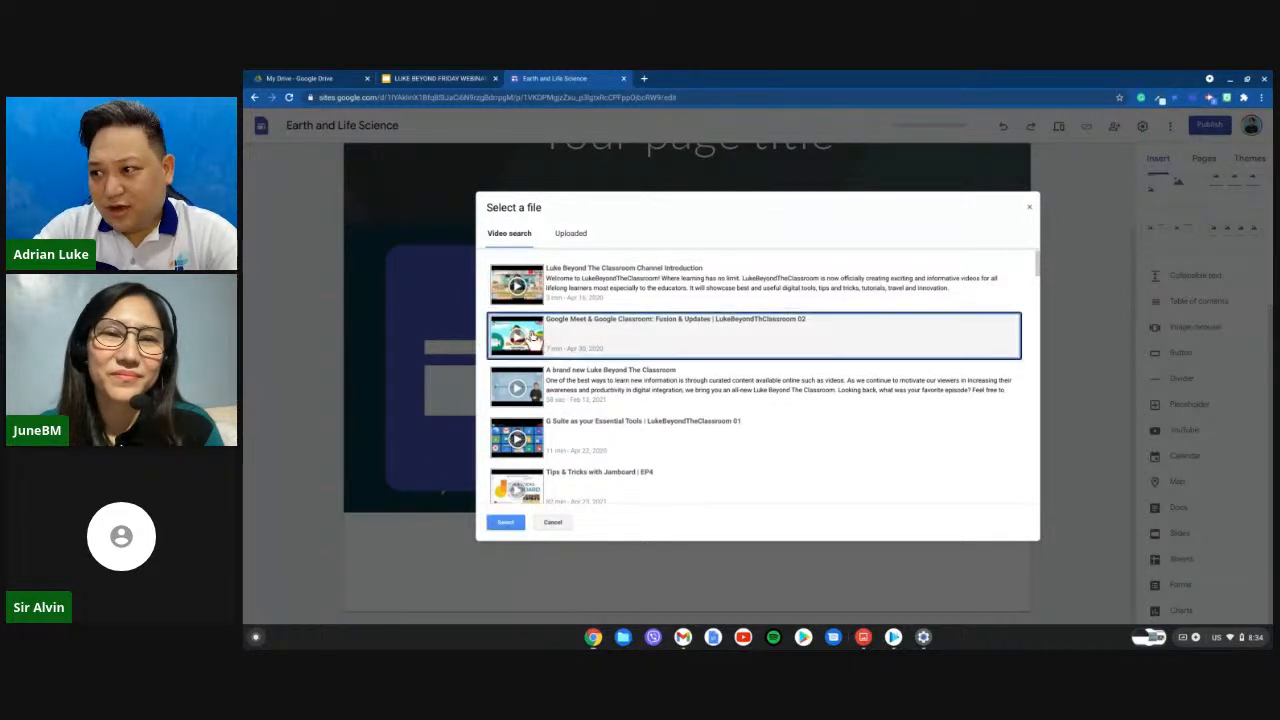
left_click(506, 522)
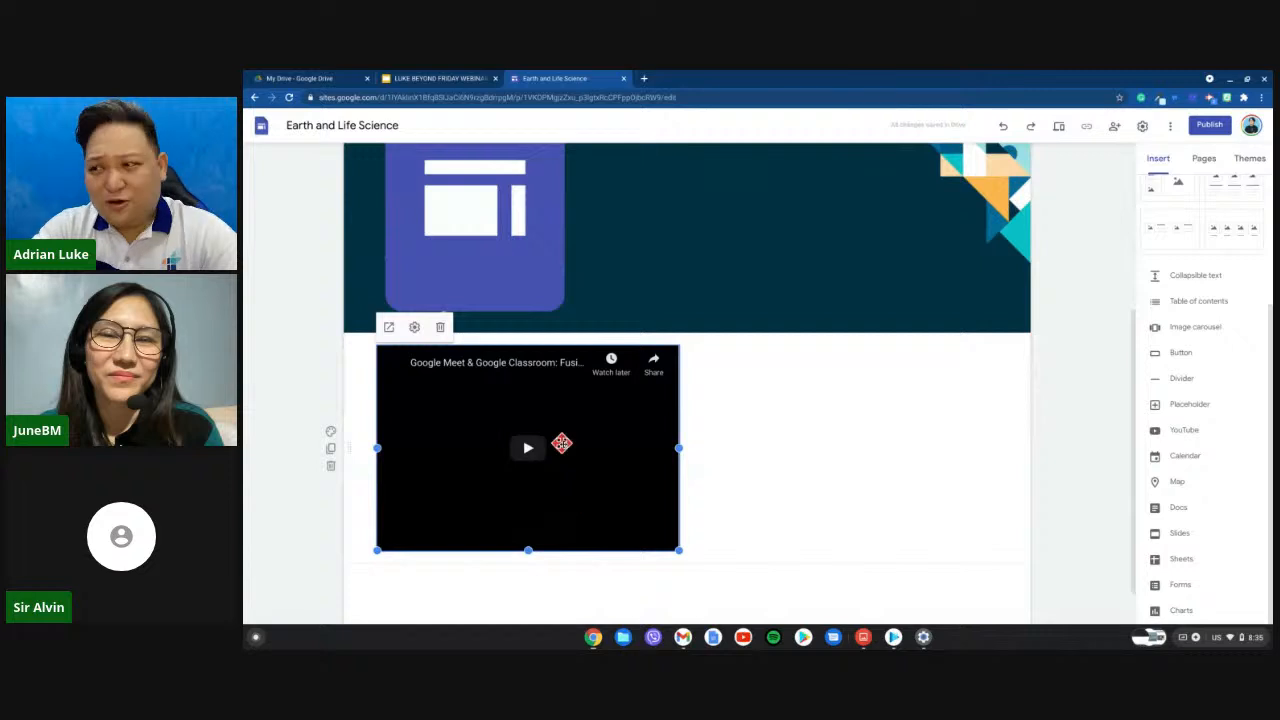
Try placing the YouTube video directly beneath the welcome text in the section above.
left_click_drag(562, 442, 733, 207)
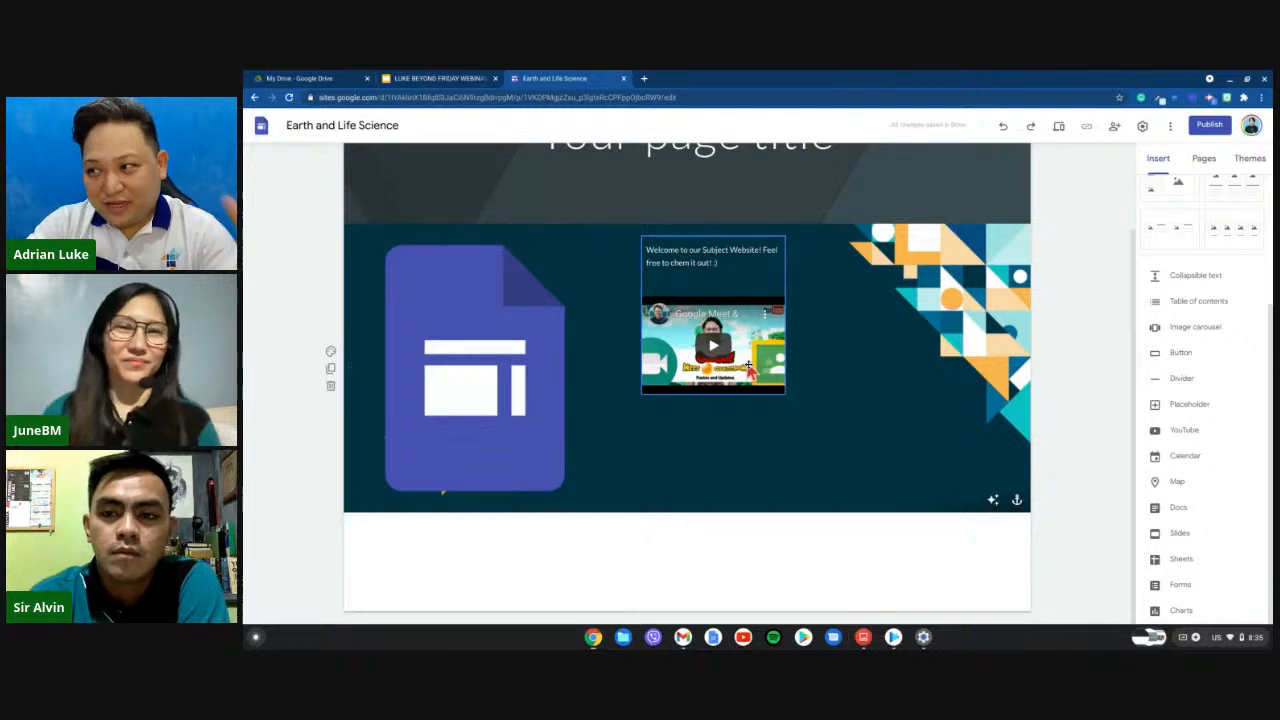
scroll(748, 369, "down", 3)
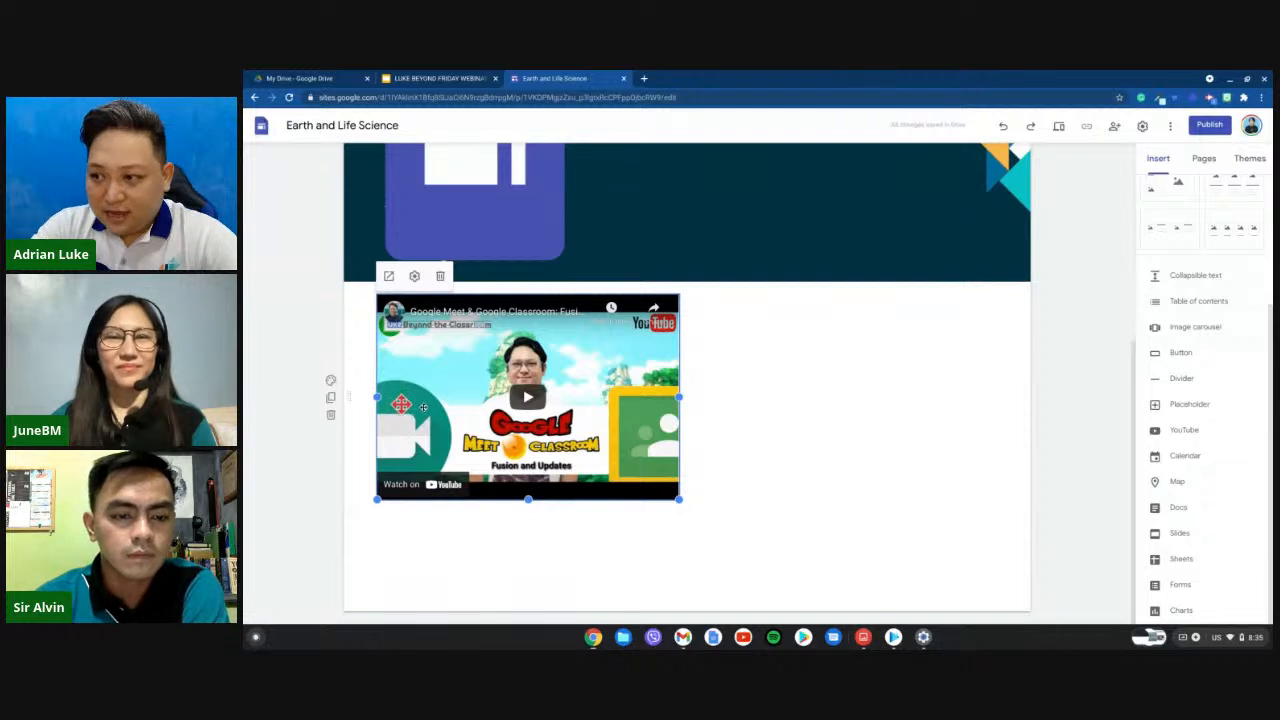
Try the Emphasis 1 background on the YouTube video's section, and set it to Emphasis 2.
left_click(333, 380)
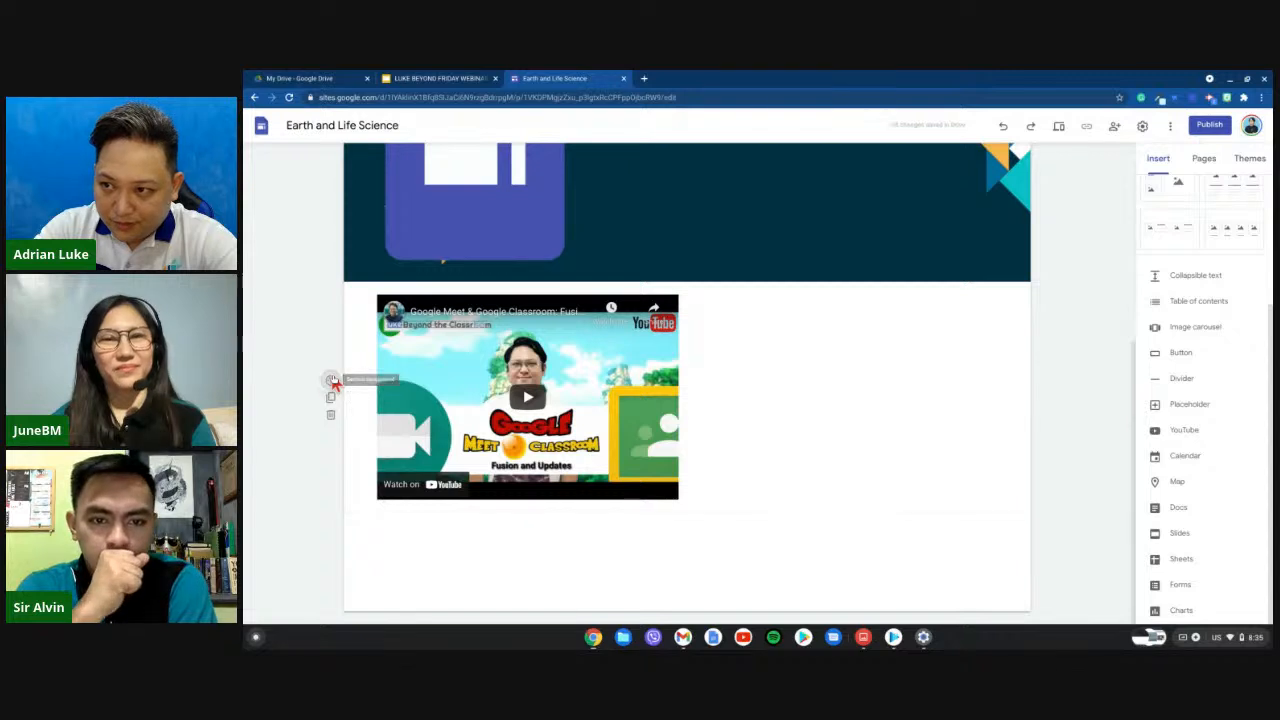
left_click(333, 381)
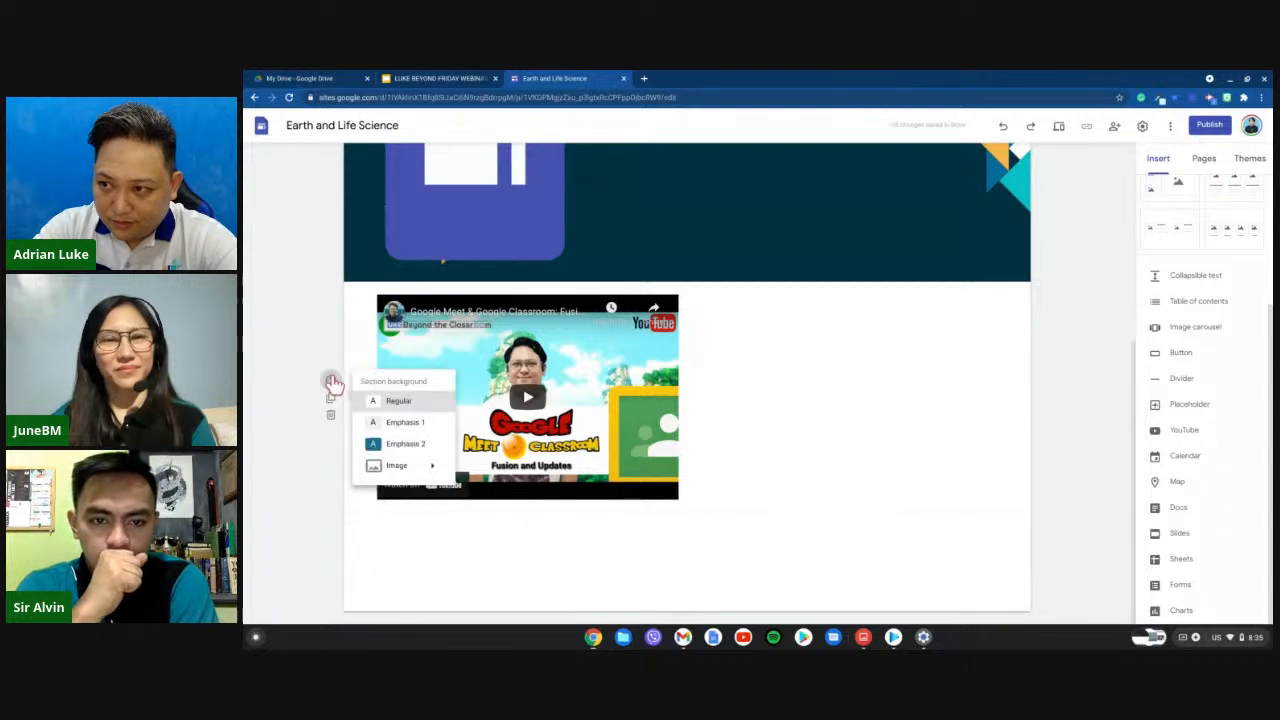
left_click(400, 422)
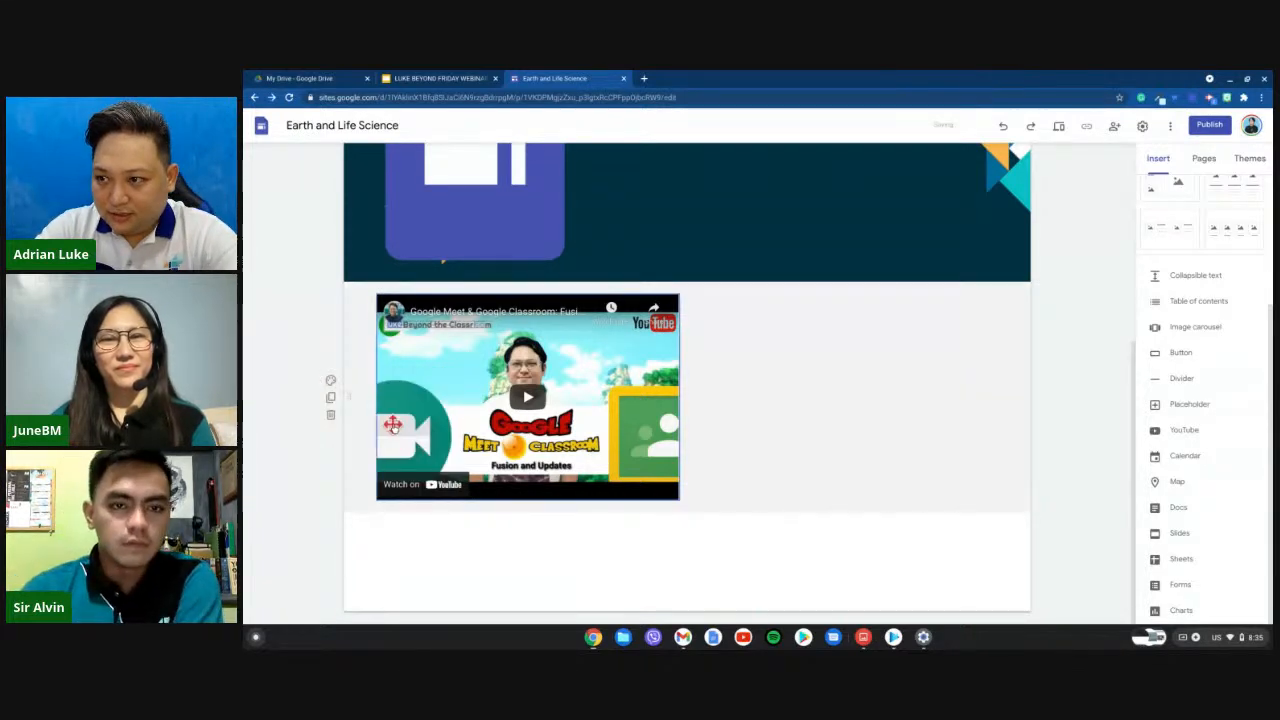
left_click(333, 382)
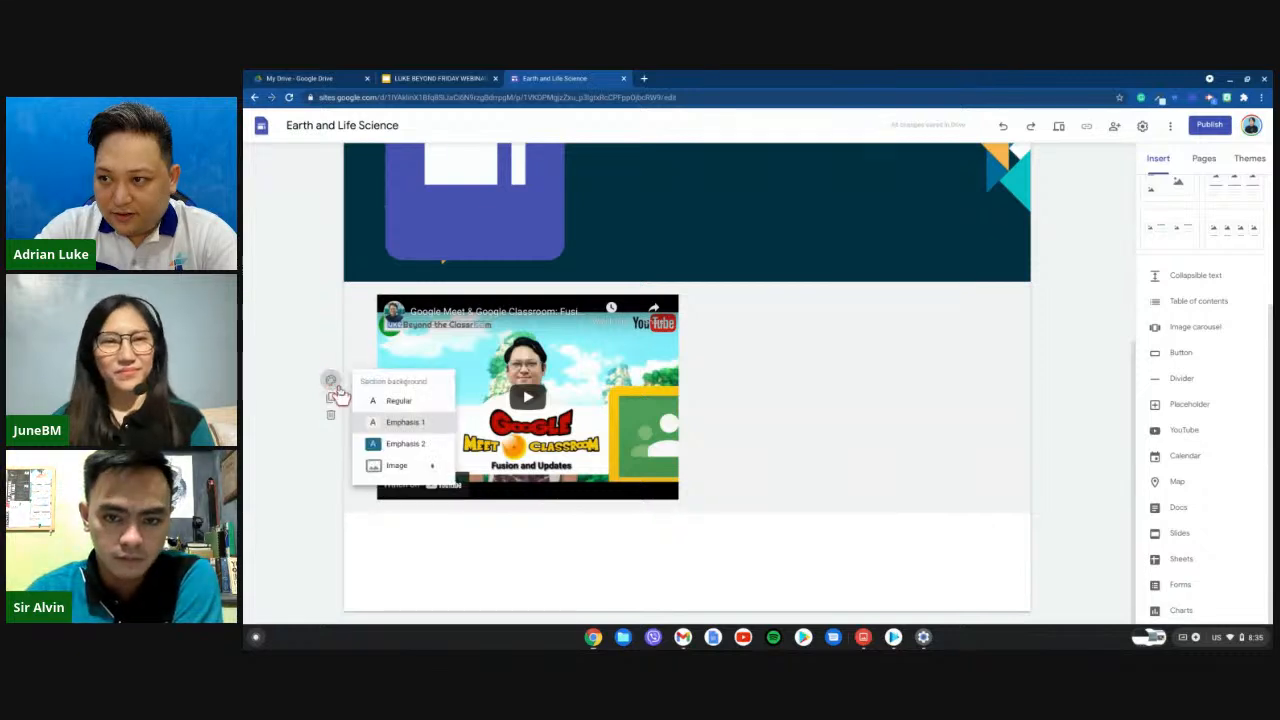
left_click(405, 444)
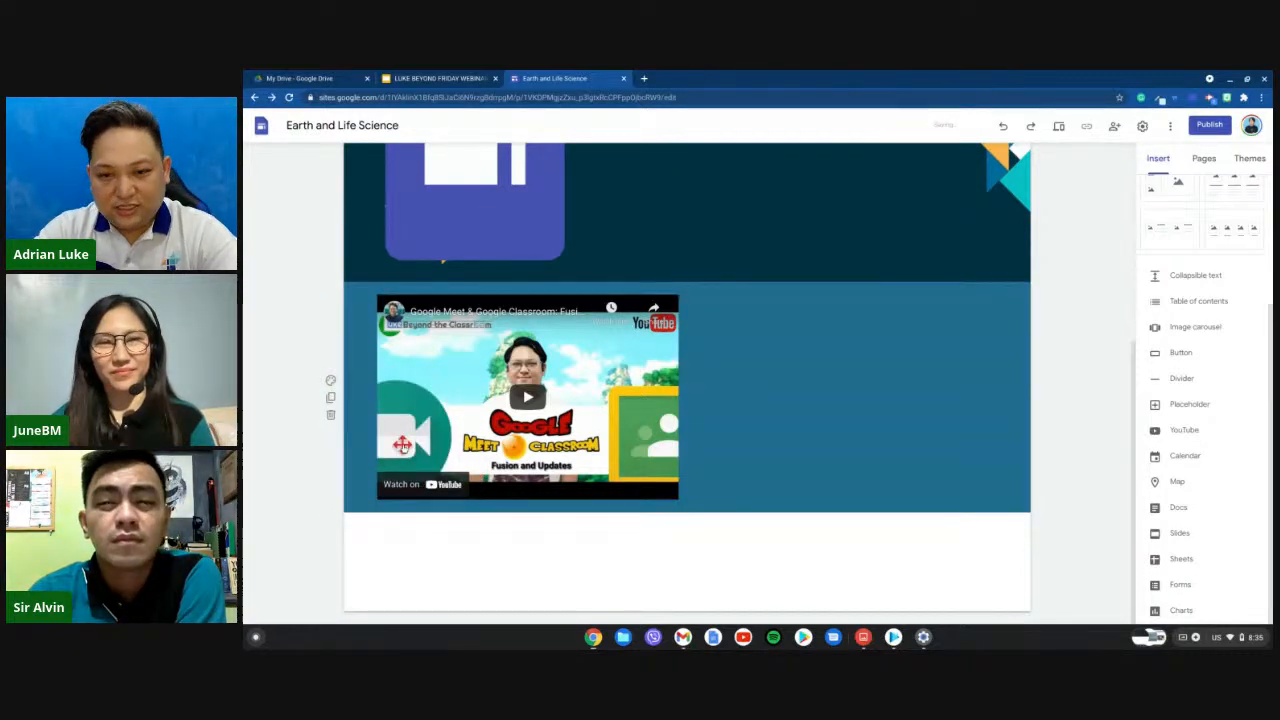
Look over the Home page and try moving the YouTube video up into the welcome text's section.
scroll(541, 398, "up", 5)
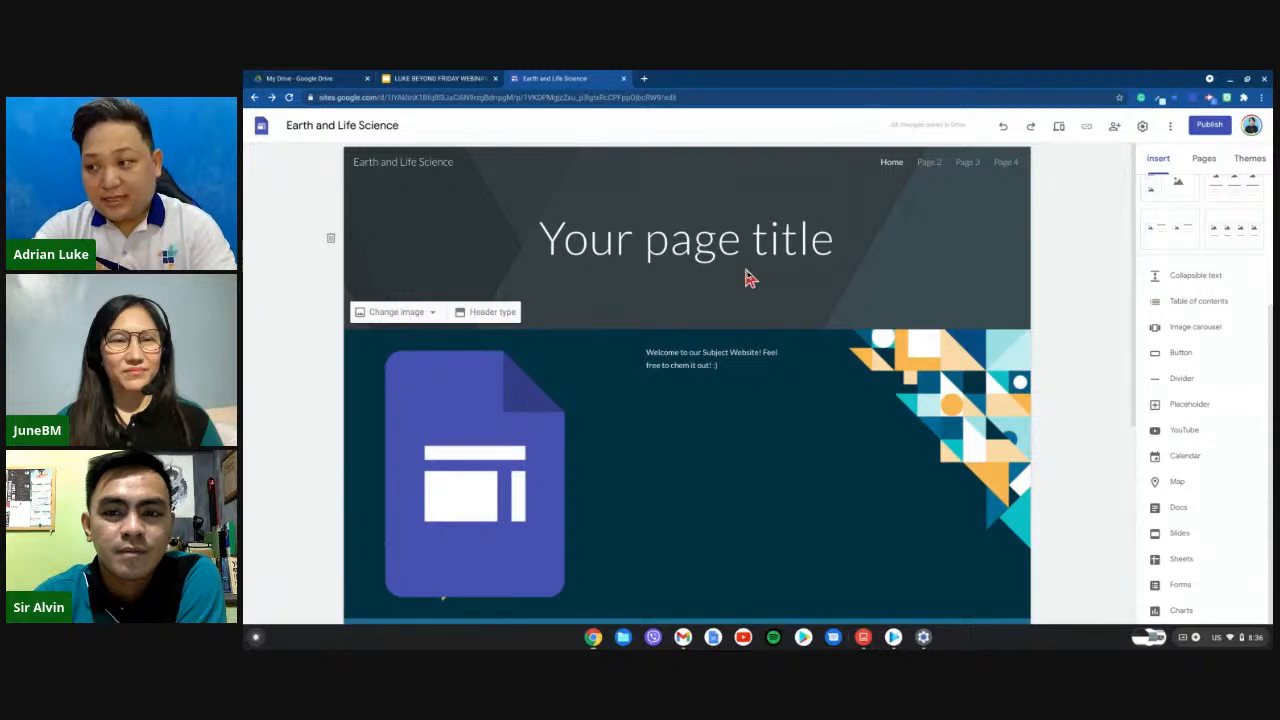
scroll(697, 328, "down", 2)
scroll(700, 328, "down", 1)
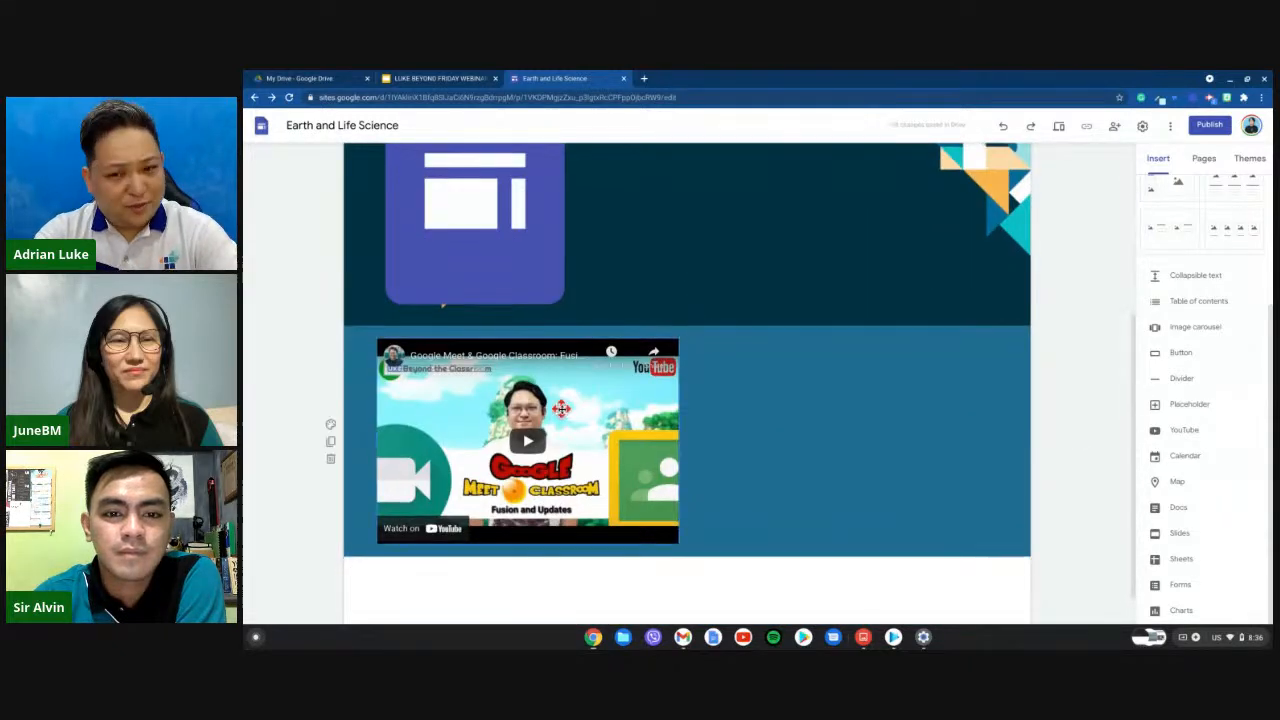
left_click(561, 408)
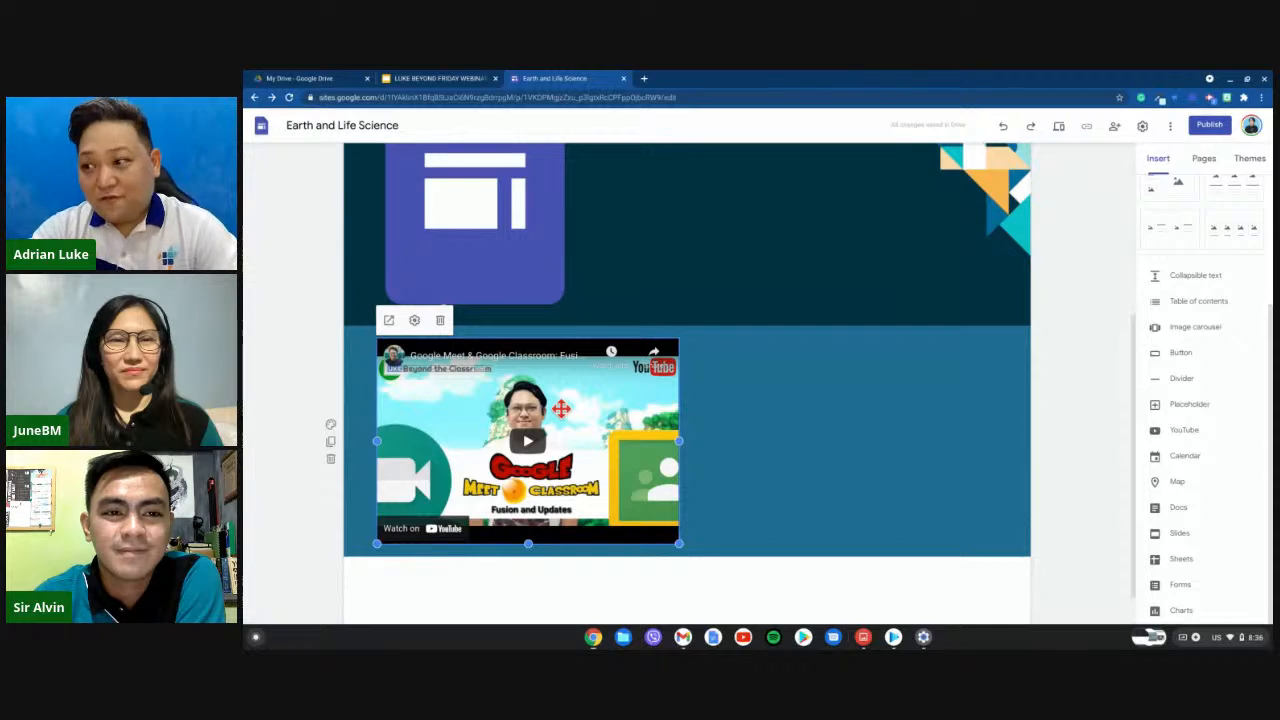
left_click_drag(588, 405, 686, 263)
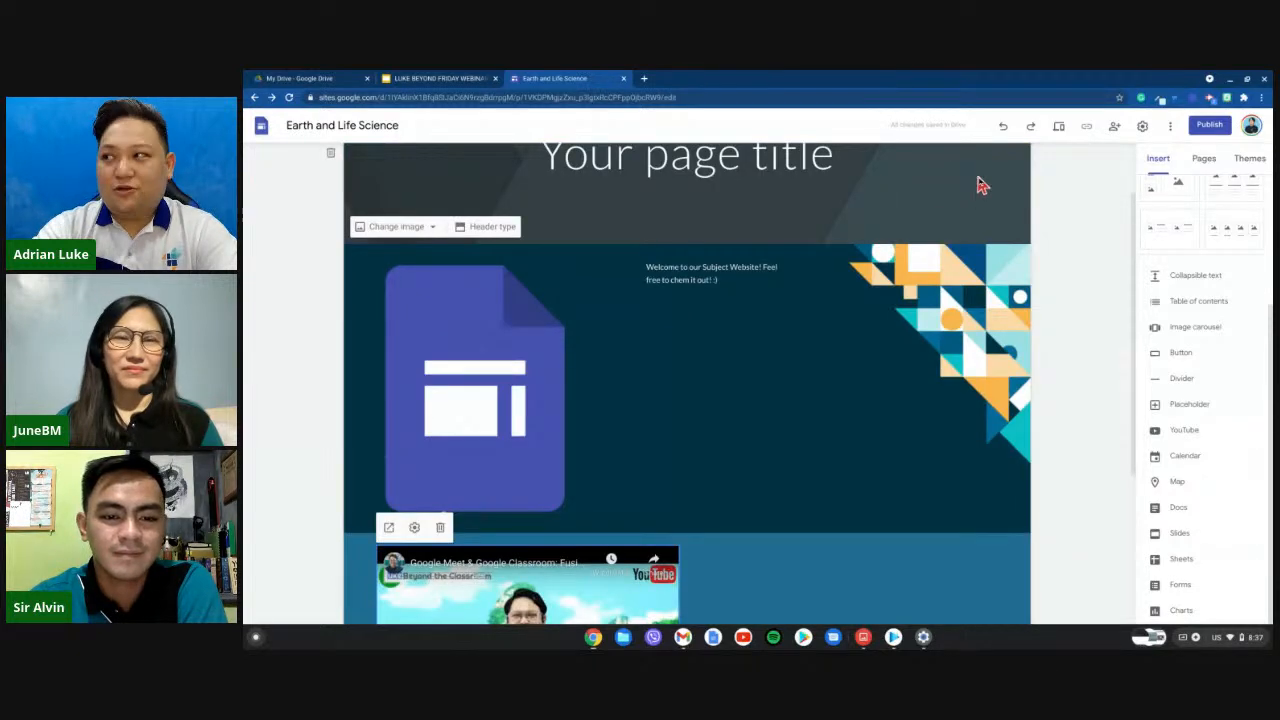
Preview the Home page in the phone layout and look through its content.
left_click(1063, 130)
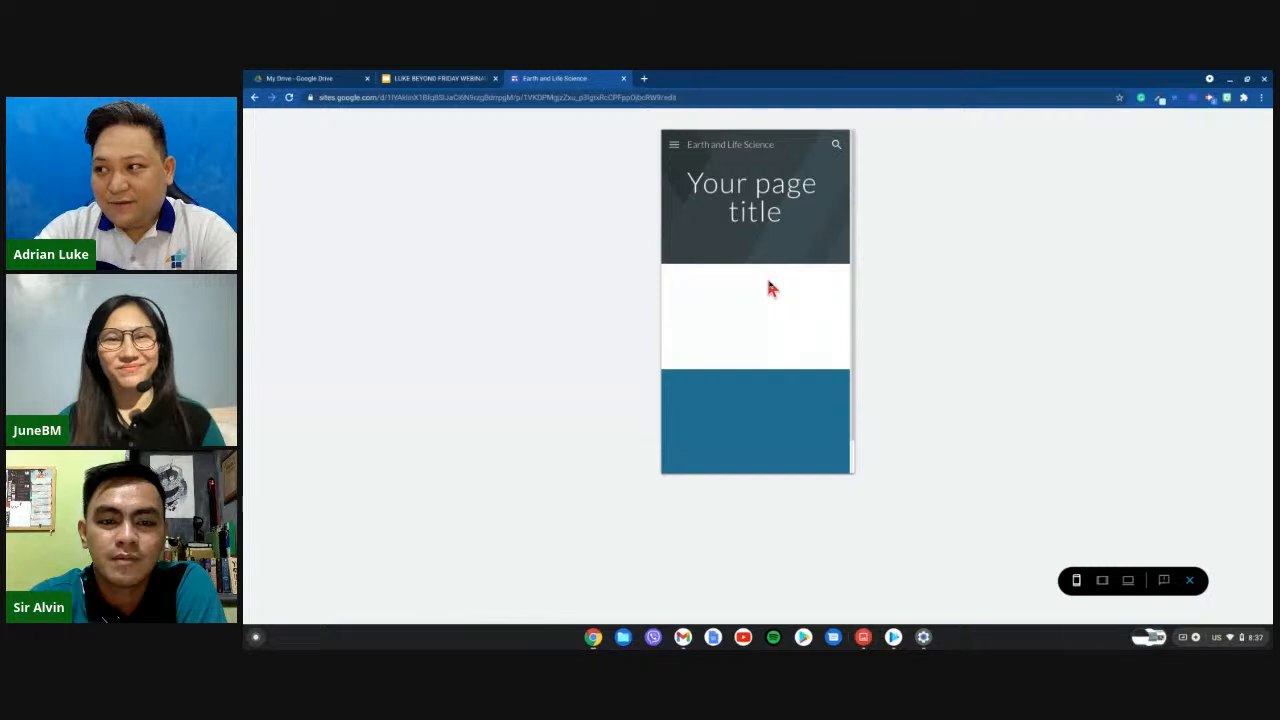
scroll(772, 289, "down", 2)
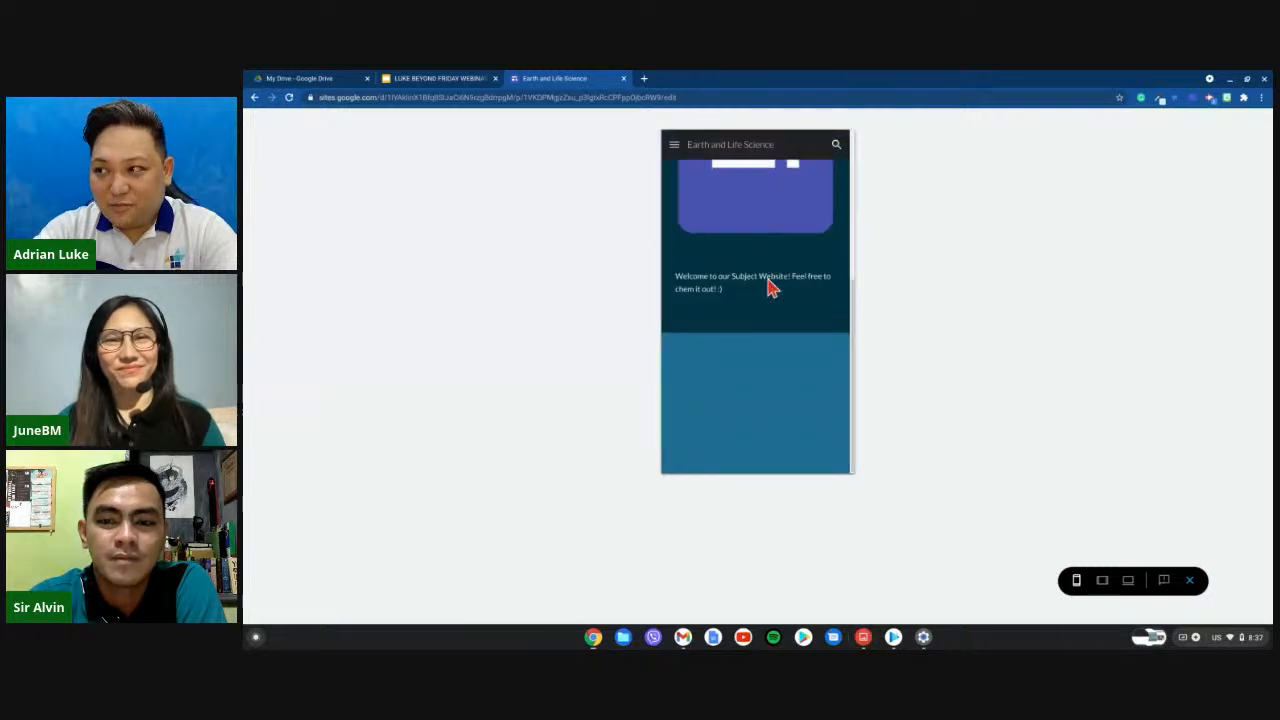
scroll(772, 289, "up", 4)
scroll(772, 289, "down", 3)
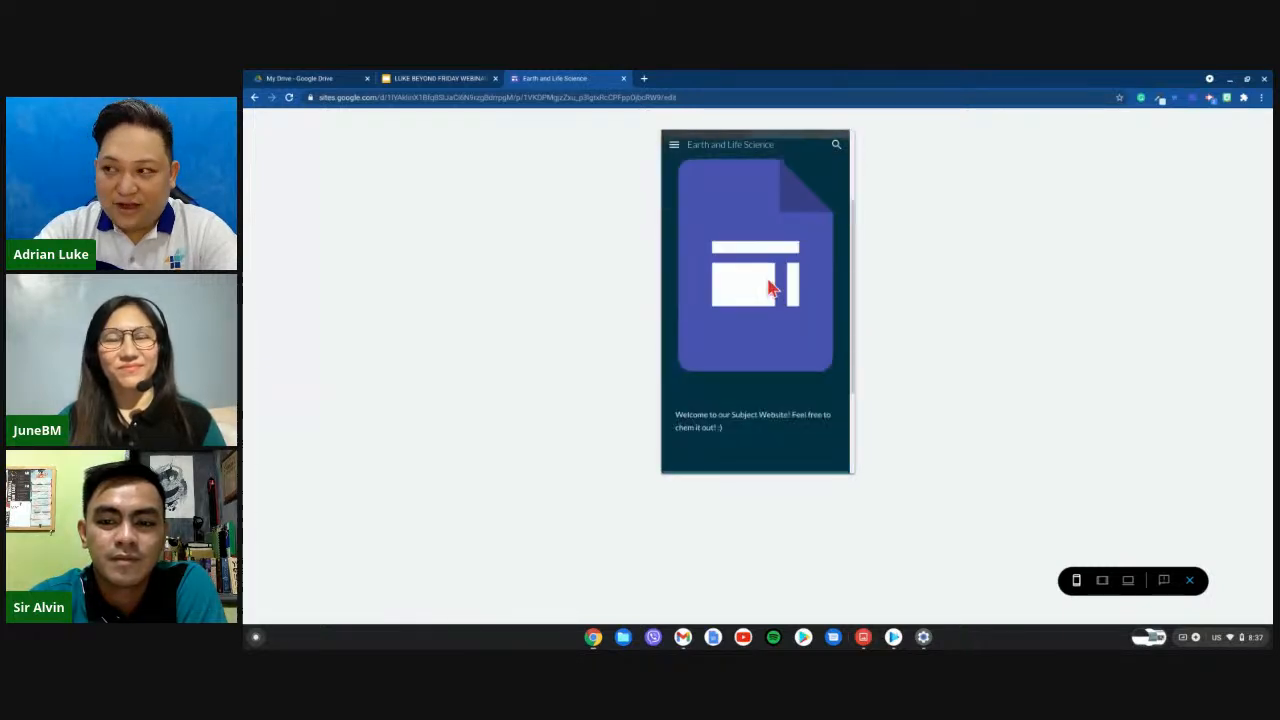
scroll(772, 289, "up", 3)
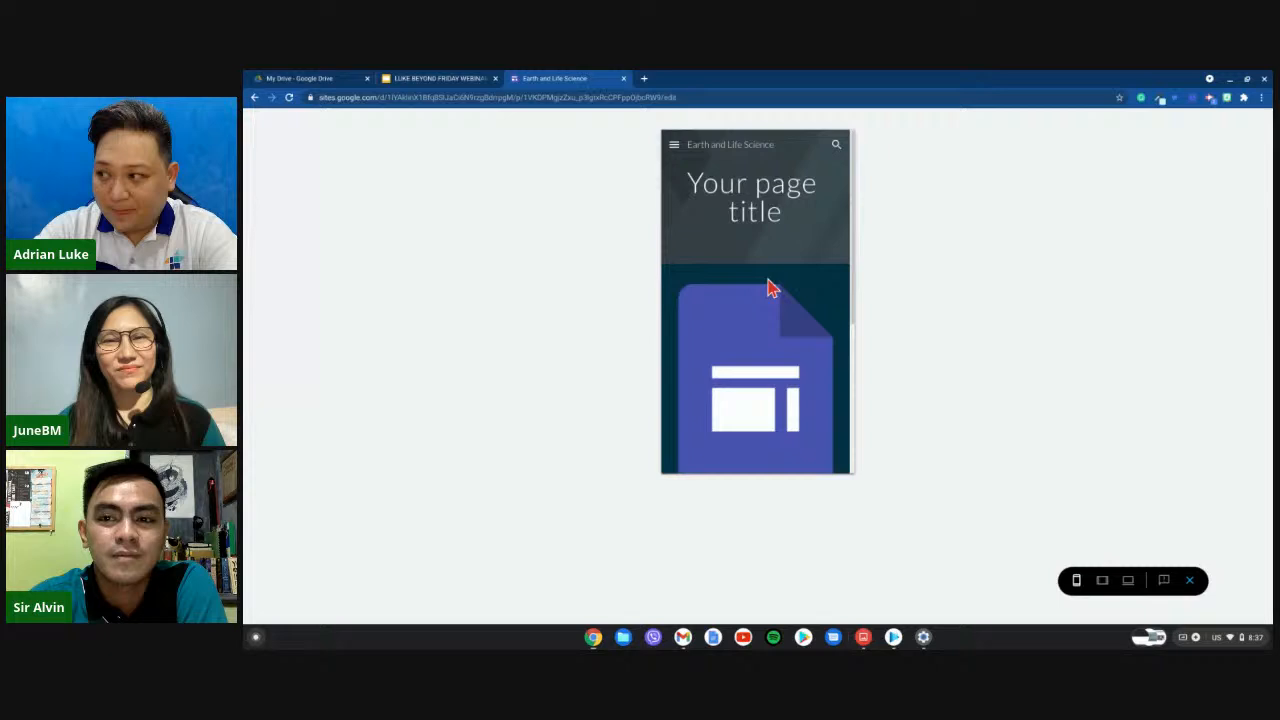
Preview the Home page in the tablet and large-screen layouts and exit the preview.
left_click(1101, 581)
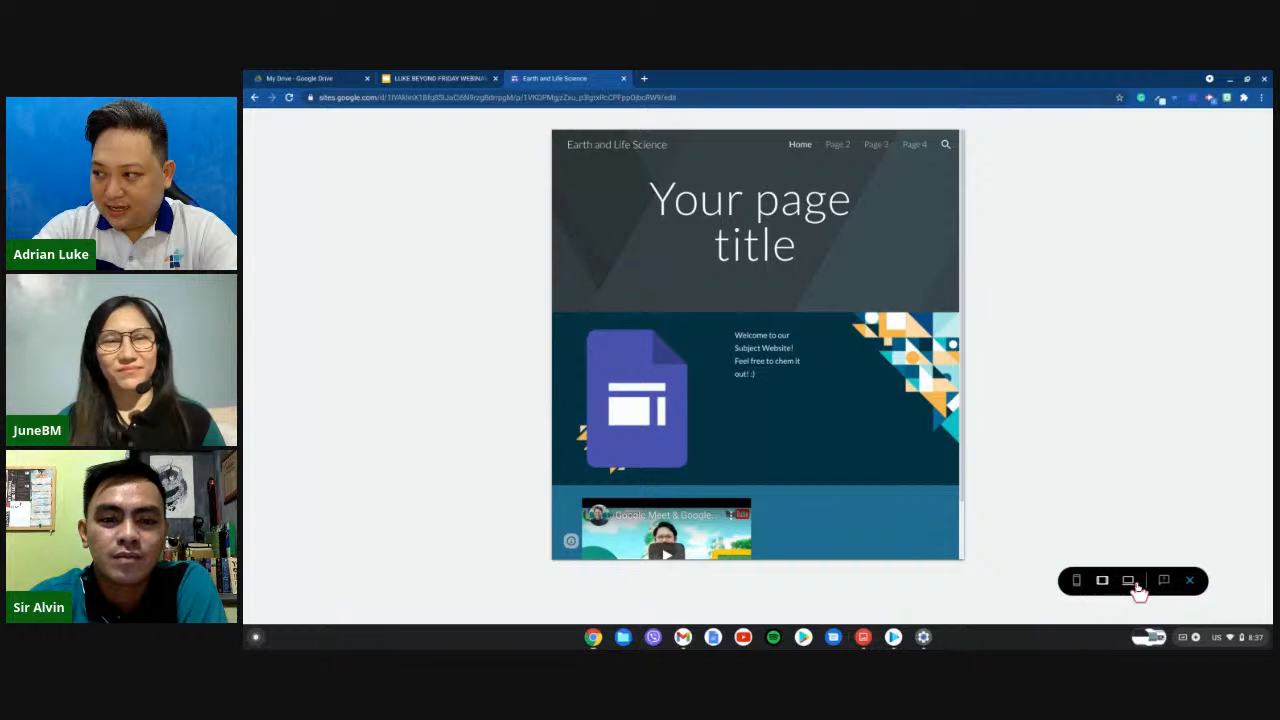
left_click(1136, 586)
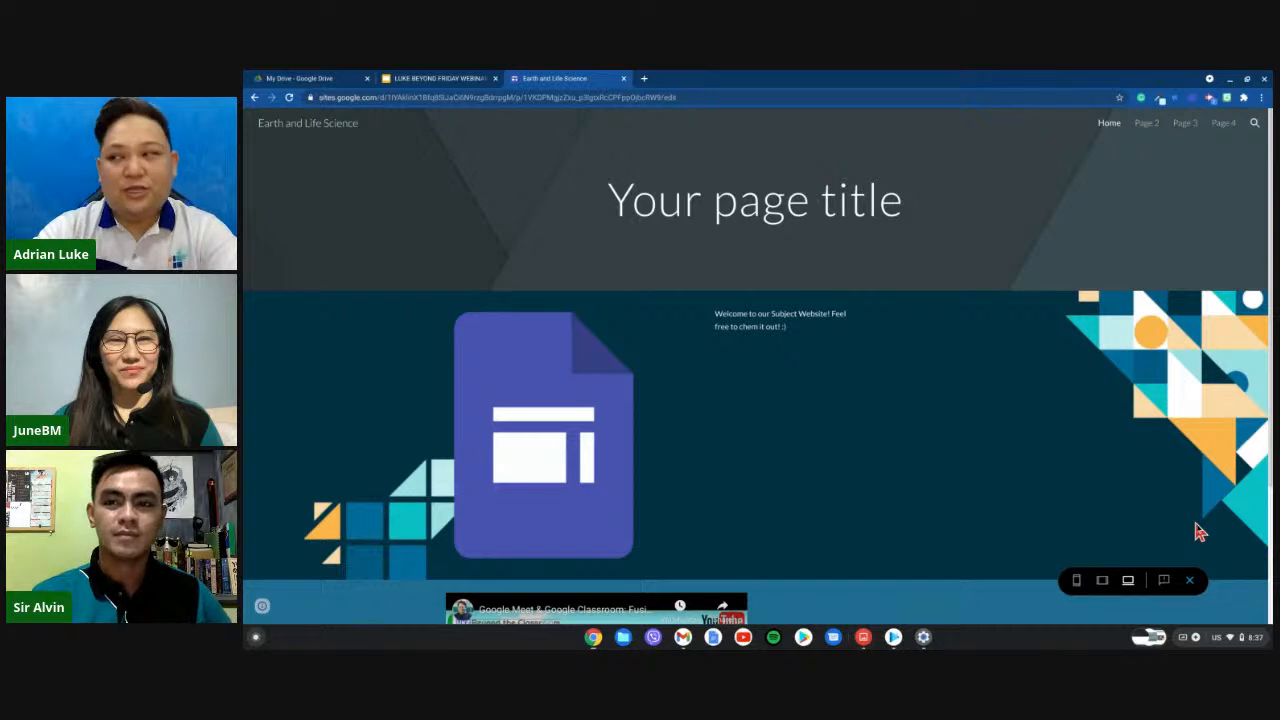
left_click(1190, 582)
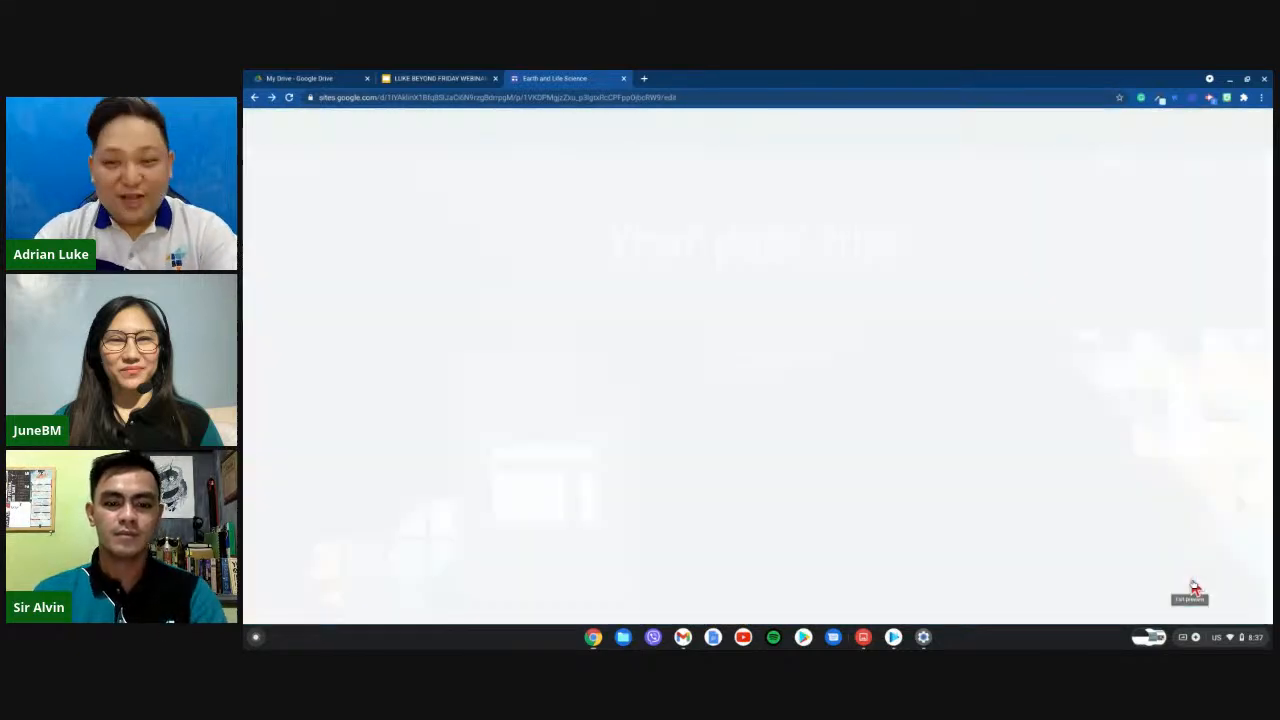
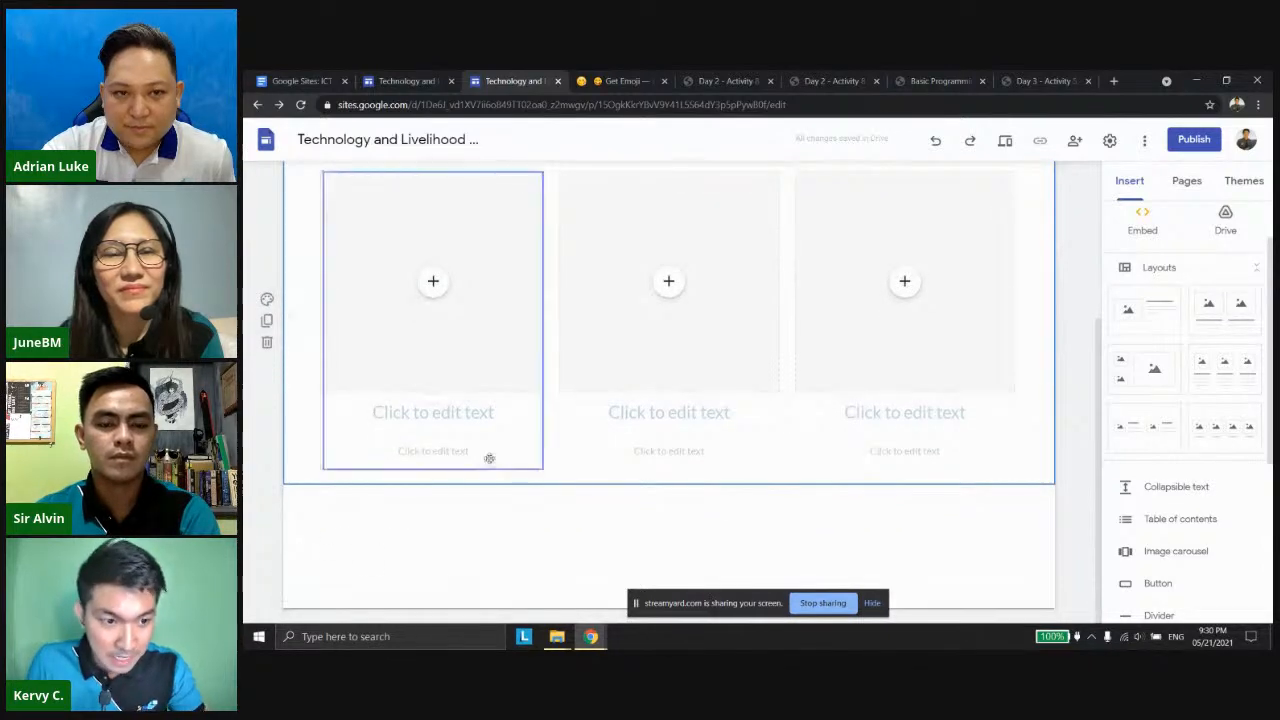
Upload the "Shutter Speed" image into the first placeholder of the three-column layout.
scroll(465, 450, "up", 1)
left_click(447, 356)
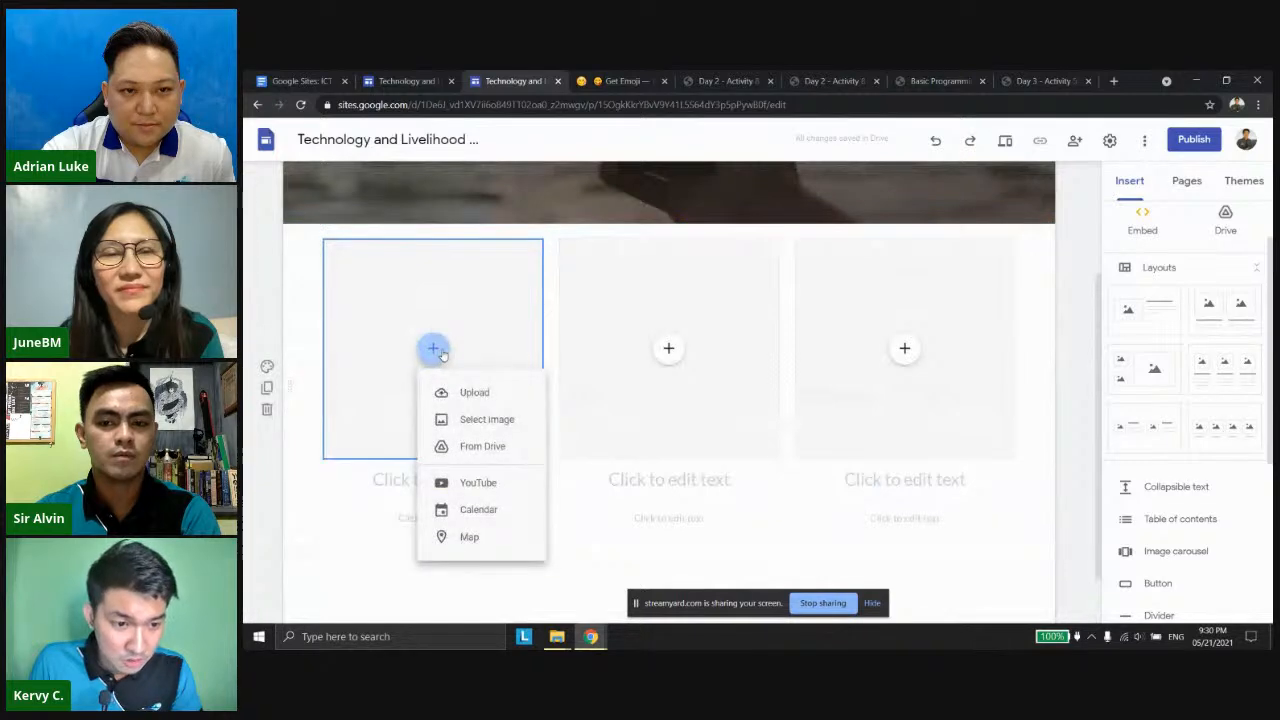
left_click(458, 390)
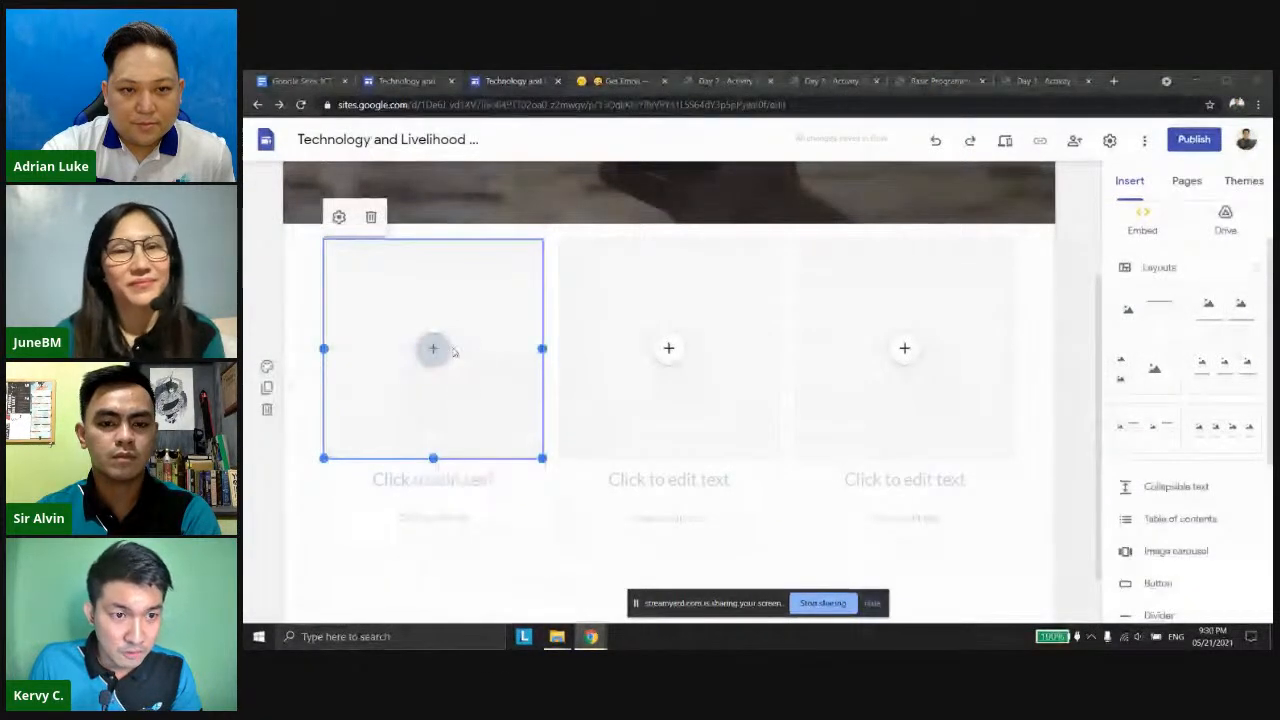
left_click(483, 243)
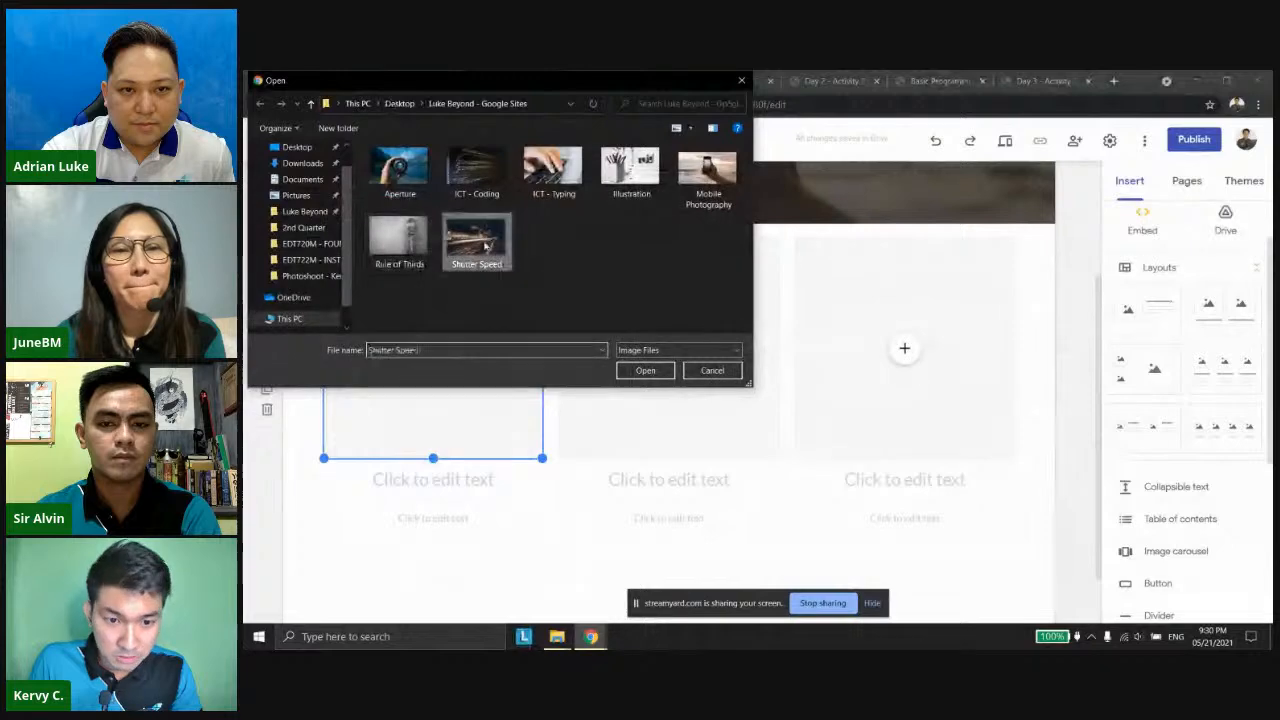
double_click(483, 243)
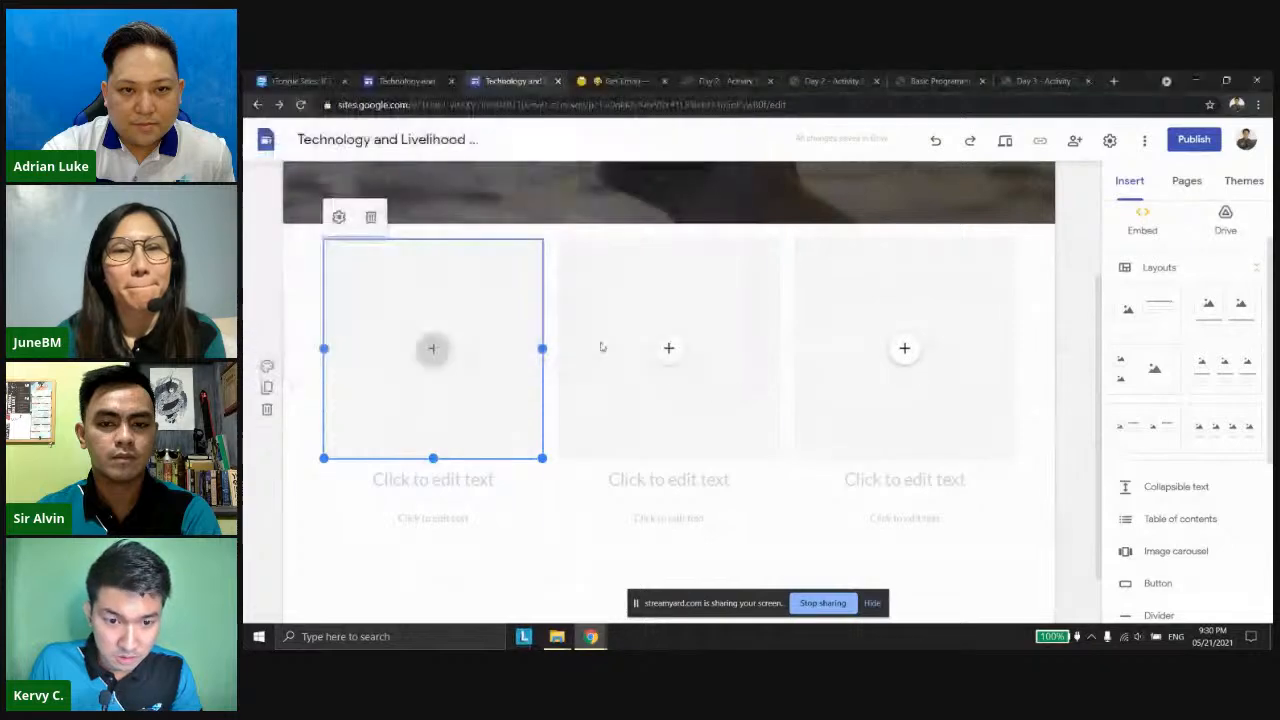
Upload the "Aperture" image into the middle placeholder of the three-column layout.
left_click(669, 352)
left_click(700, 389)
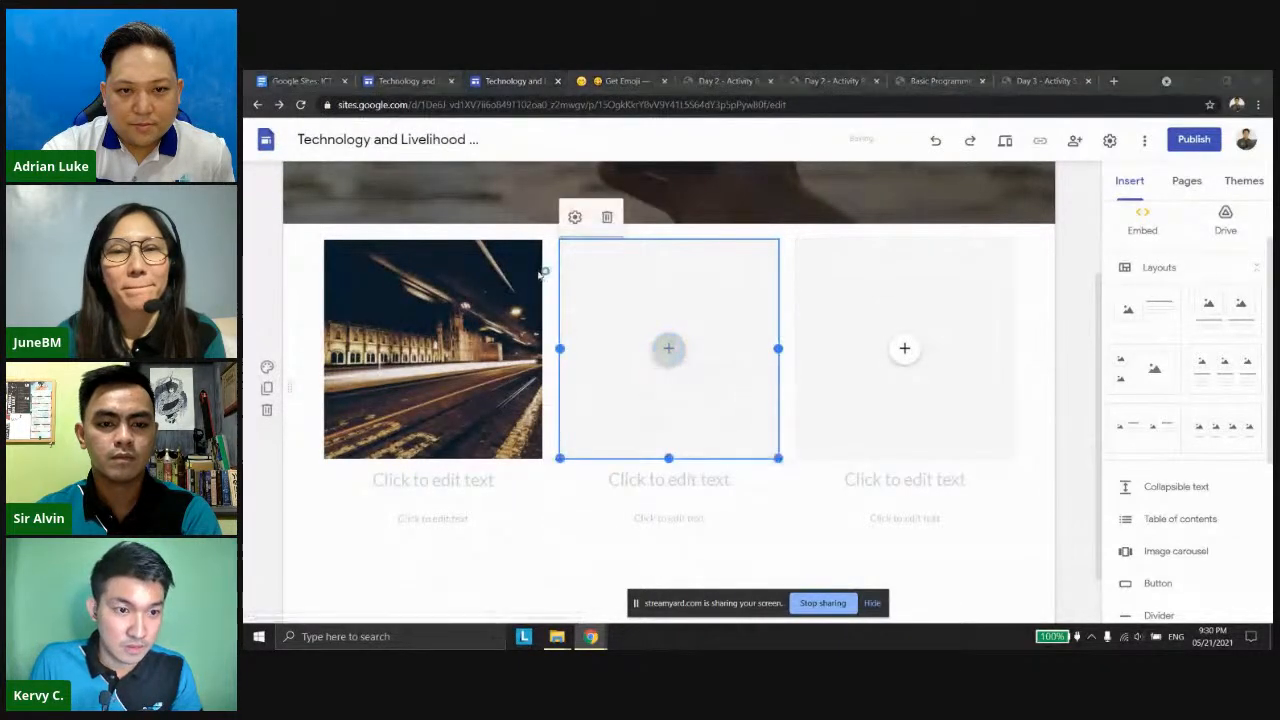
left_click(405, 180)
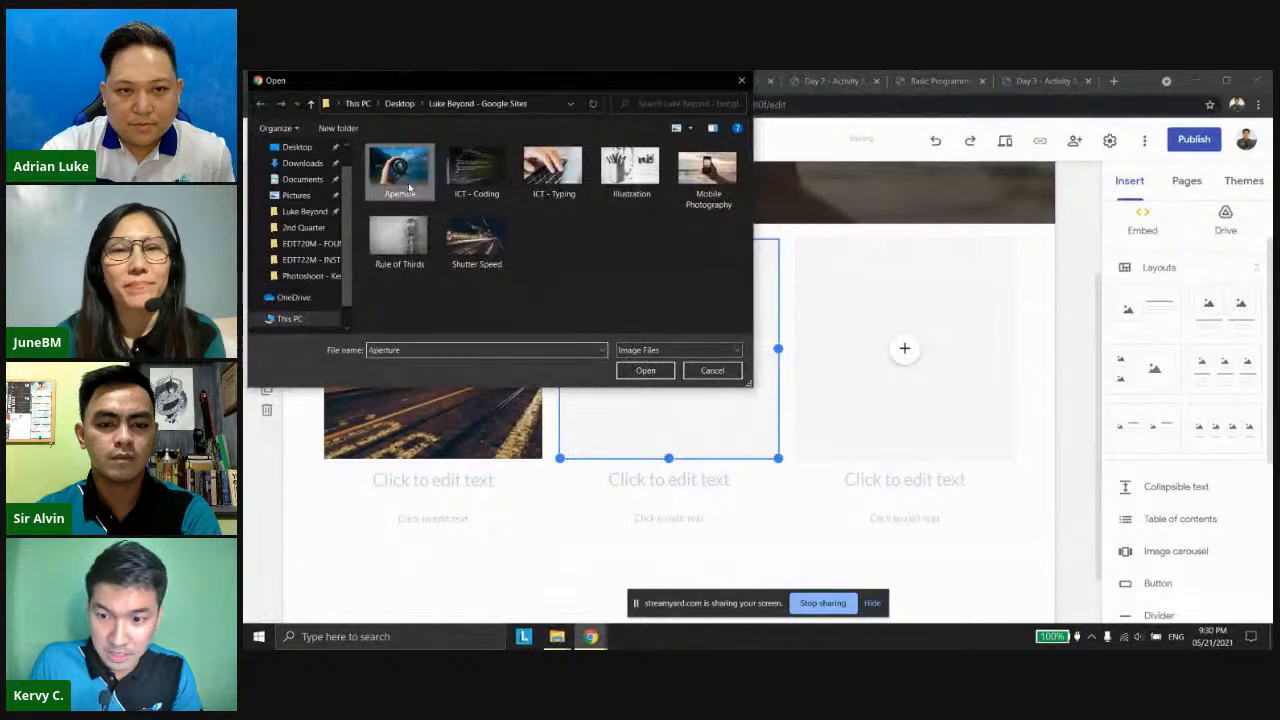
double_click(408, 187)
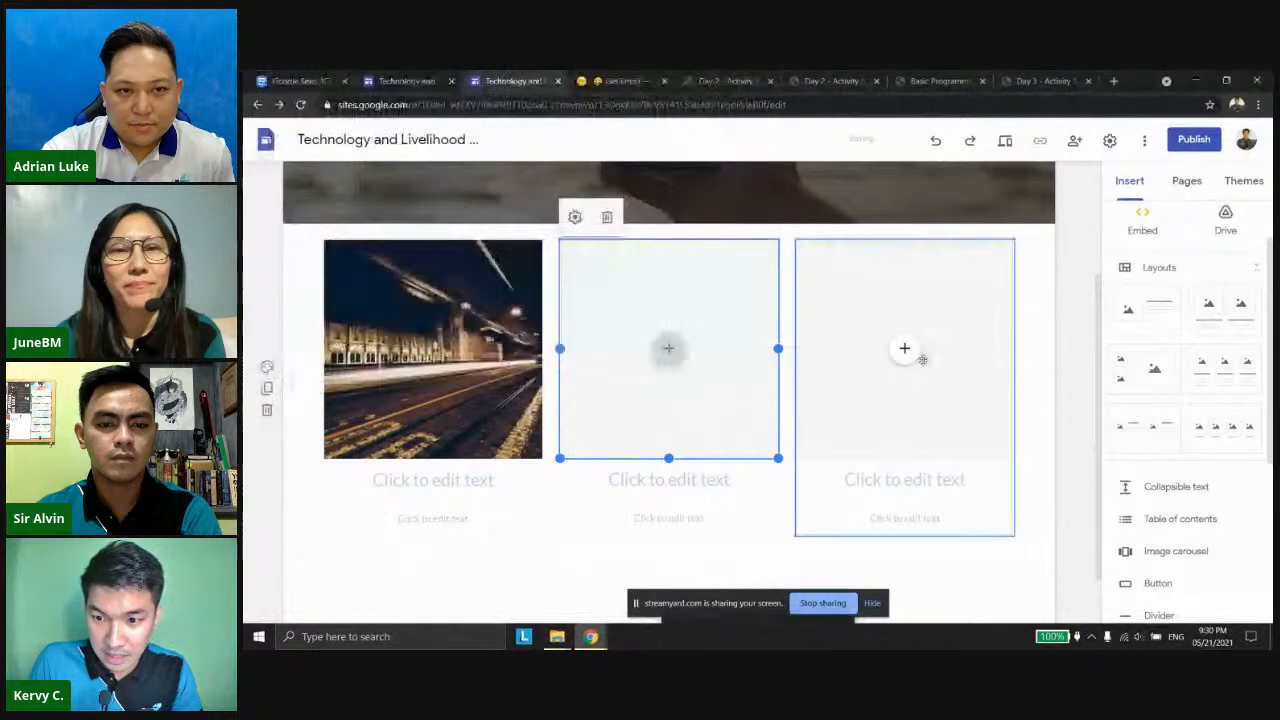
Upload the "Rule of Thirds" image into the third placeholder of the three-column layout.
left_click(855, 355)
left_click(906, 389)
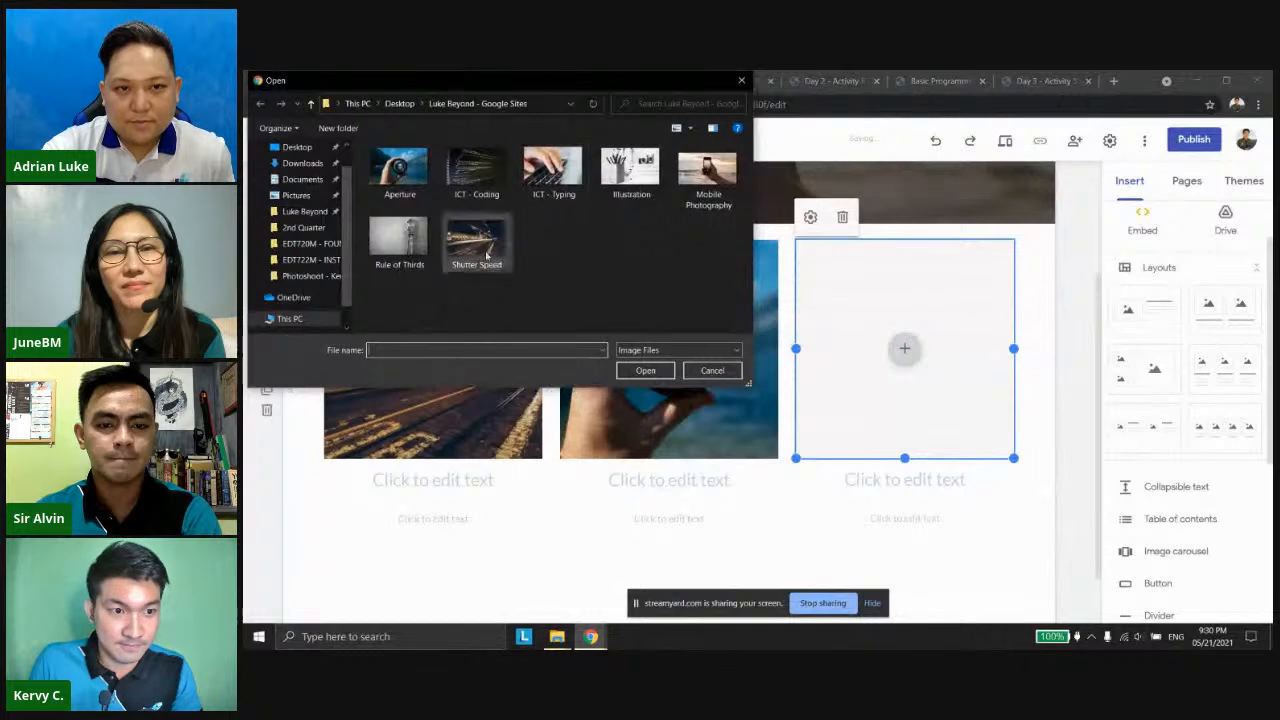
double_click(399, 238)
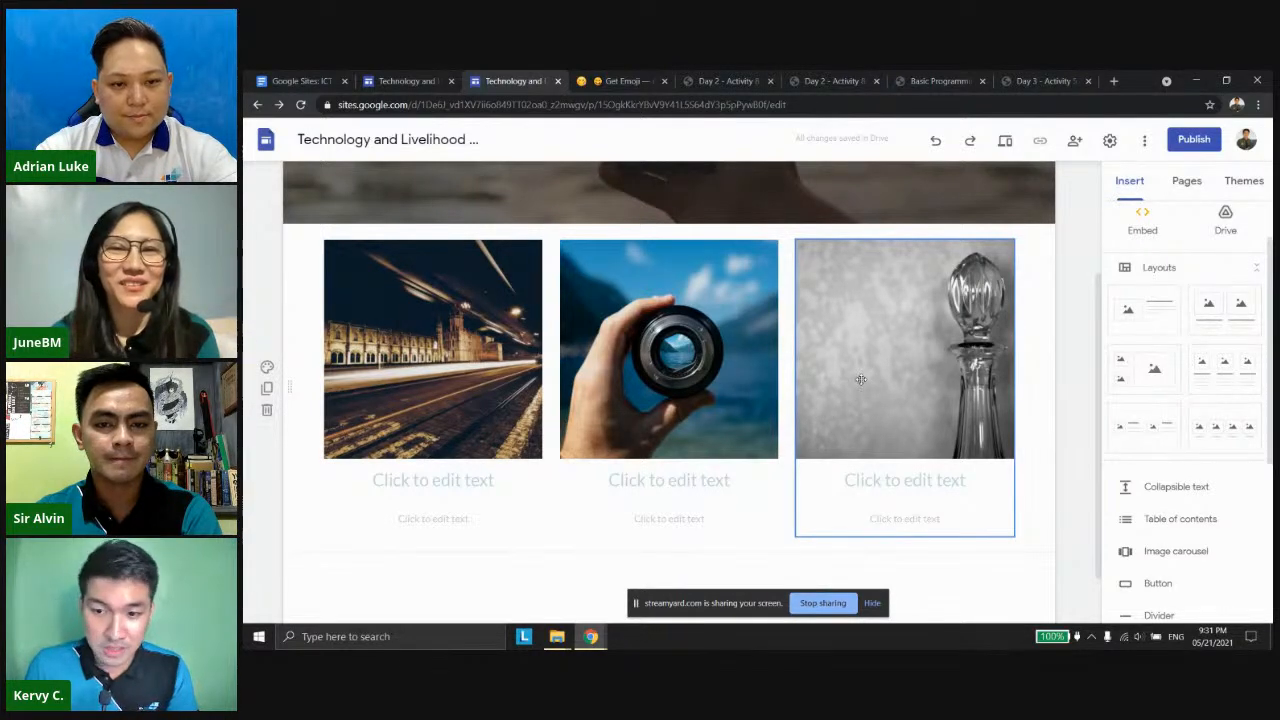
Adjust the crop of the third column's image so that the glass bottle sits closer to the frame's centre.
left_click(932, 367)
left_click(932, 395)
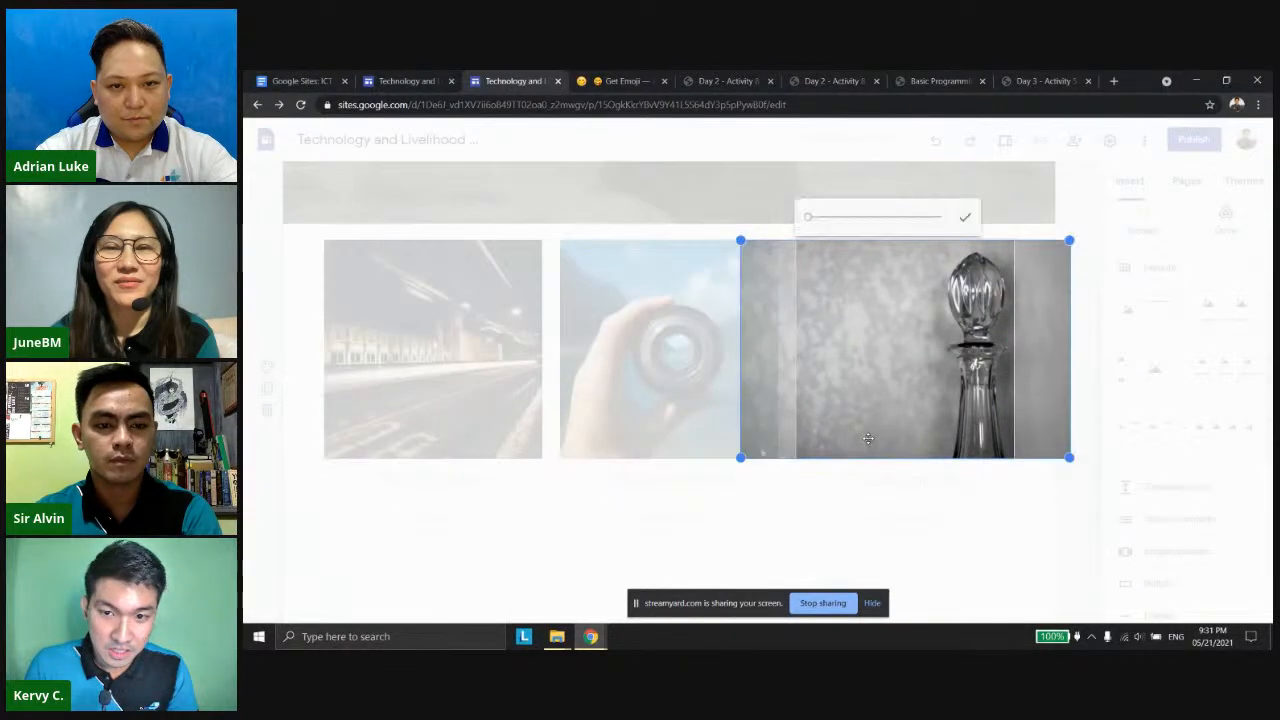
left_click_drag(929, 400, 959, 407)
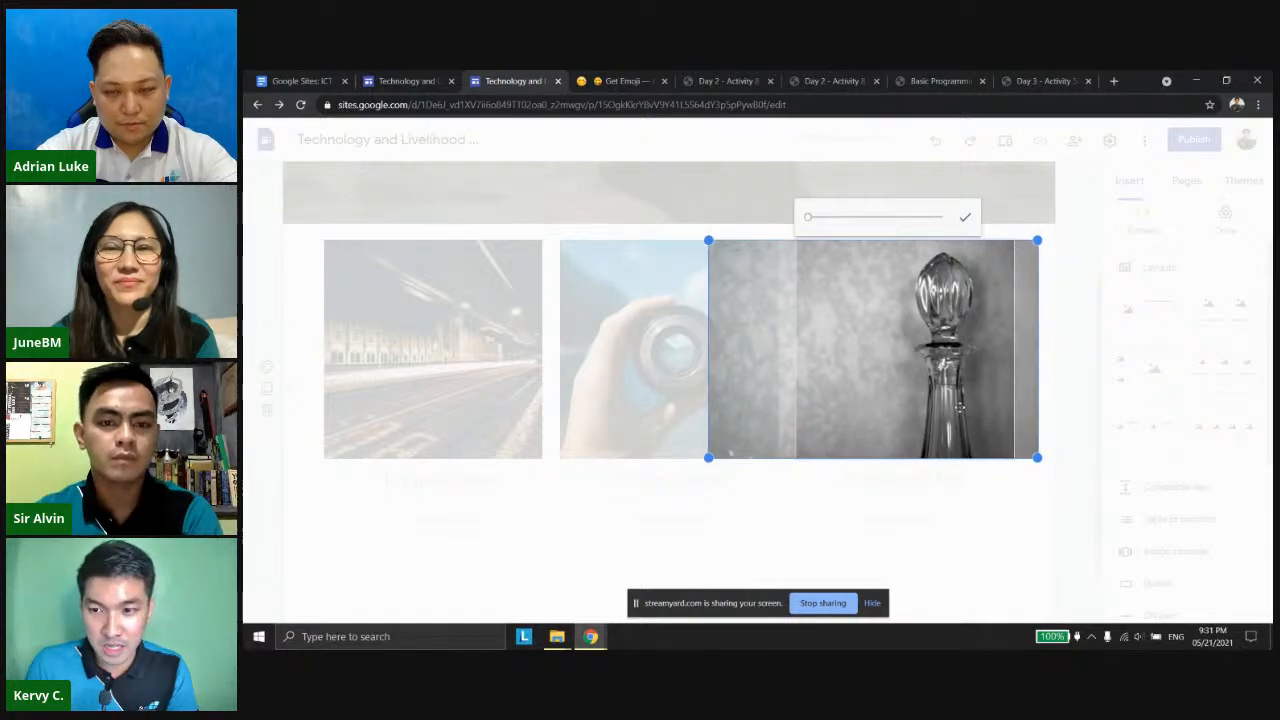
left_click(1078, 418)
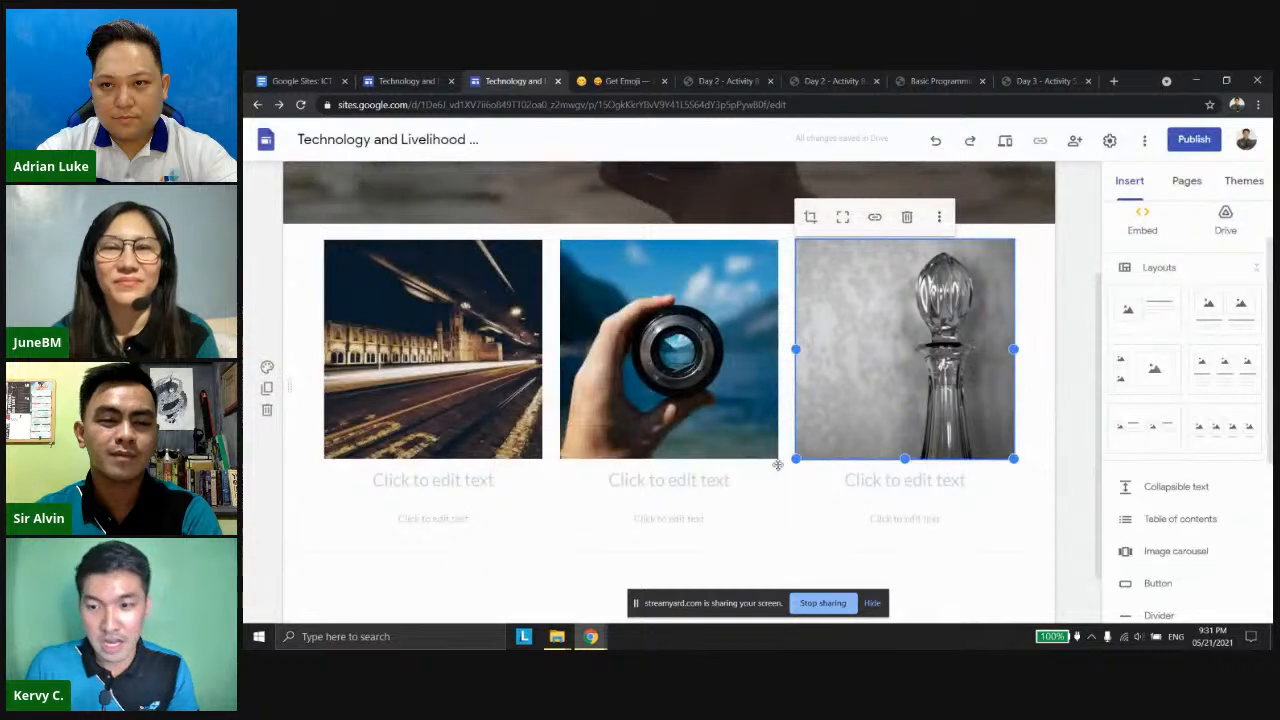
Enter "Mobile Settings" as the heading under the first column's image.
left_click(449, 480)
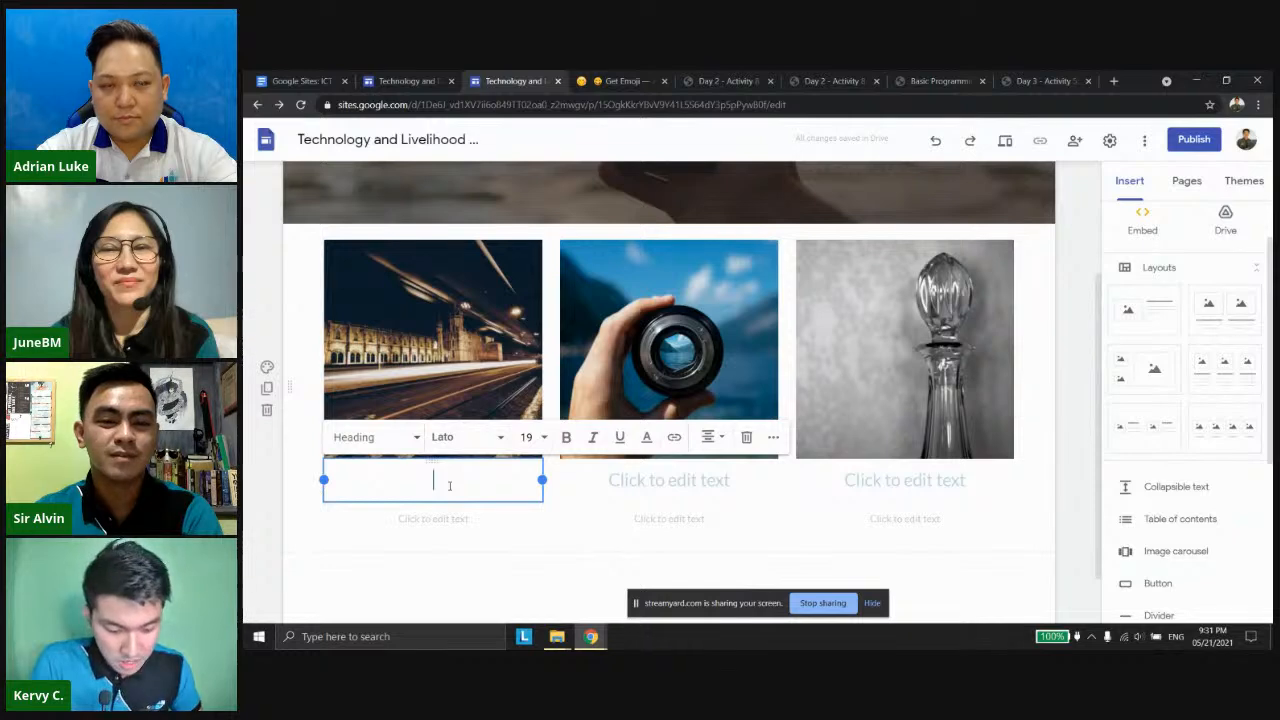
type("M")
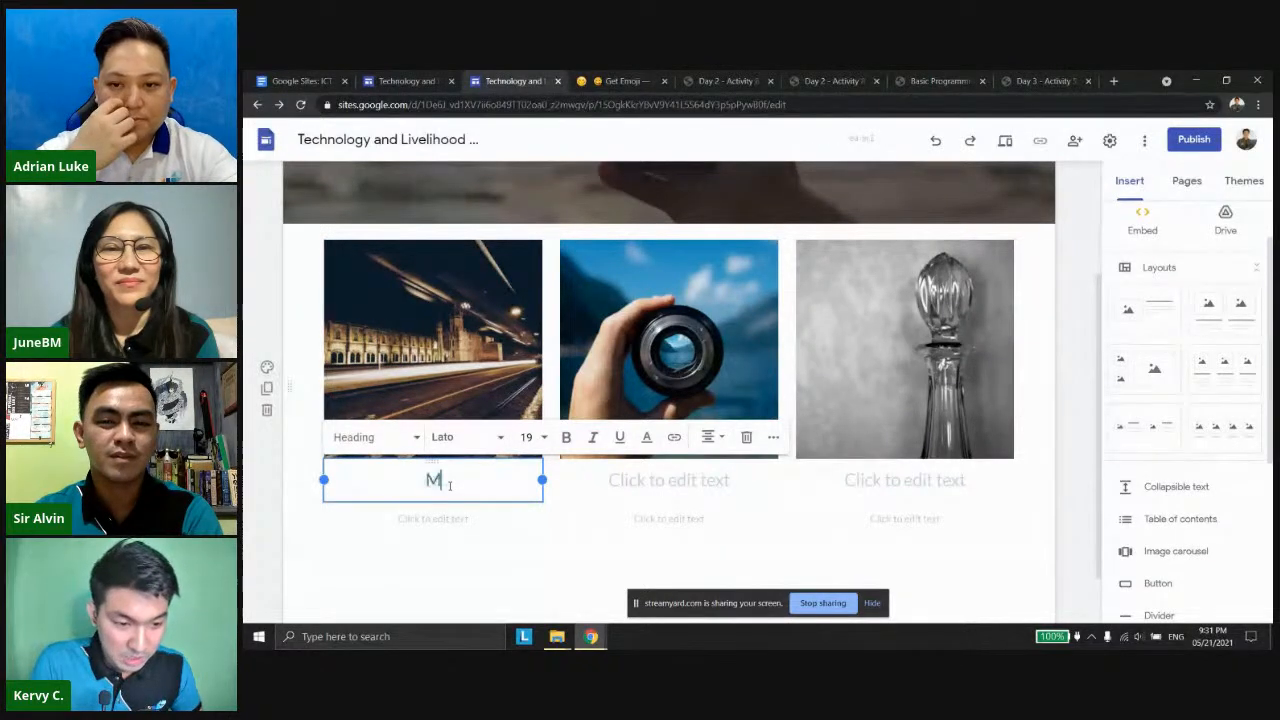
type("obile Settings")
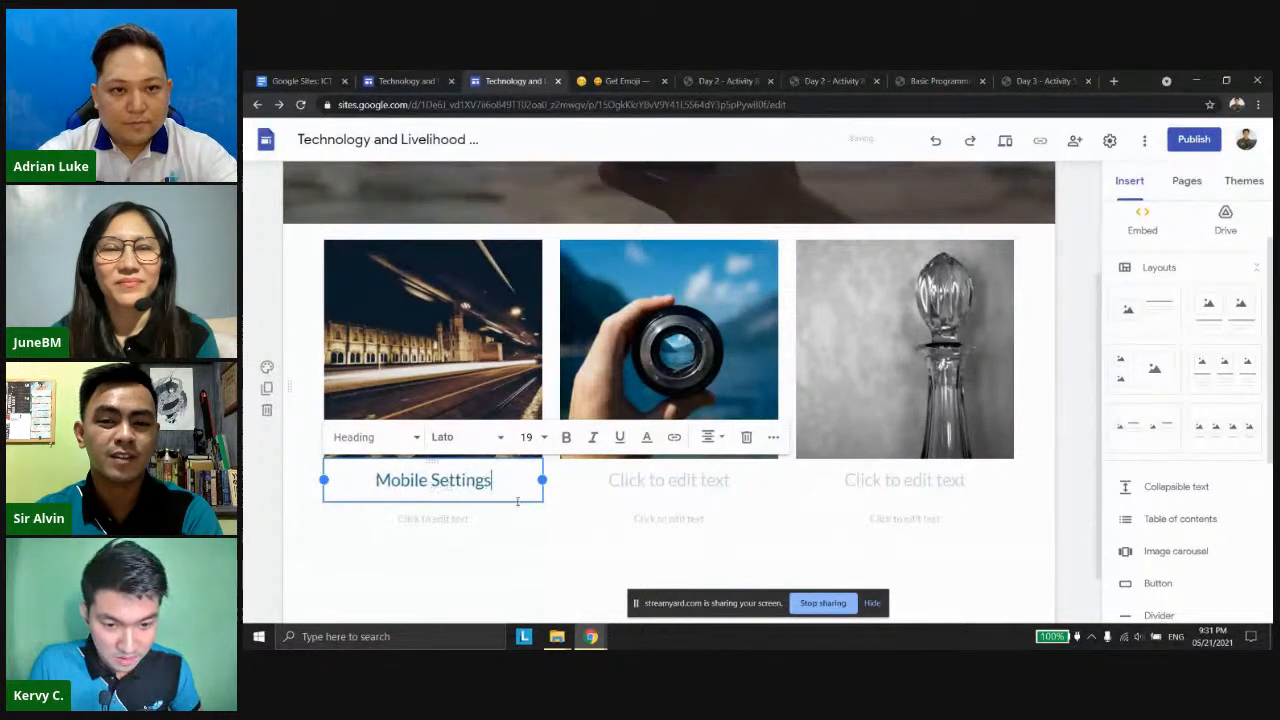
left_click(632, 484)
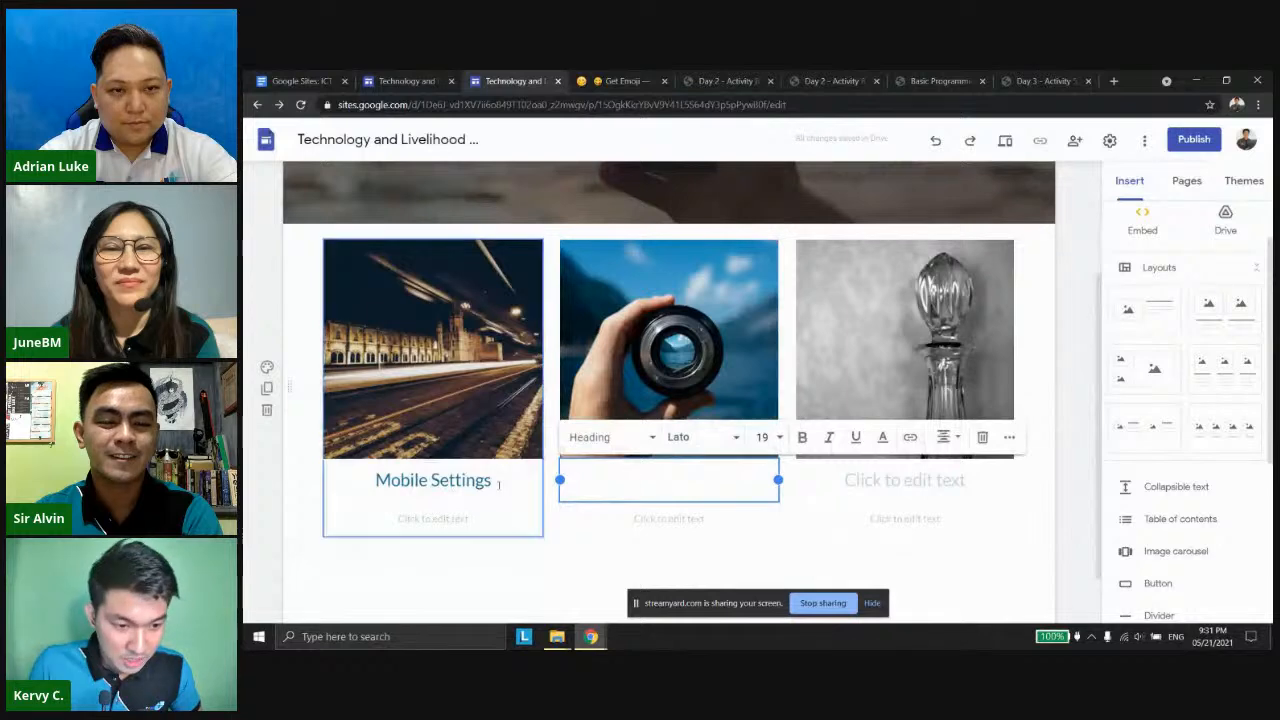
Replace the heading under the first column's image with "Camera Angle".
left_click(495, 482)
key("ctrl+a")
type("Camera Angle")
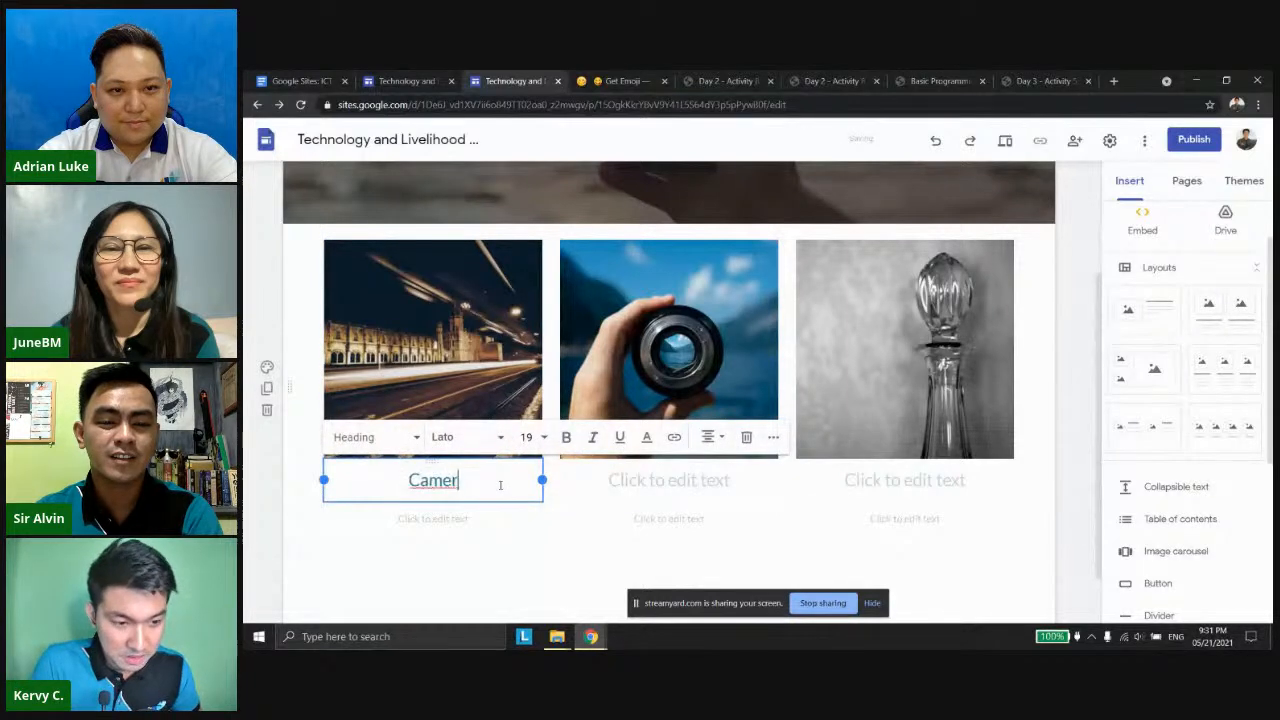
Enter "Mobile Settings" as the heading under the middle column's image.
left_click(677, 482)
type("Mobiel")
key("BackSpace")
key("BackSpace")
type("le Settings")
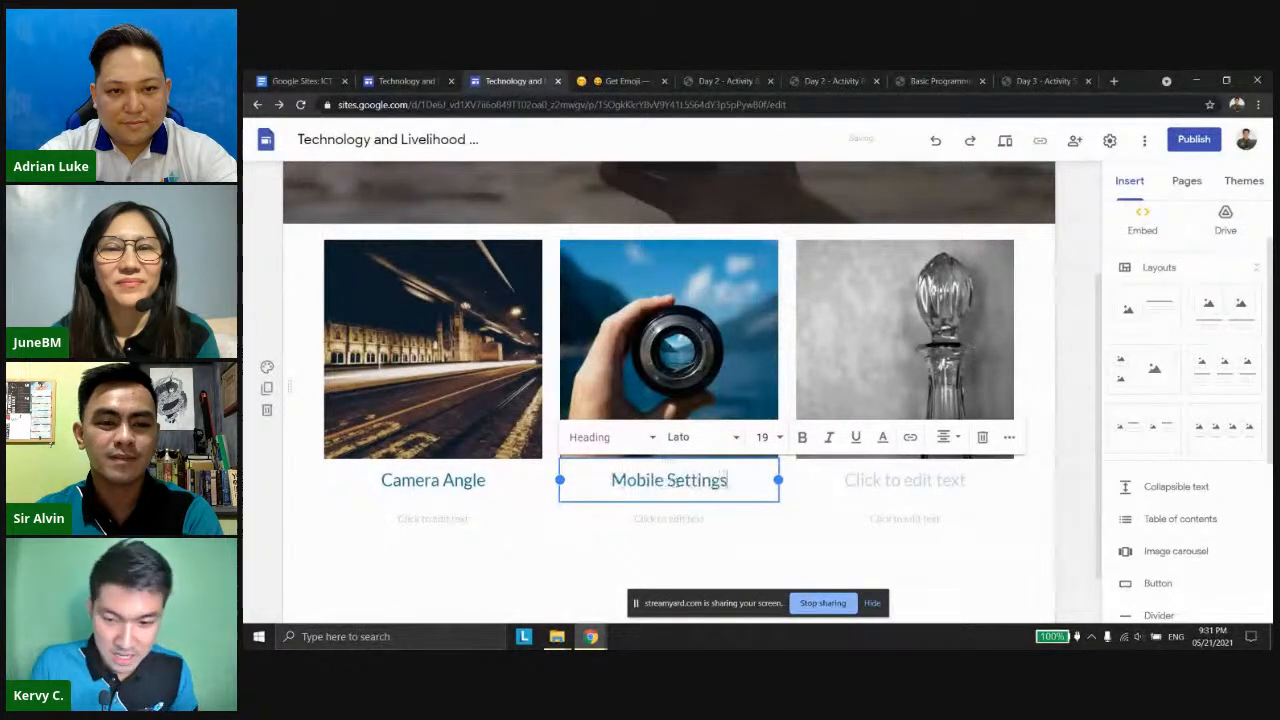
Enter "Rule of Thirds" as the heading under the third column's image.
left_click(946, 490)
type("Ru")
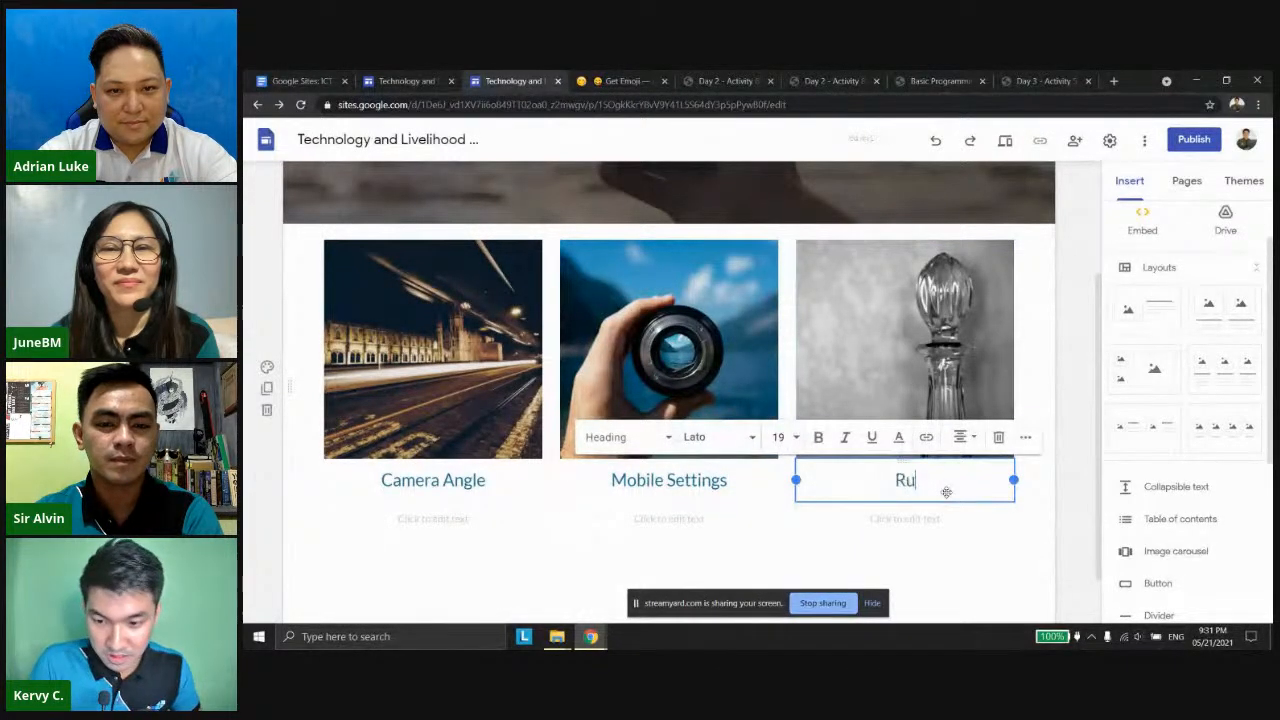
type("le of Thirds")
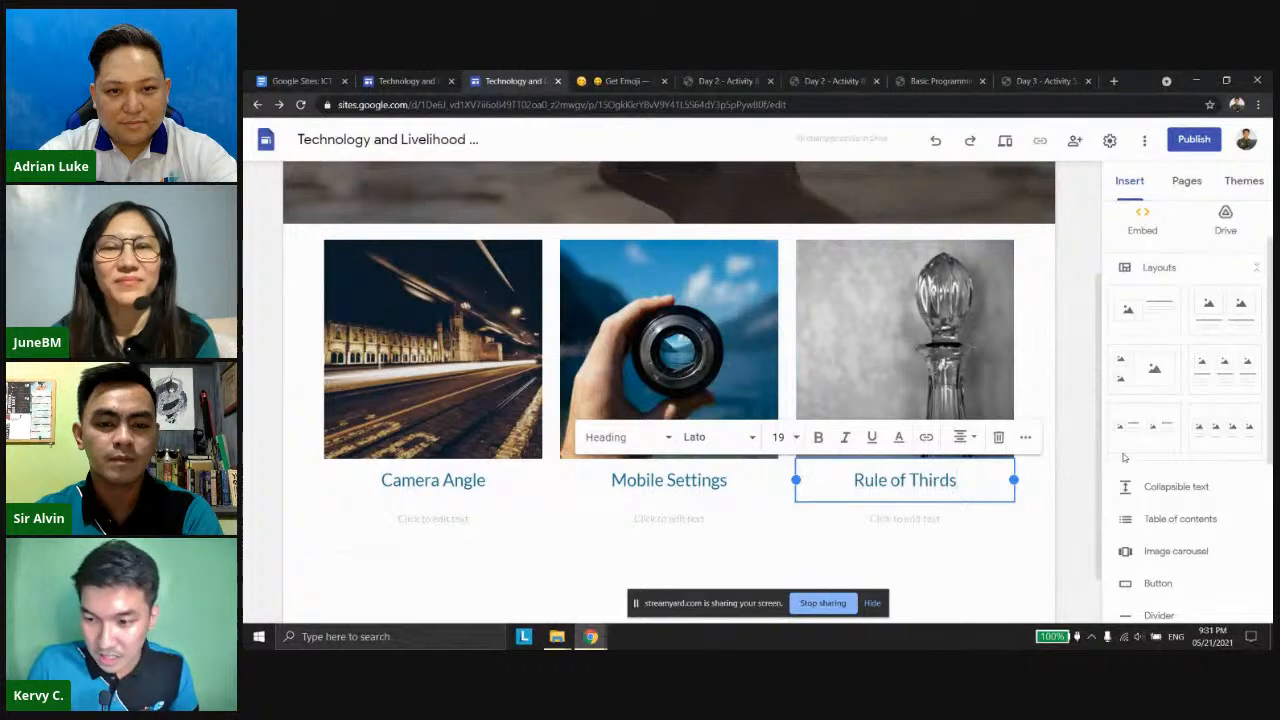
Review the three-column section with its images and headings.
left_click(450, 412)
scroll(502, 391, "down", 1)
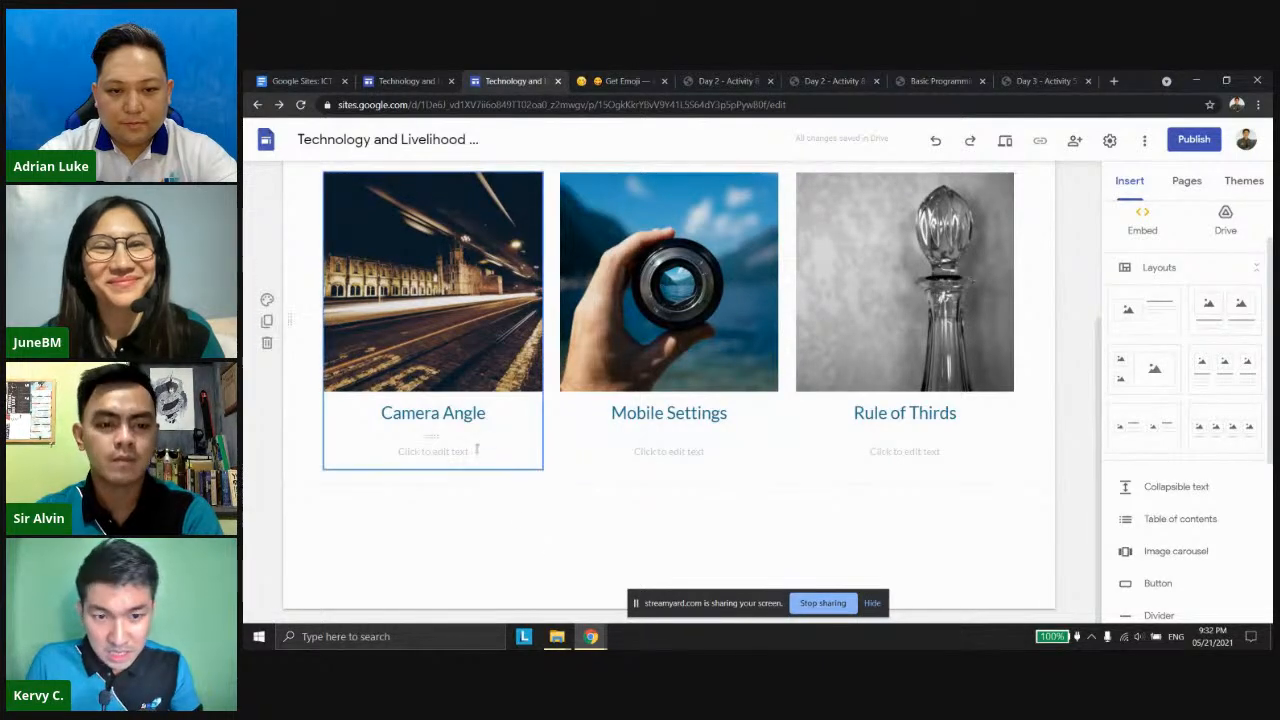
scroll(478, 460, "up", 2)
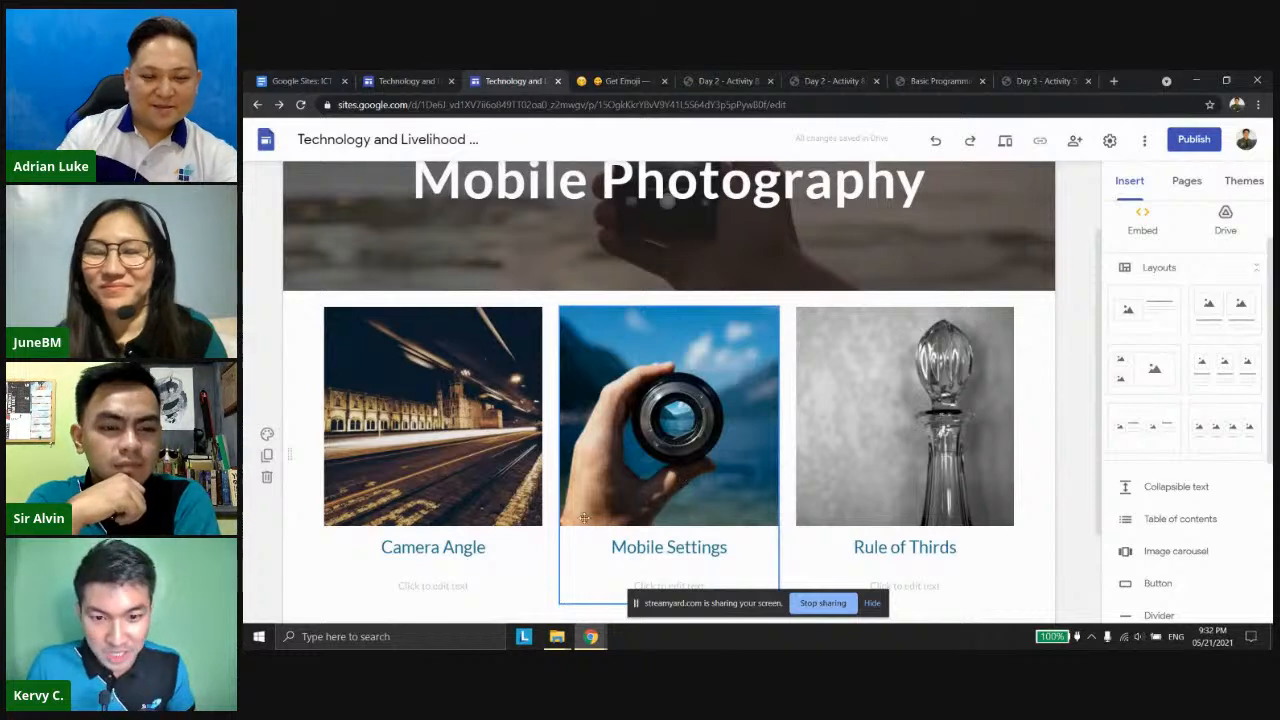
scroll(448, 476, "down", 1)
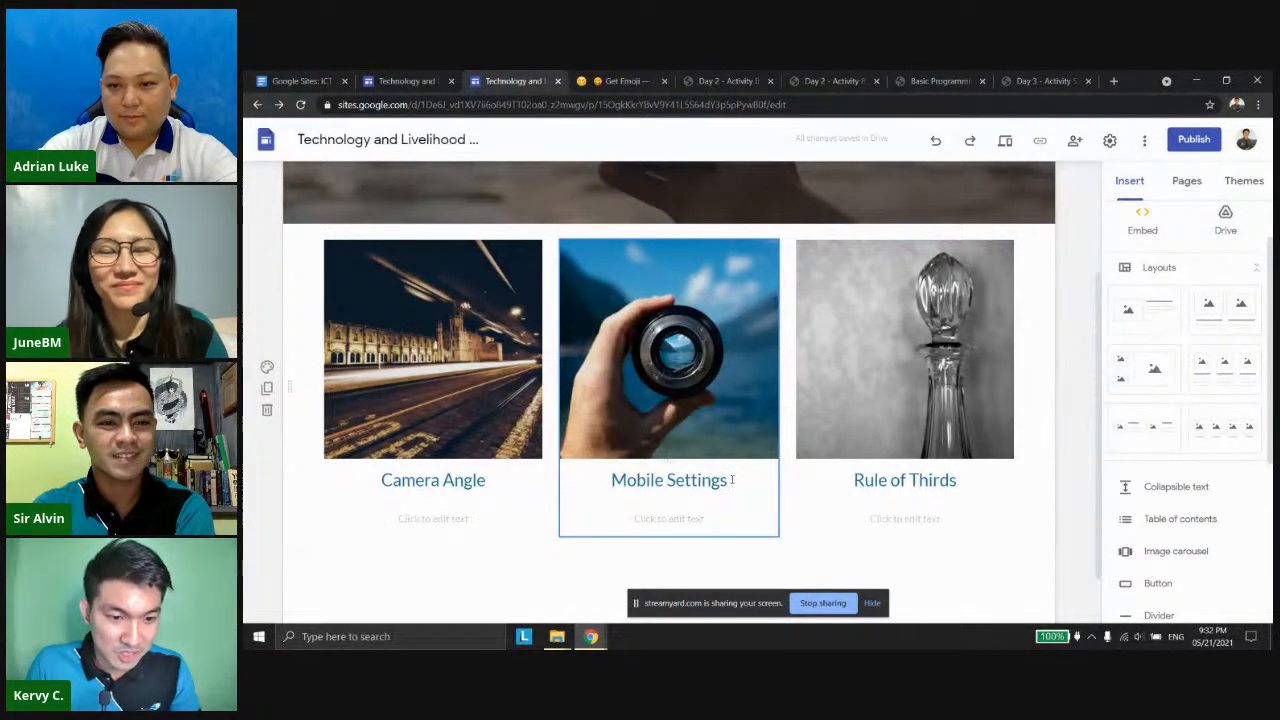
scroll(893, 362, "down", 1)
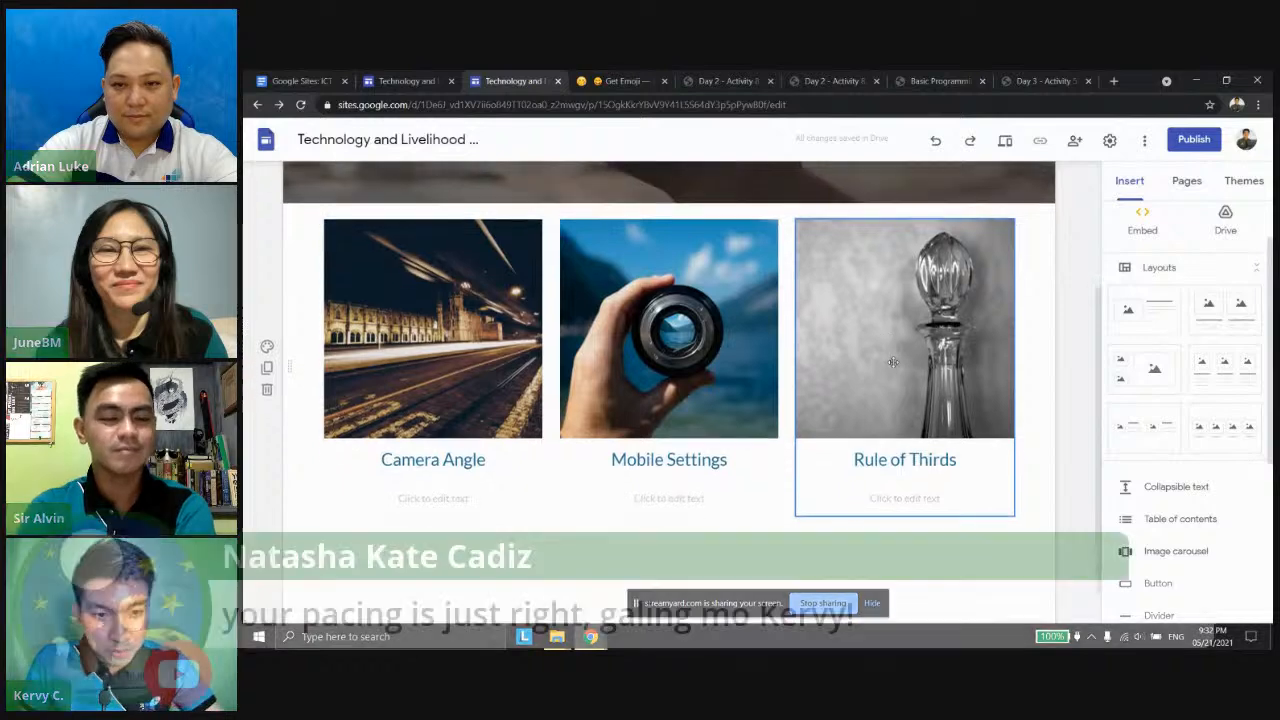
scroll(893, 362, "down", 2)
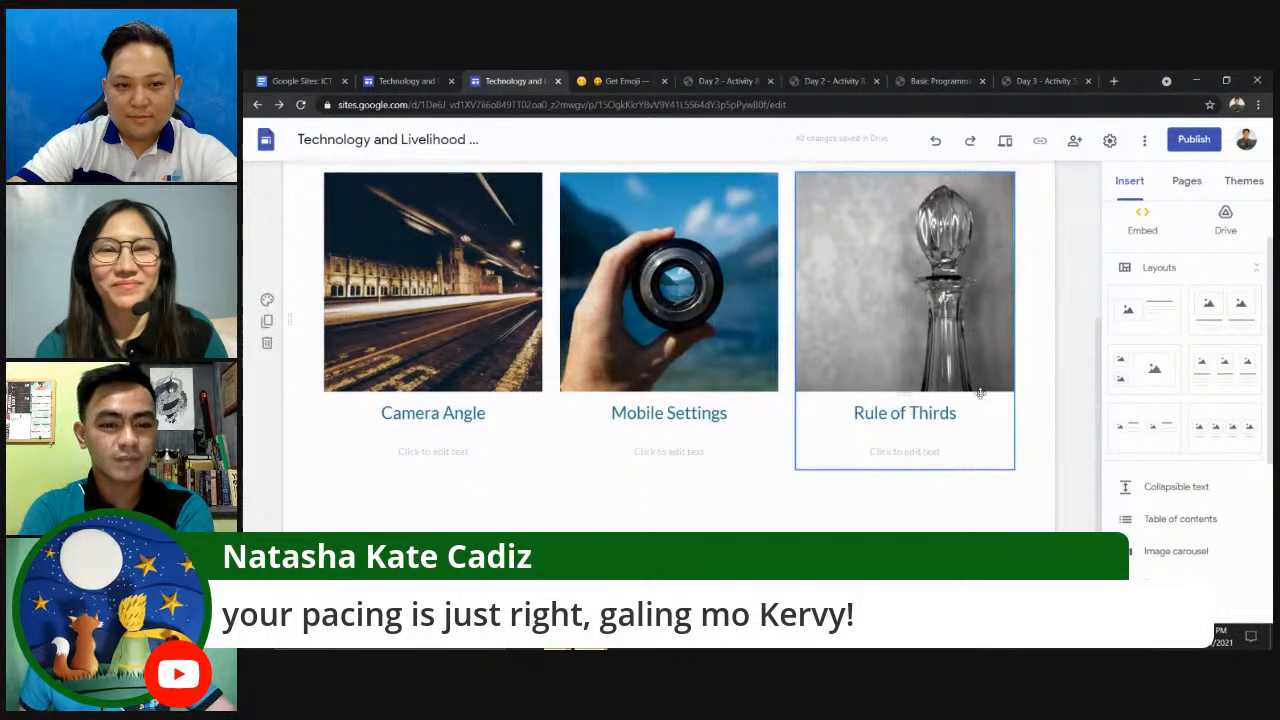
scroll(999, 392, "up", 1)
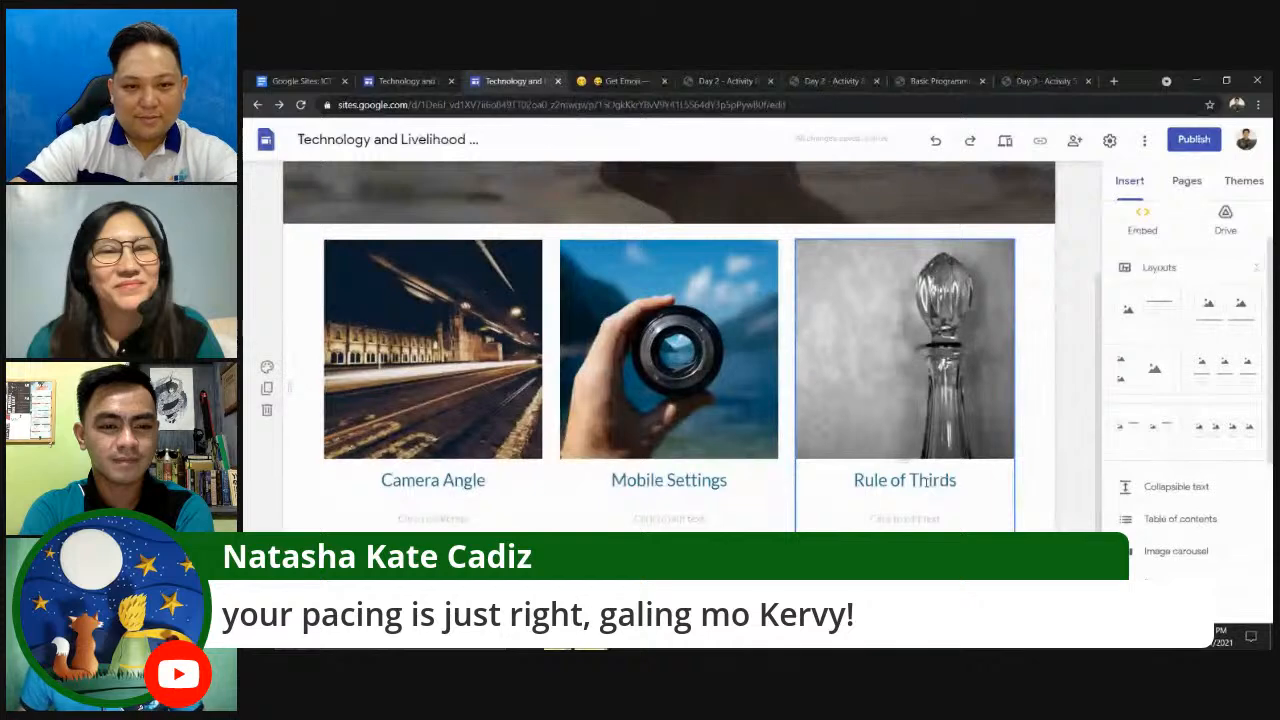
scroll(835, 428, "down", 1)
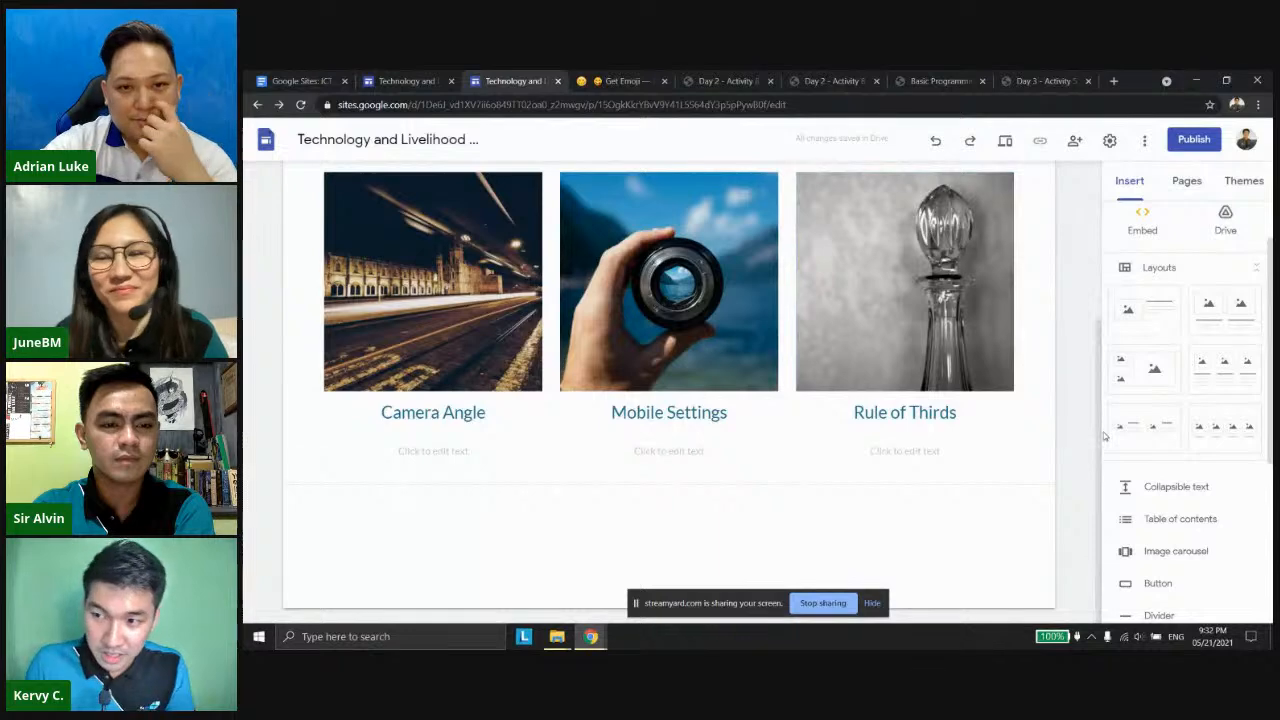
Upload the "Illustration" picture from the computer as a new image below the three-column section.
scroll(1170, 330, "up", 1)
left_click(1224, 234)
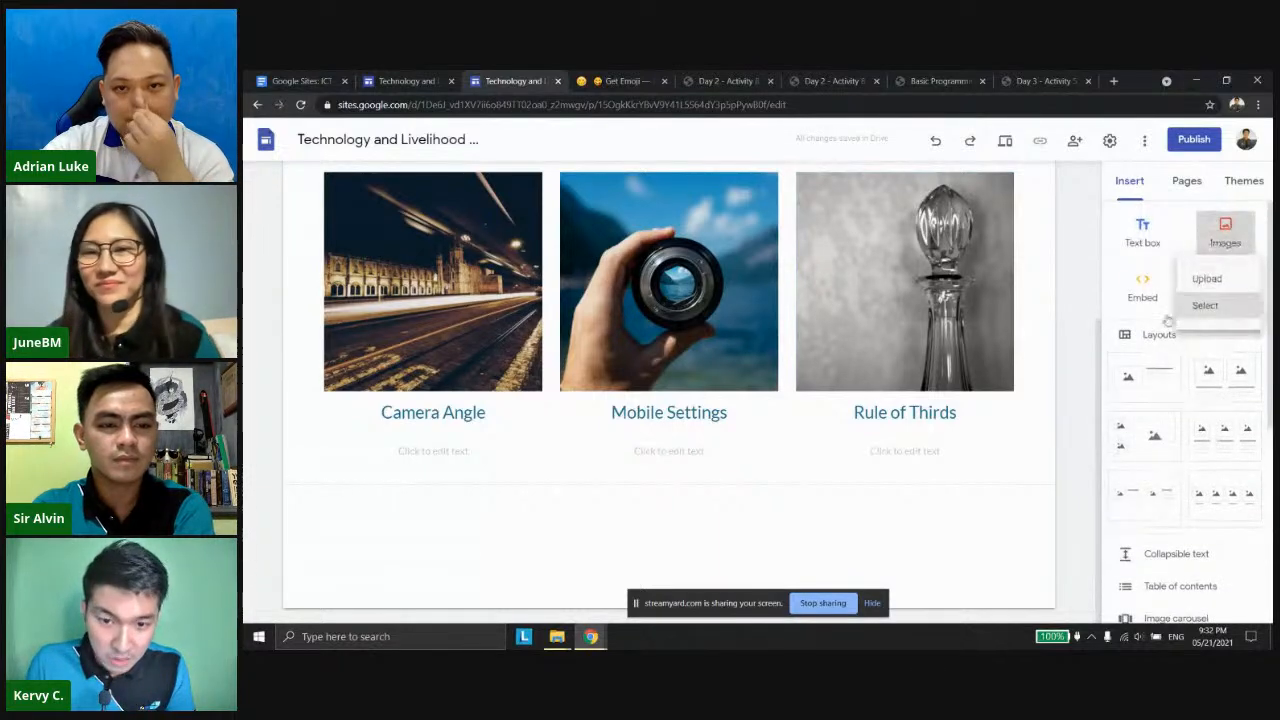
left_click(1199, 278)
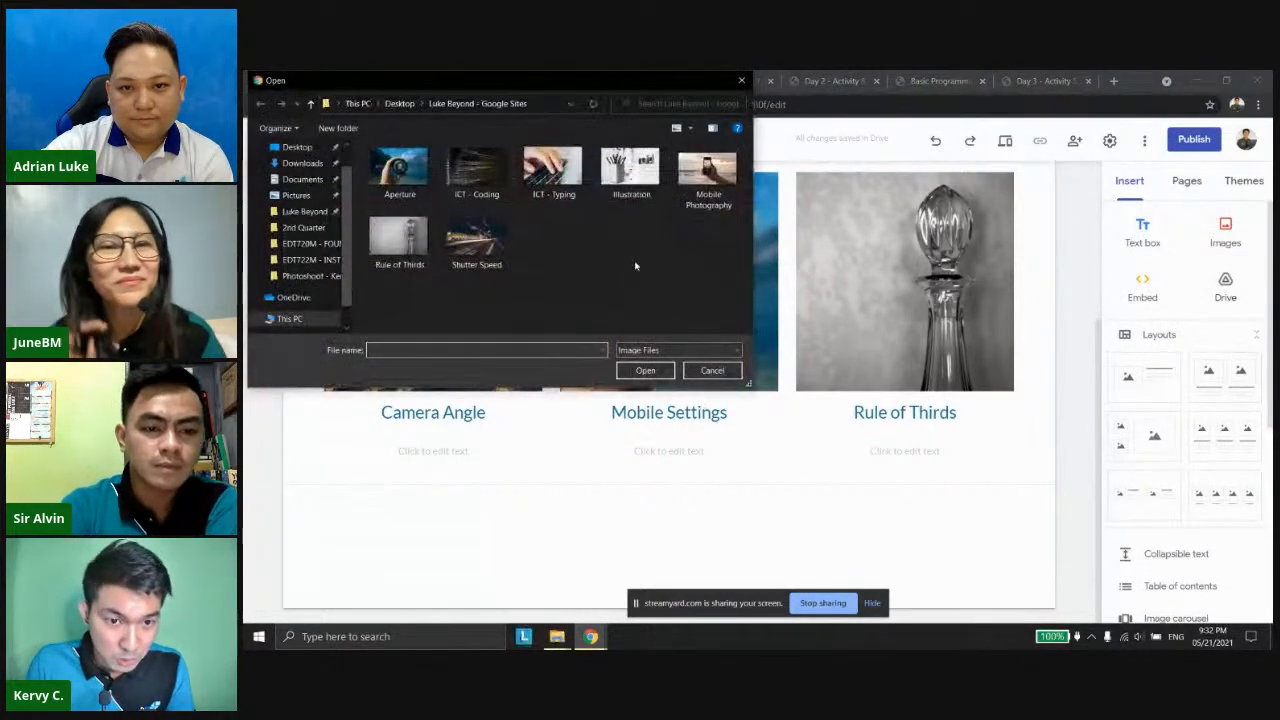
left_click(630, 168)
left_click(645, 370)
Enlarge the pencils-and-camera image to about four fifths of the content width and centre it in its section.
scroll(685, 418, "down", 3)
left_click_drag(543, 467, 895, 563)
left_click(1009, 469)
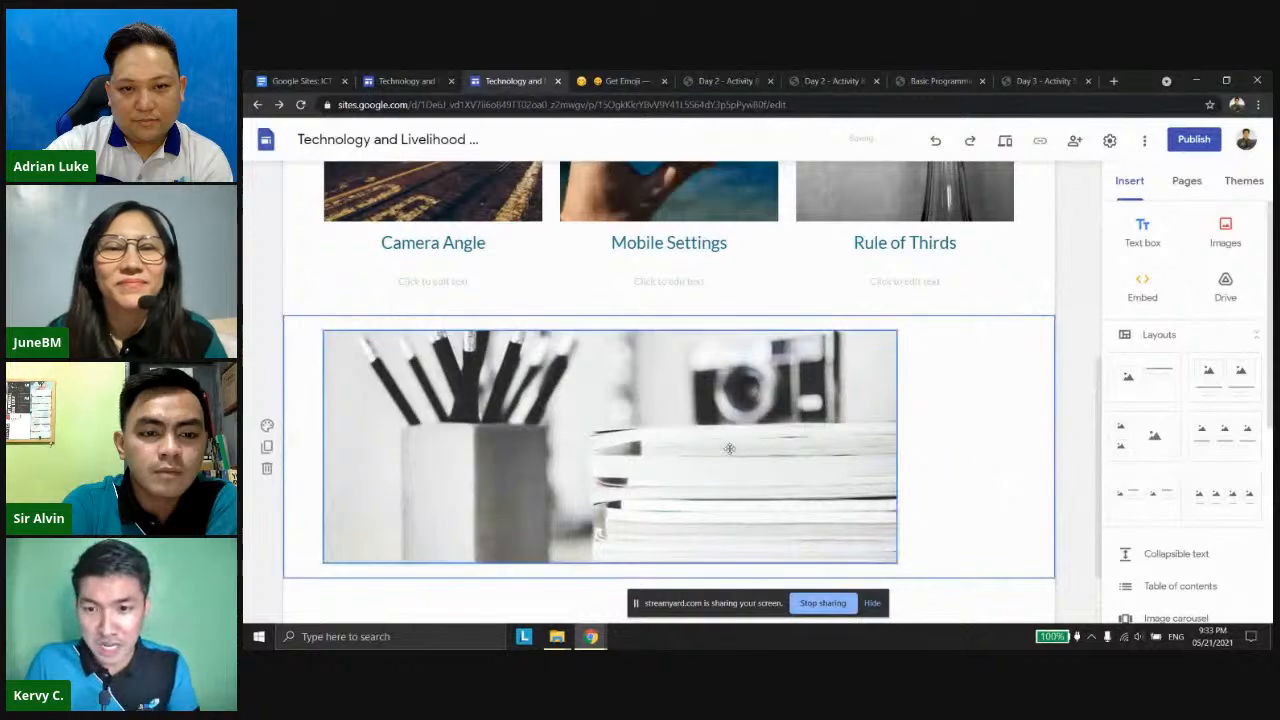
left_click_drag(615, 441, 716, 427)
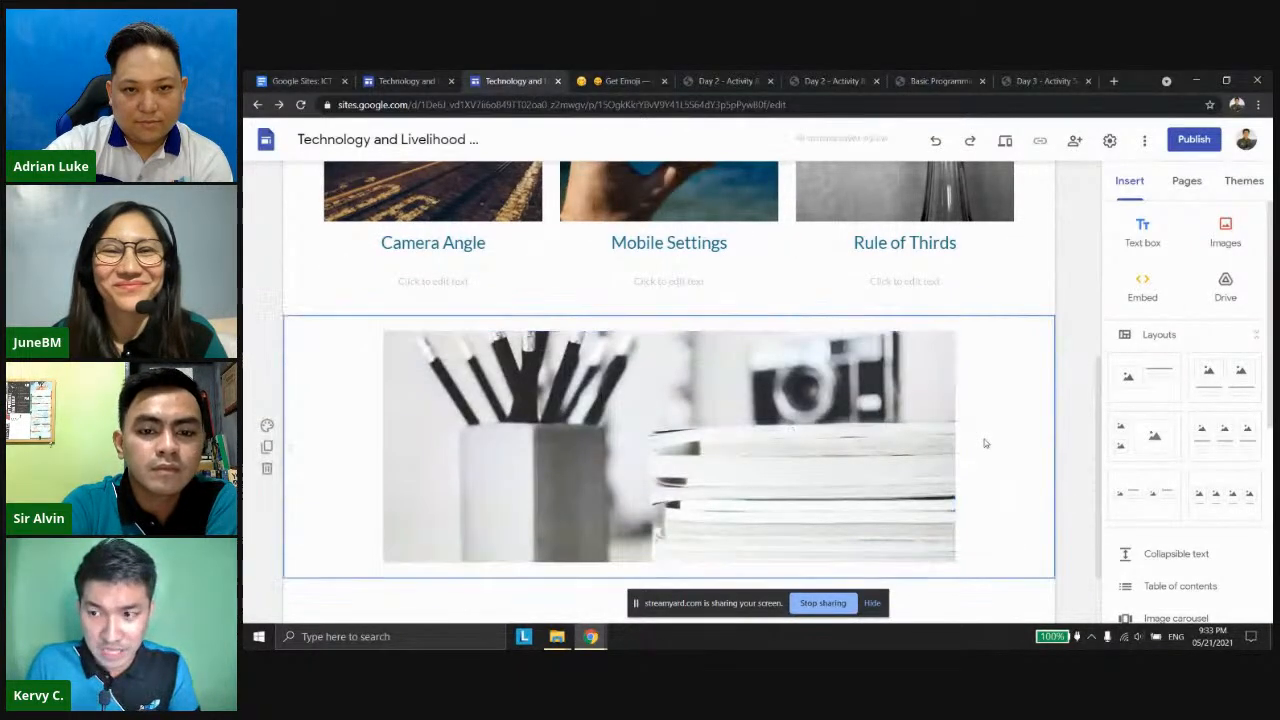
Add a text box below the pencils-and-camera image reading "This is the illustration".
scroll(838, 524, "down", 2)
left_click(1142, 232)
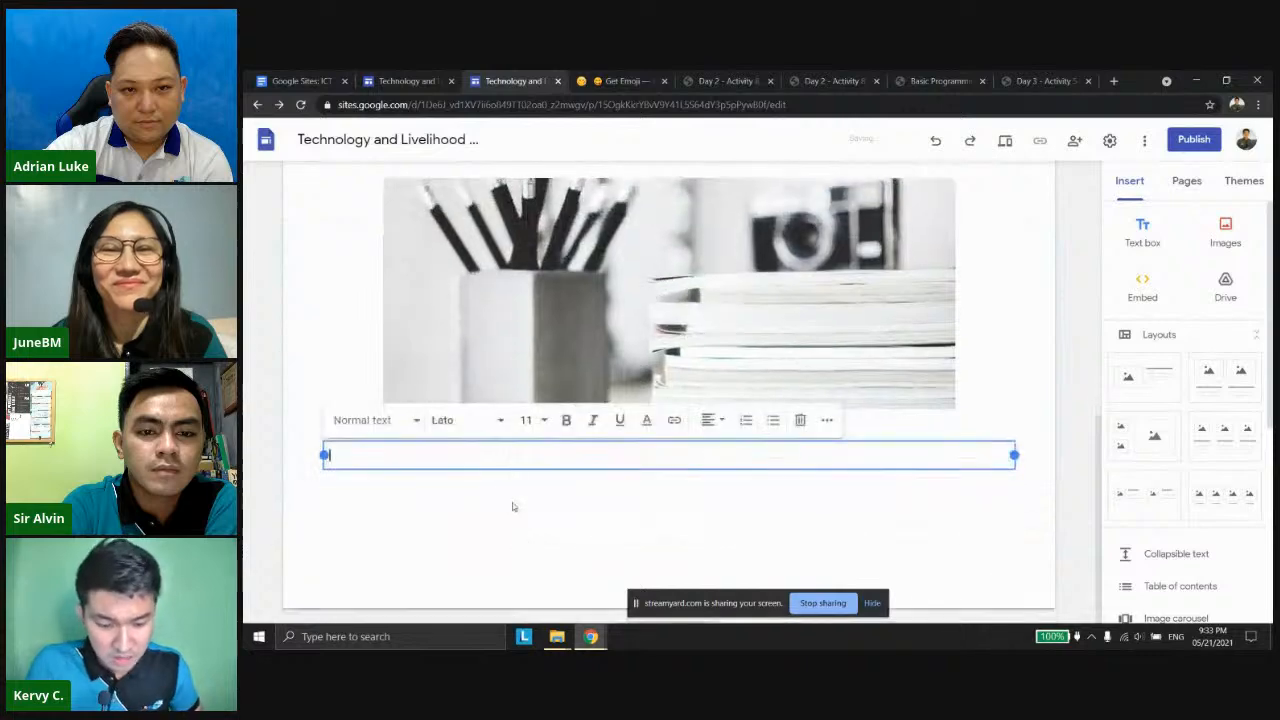
type("This is")
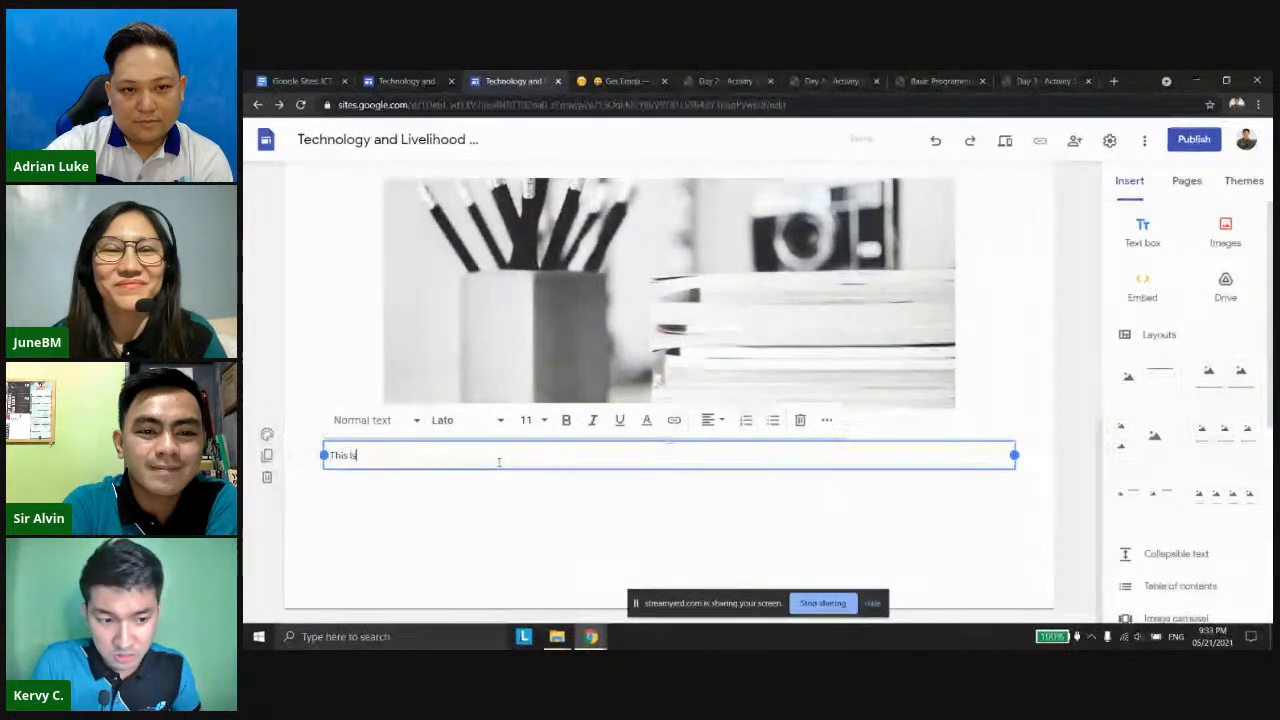
type(" the illustration")
scroll(587, 523, "up", 3)
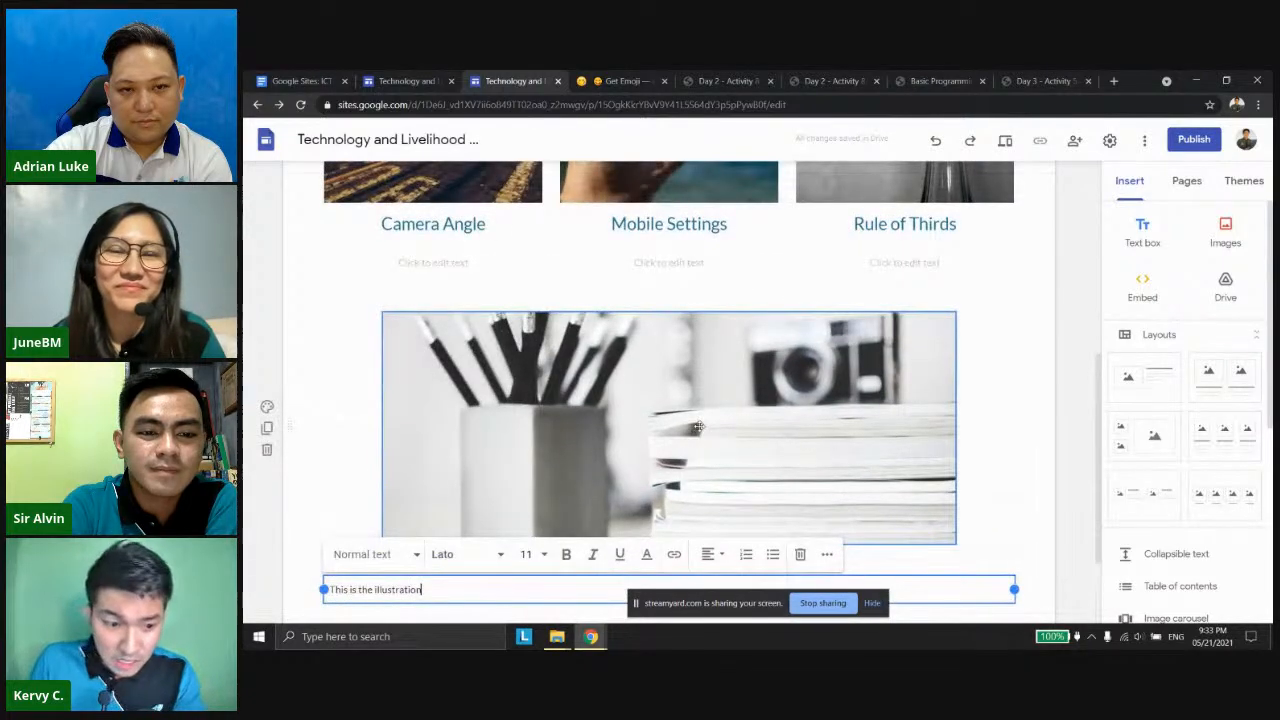
scroll(754, 454, "down", 1)
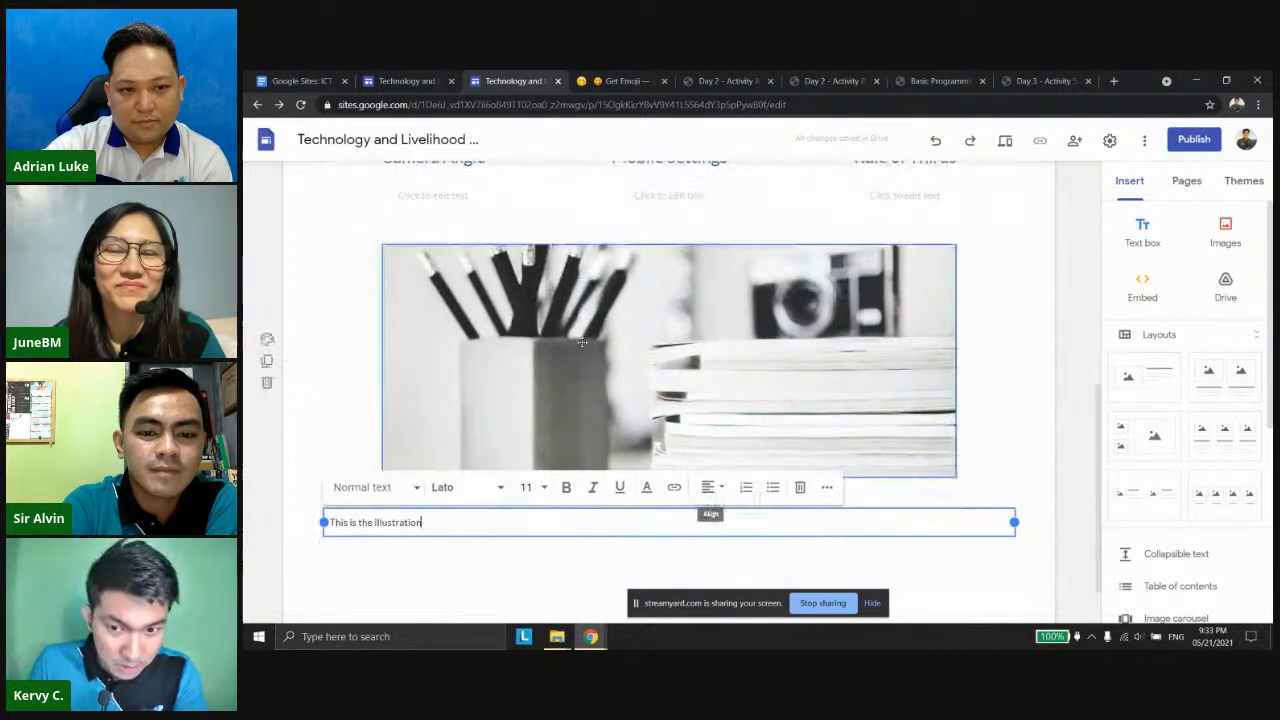
Delete the pencils-and-camera image and the text box captioning it.
left_click(678, 327)
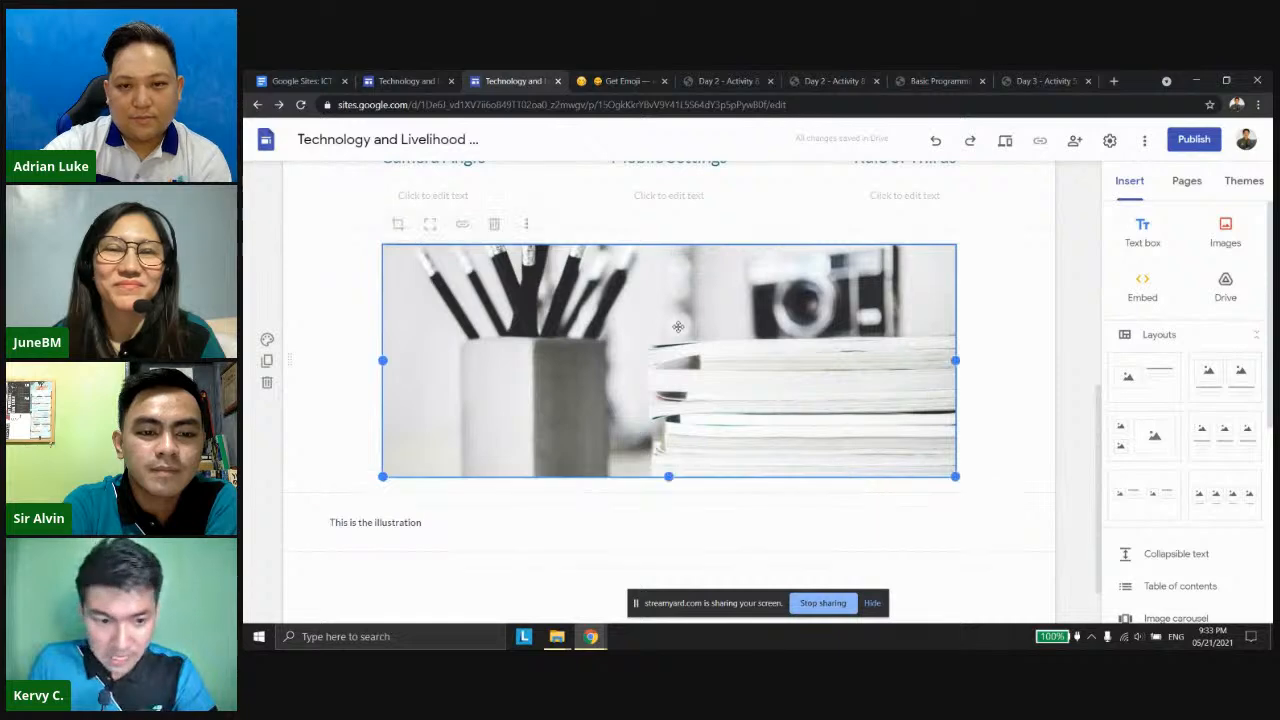
left_click(492, 222)
left_click(480, 513)
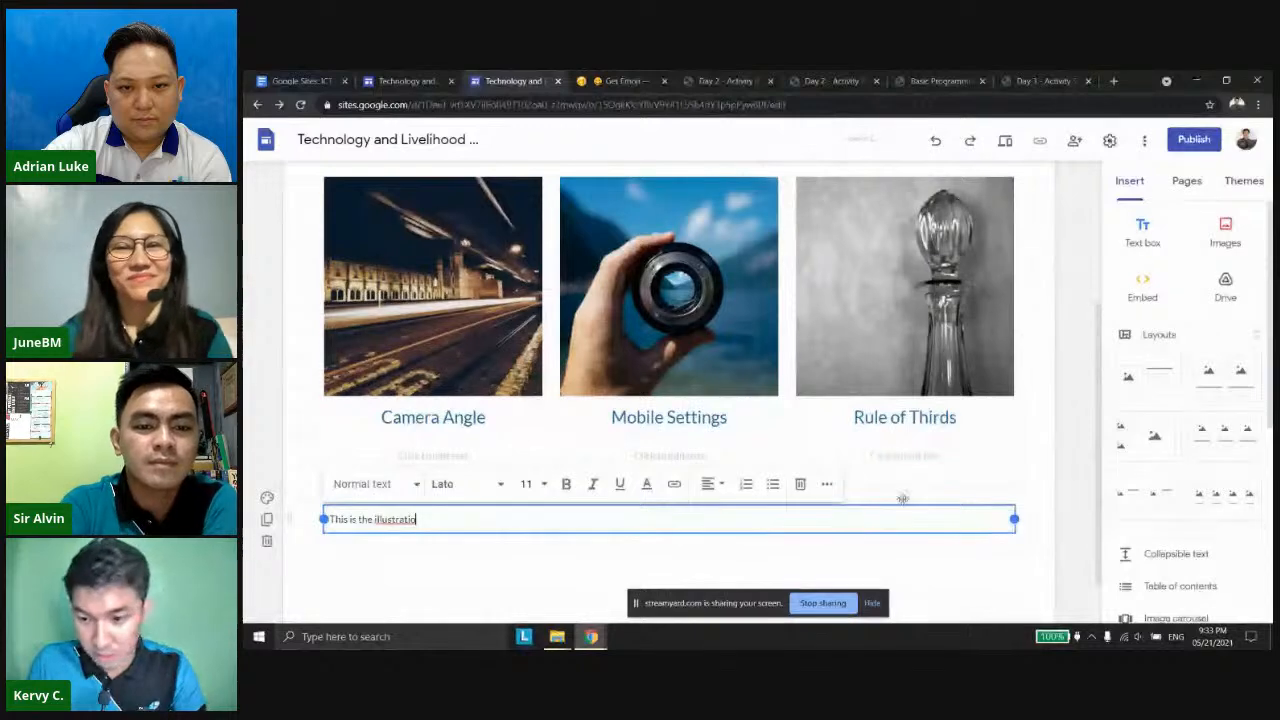
left_click(801, 486)
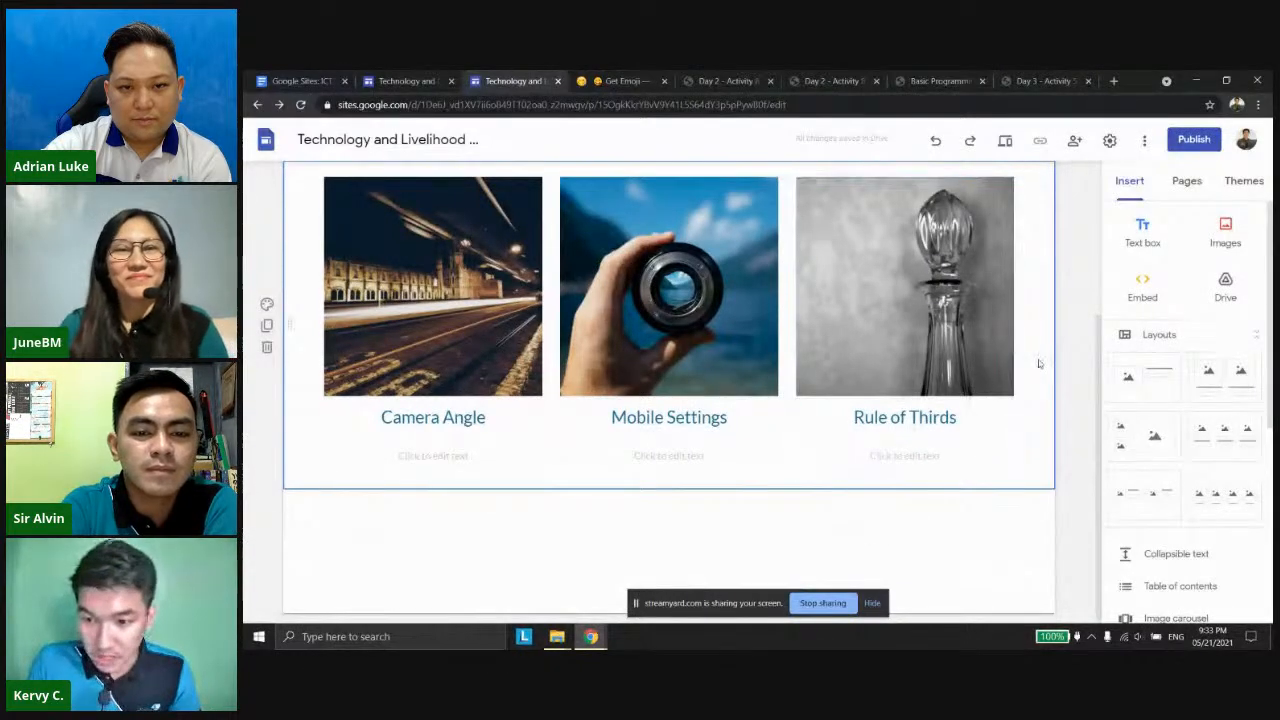
Insert the layout with one image beside text below the three columns and upload the "Illustration" picture into its placeholder.
left_click(1165, 378)
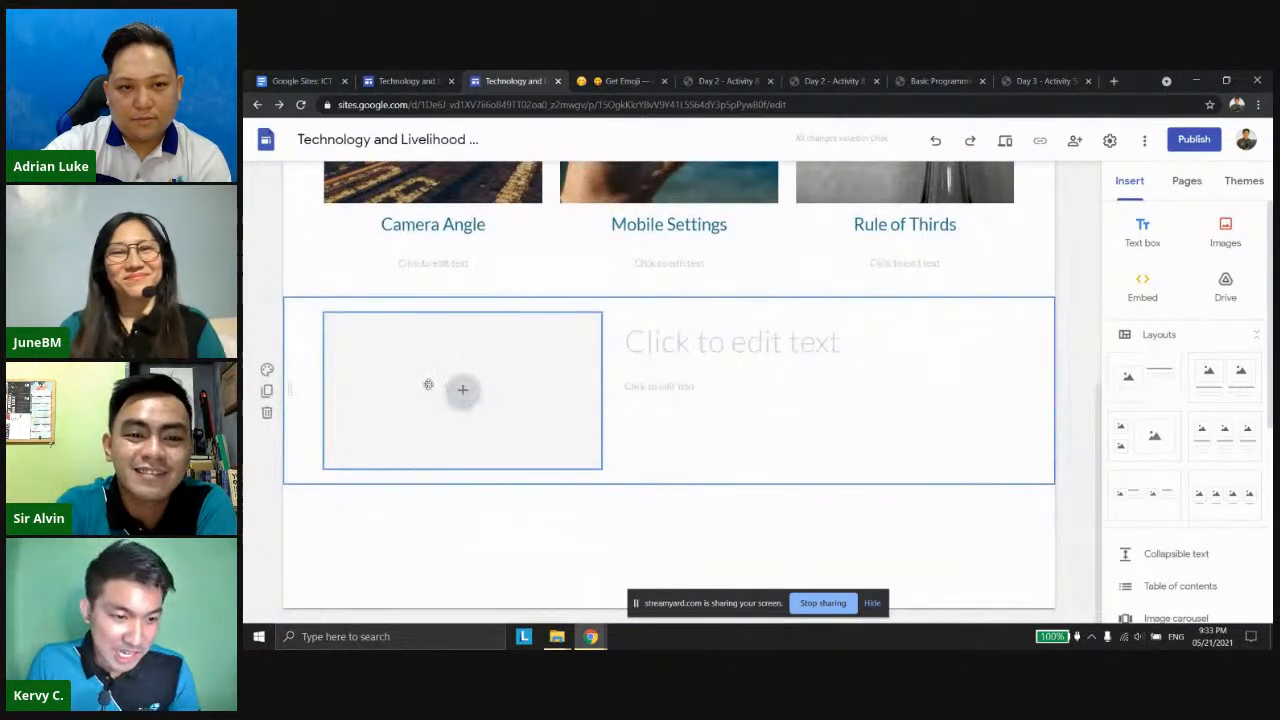
left_click(463, 392)
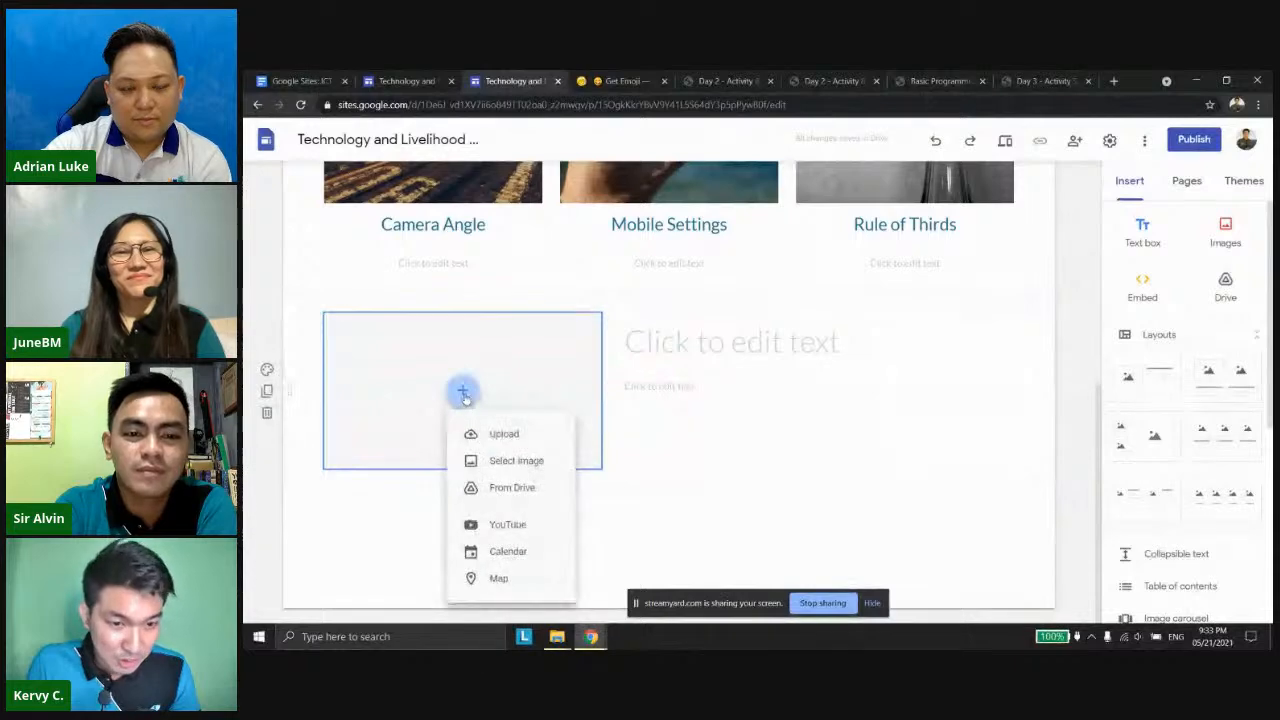
left_click(482, 432)
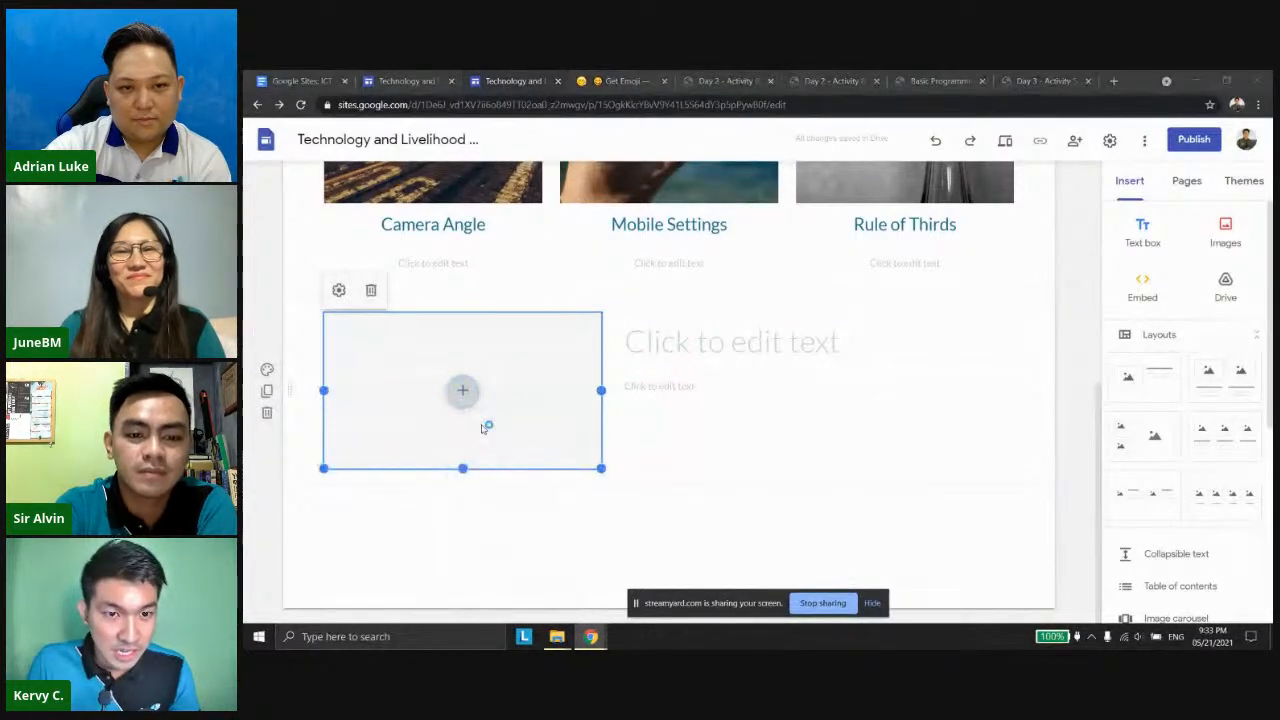
double_click(627, 172)
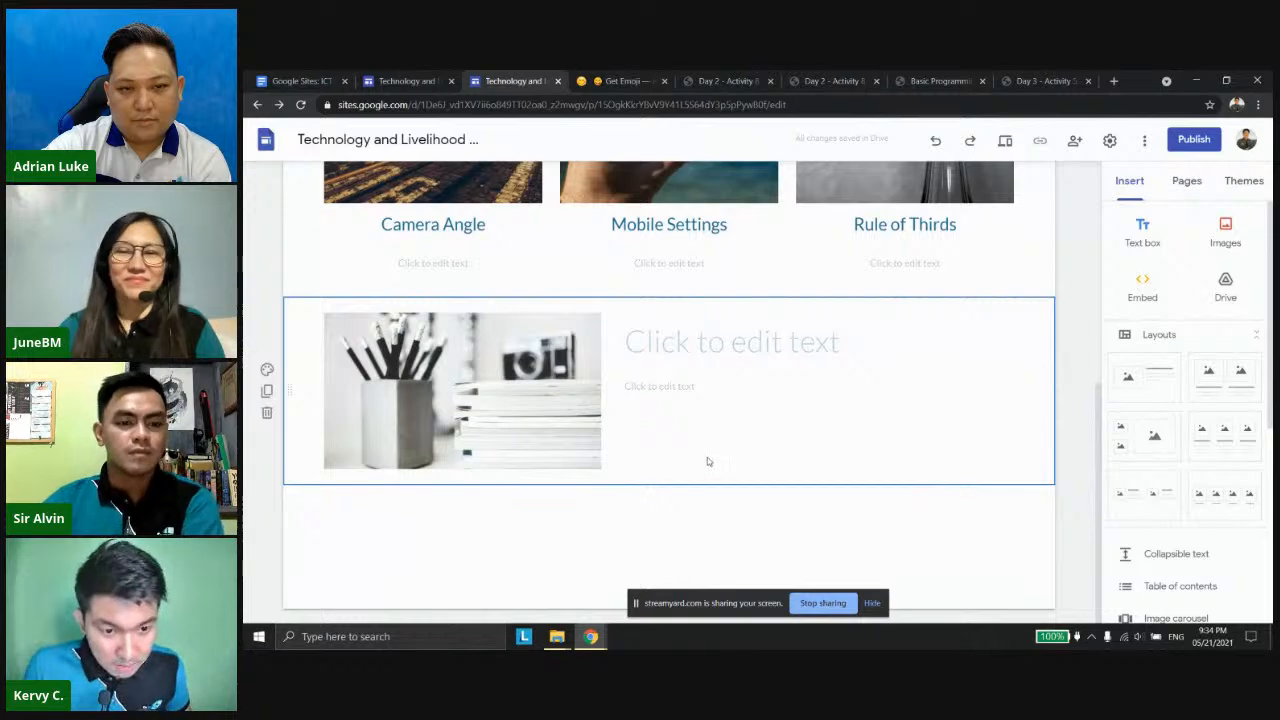
Enlarge the image in the new layout to just over half the content width, pushing the text placeholders aside.
left_click(521, 398)
left_click_drag(600, 468, 716, 529)
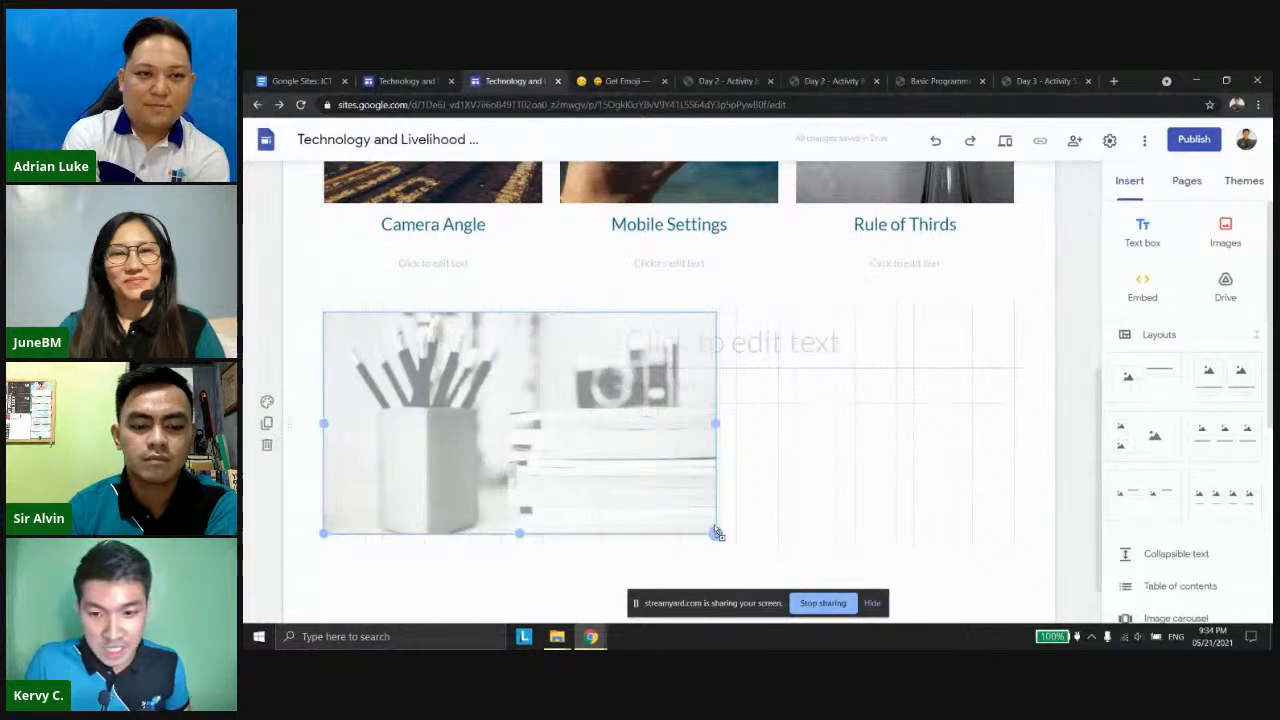
left_click_drag(713, 524, 715, 526)
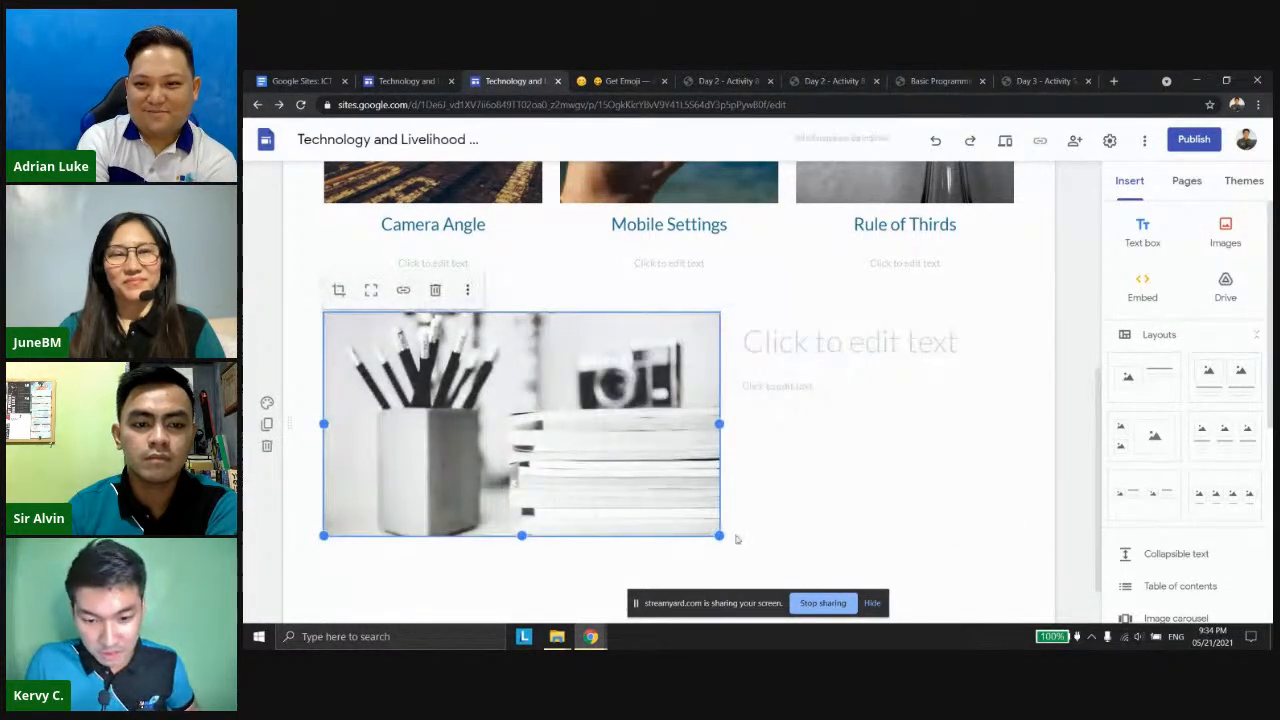
Try cropping the image to a narrow strip, undo it, and shrink the whole image to about two fifths of the content width.
left_click_drag(719, 535, 449, 516)
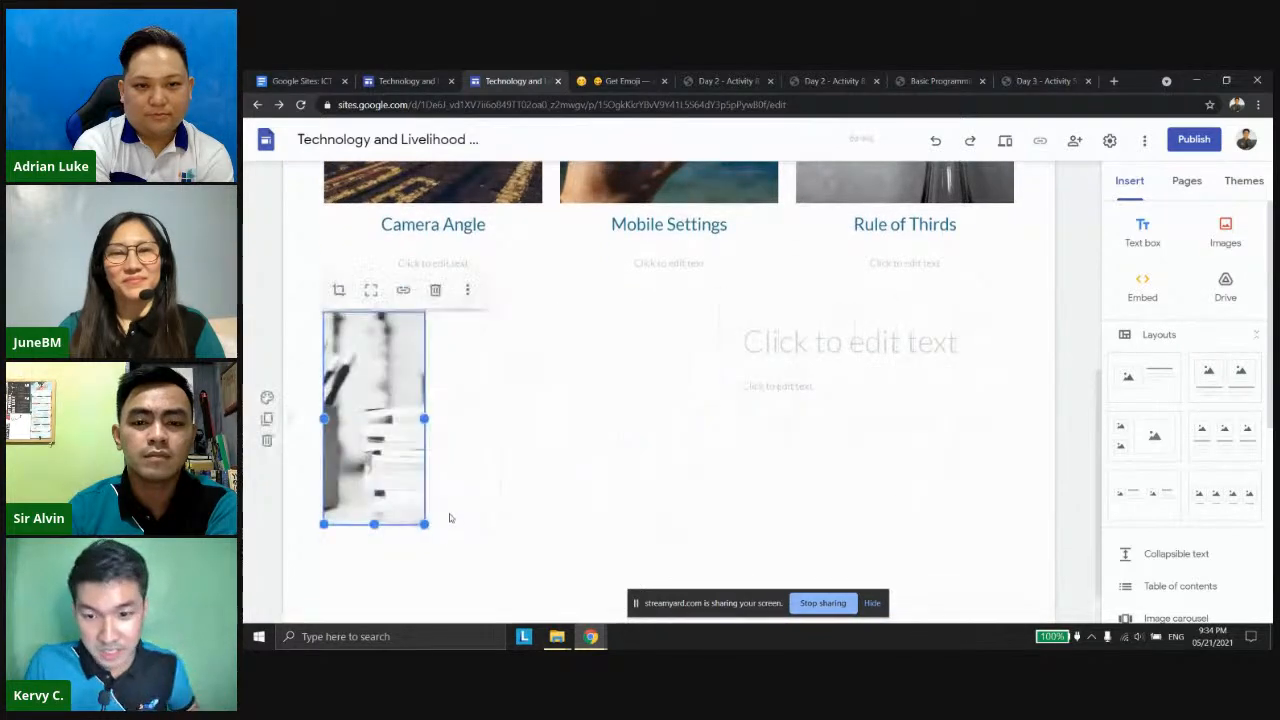
key("ctrl+z")
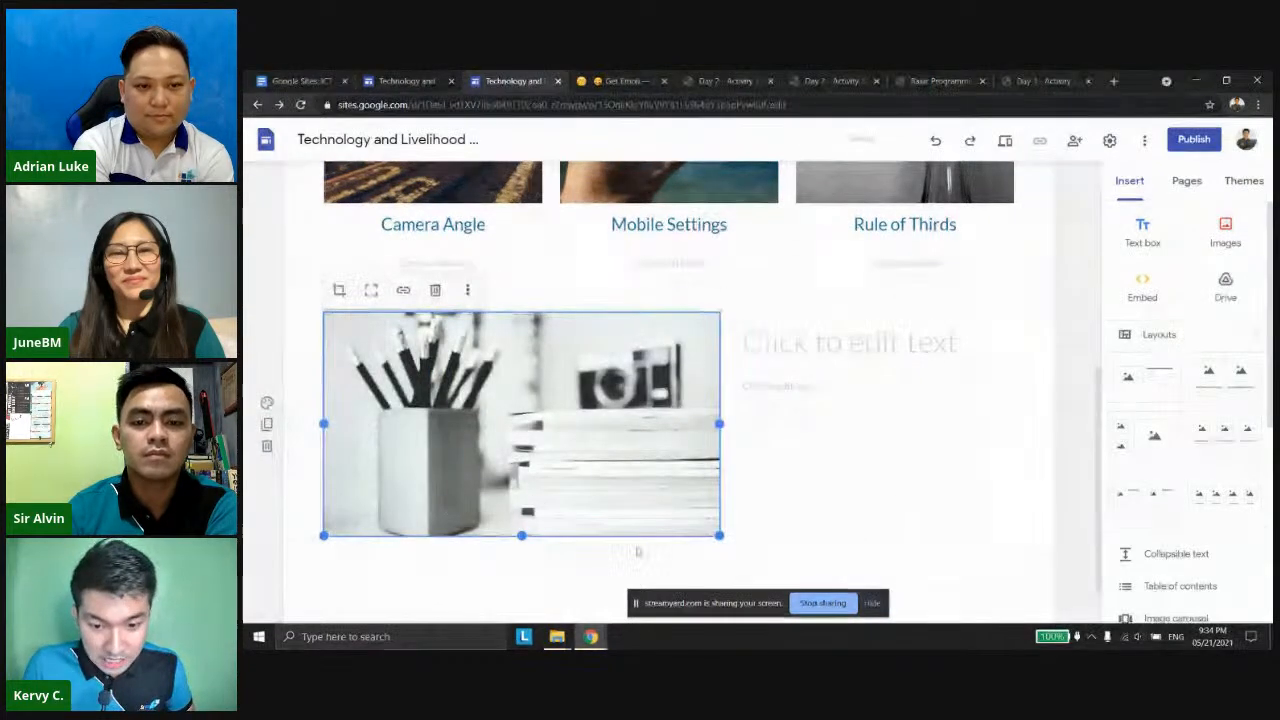
left_click_drag(719, 535, 603, 412)
left_click(677, 451)
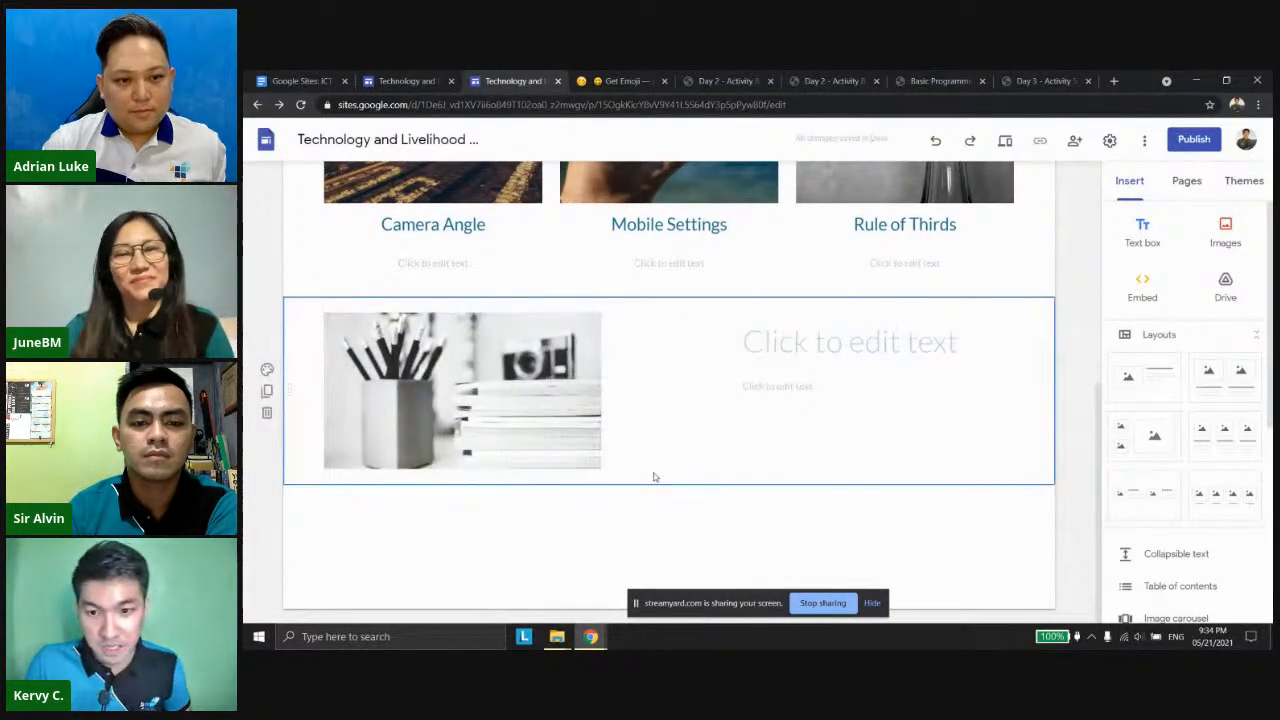
Copy the heading "ILLUSTRATION" from the "Google Sites: ICT Information" document in Google Docs into the title placeholder beside the image.
left_click(762, 354)
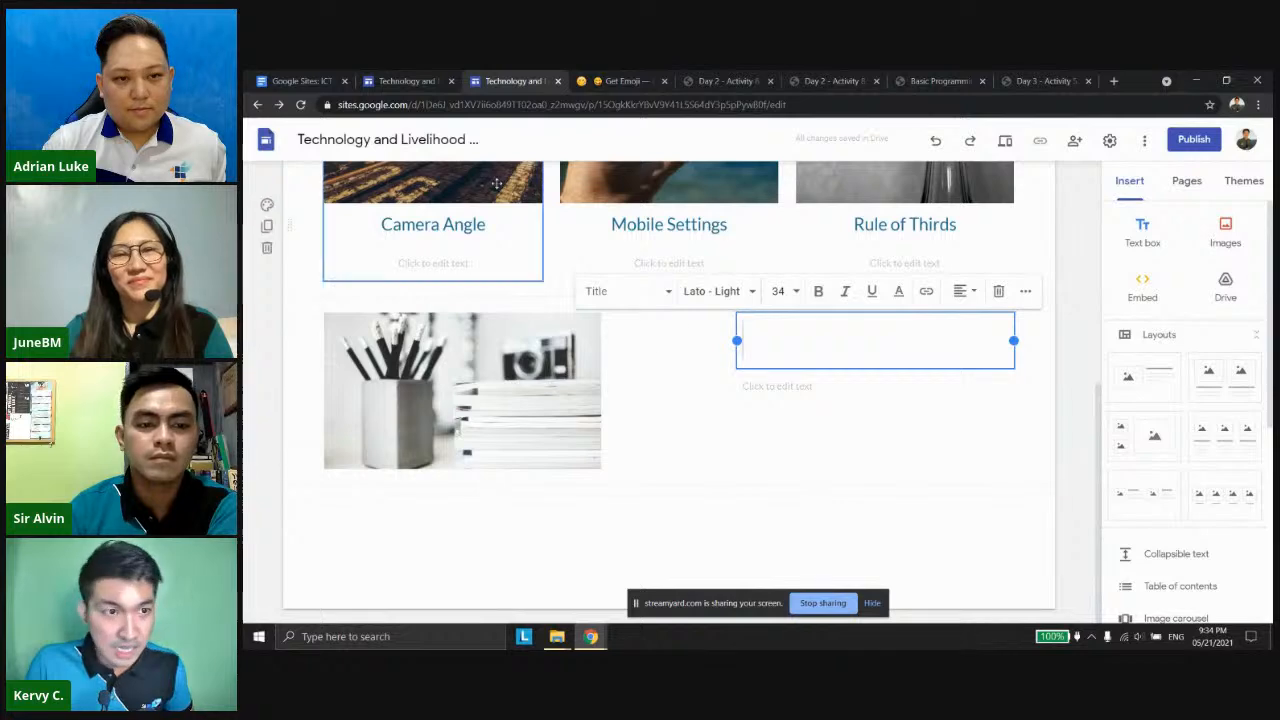
left_click(390, 81)
left_click(314, 78)
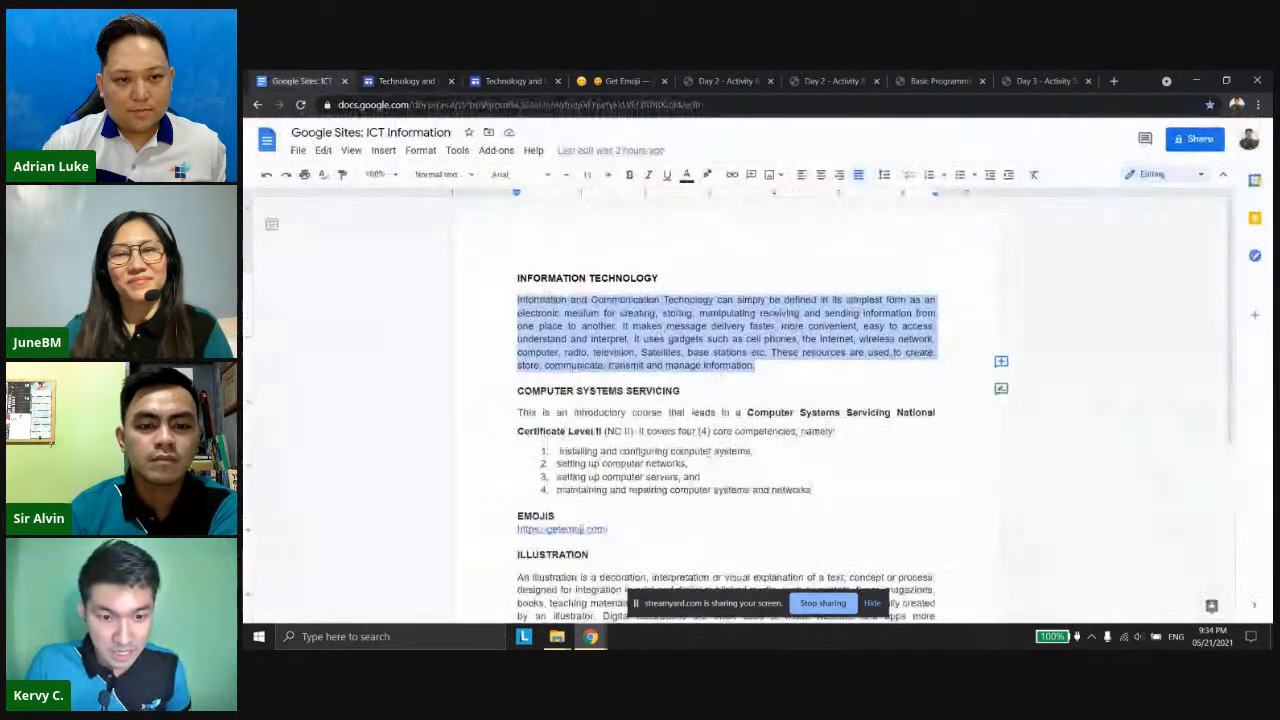
scroll(592, 432, "down", 3)
left_click_drag(592, 428, 515, 421)
key("ctrl+c")
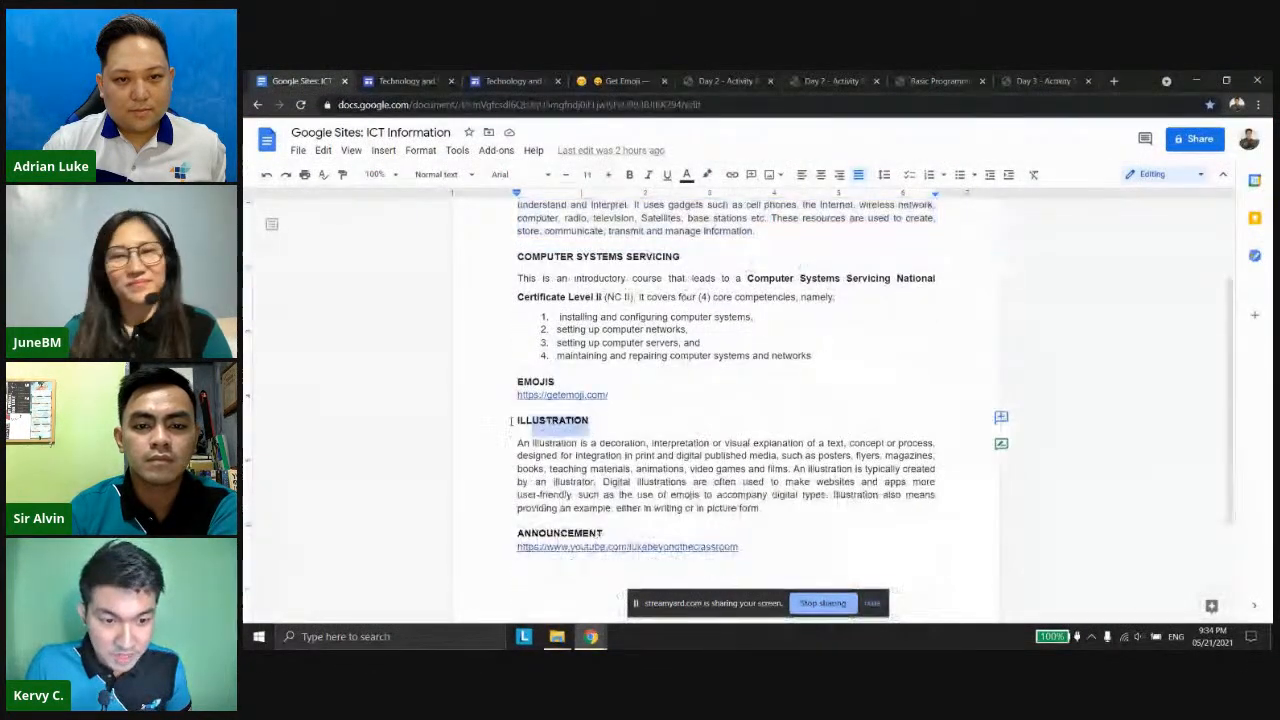
left_click(490, 80)
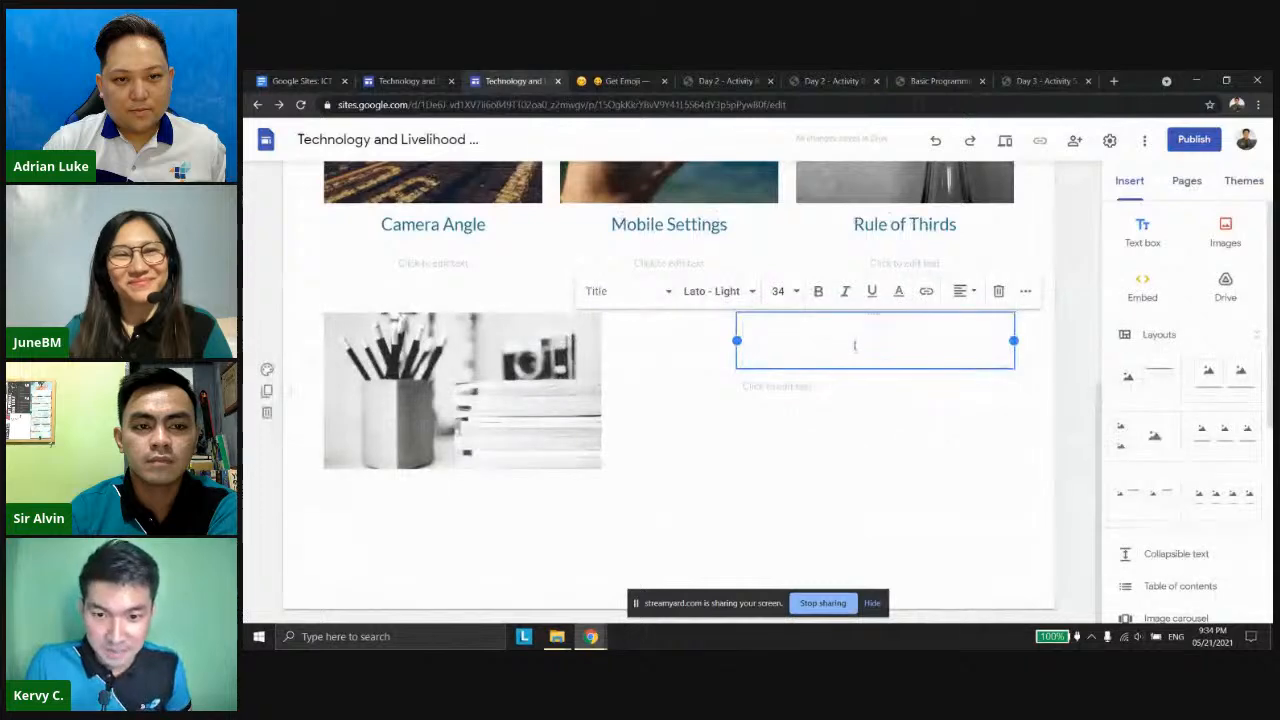
key("ctrl+v")
Apply the Heading style to the whole "ILLUSTRATION" text beside the image.
key("ctrl+a")
left_click(647, 298)
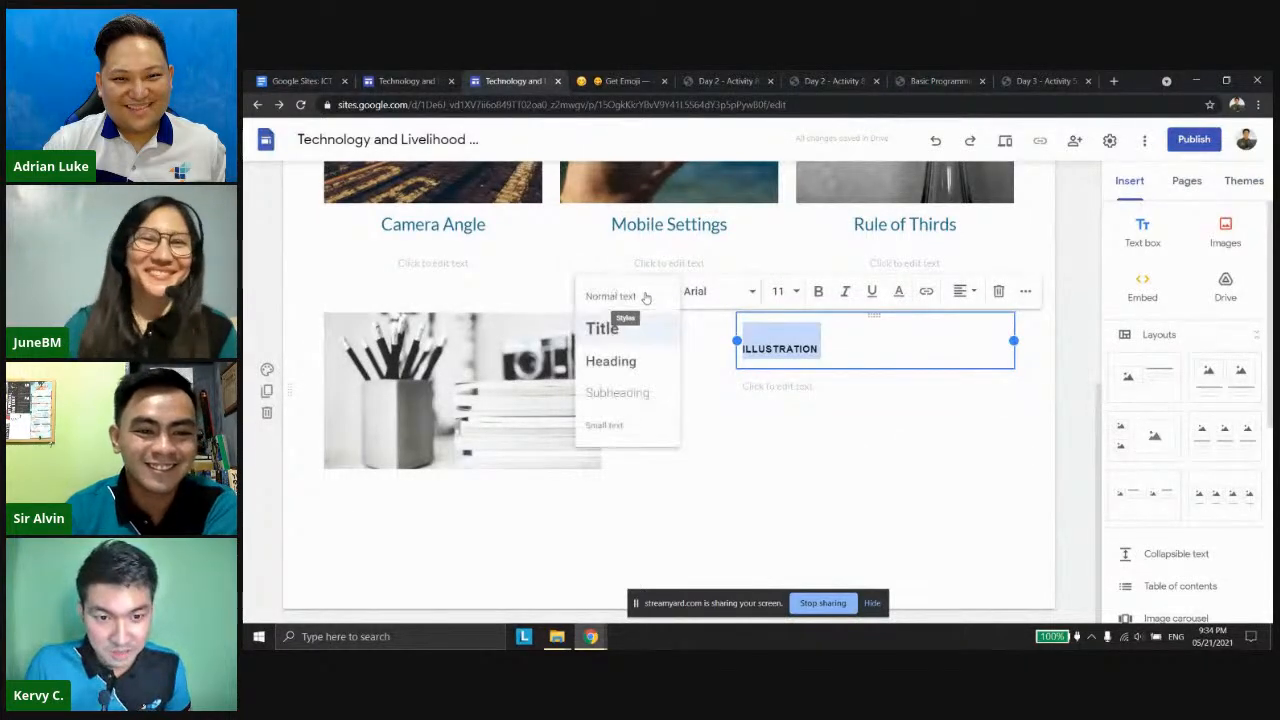
left_click(638, 372)
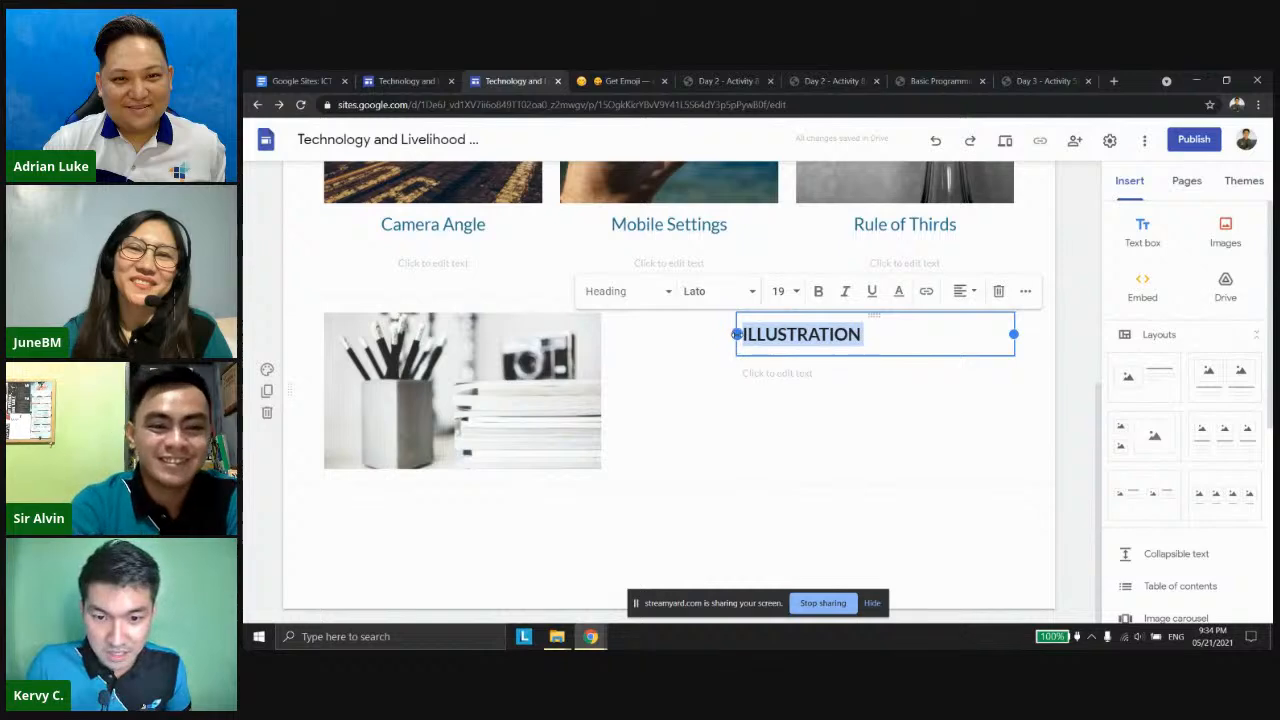
Copy the paragraph under ILLUSTRATION from the "Google Sites: ICT Information" document into the text placeholder below the ILLUSTRATION heading on the Mobile Photography page.
left_click(302, 80)
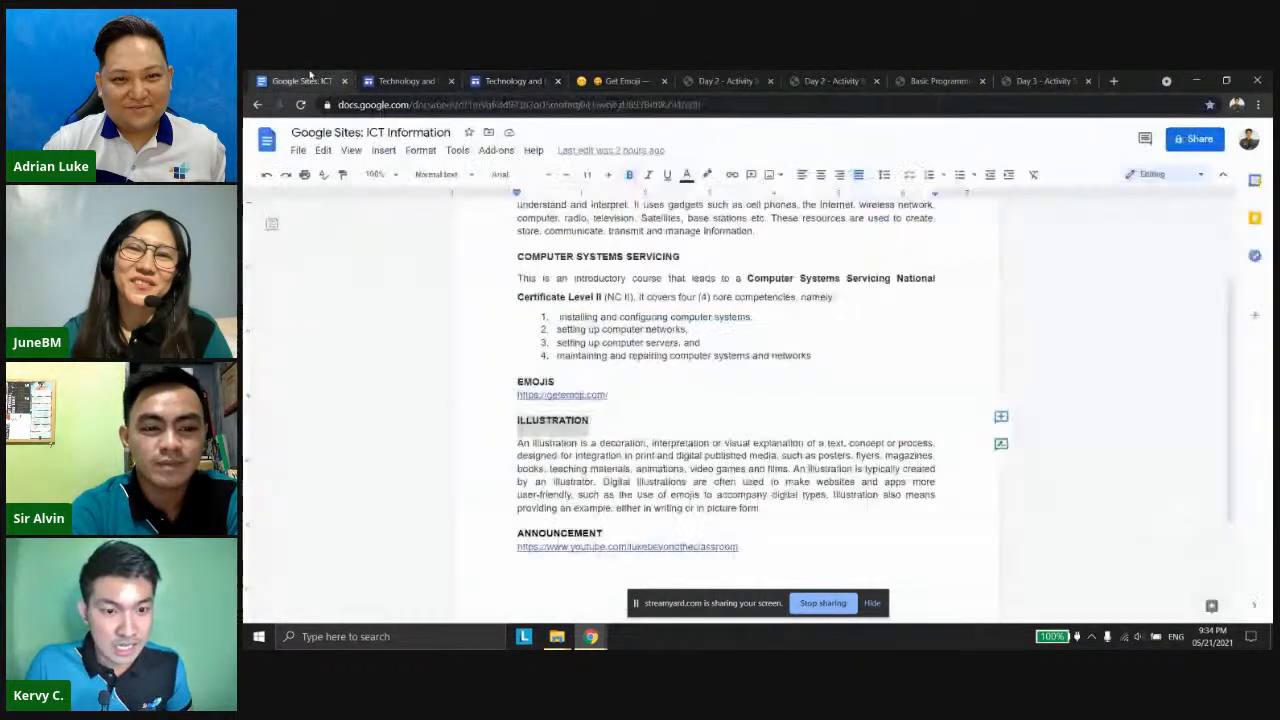
left_click_drag(763, 509, 494, 445)
key("ctrl+c")
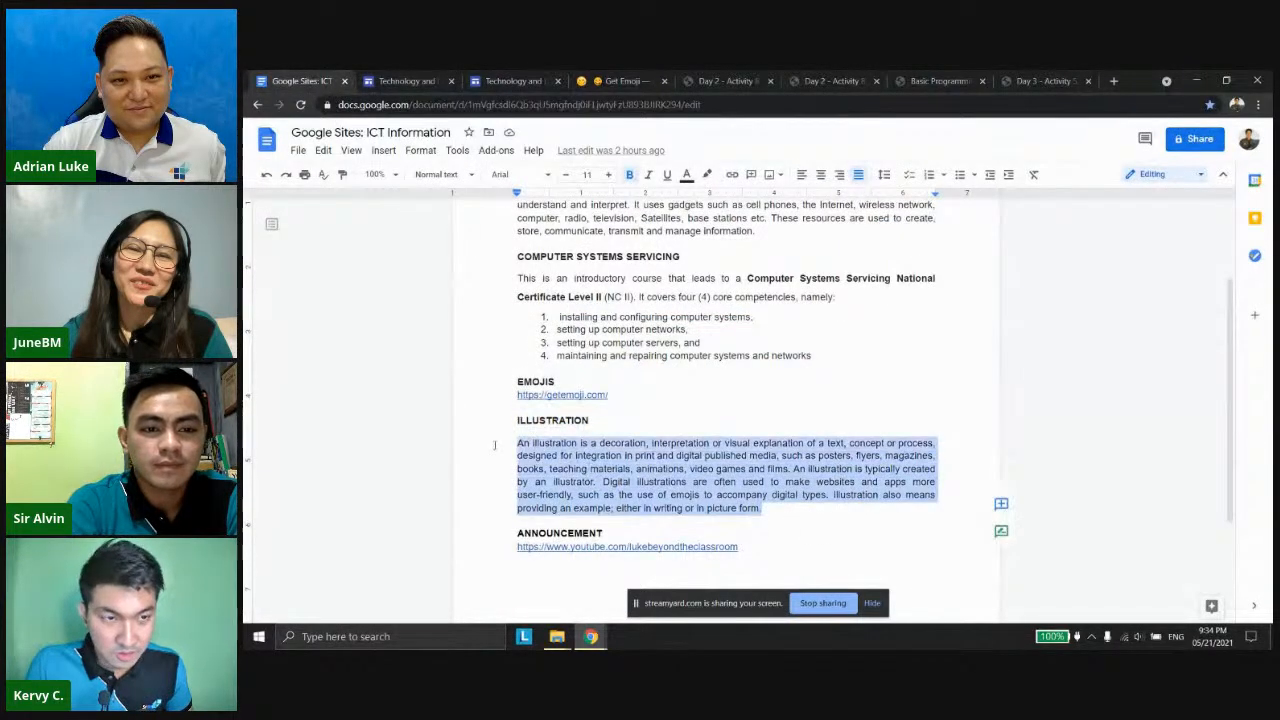
left_click(405, 80)
left_click(512, 80)
left_click(730, 373)
key("ctrl+v")
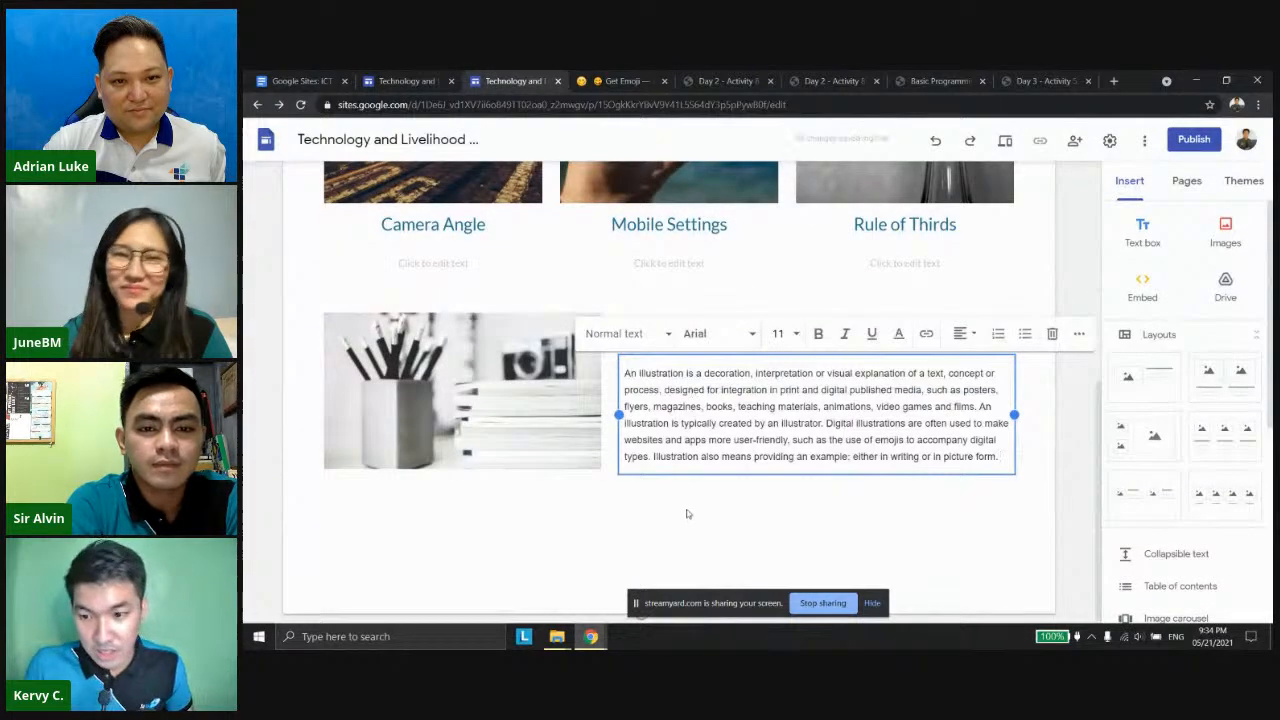
left_click(686, 514)
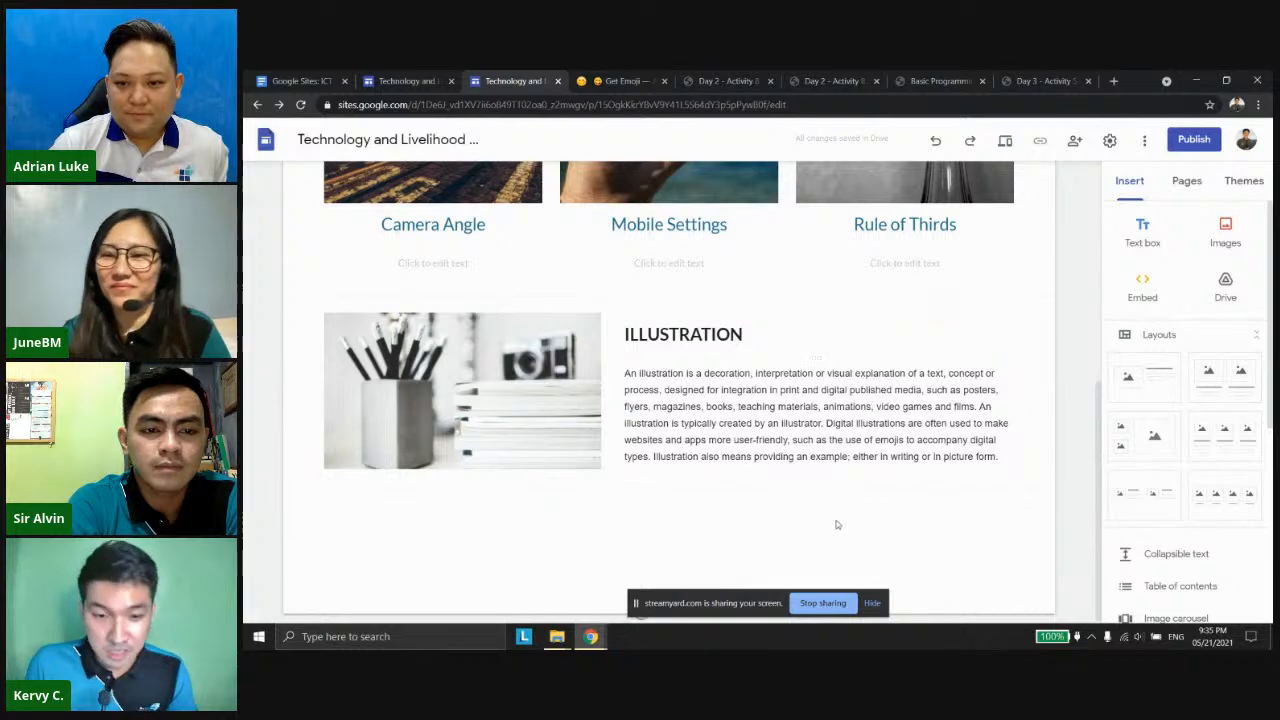
Set the background of the illustration section to Emphasis 2.
scroll(757, 404, "up", 2)
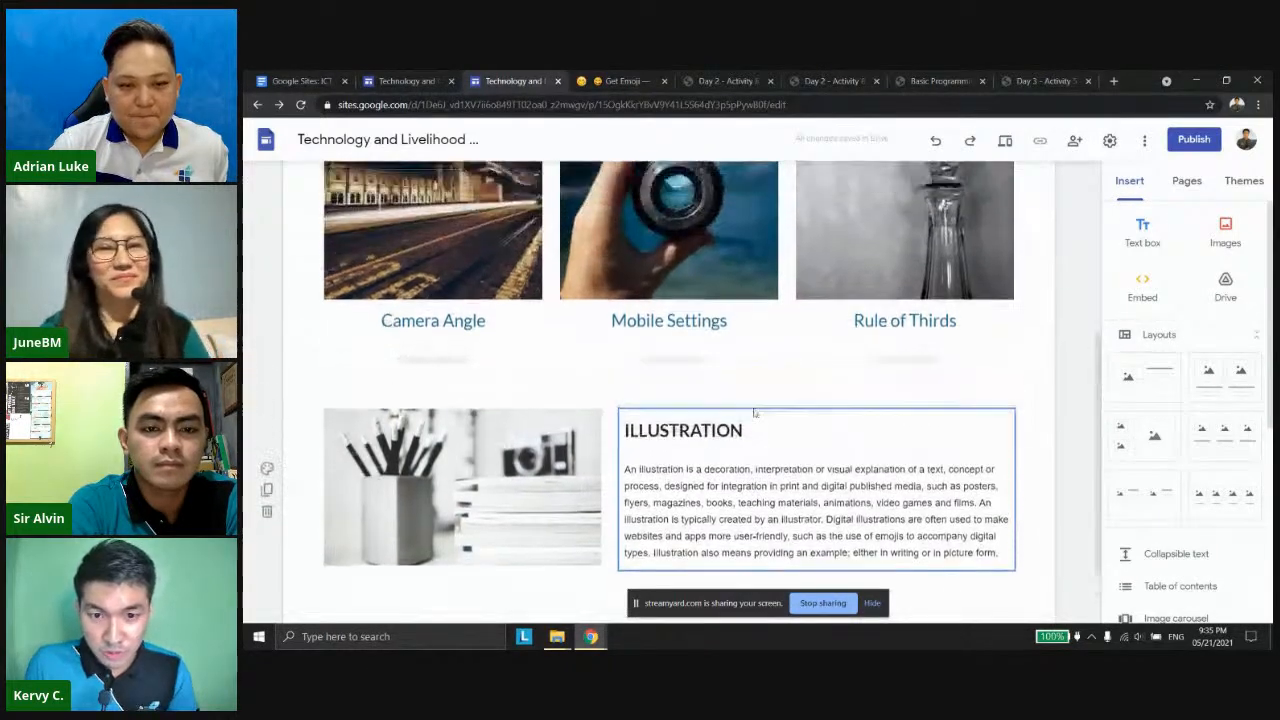
scroll(908, 436, "down", 1)
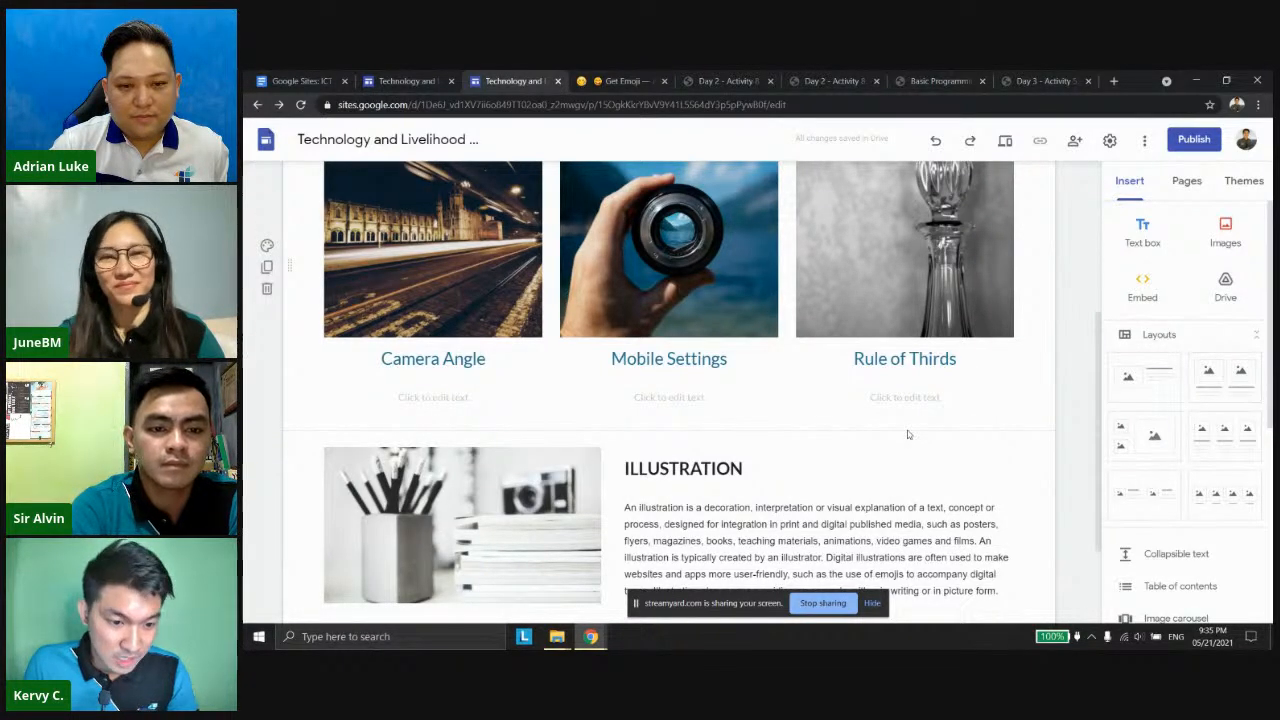
scroll(901, 431, "down", 1)
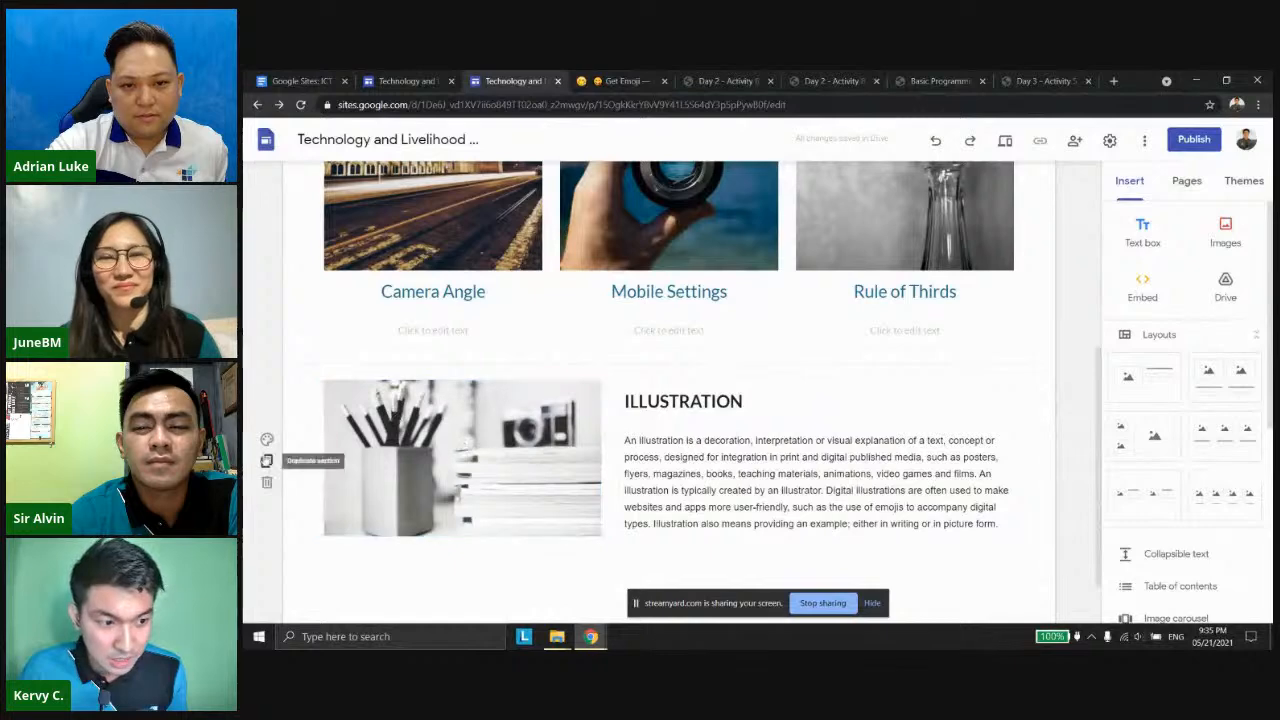
left_click(268, 440)
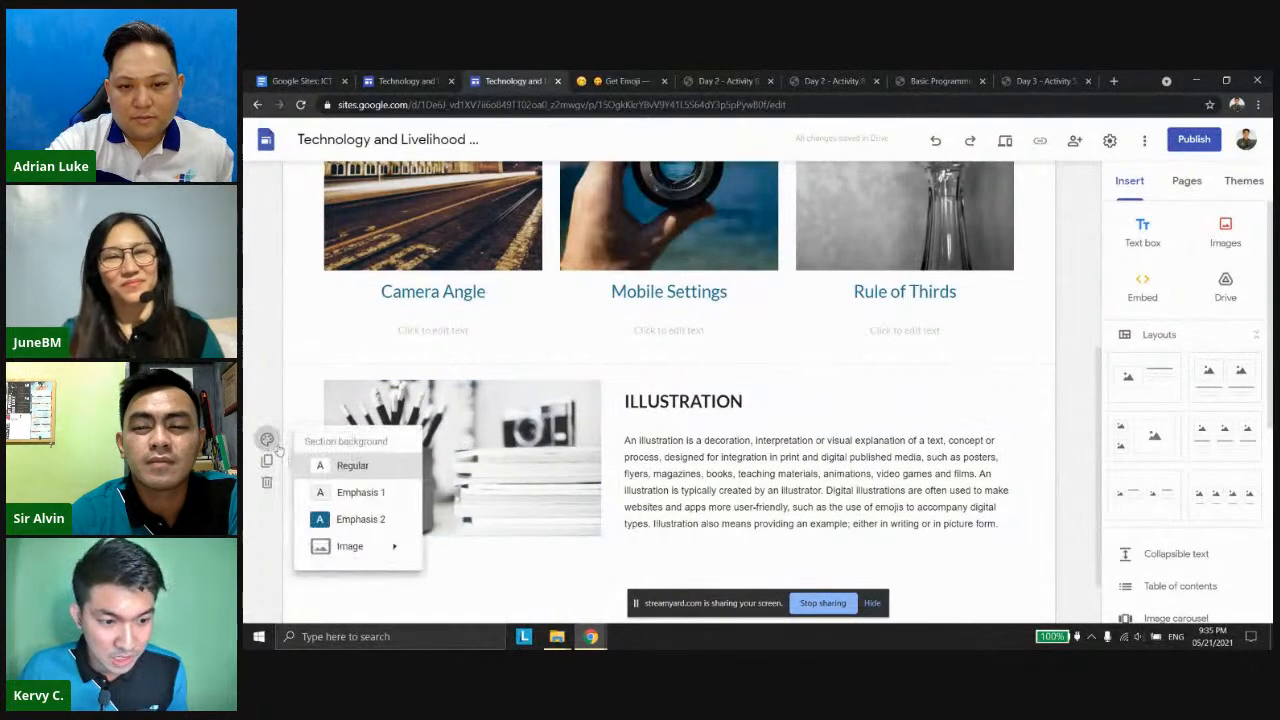
left_click(360, 519)
Change the text color of the whole illustration paragraph to white.
left_click(689, 470)
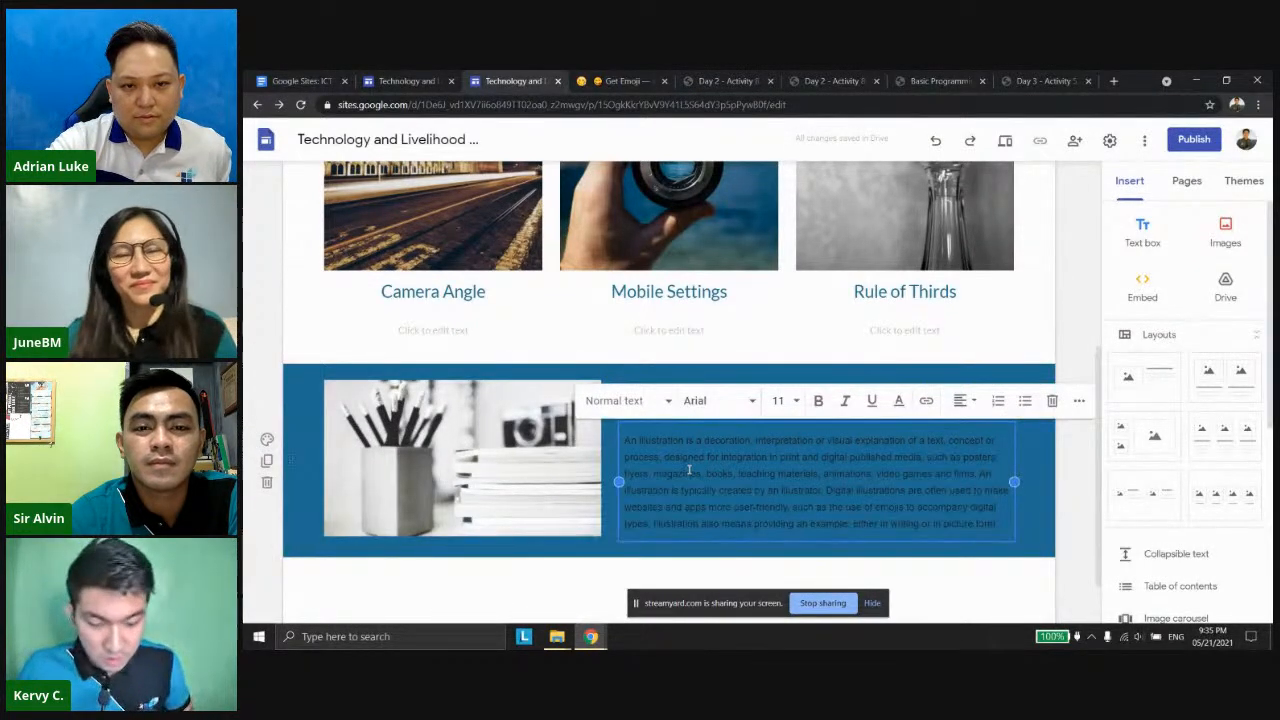
key("ctrl+a")
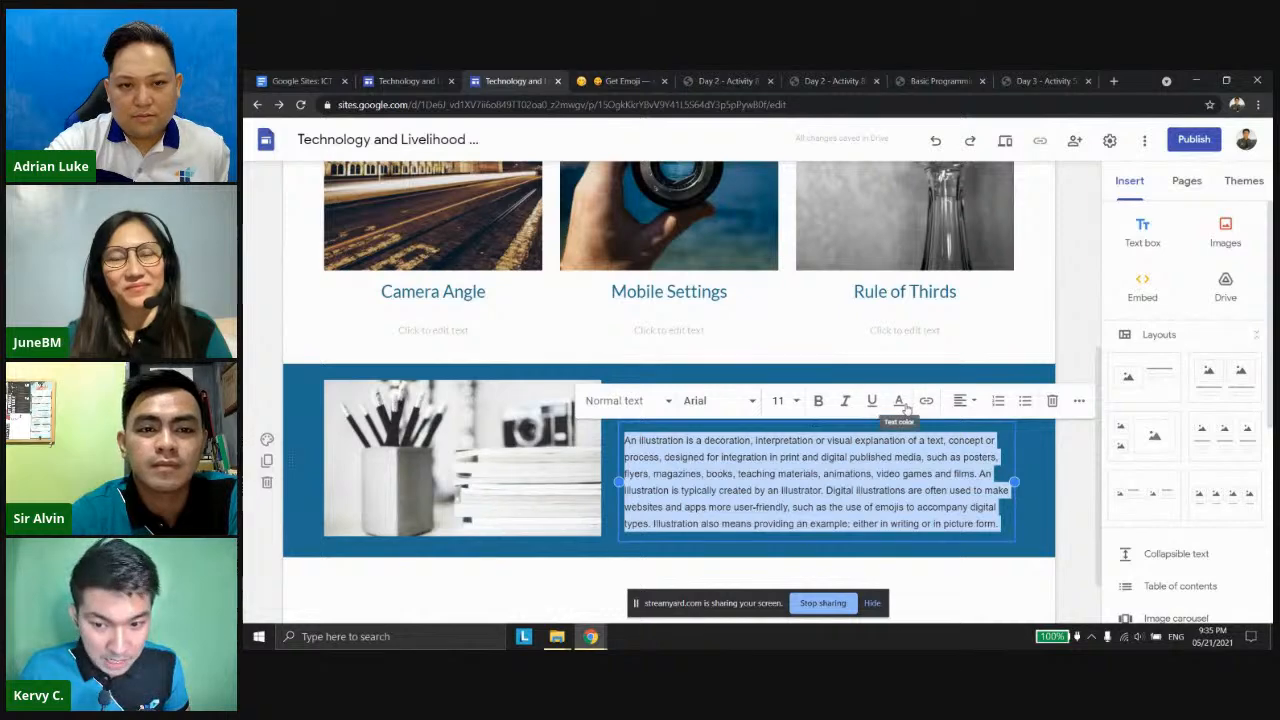
left_click(899, 400)
left_click(998, 438)
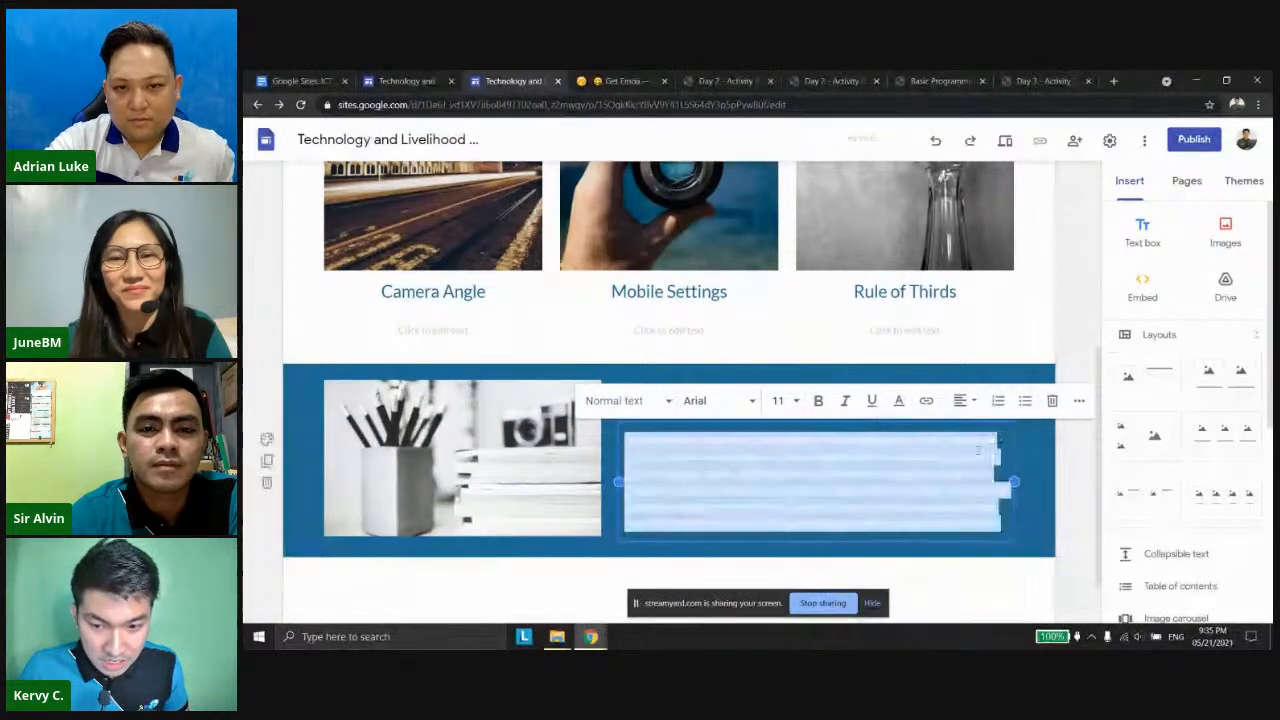
left_click(887, 475)
left_click(1043, 476)
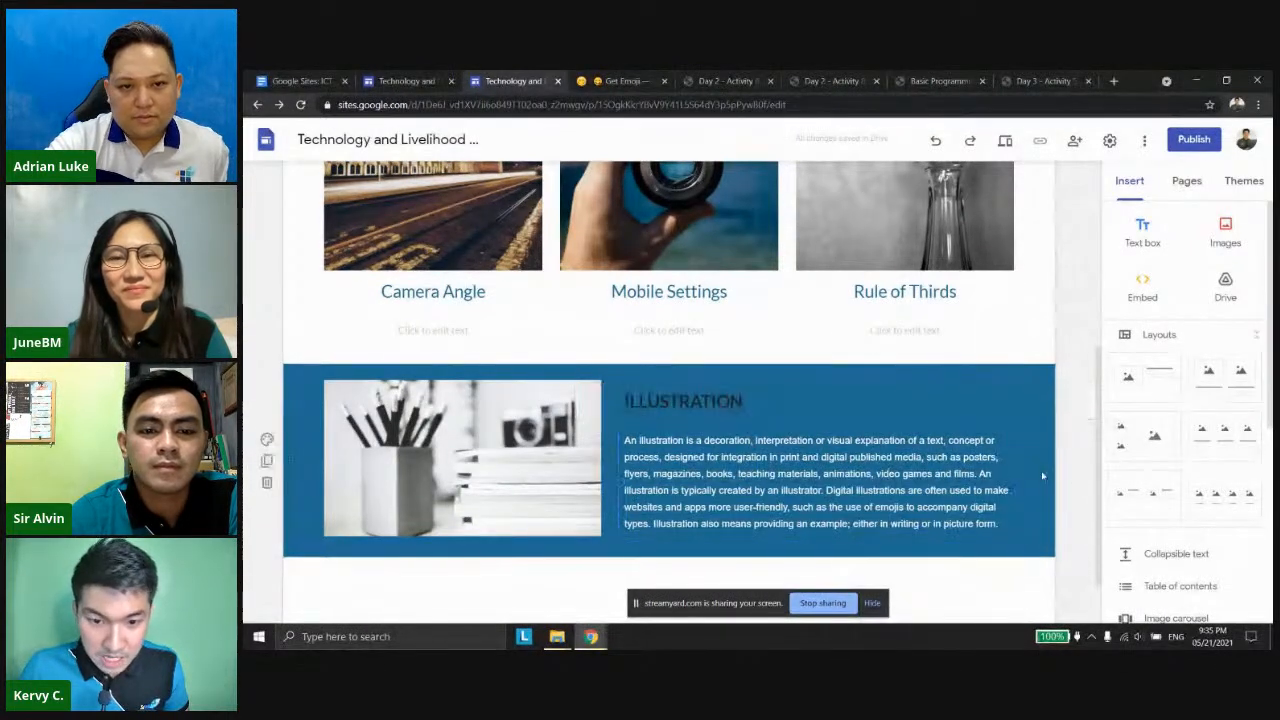
Change the text color of the "ILLUSTRATION" heading to white.
left_click(664, 404)
double_click(680, 401)
left_click(899, 358)
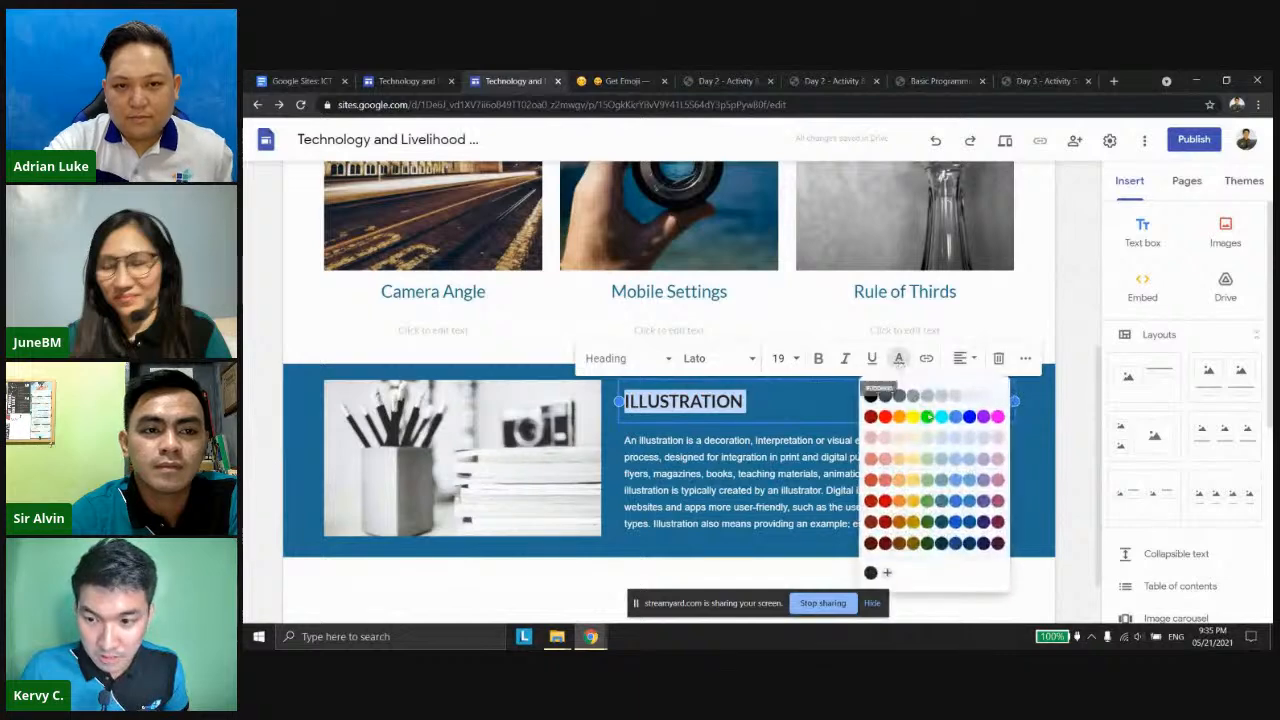
left_click(998, 396)
left_click(1078, 433)
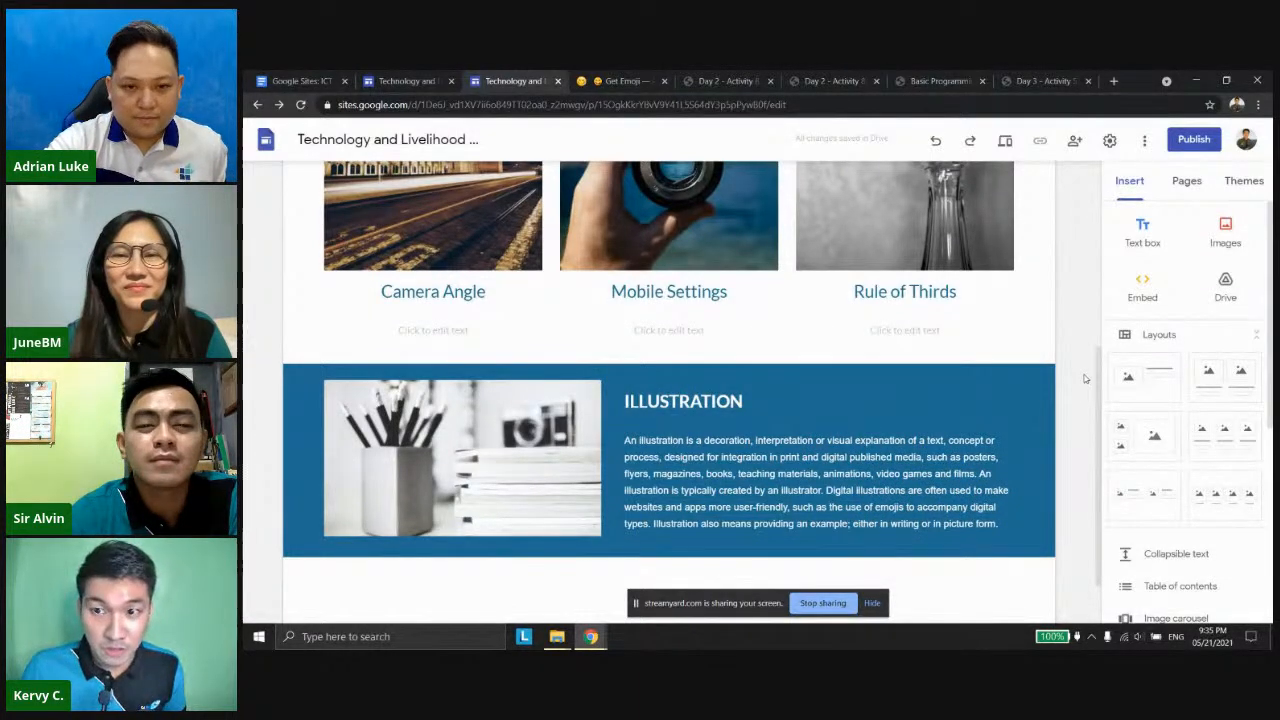
Preview the Mobile Photography page down to the illustration section, and return to the editor.
left_click(1006, 140)
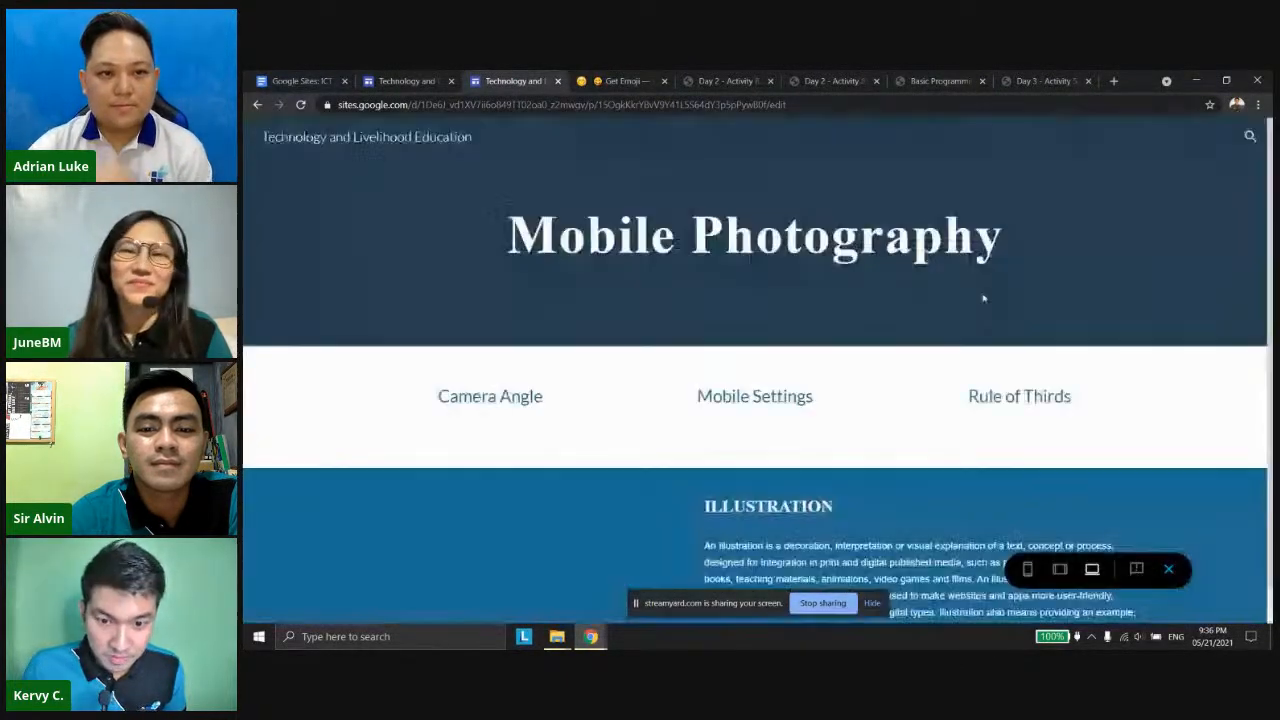
scroll(983, 298, "down", 3)
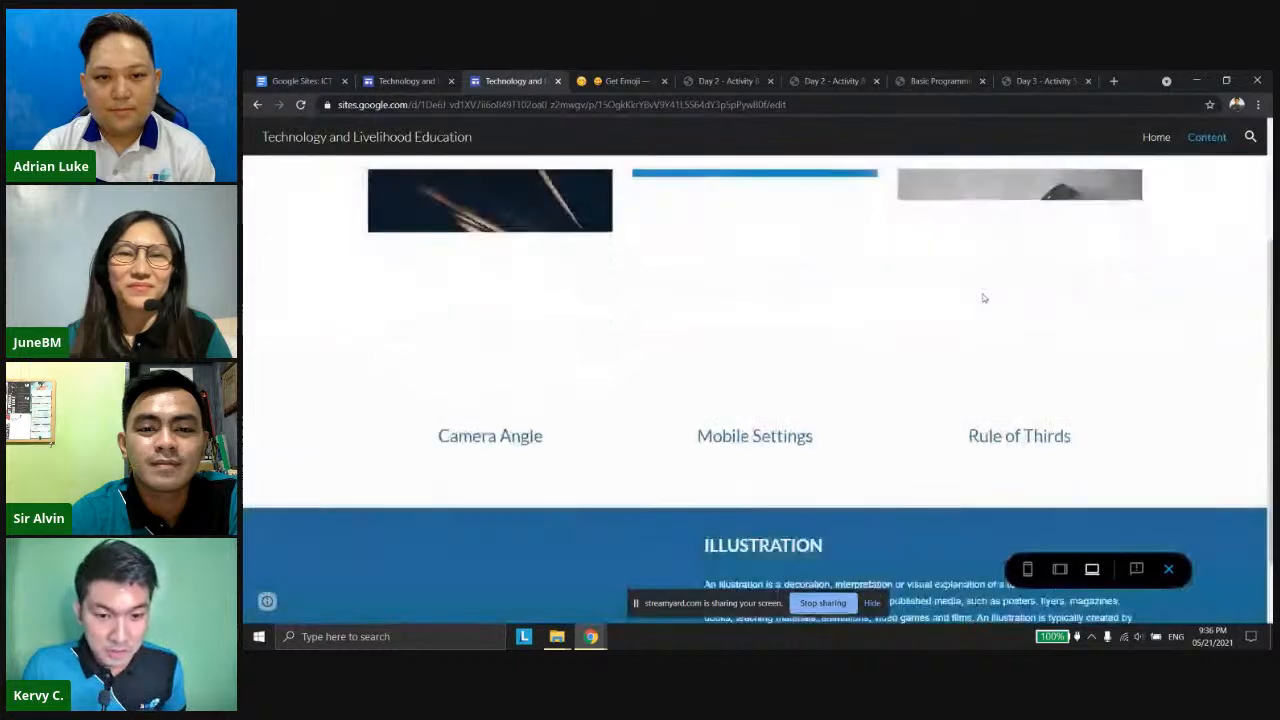
scroll(983, 298, "down", 1)
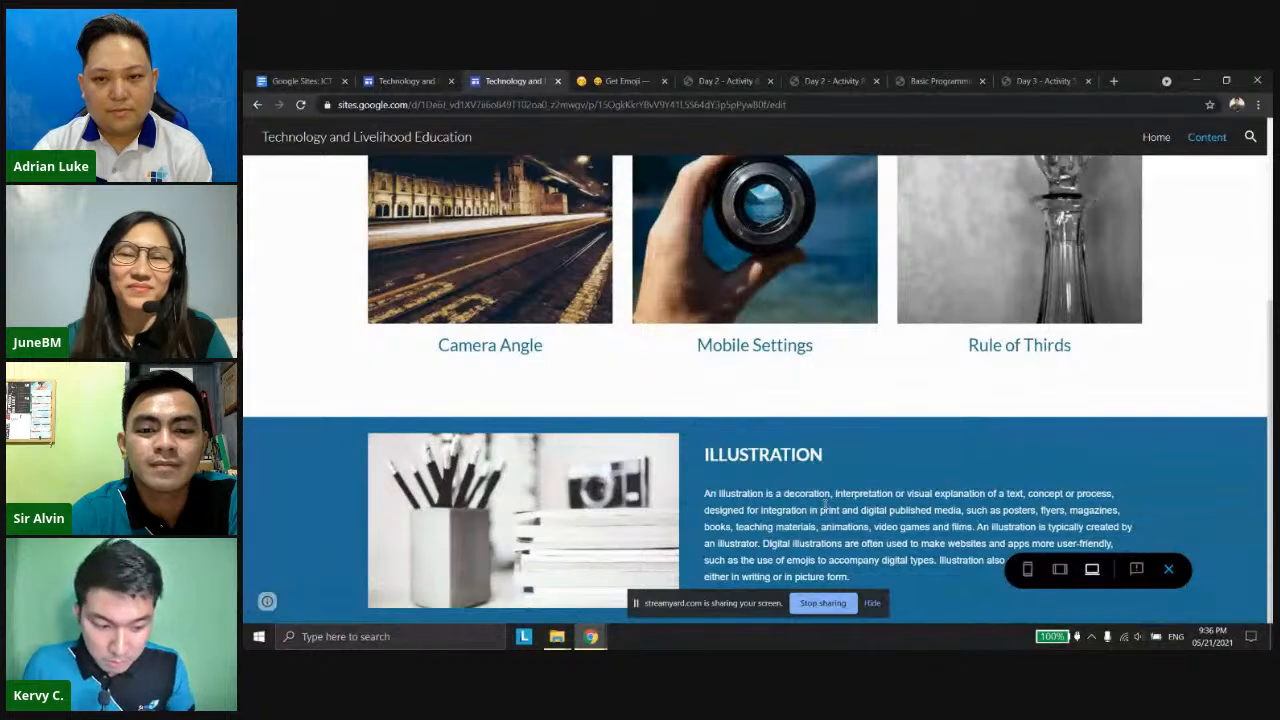
left_click(1170, 569)
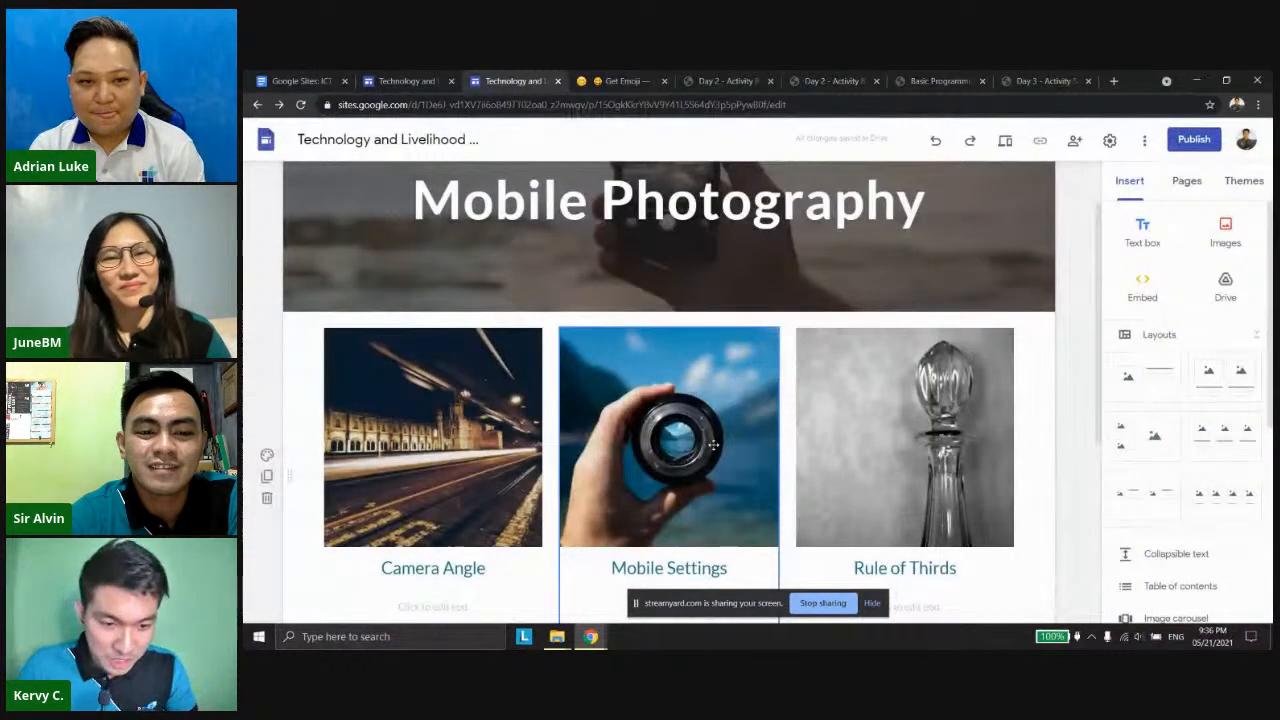
scroll(708, 443, "down", 2)
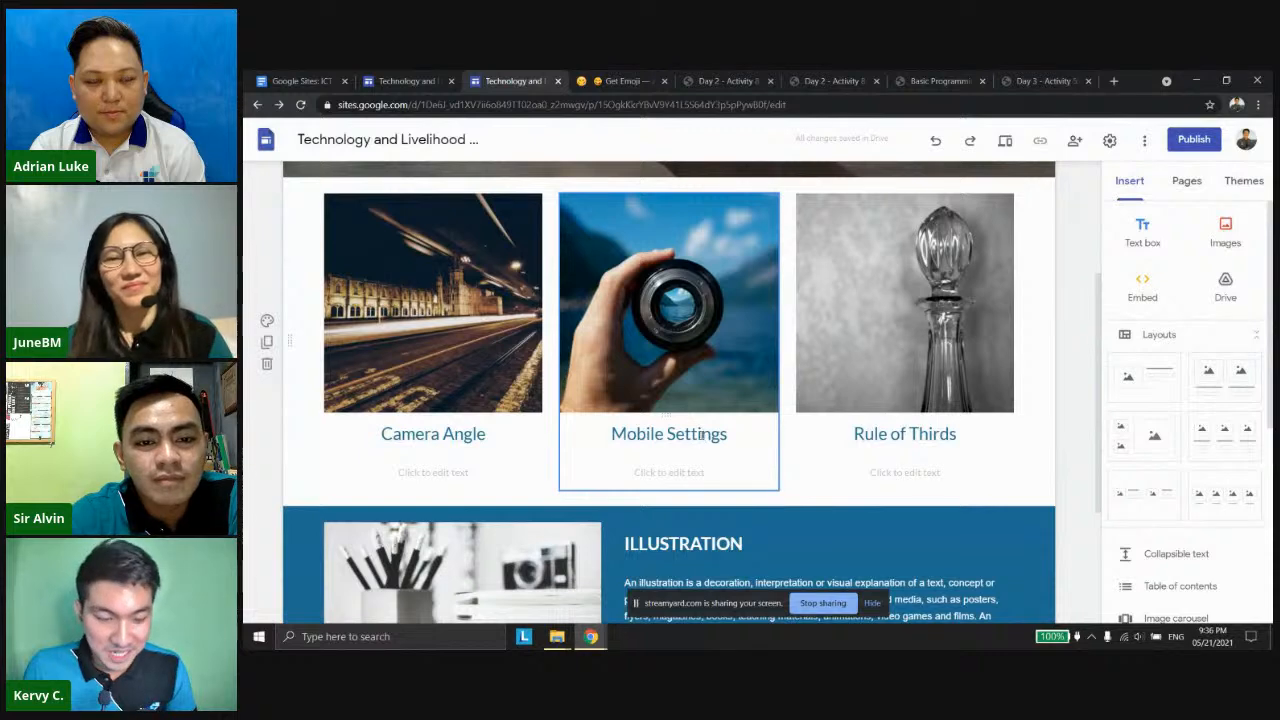
scroll(704, 390, "down", 1)
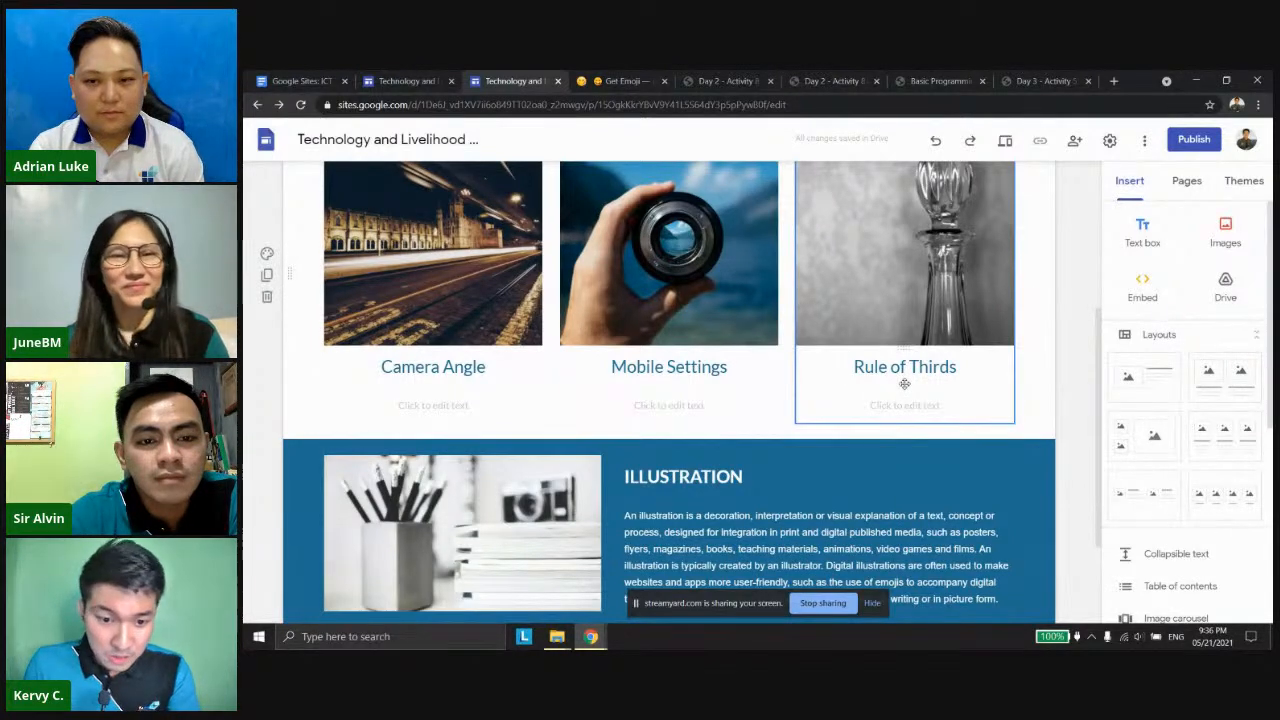
scroll(897, 387, "up", 3)
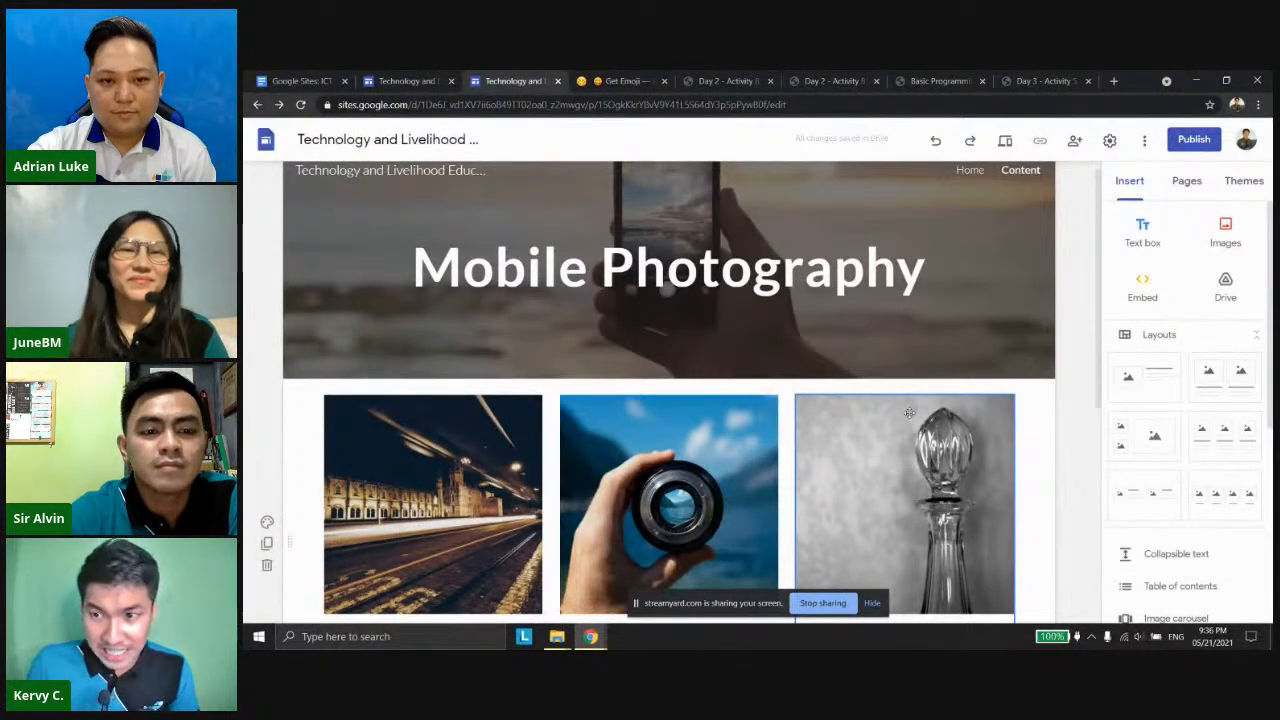
scroll(981, 370, "up", 1)
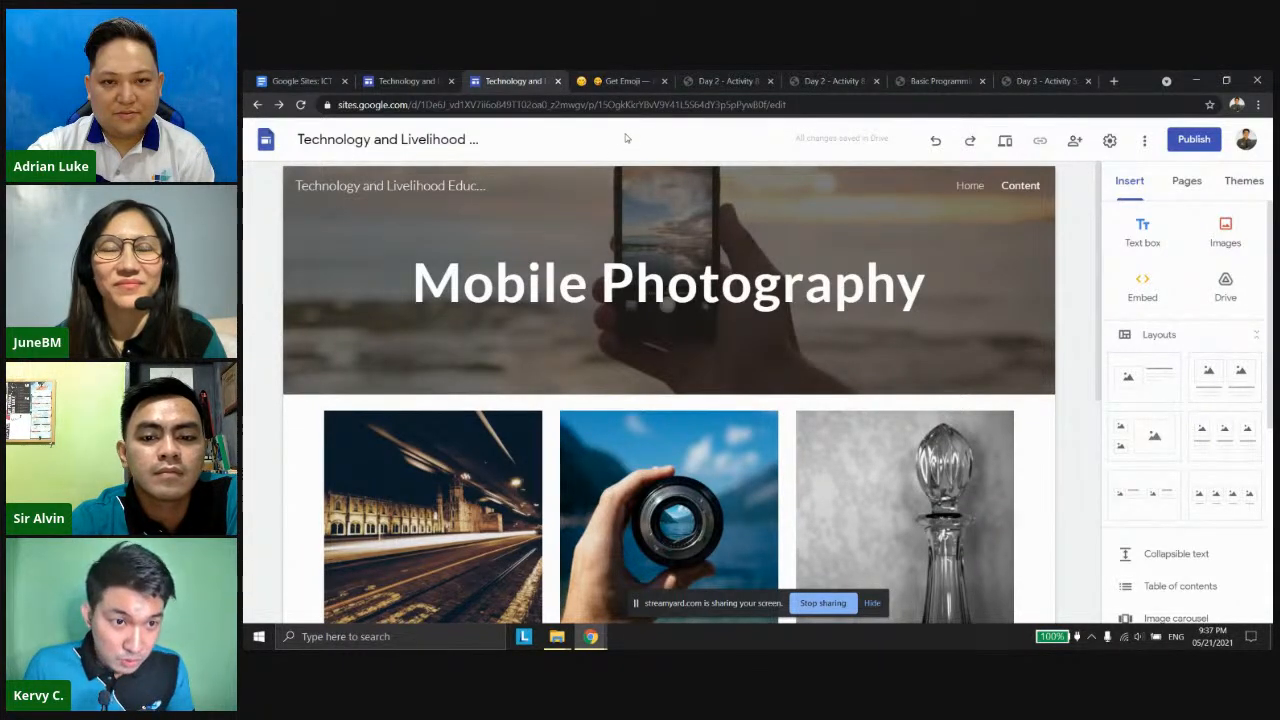
left_click(619, 81)
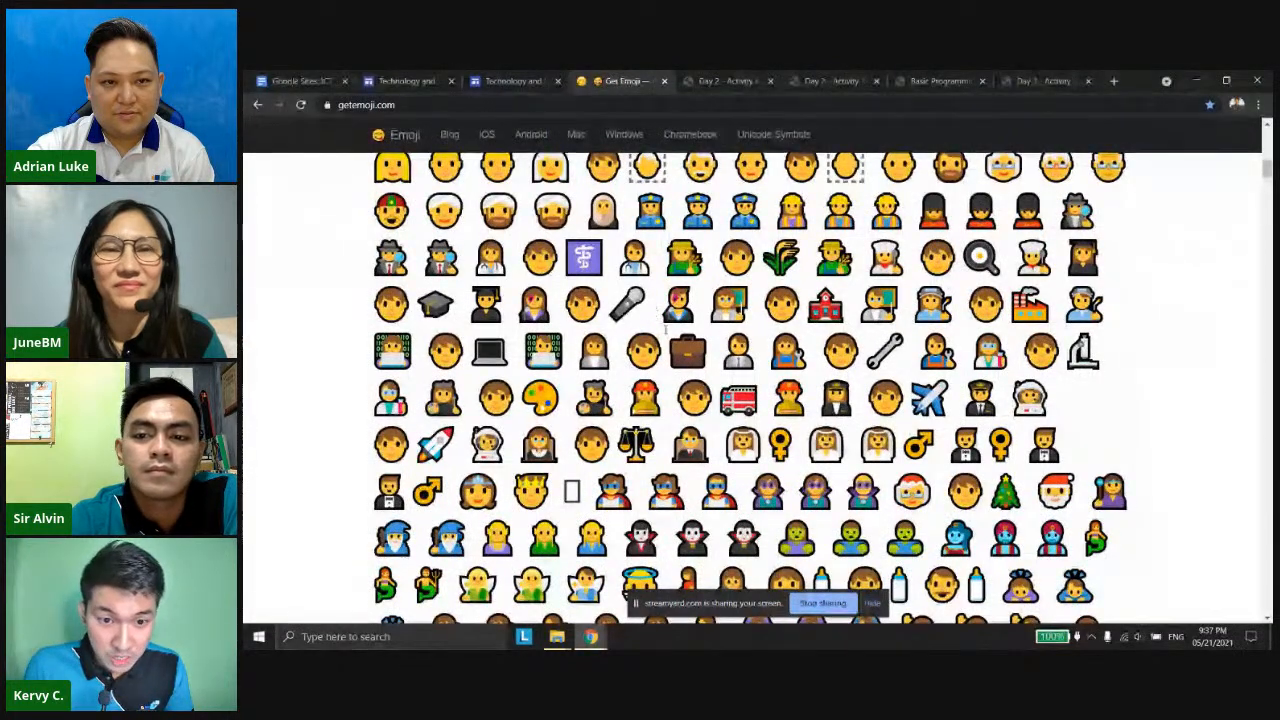
scroll(666, 330, "up", 1)
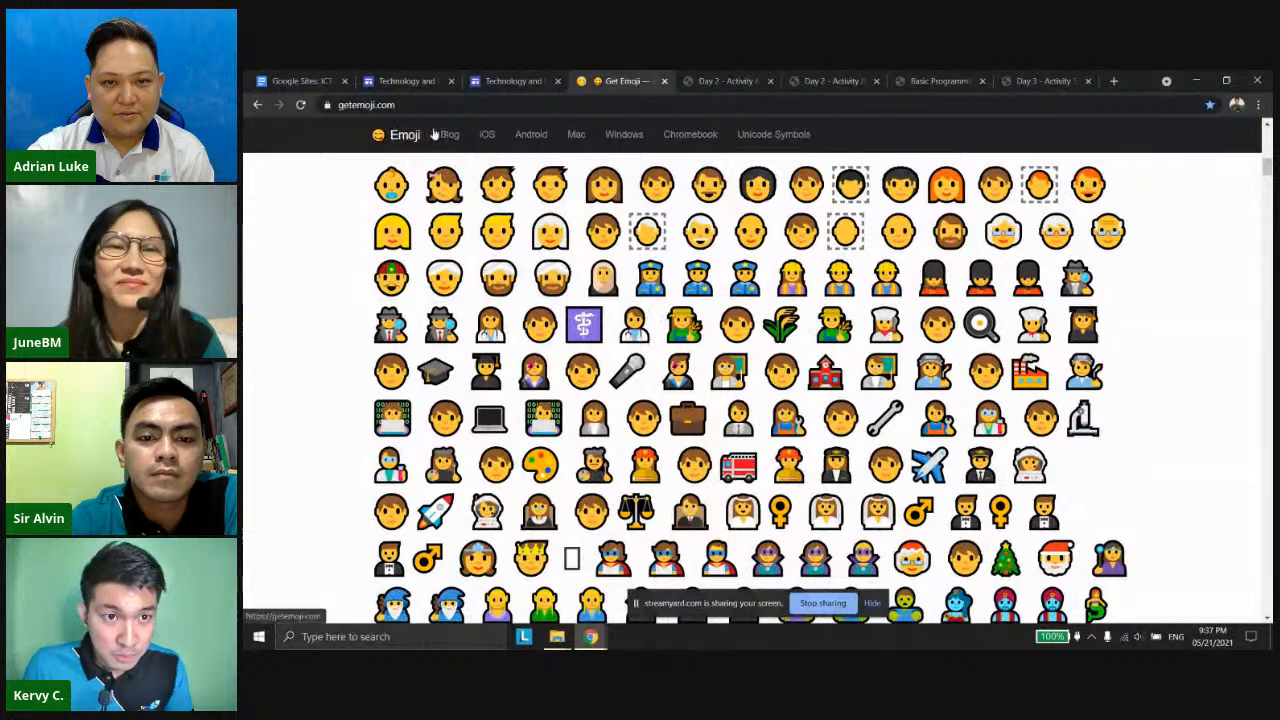
left_click(521, 81)
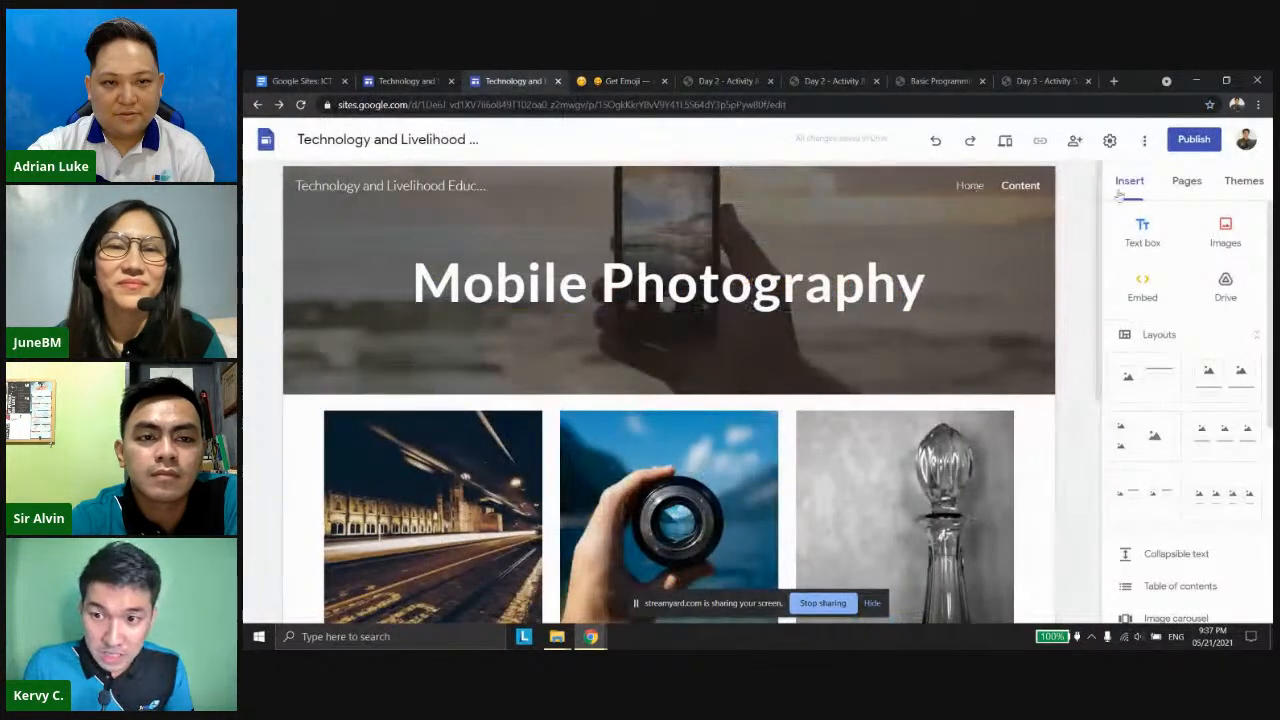
Open the properties of the Home page with its name ready for editing.
left_click(1187, 181)
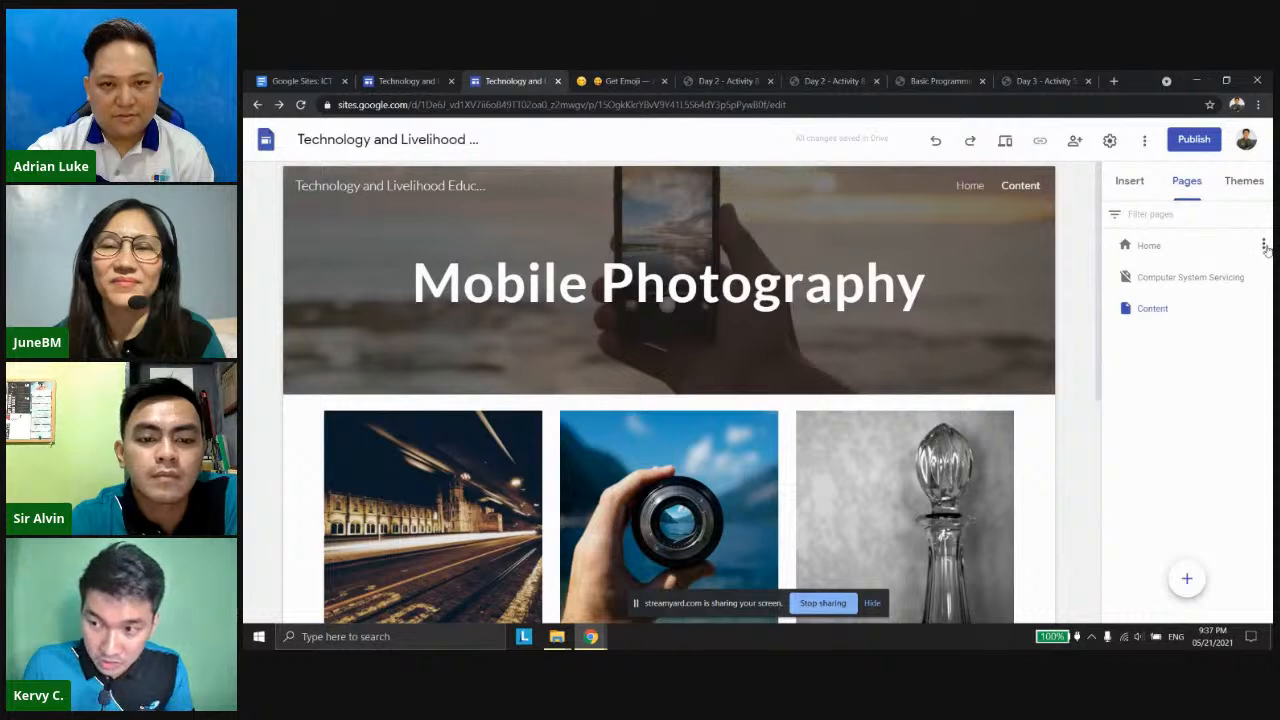
left_click(1265, 246)
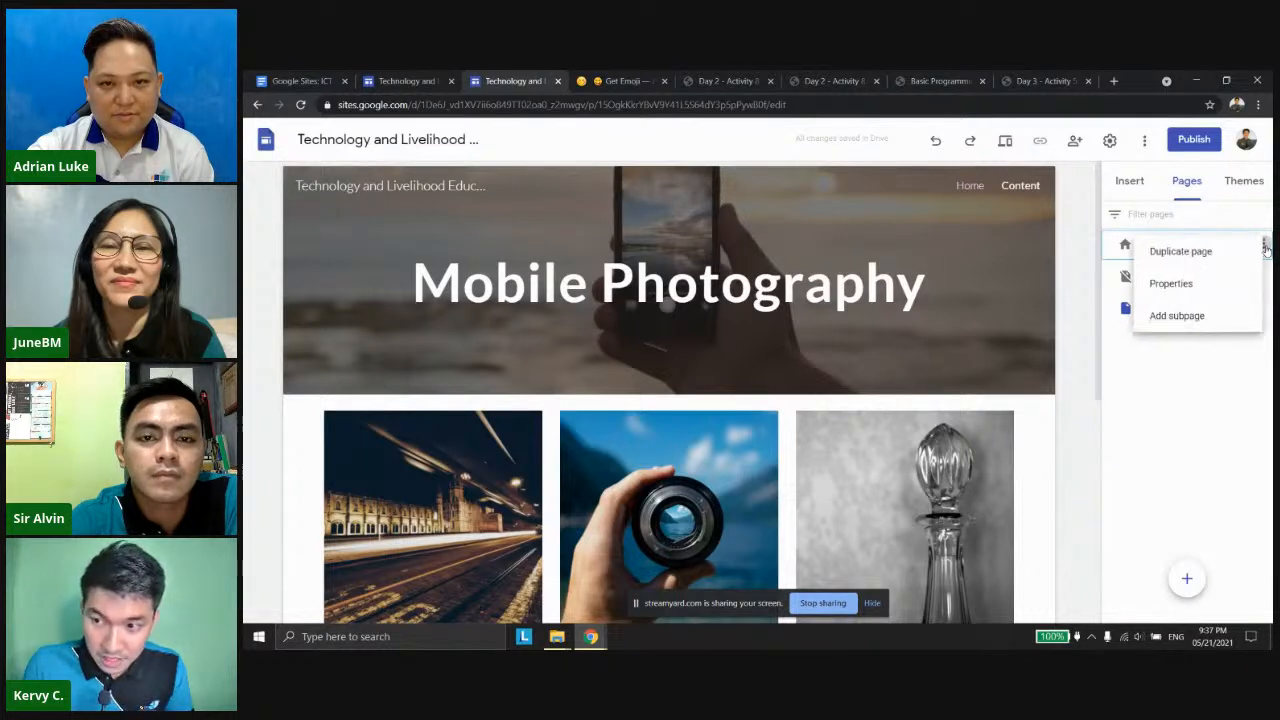
left_click(1188, 286)
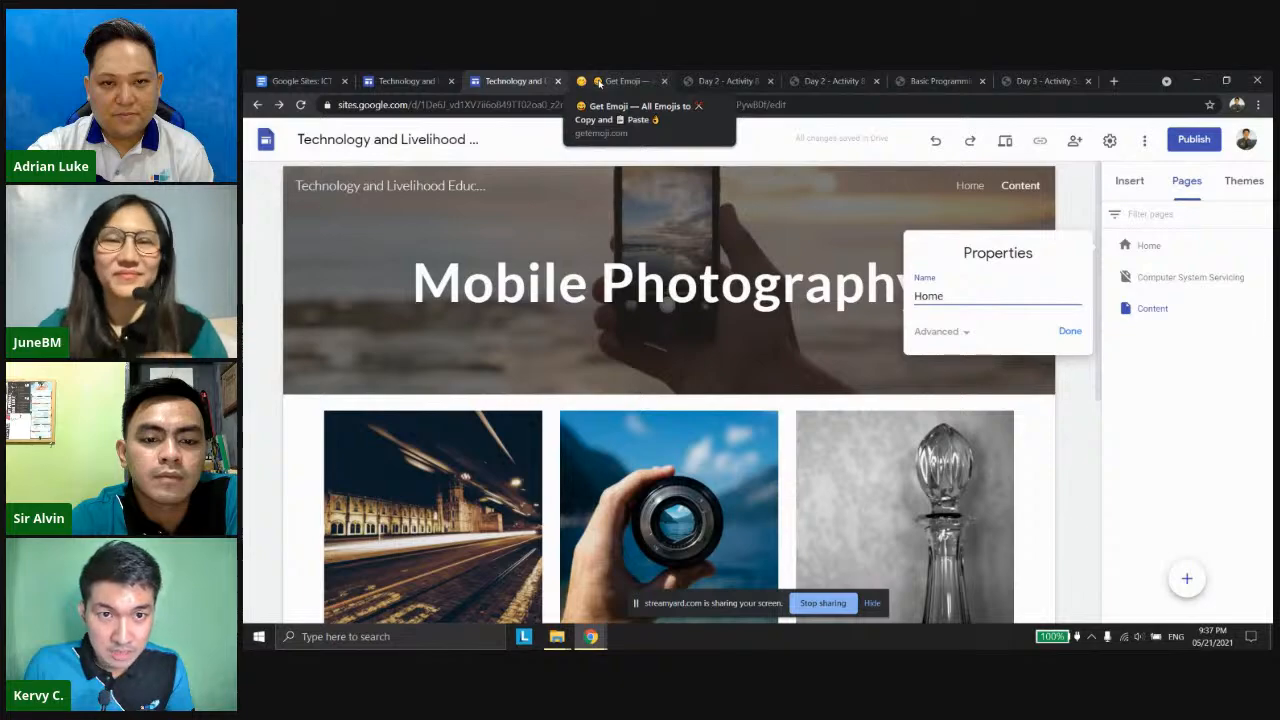
Switch to the Get Emoji site and copy the plain house emoji from the Travel & Places section.
left_click(599, 83)
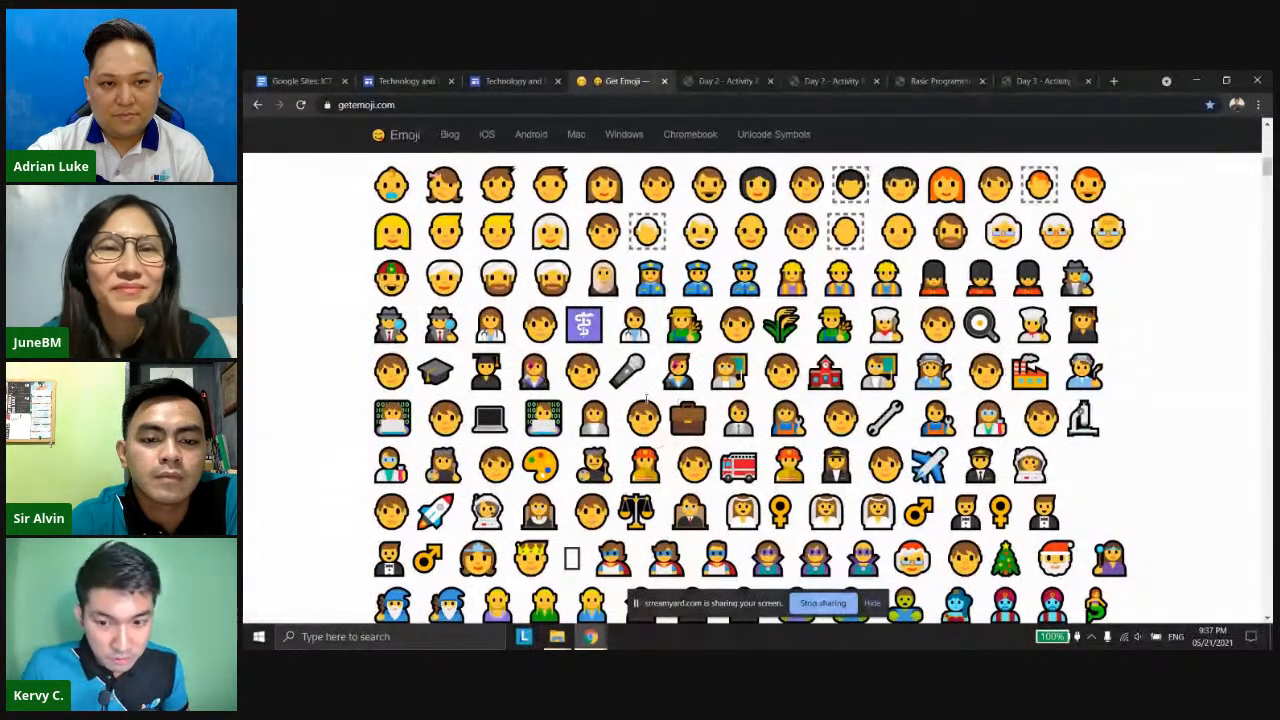
scroll(635, 397, "down", 1)
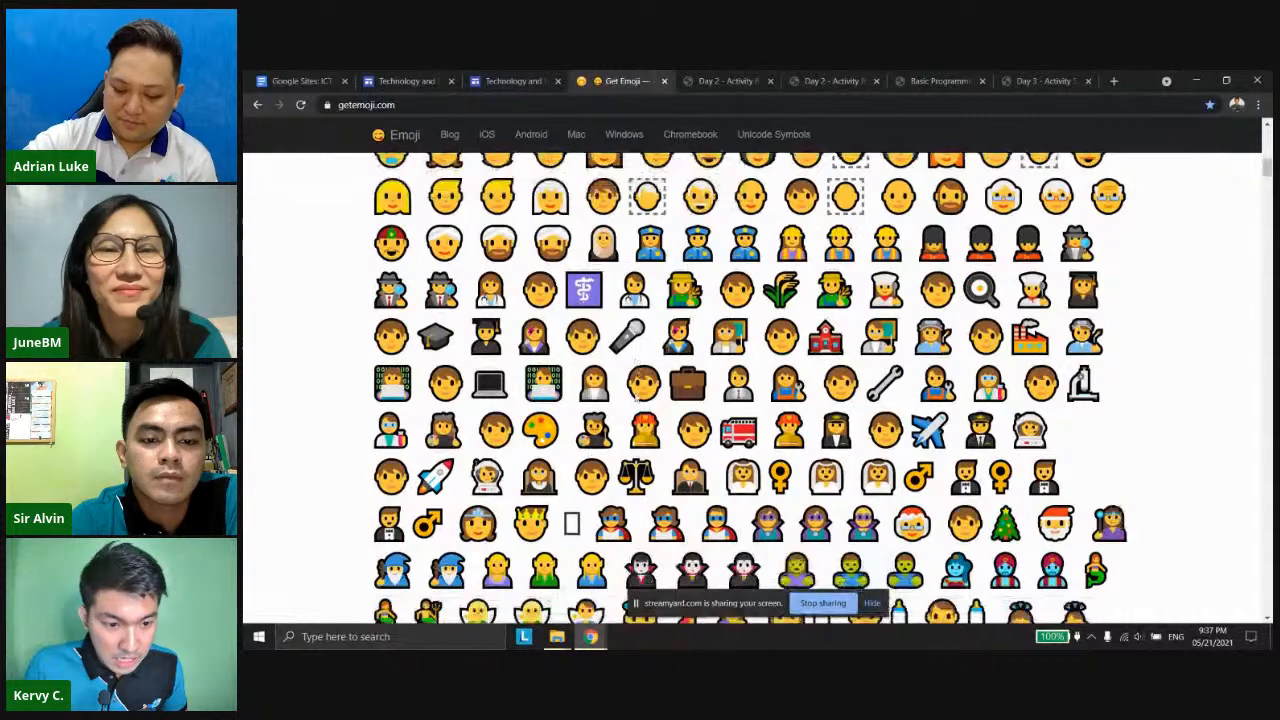
scroll(635, 397, "down", 1)
scroll(635, 397, "down", 5)
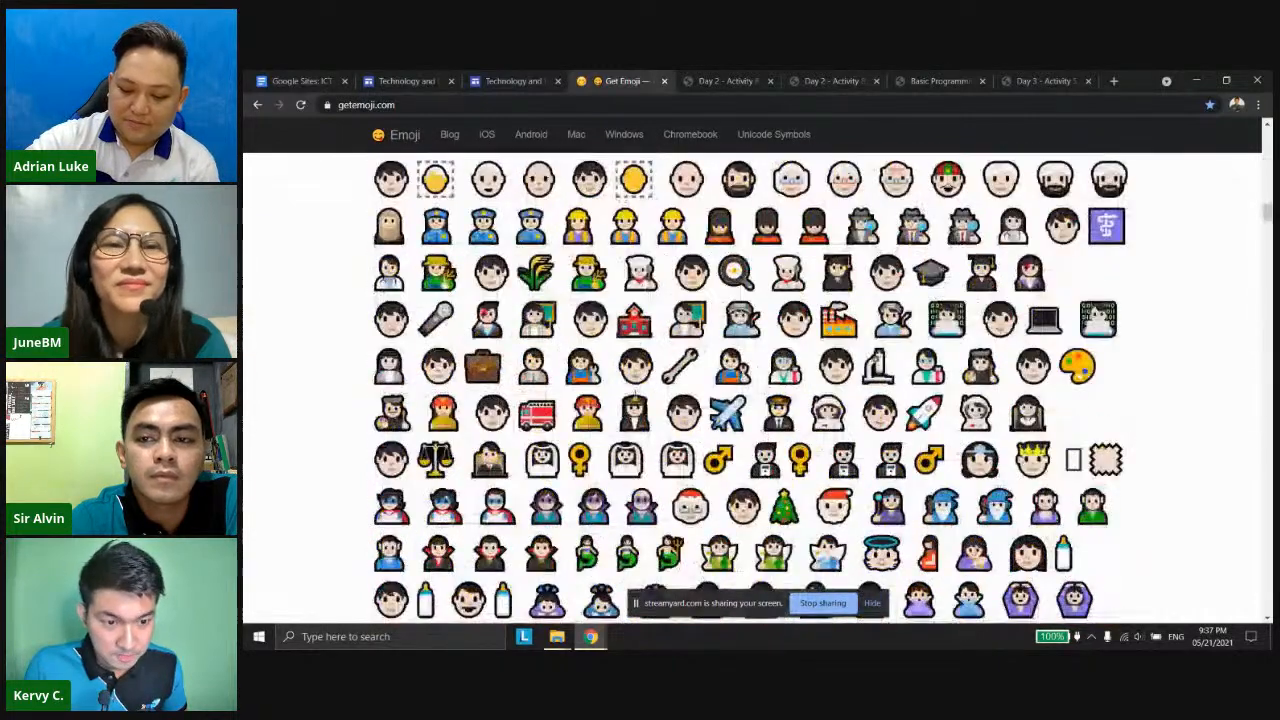
scroll(750, 390, "down", 5)
scroll(750, 390, "down", 10)
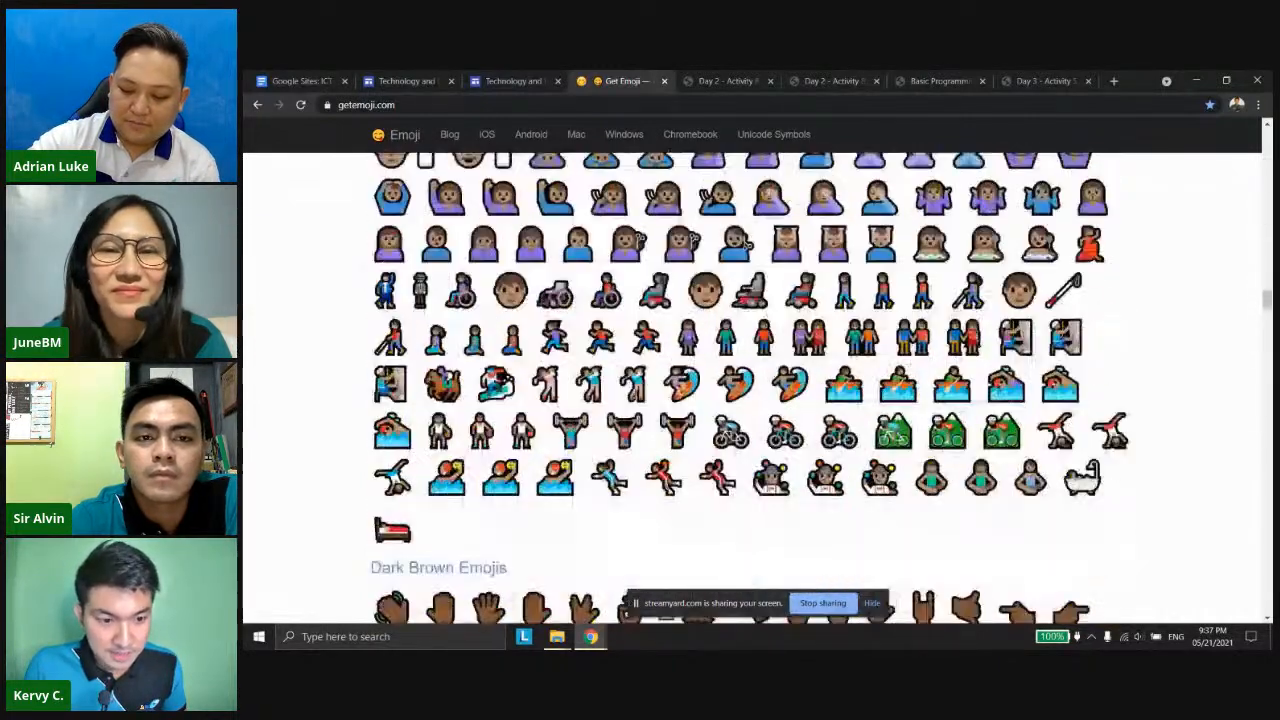
scroll(634, 394, "down", 10)
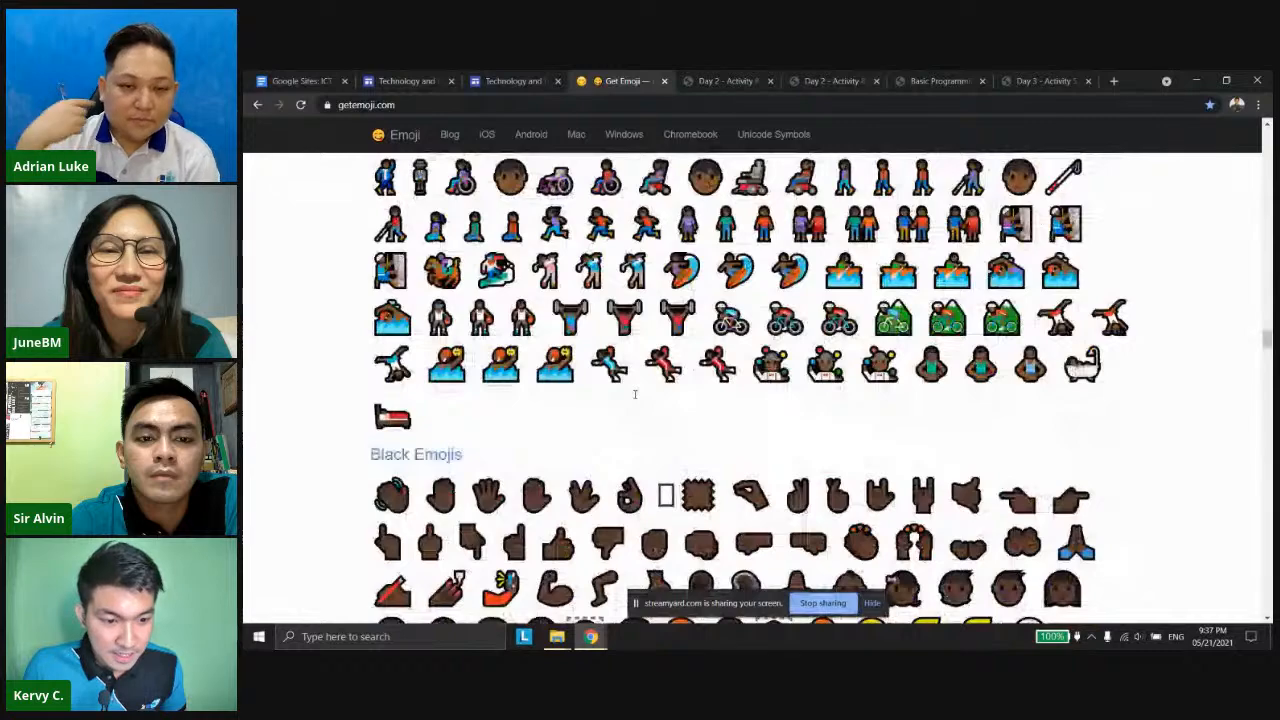
scroll(634, 394, "down", 15)
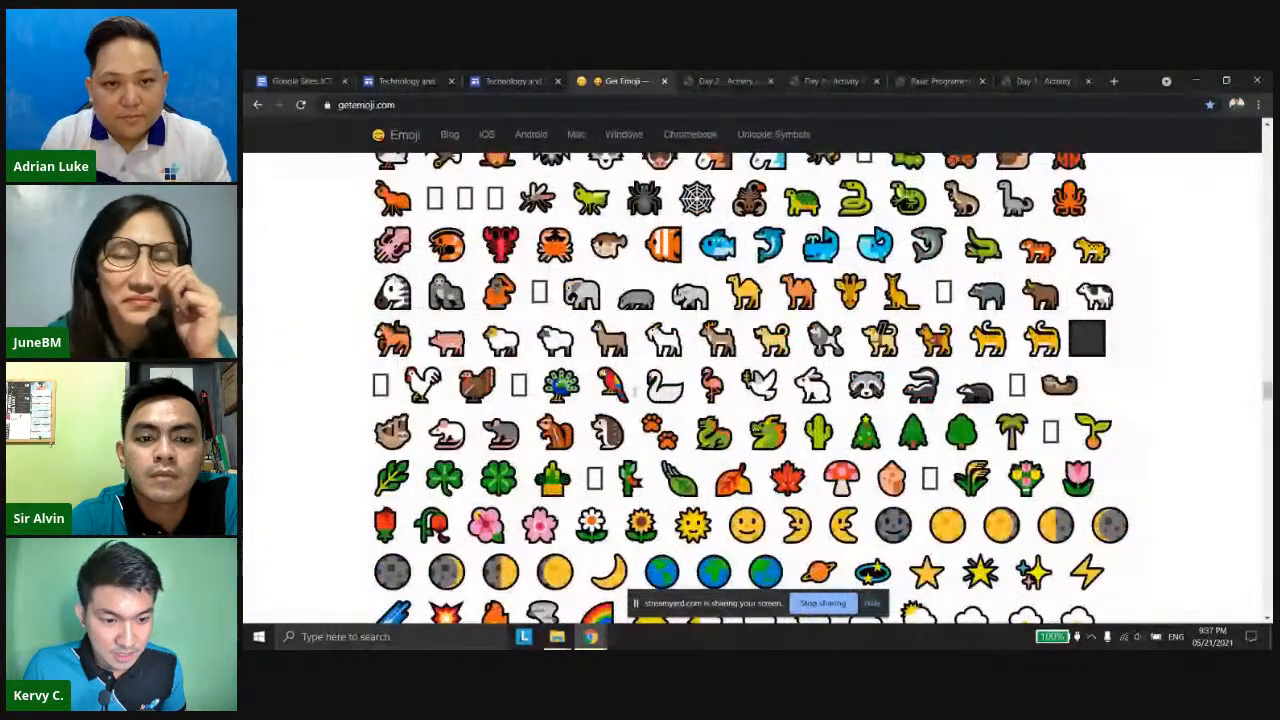
scroll(634, 394, "down", 15)
scroll(634, 394, "down", 5)
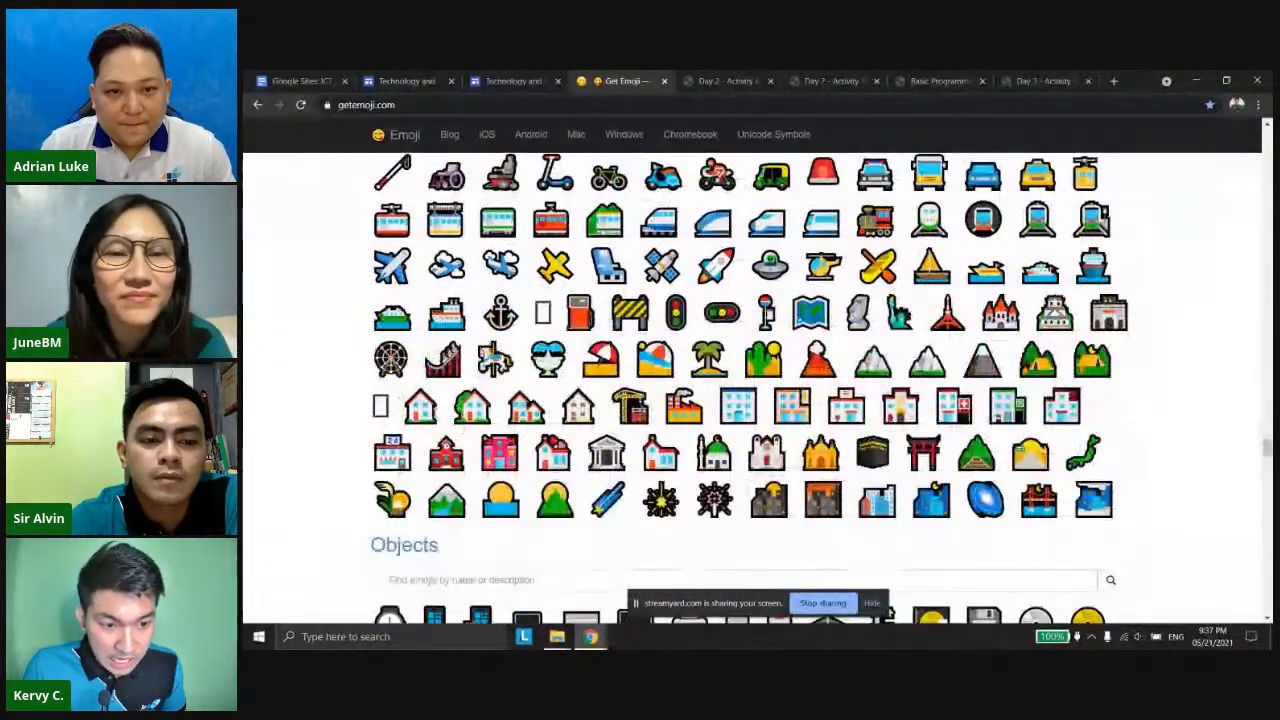
left_click(420, 405)
key("ctrl+c")
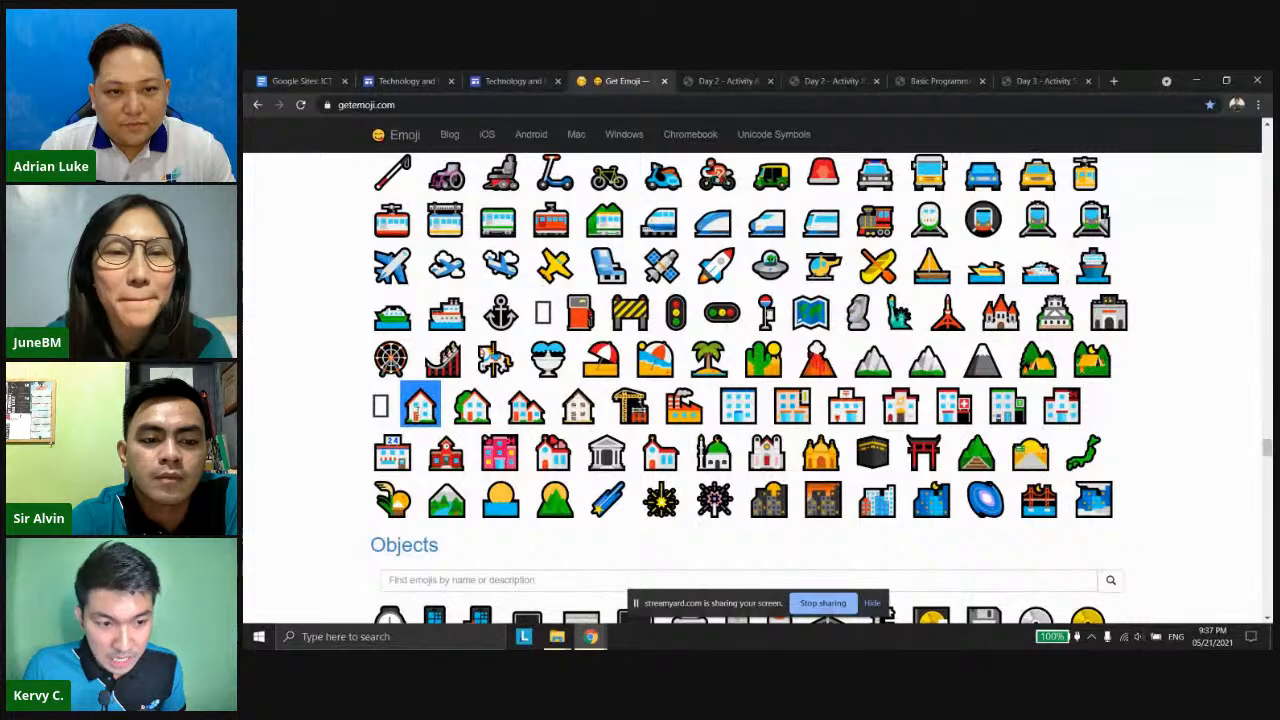
right_click(432, 418)
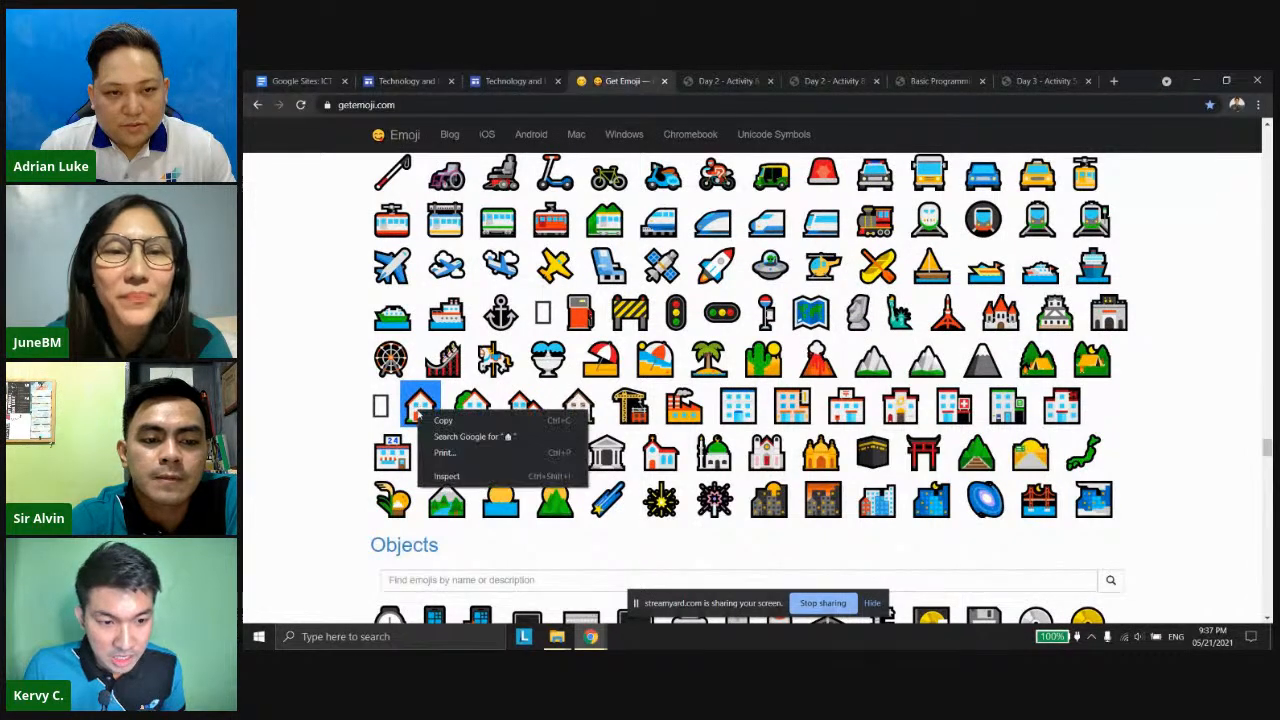
left_click(436, 421)
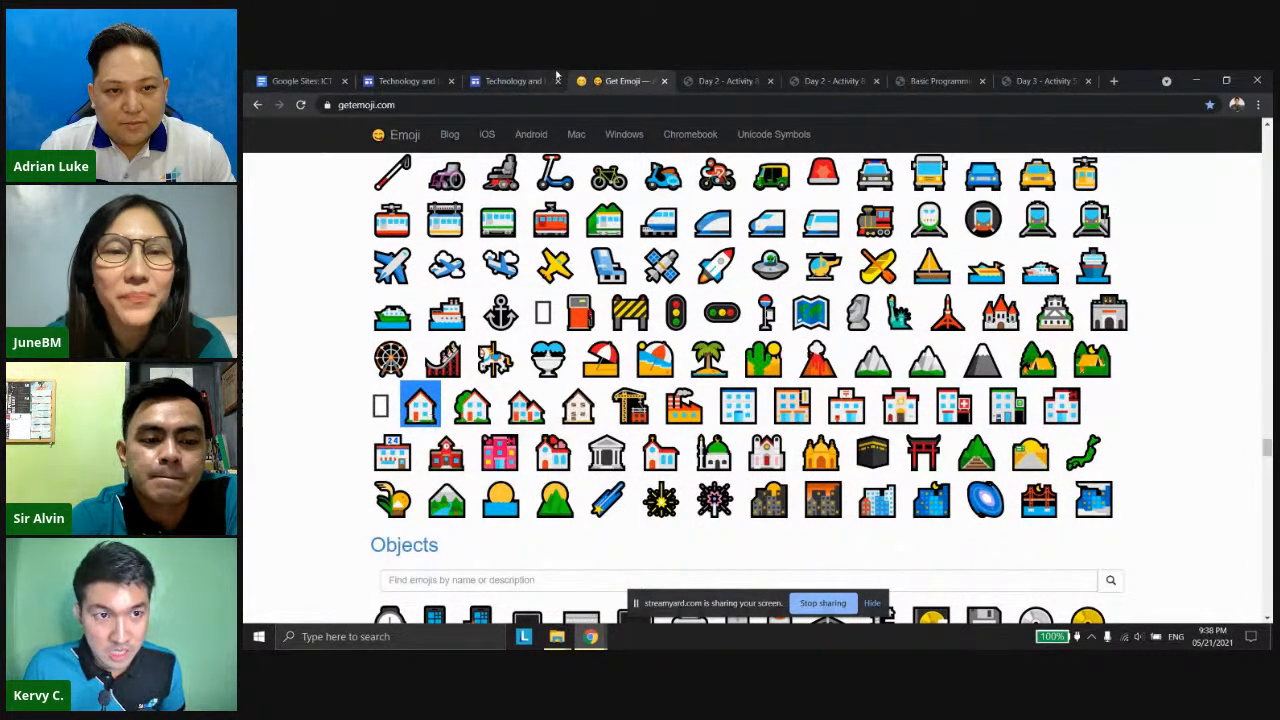
Return to the Mobile Photography page's site editor and paste the house emoji before "Home" in the Home page's name.
left_click(415, 81)
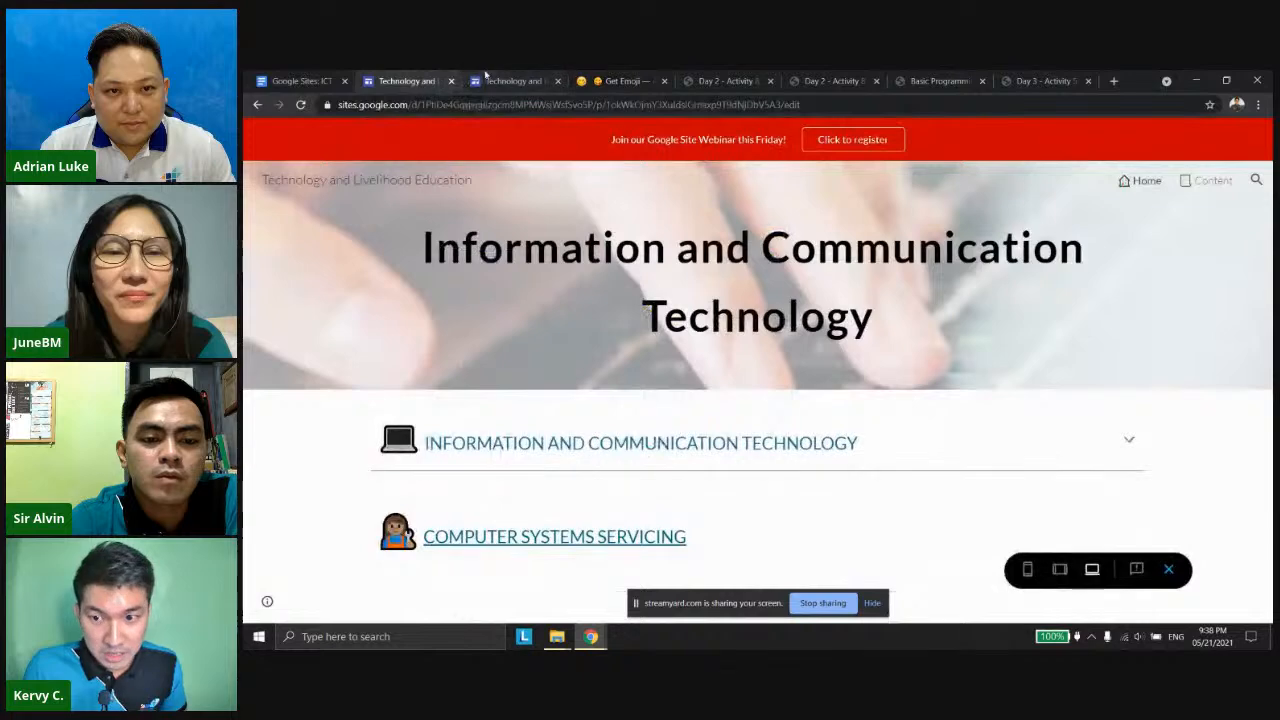
left_click(486, 78)
right_click(915, 298)
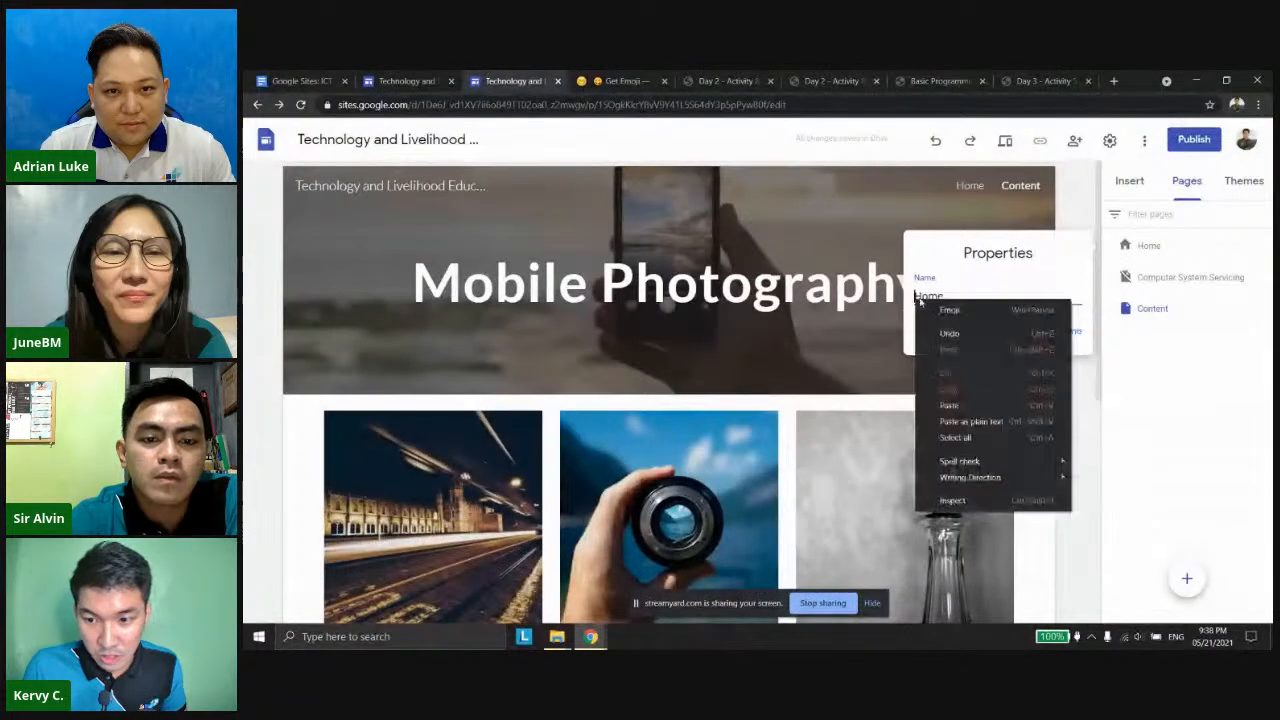
left_click(917, 296)
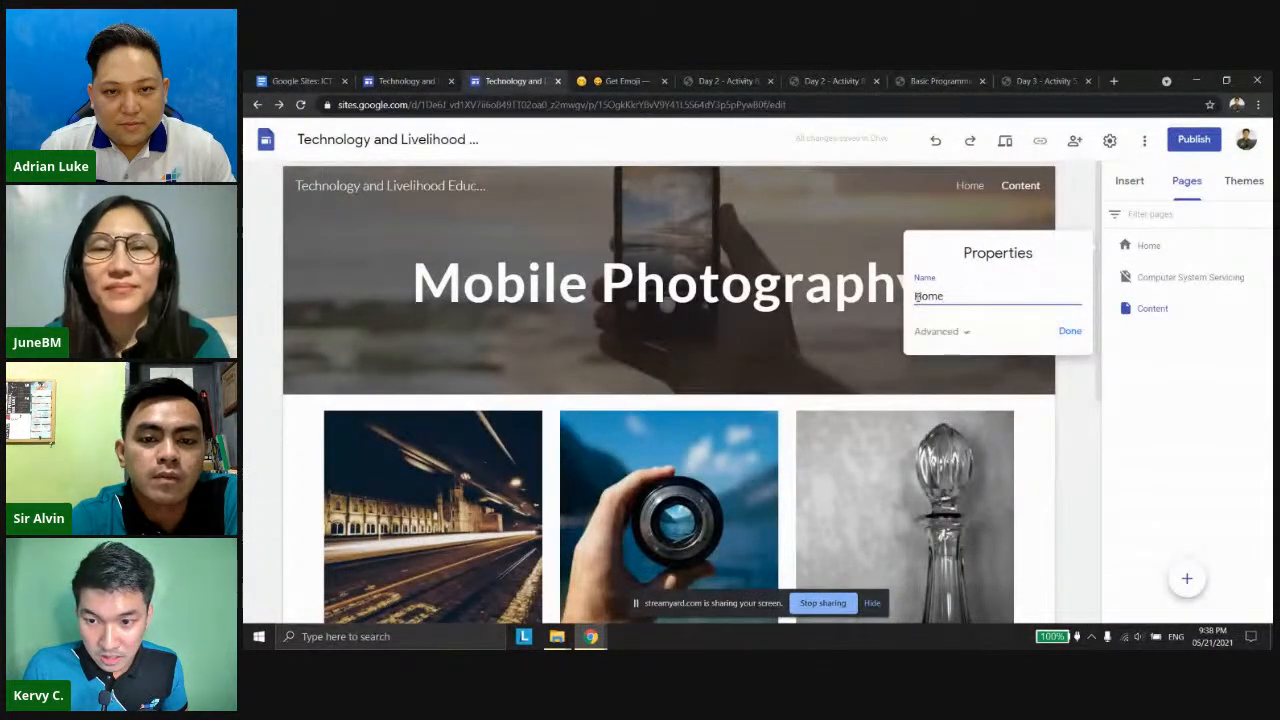
key("ctrl+v")
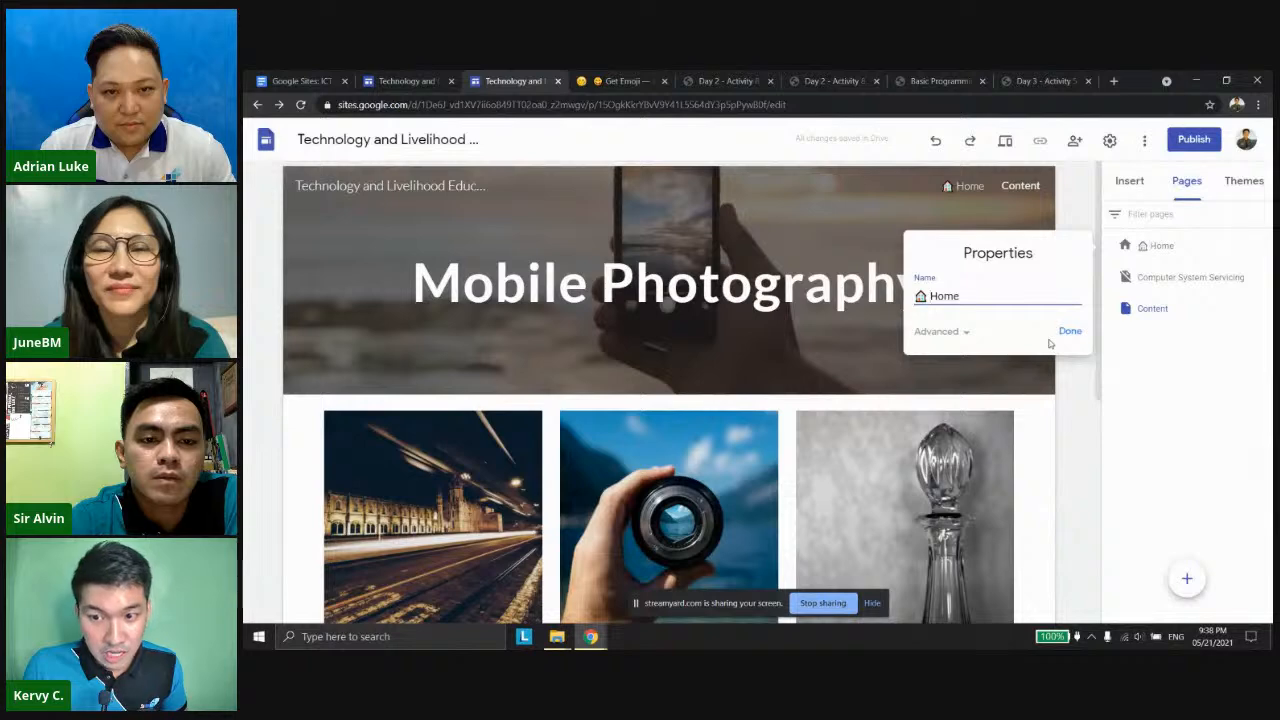
left_click(1070, 333)
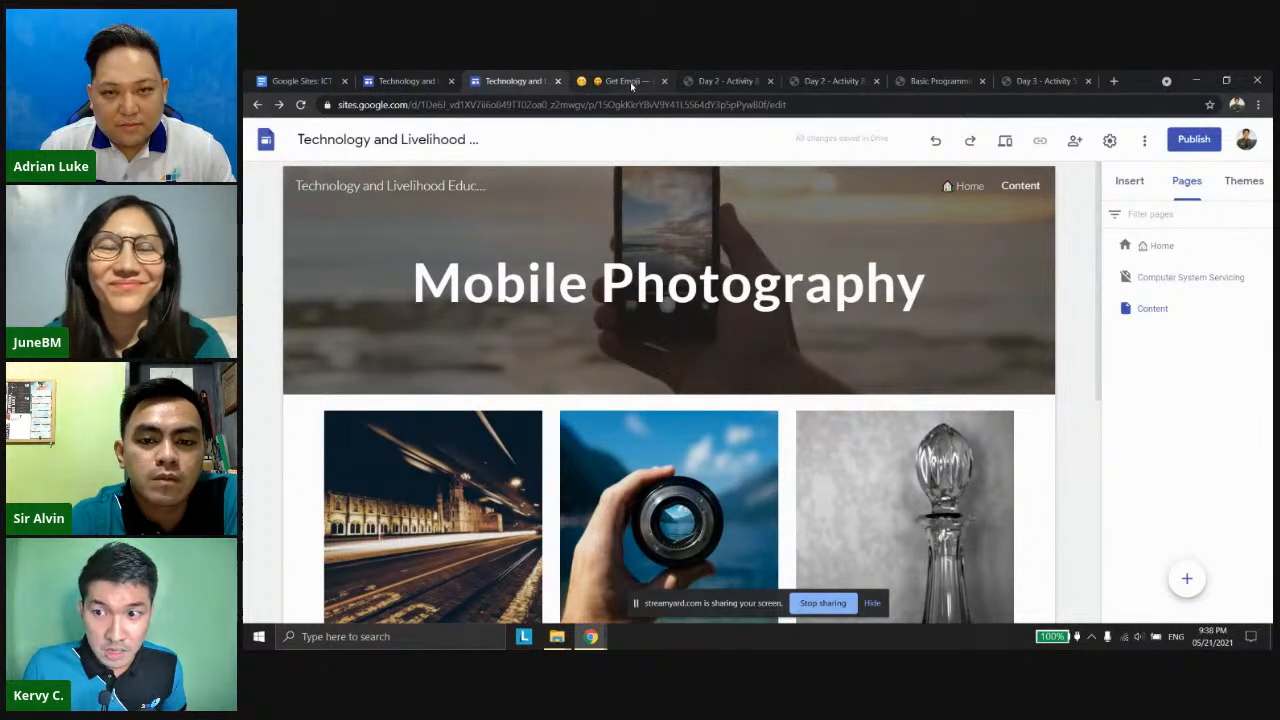
Go back to the Get Emoji site and copy the curled page emoji from the Objects section.
left_click(631, 86)
scroll(673, 404, "up", 1)
scroll(673, 404, "up", 20)
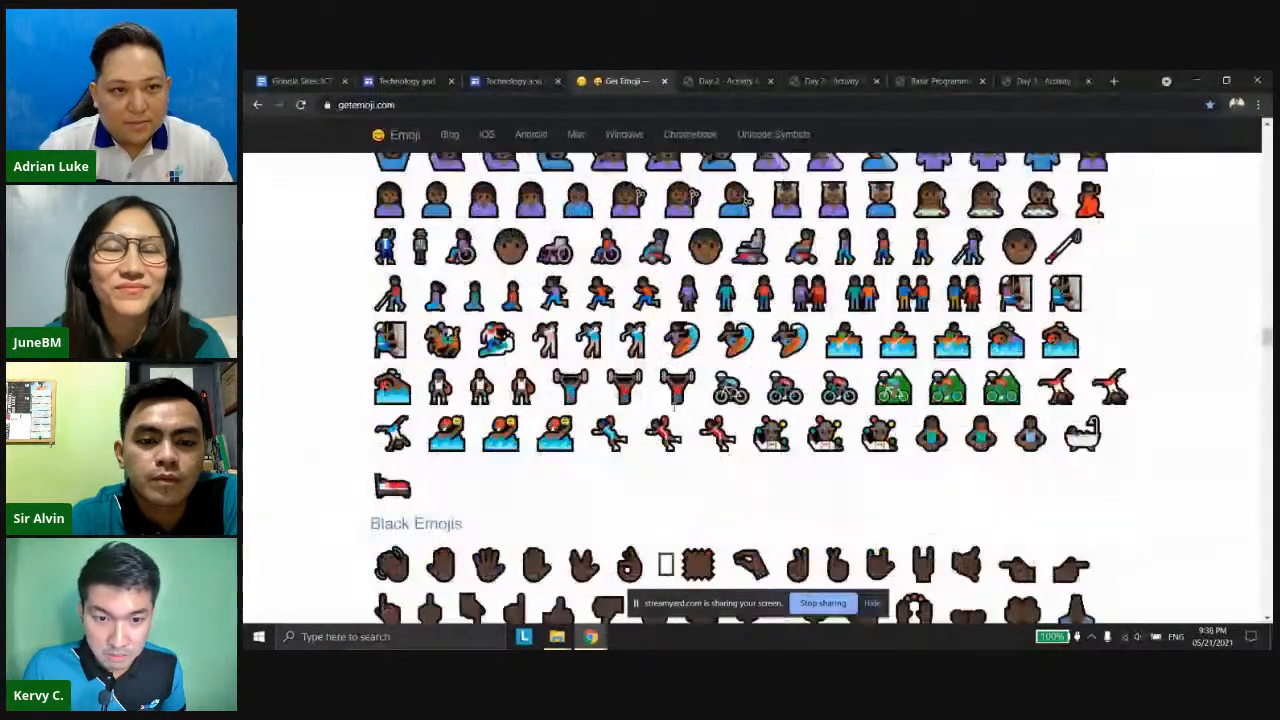
scroll(673, 406, "up", 15)
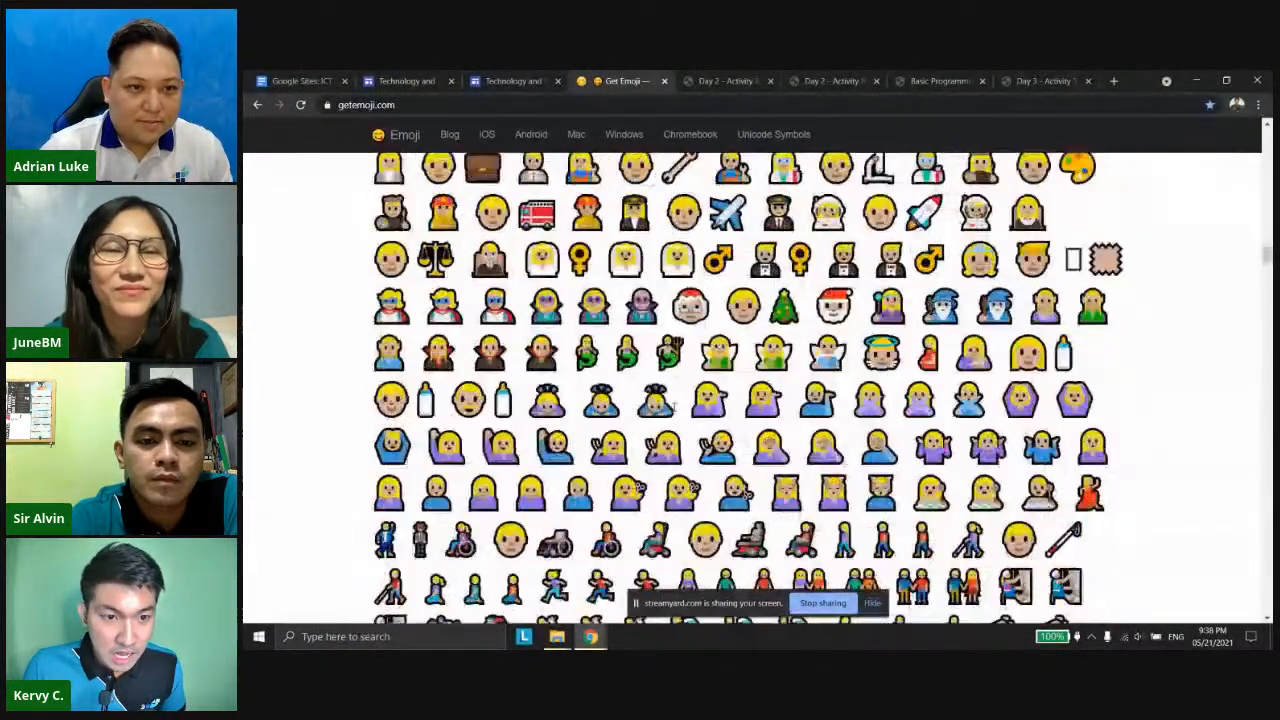
scroll(673, 406, "up", 10)
scroll(673, 406, "up", 15)
scroll(673, 406, "down", 12)
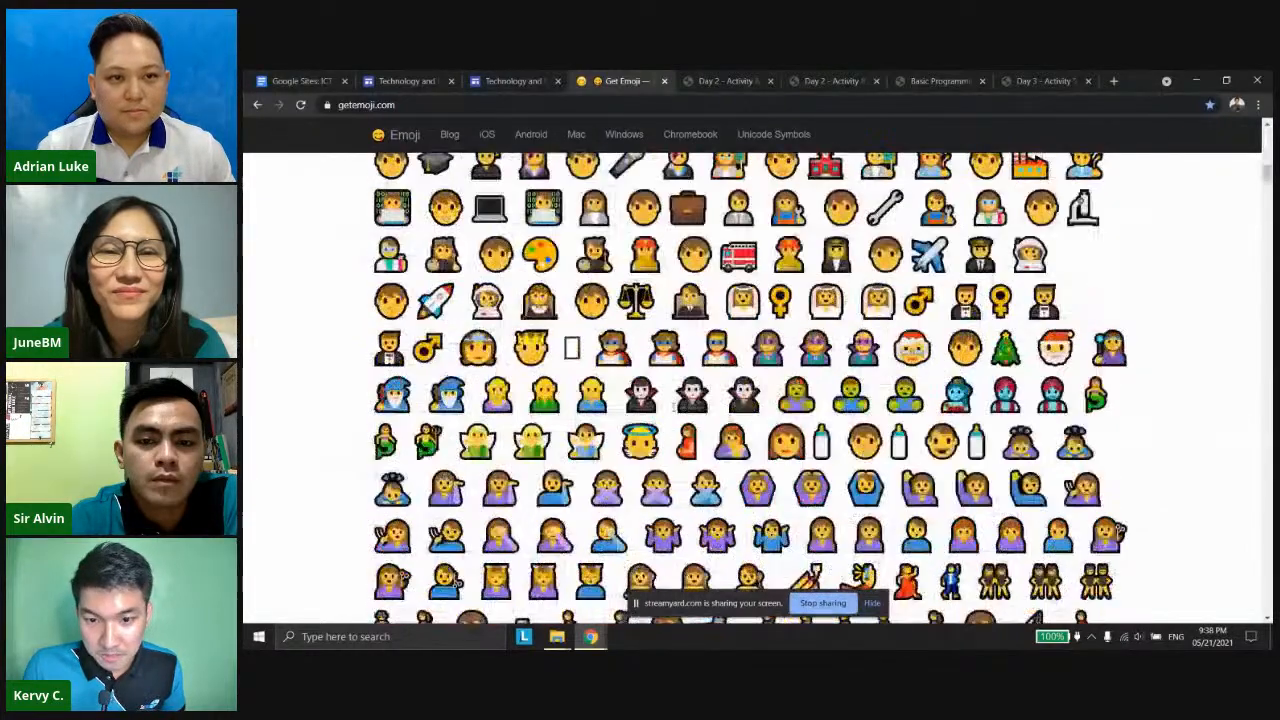
scroll(669, 406, "down", 20)
scroll(669, 406, "down", 15)
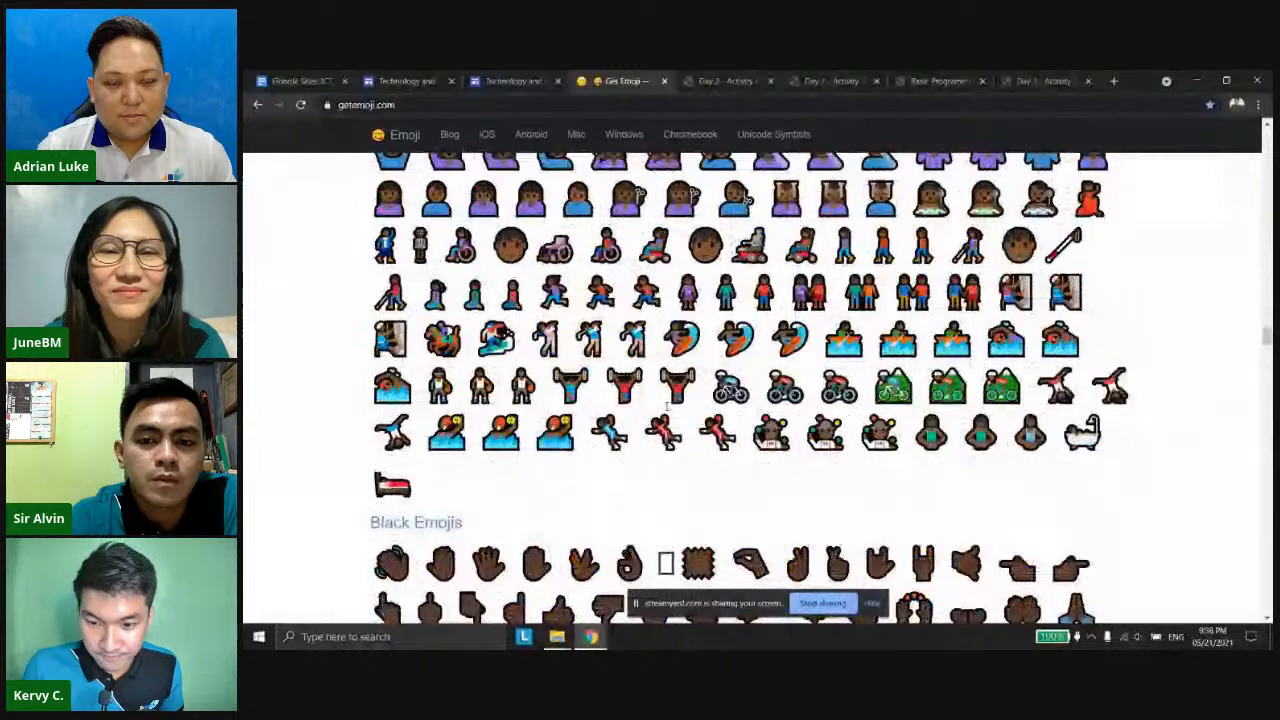
scroll(667, 406, "down", 20)
scroll(420, 540, "down", 20)
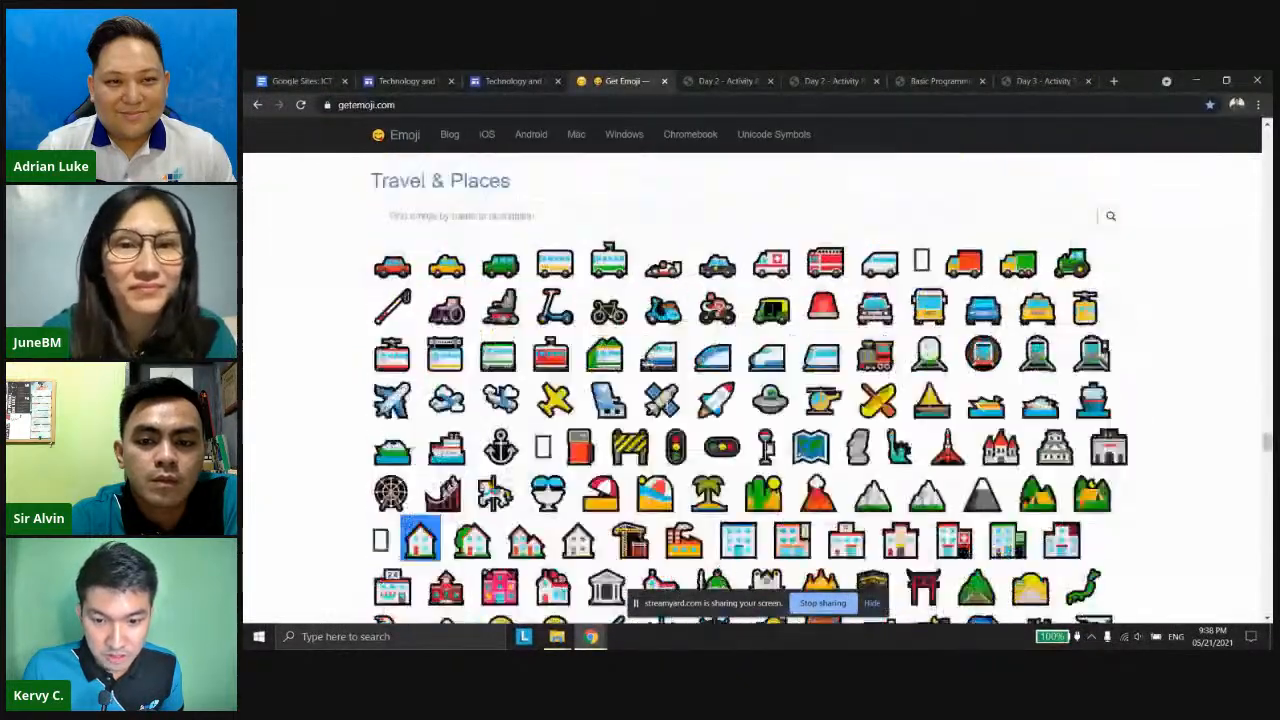
scroll(420, 540, "down", 5)
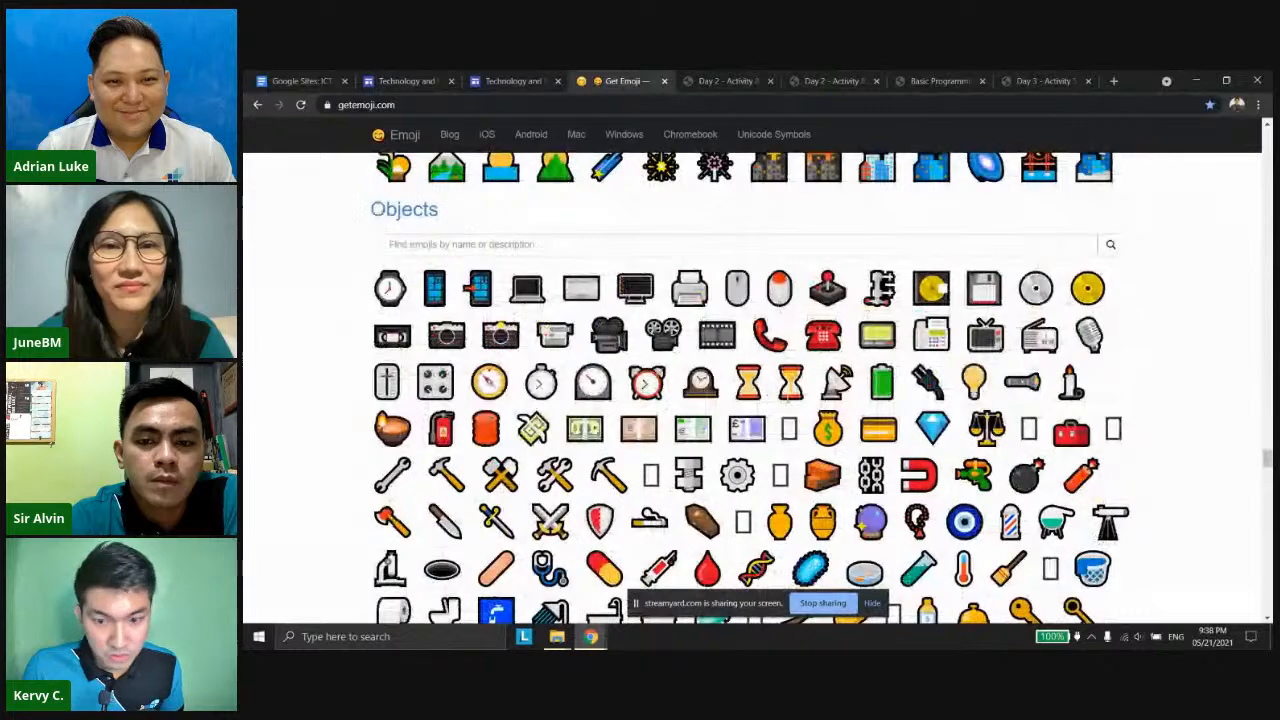
scroll(750, 390, "down", 5)
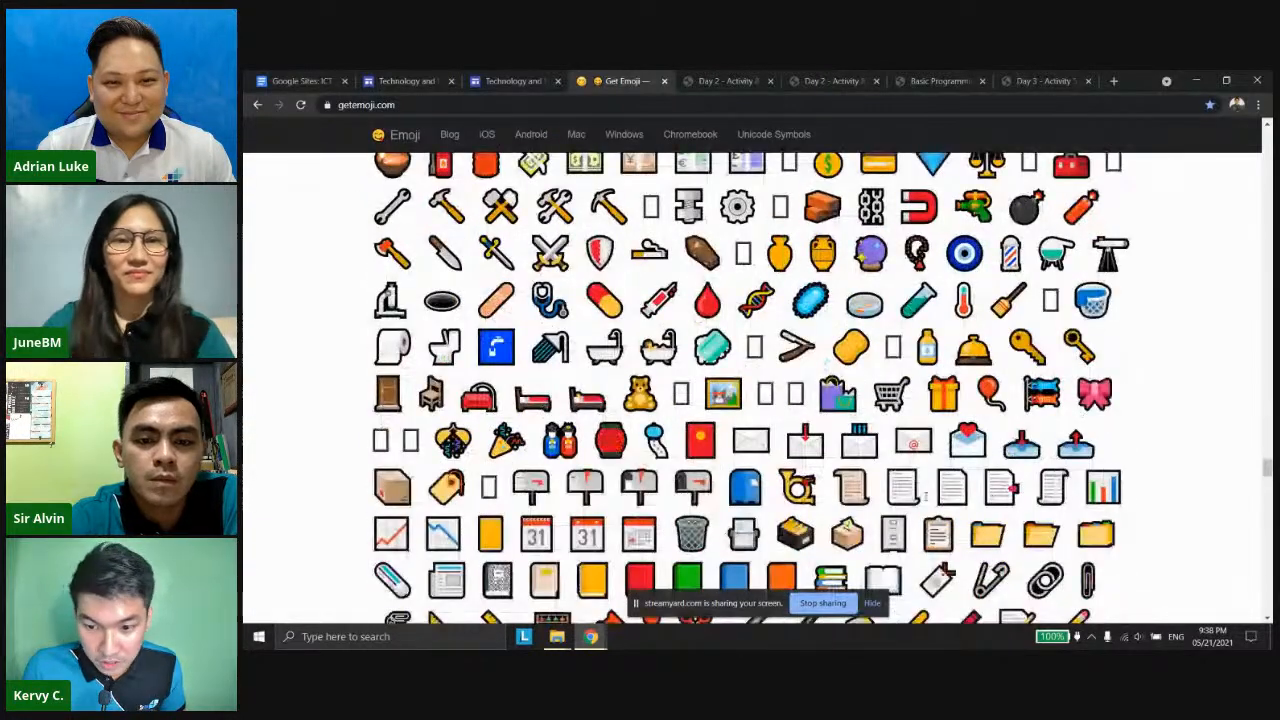
left_click_drag(925, 495, 887, 492)
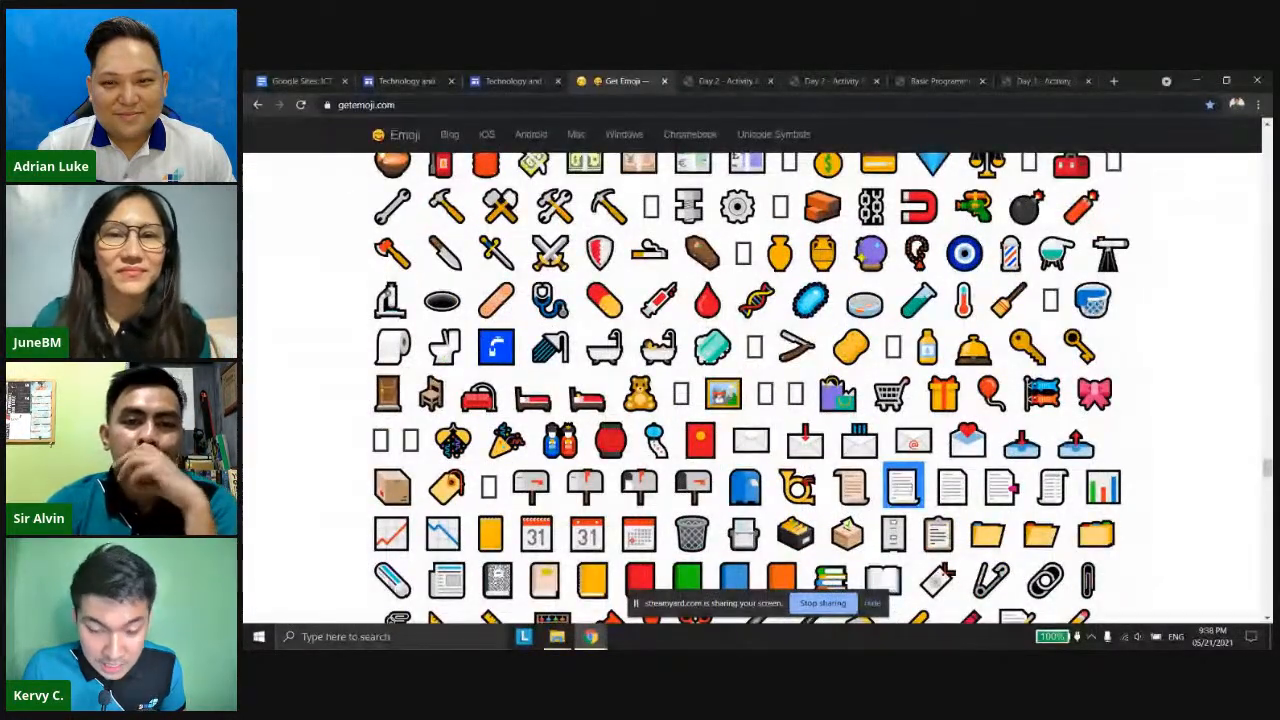
right_click(906, 485)
left_click(932, 498)
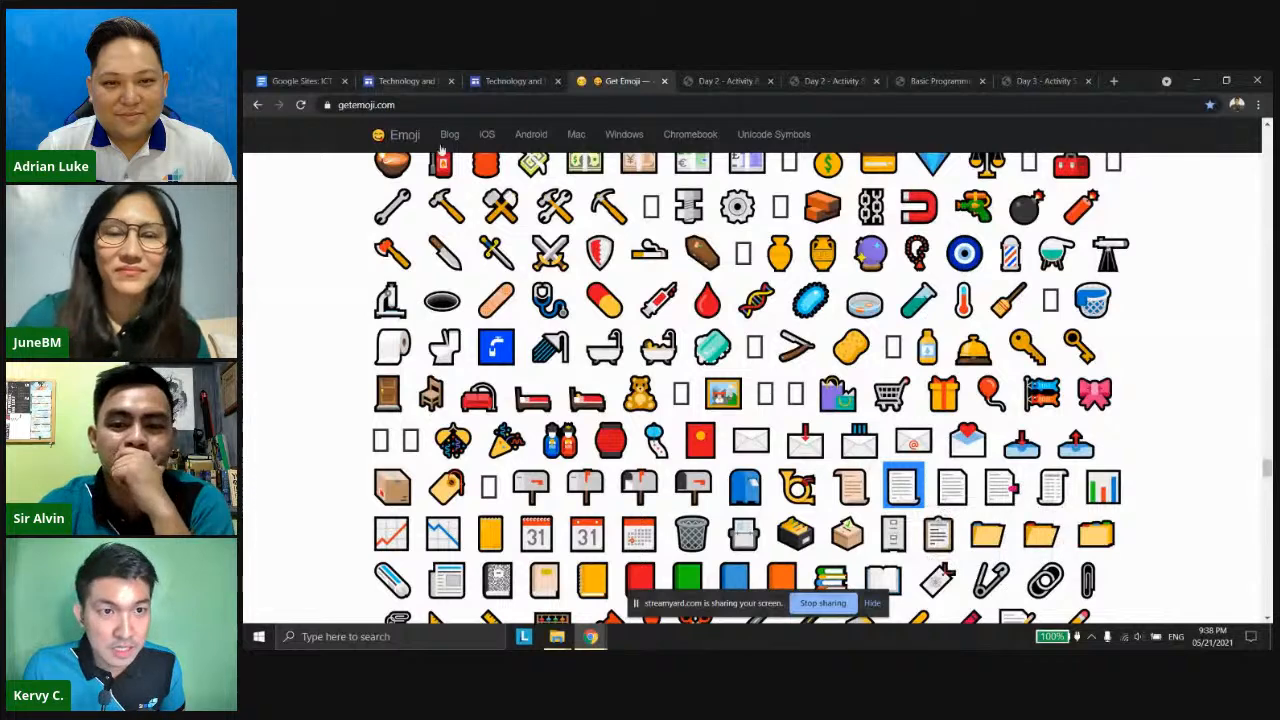
Paste the page emoji at the start of the Content page's name in the site's page properties.
left_click(510, 81)
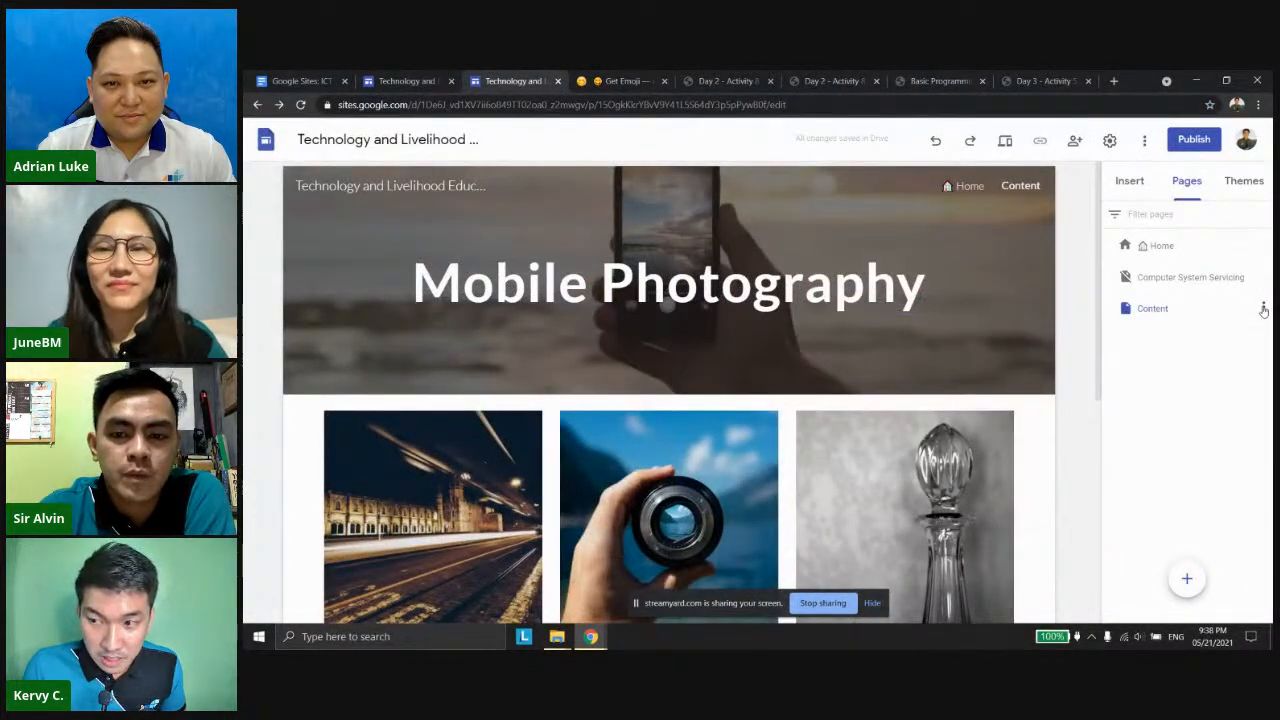
left_click(1263, 310)
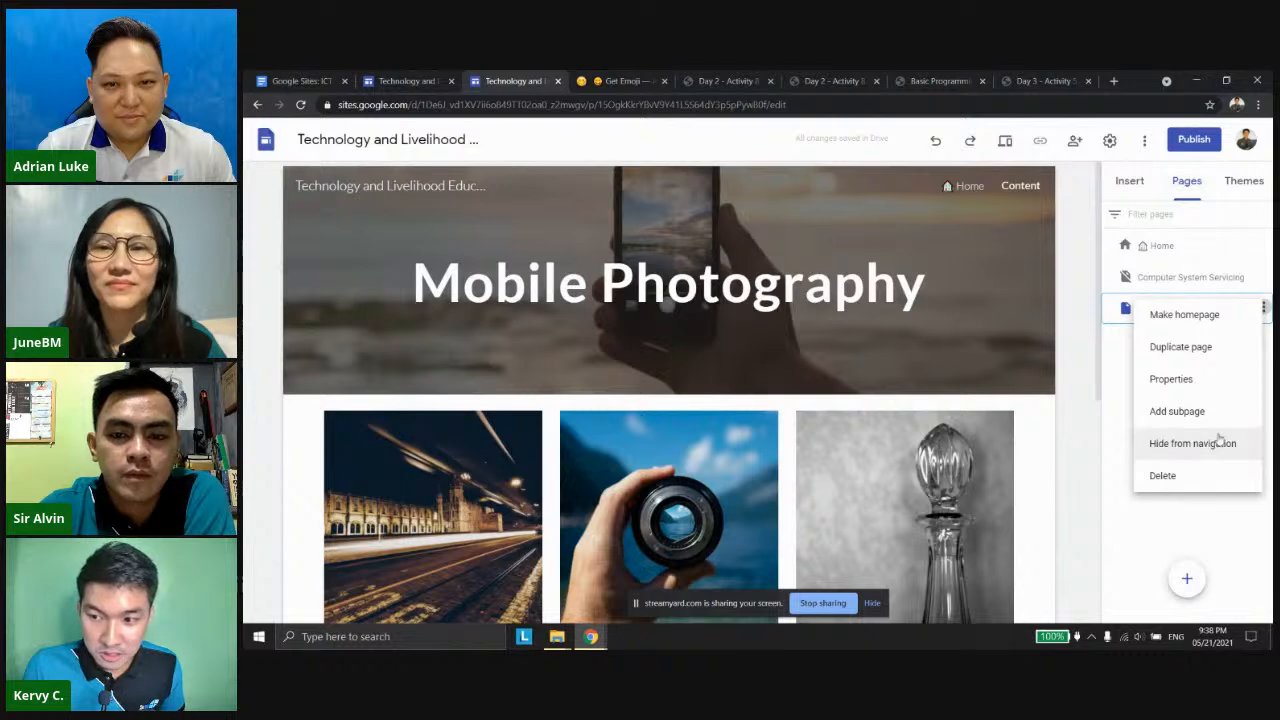
left_click(1205, 380)
left_click(912, 360)
type("🗒")
left_click(1069, 395)
Preview the Mobile Photography page down to the illustration section to check the emoji page names, and return to the editor.
left_click(1012, 145)
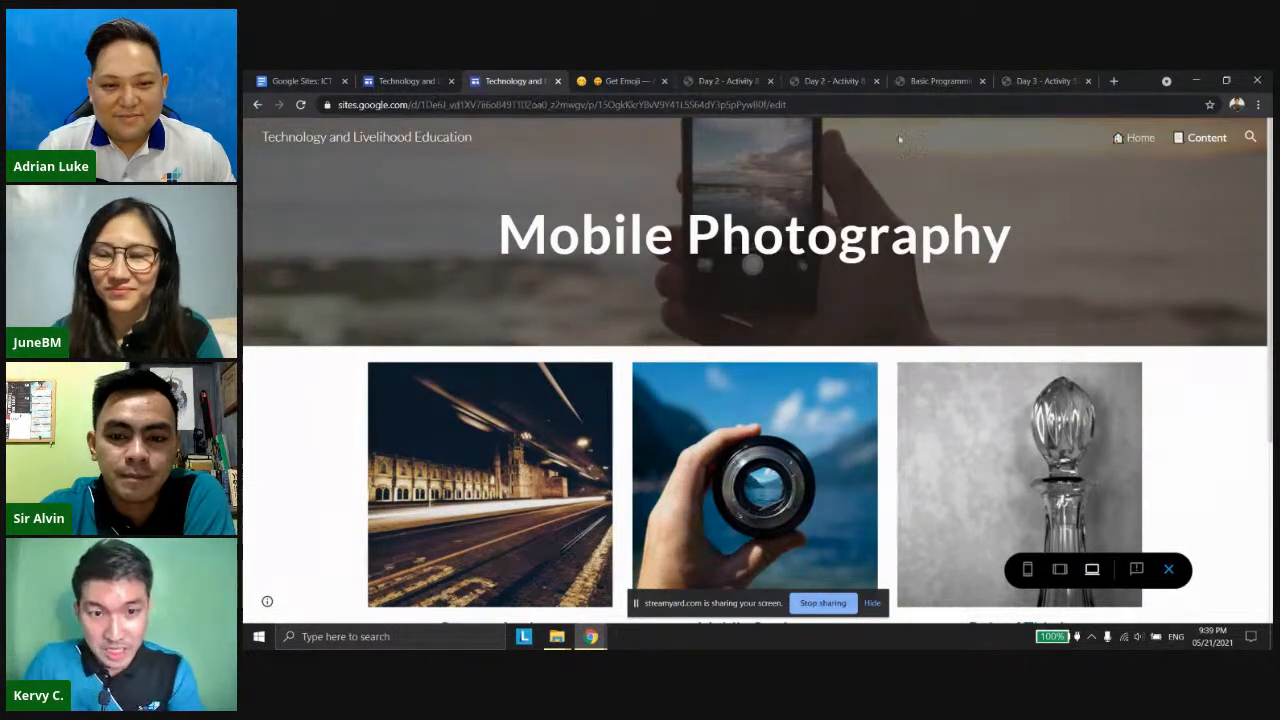
scroll(993, 262, "down", 3)
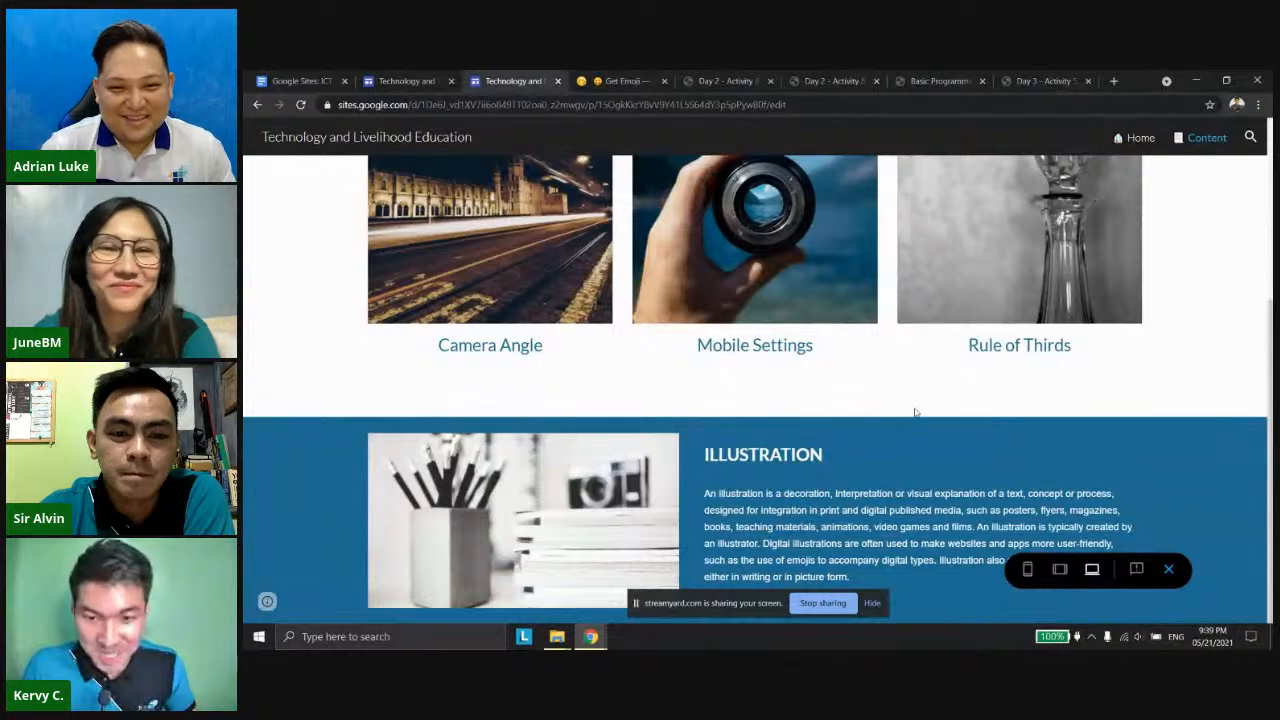
scroll(914, 412, "up", 3)
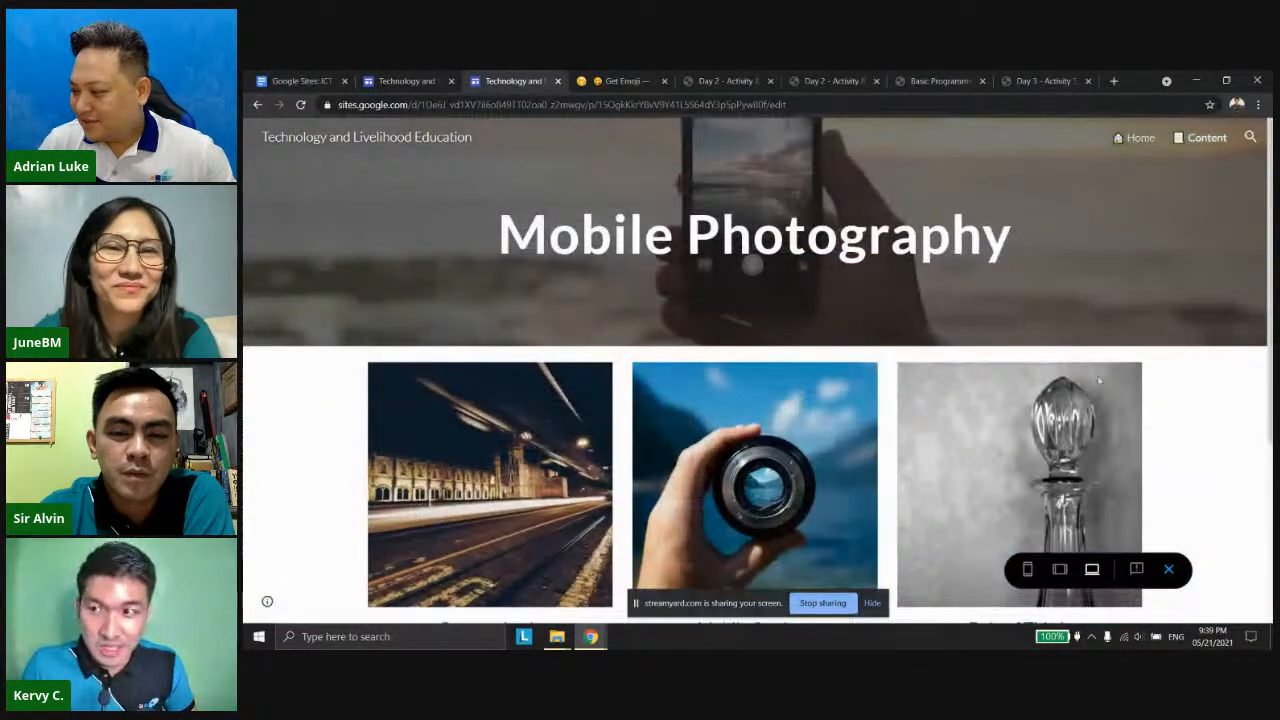
left_click(1169, 569)
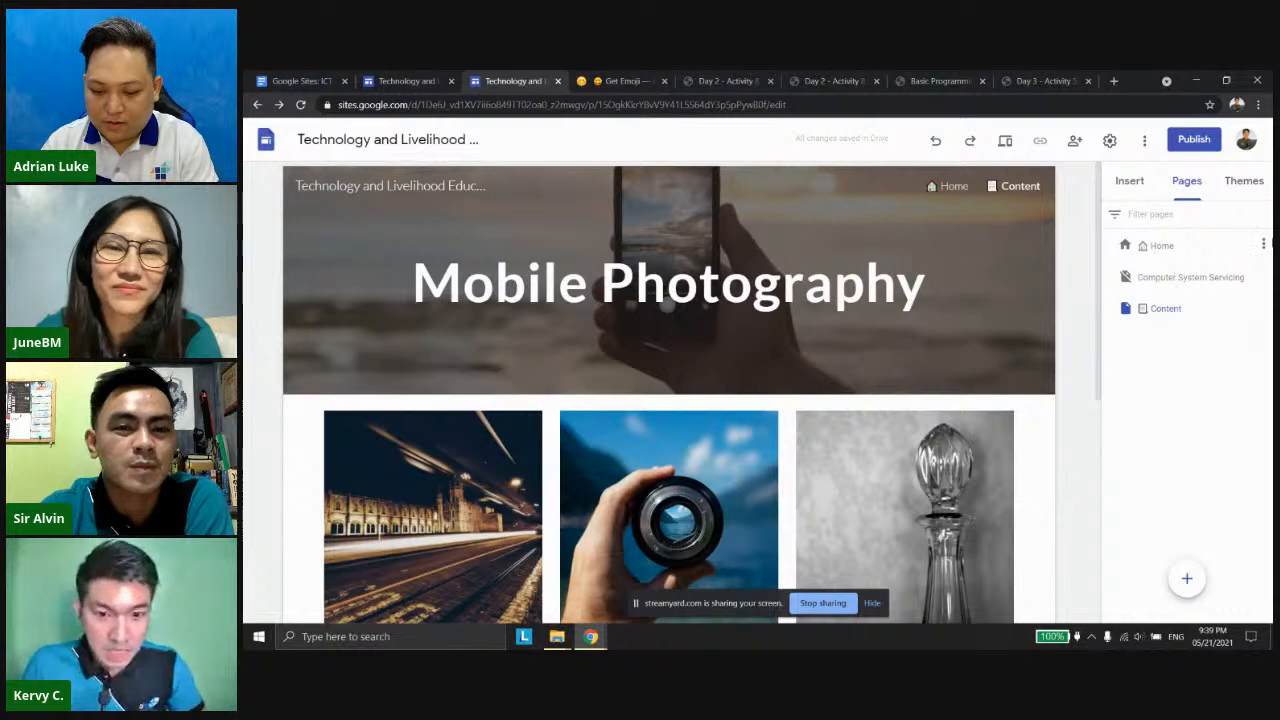
Open the Home page and turn on the site's announcement banner in the site settings.
left_click(1160, 246)
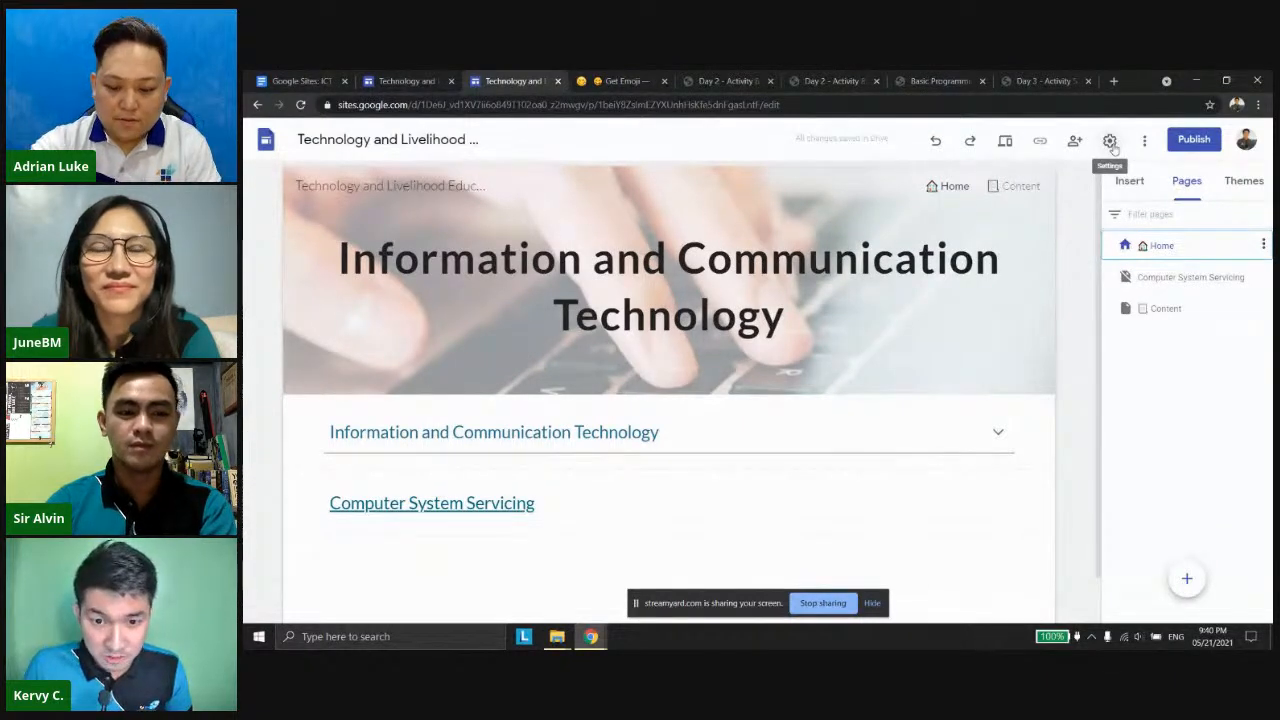
left_click(1110, 141)
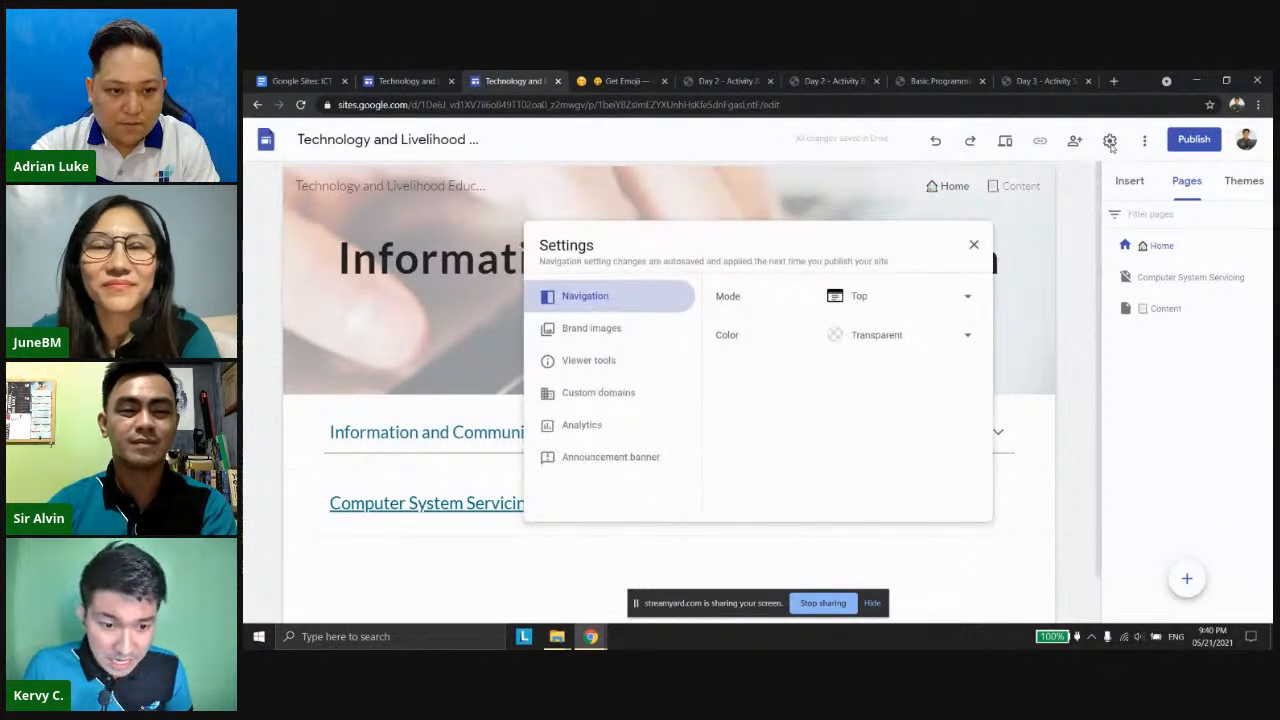
left_click(614, 460)
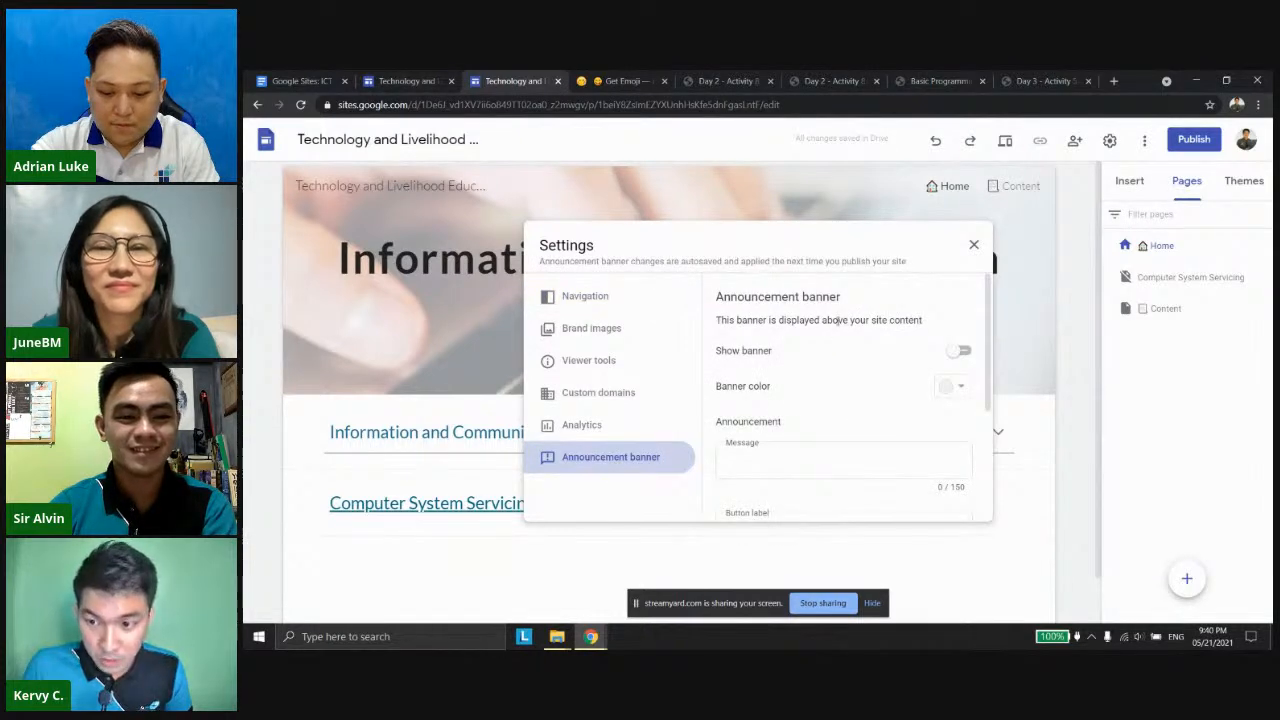
scroll(836, 320, "down", 1)
scroll(834, 330, "up", 2)
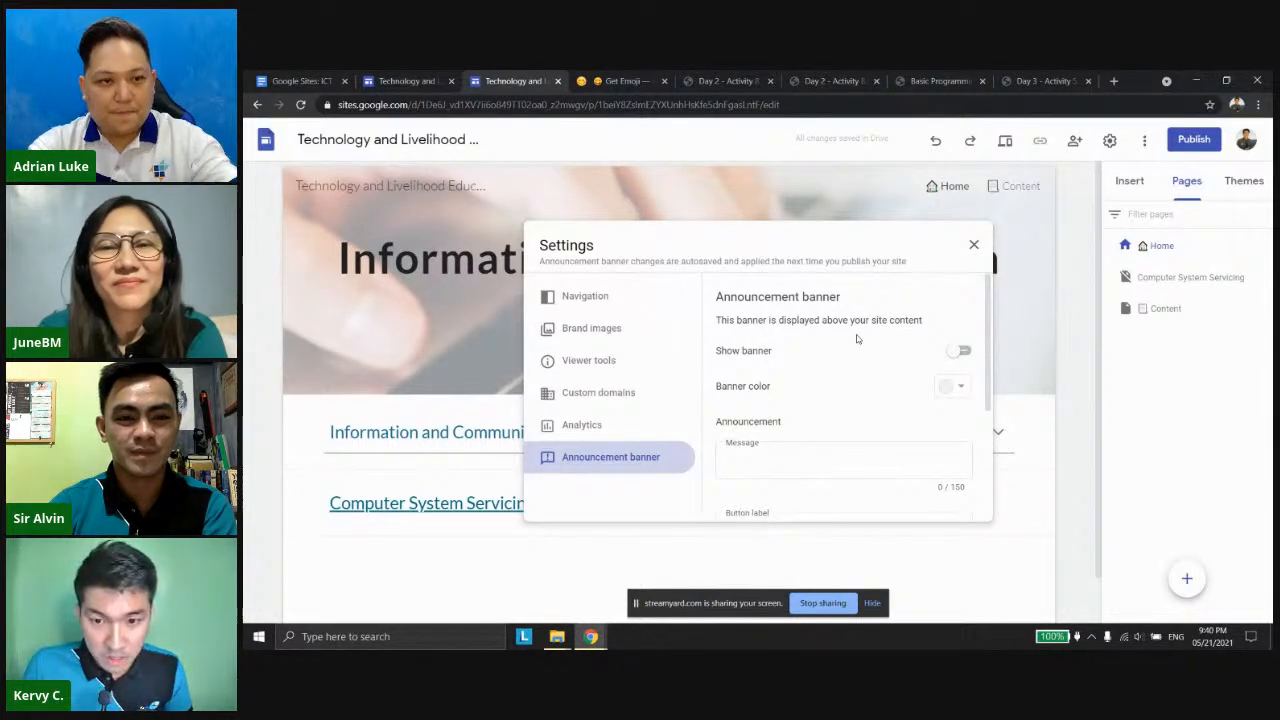
left_click(952, 352)
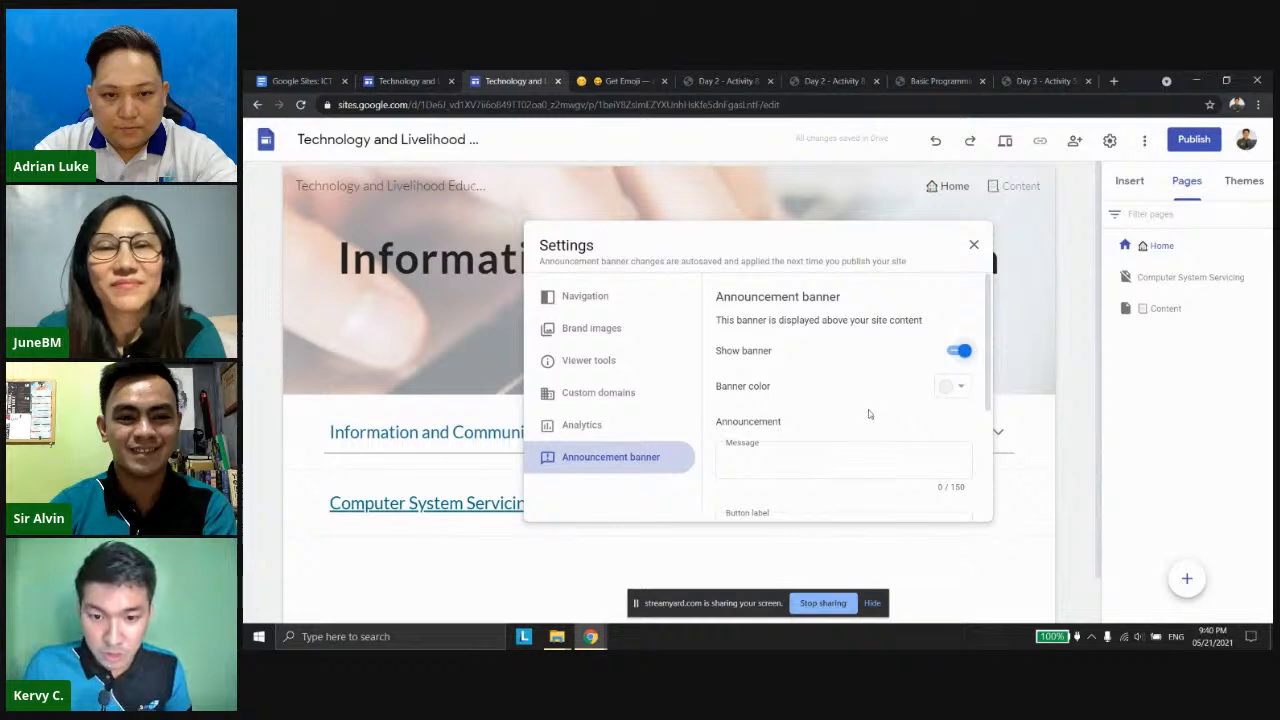
Set the announcement banner's color to red and enter the message "Watch the edtech videos".
left_click(956, 389)
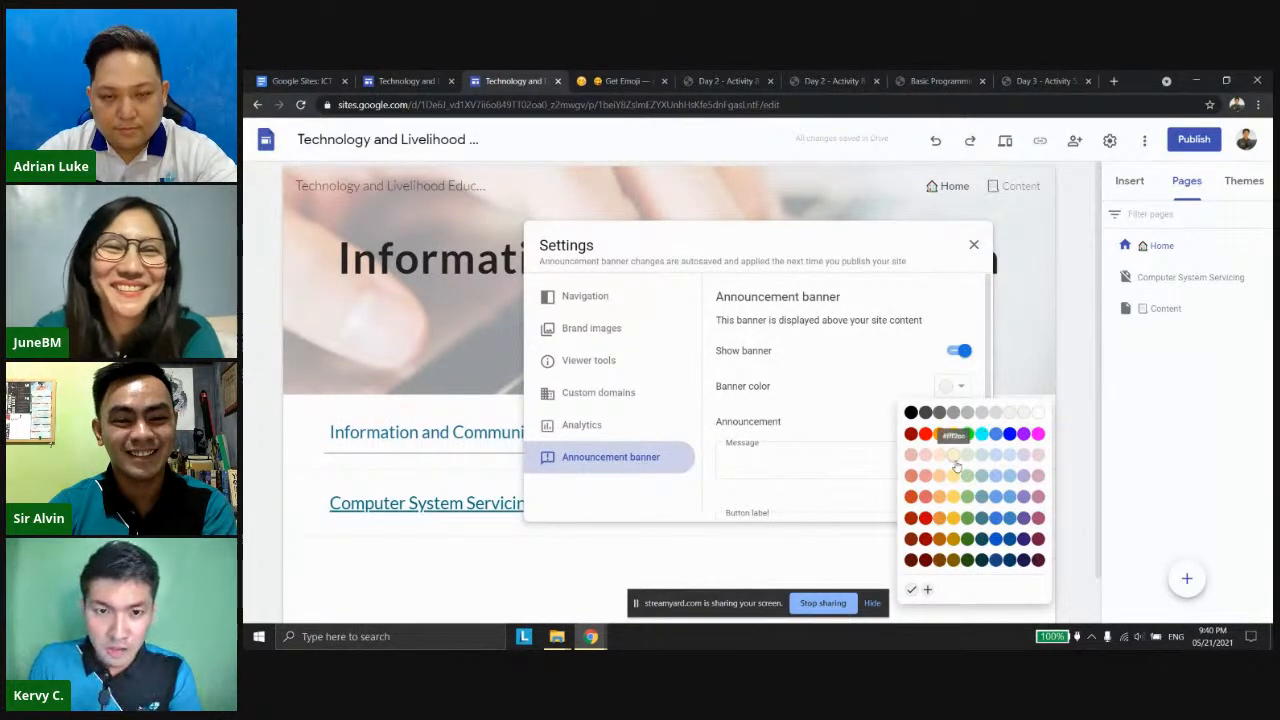
left_click(926, 518)
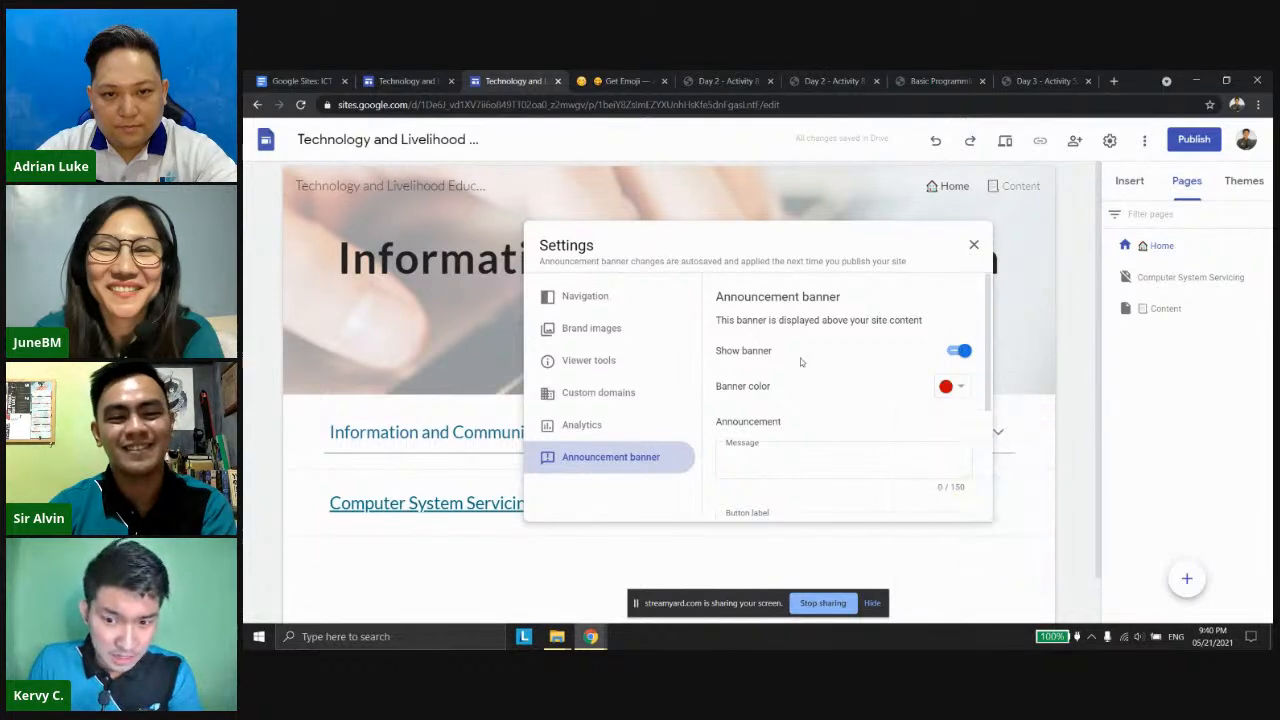
scroll(791, 462, "down", 1)
left_click(786, 409)
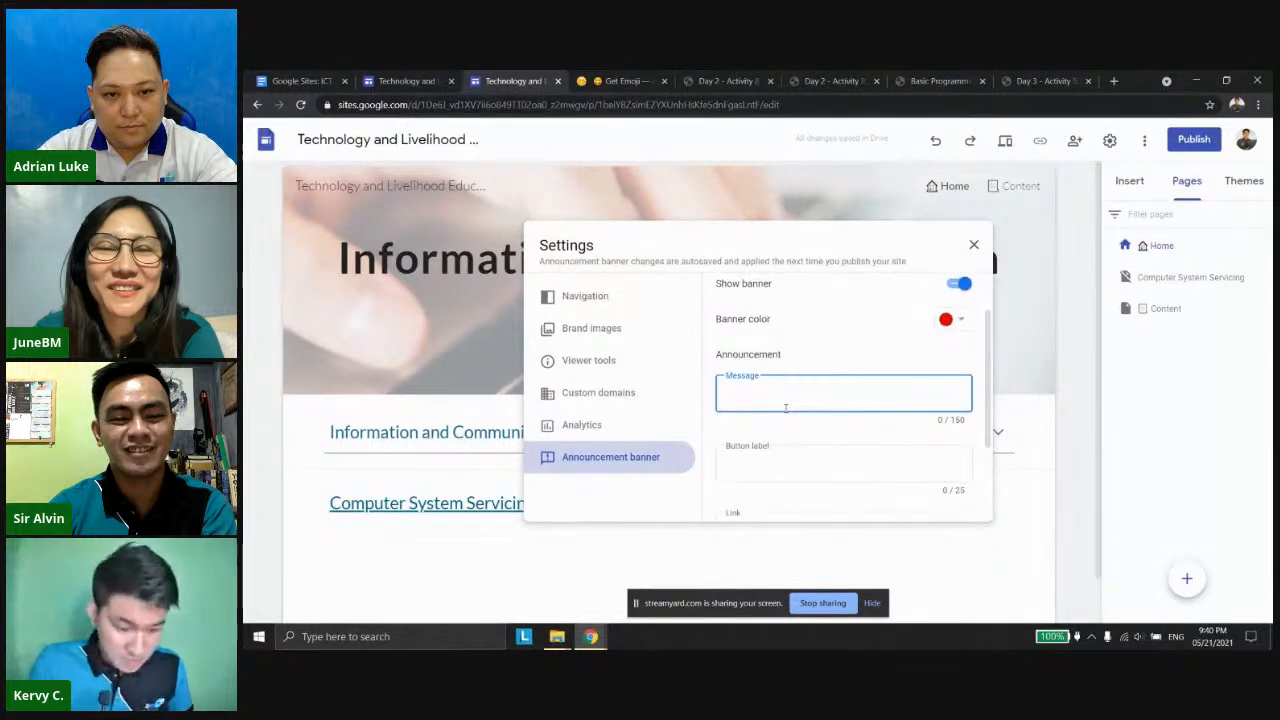
type("Watch")
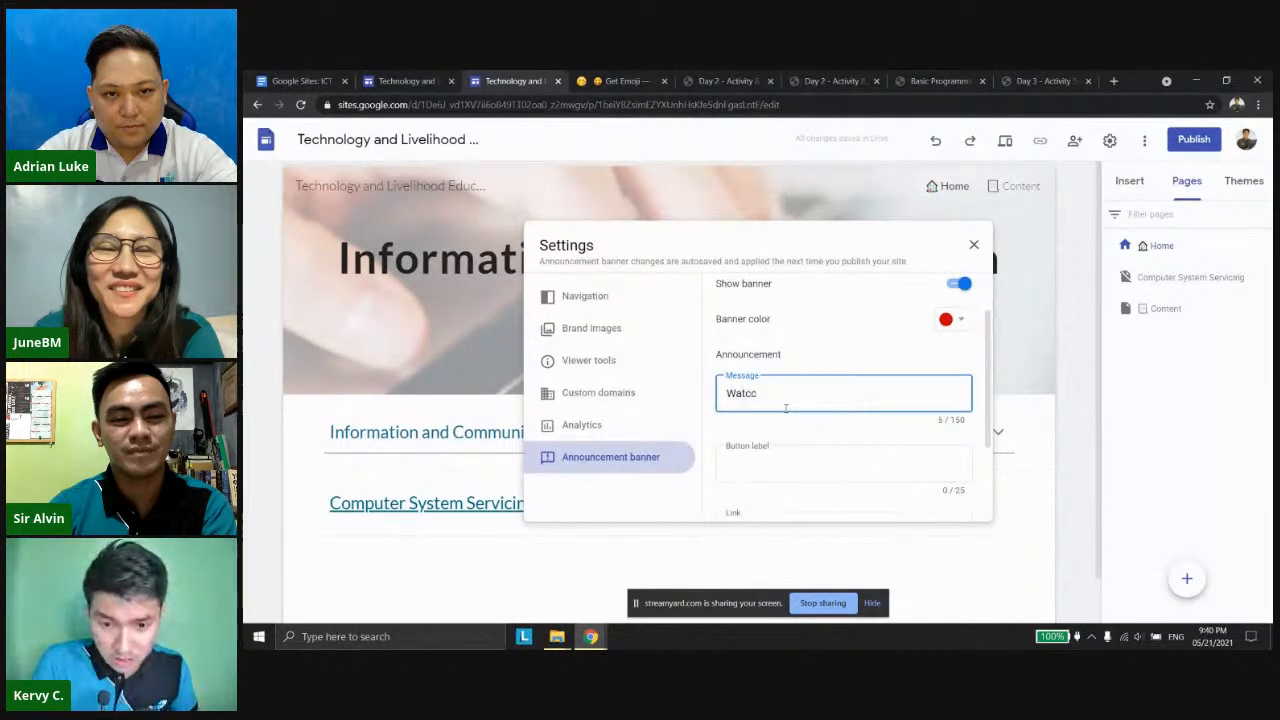
type(" the v")
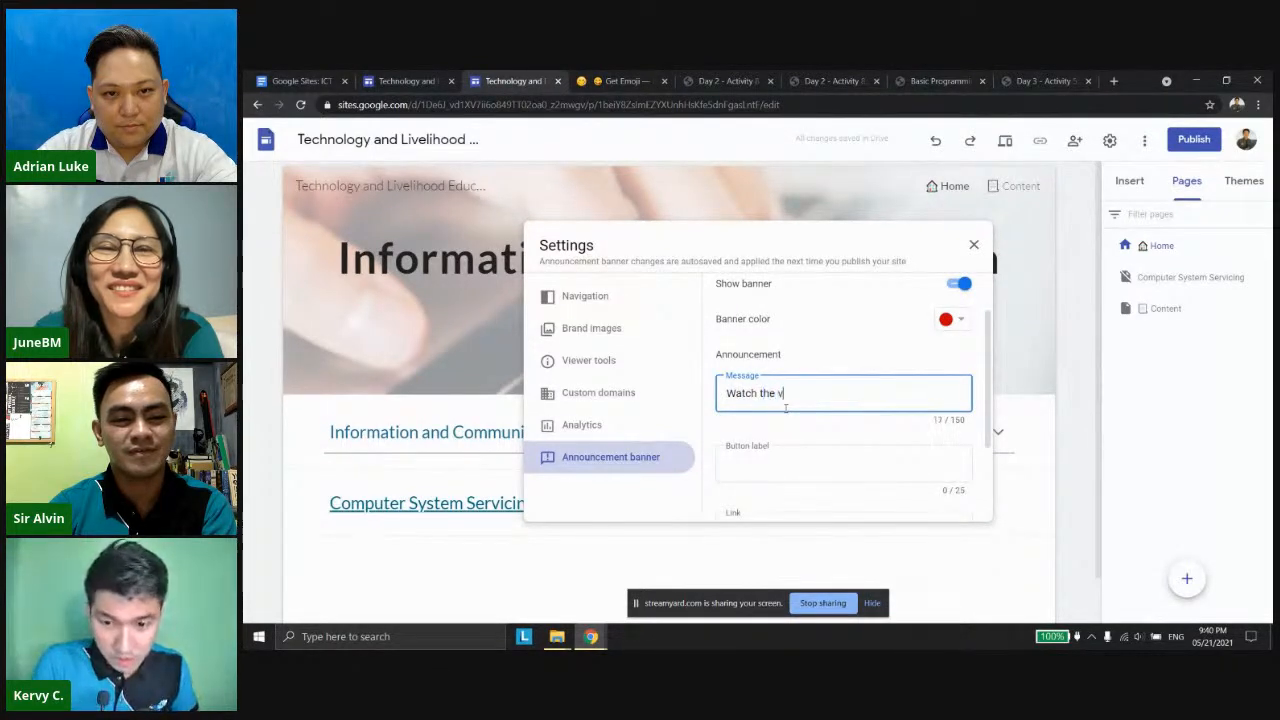
type("edtech videos")
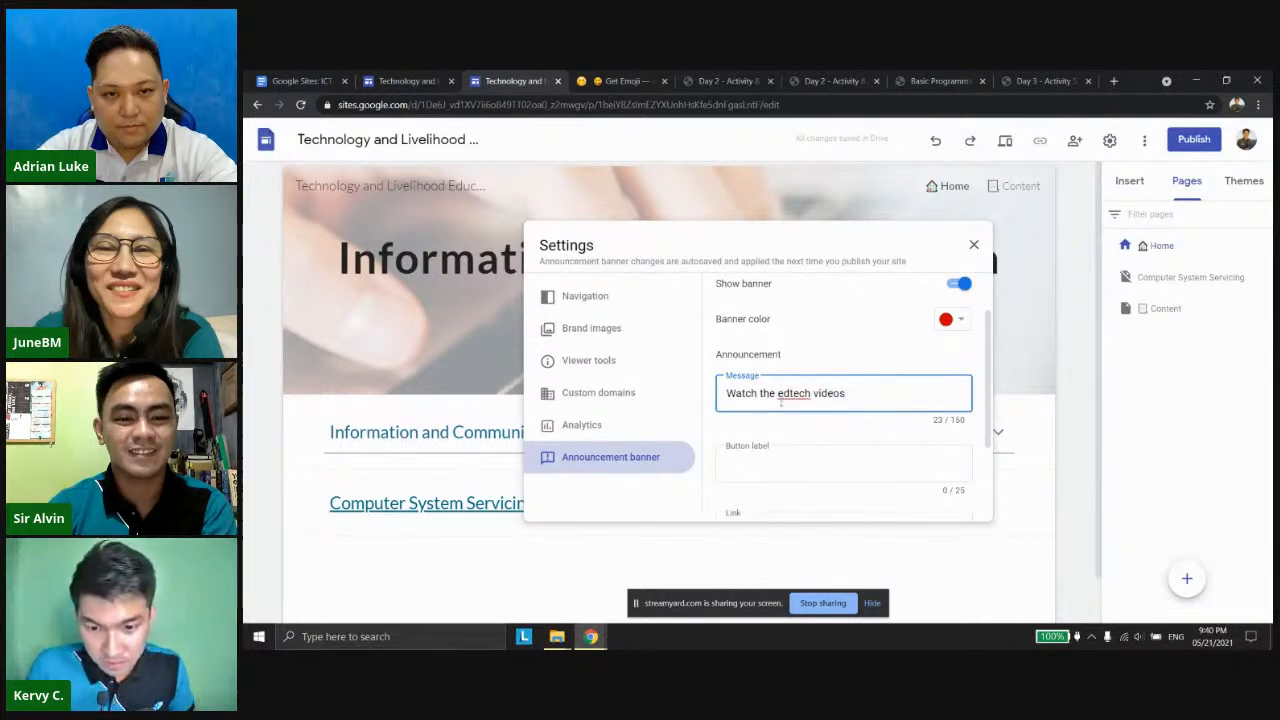
Enter "Click to visit channel" as the announcement banner's button label.
left_click(764, 462)
type("dlick")
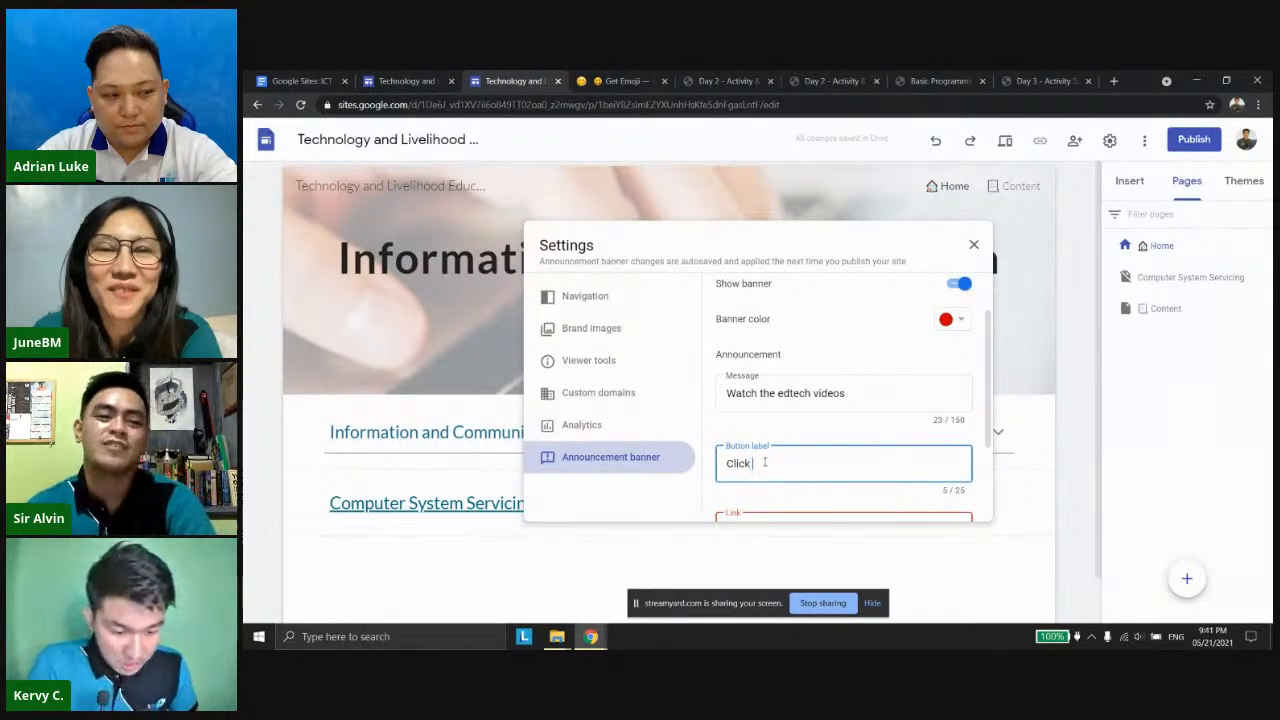
type("to visit ")
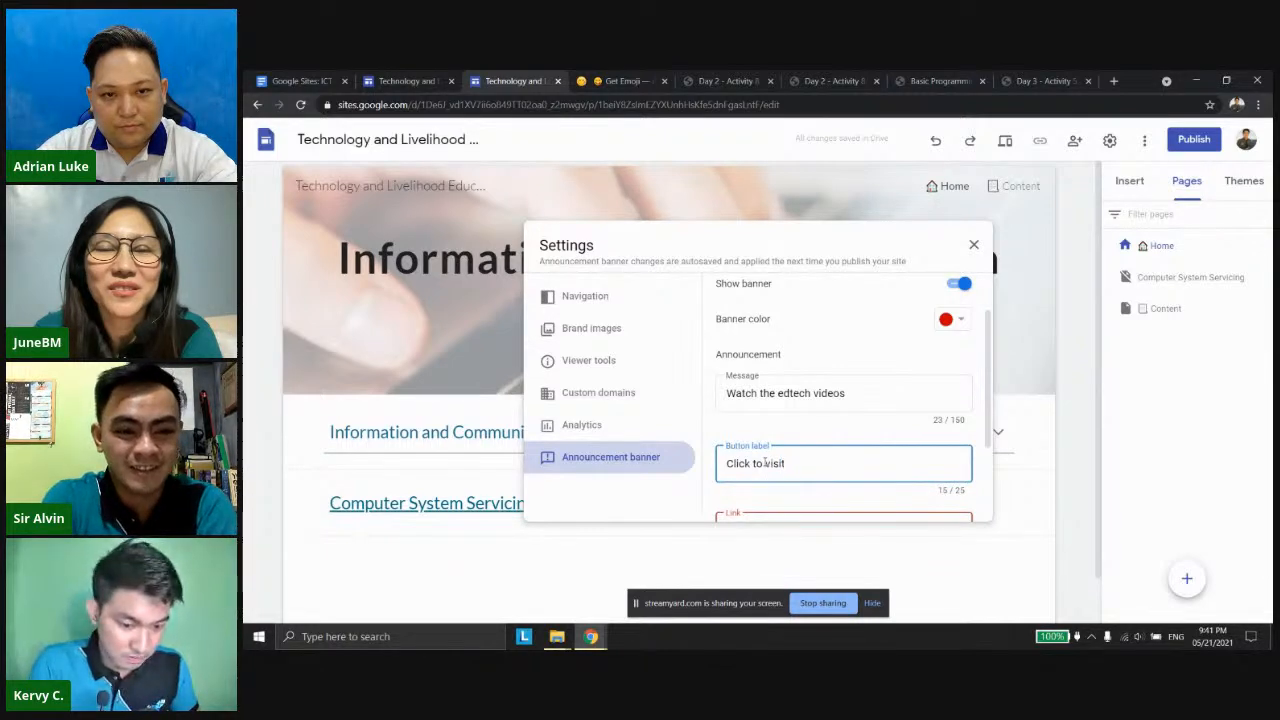
type("channel")
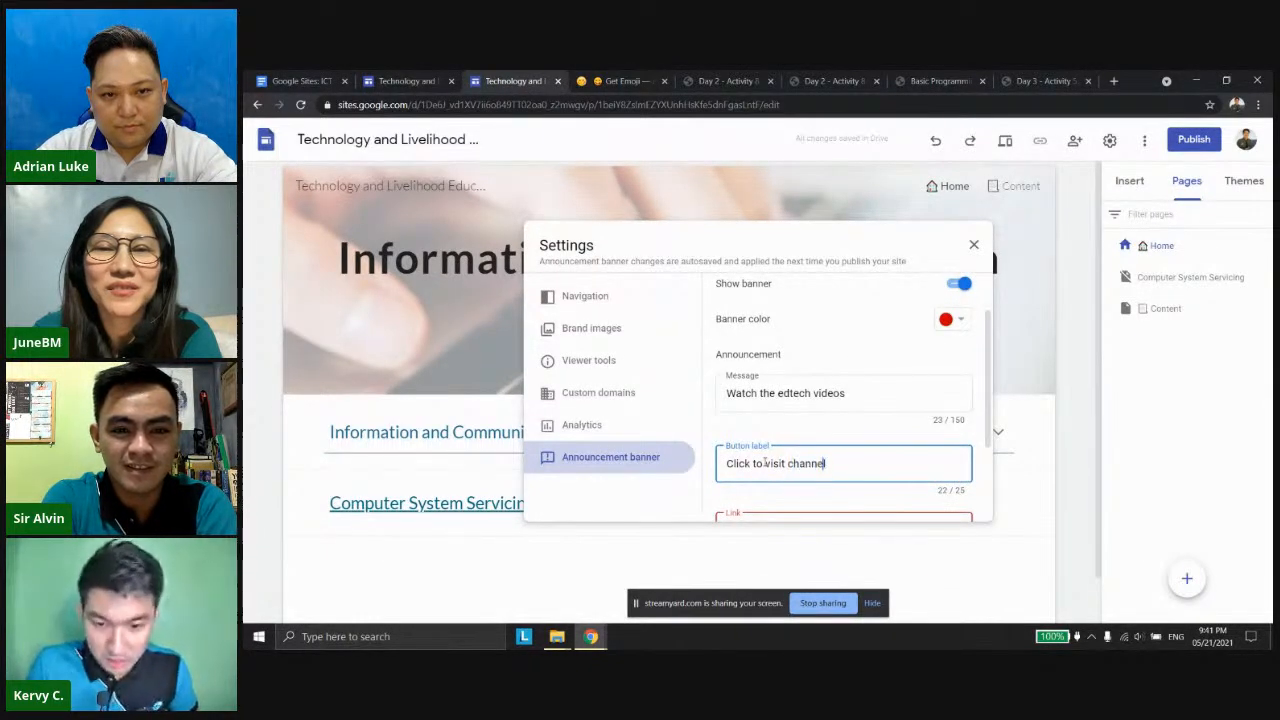
left_click(786, 463)
type("th")
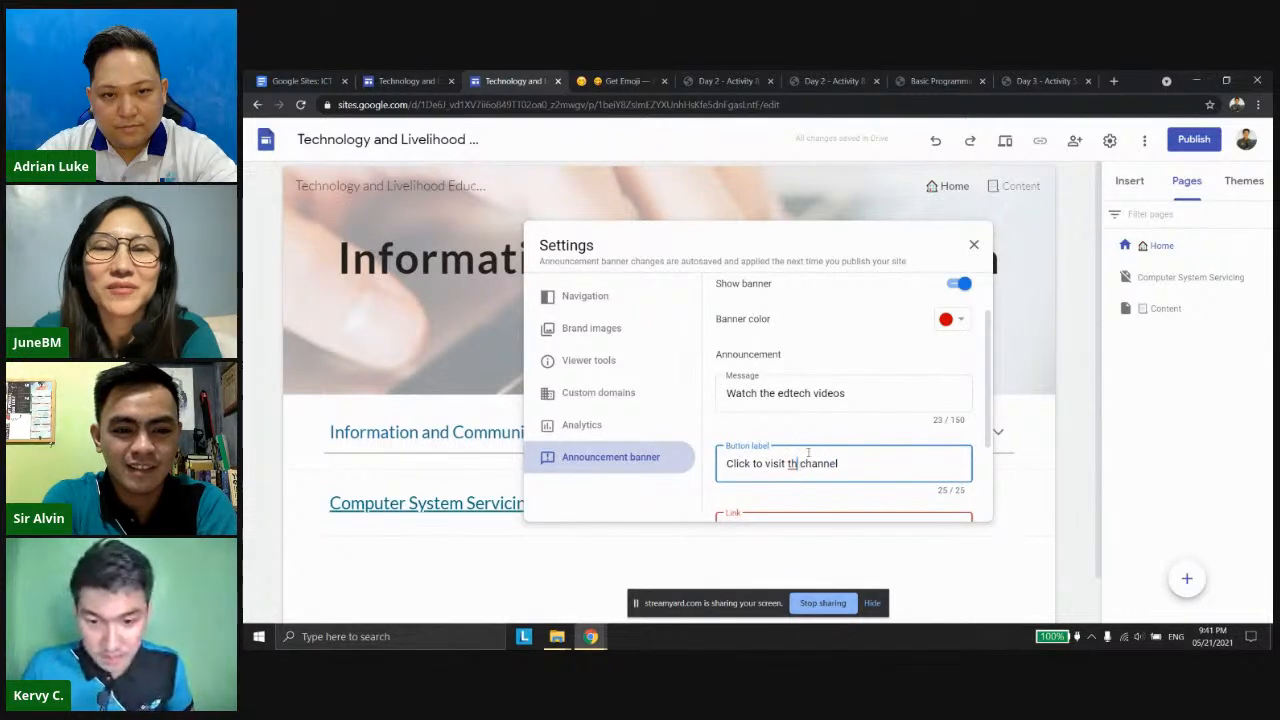
key("BackSpace")
key("BackSpace")
key("BackSpace")
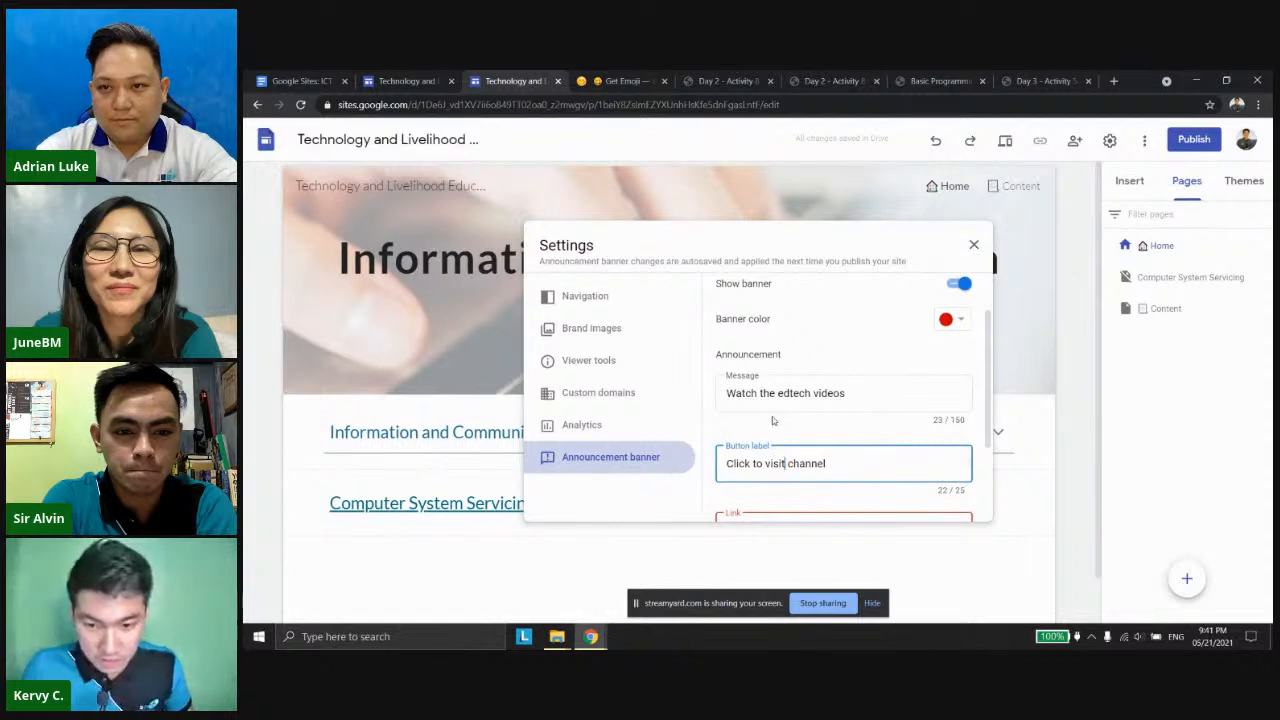
Copy the YouTube channel address under ANNOUNCEMENT in the "Google Sites: ICT Information" document and paste it as the banner button's link.
scroll(718, 405, "down", 3)
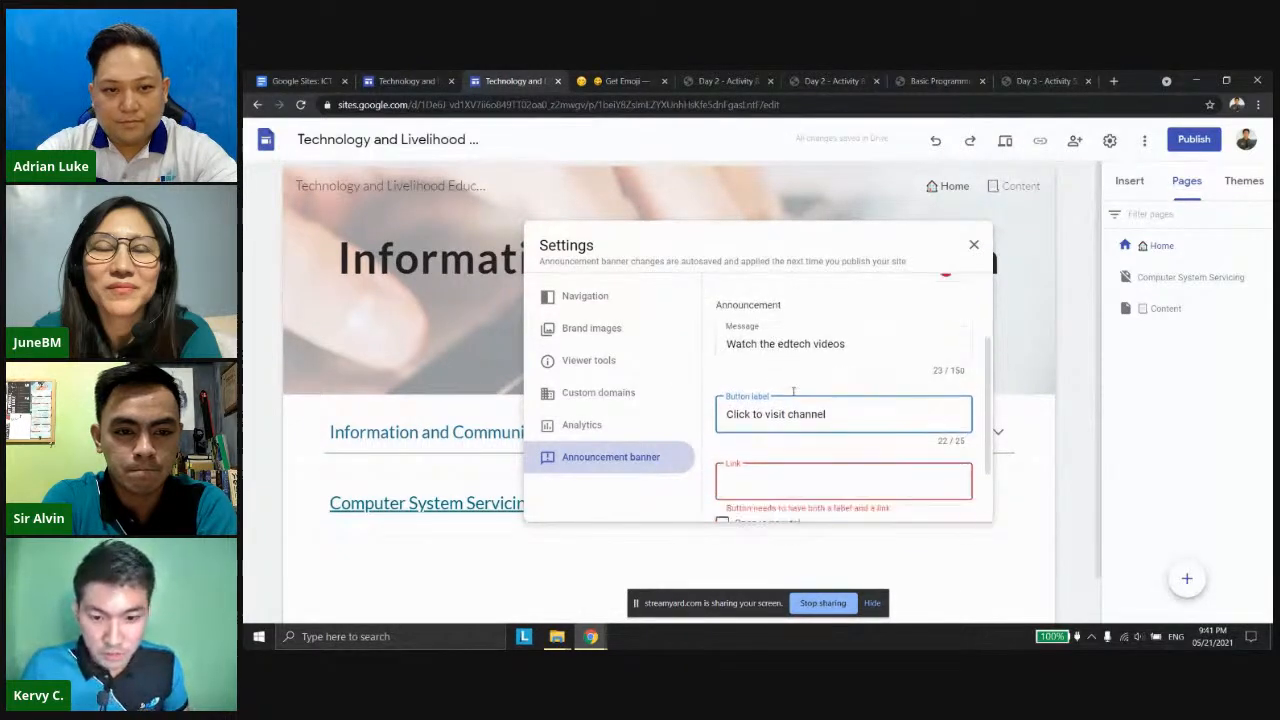
scroll(790, 371, "up", 1)
scroll(790, 371, "up", 1)
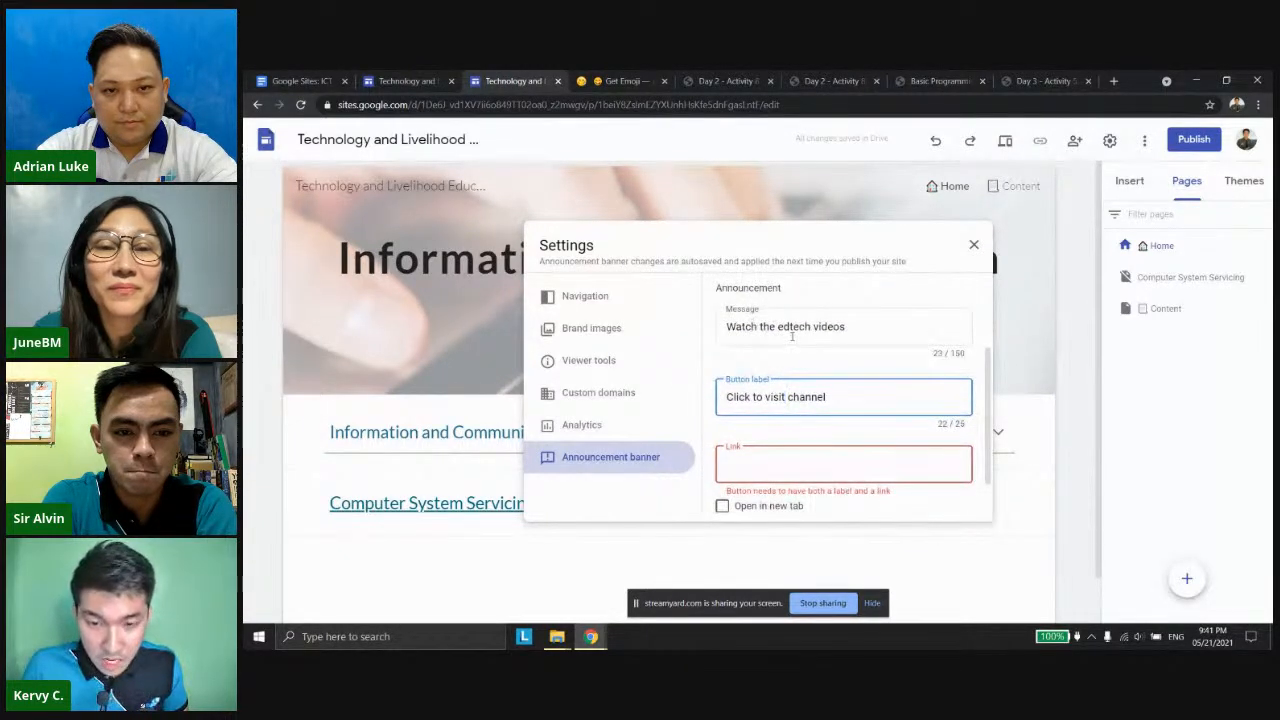
left_click(818, 467)
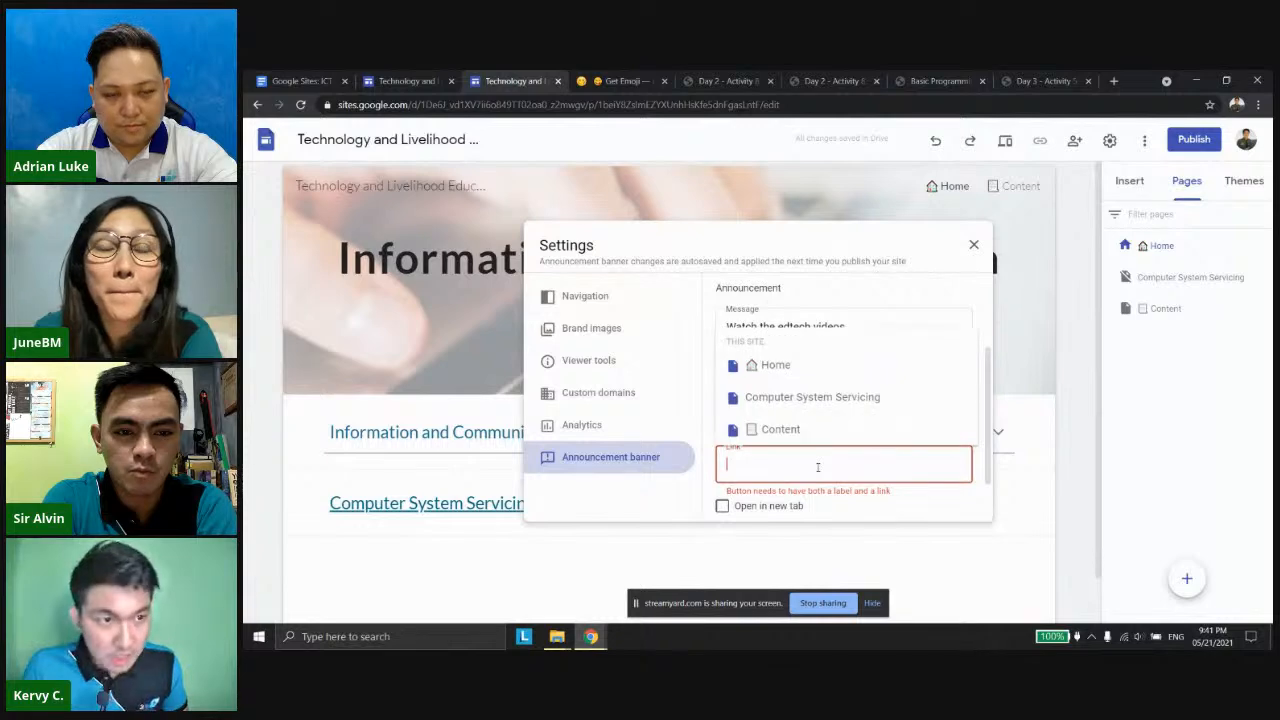
key("ctrl+1")
left_click_drag(737, 547, 518, 547)
key("ctrl+c")
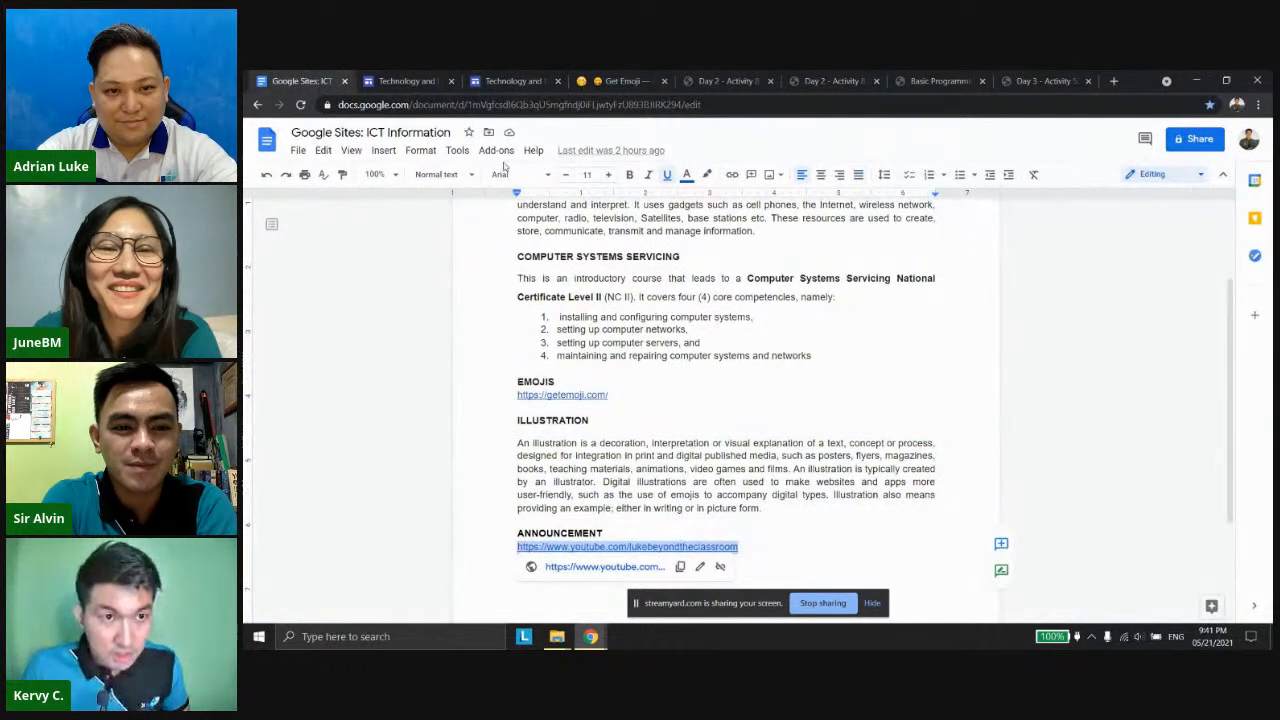
left_click(500, 81)
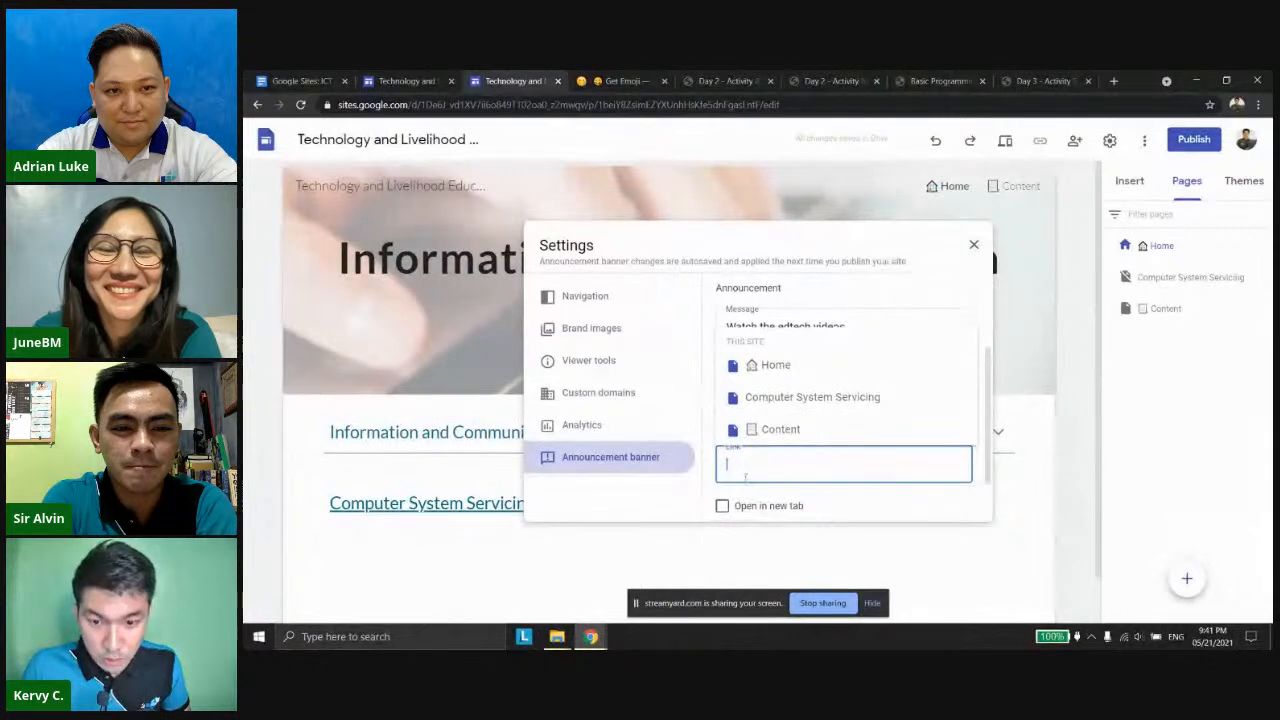
key("ctrl+v")
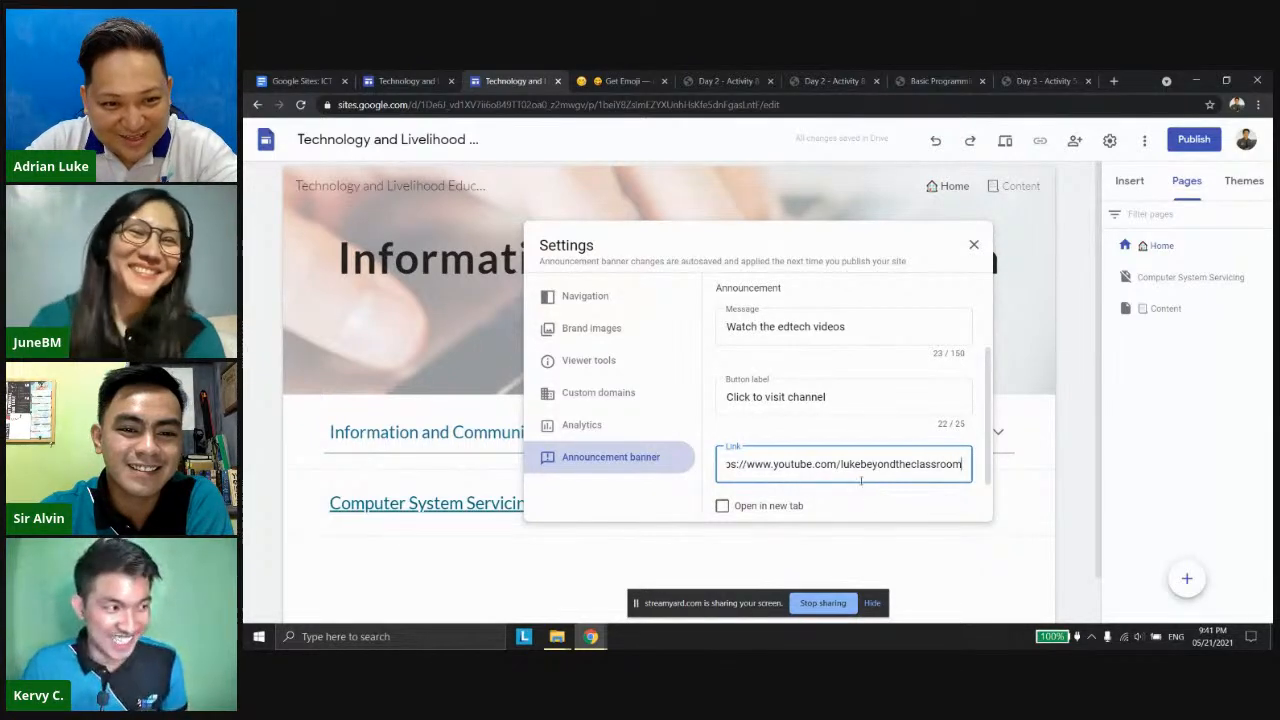
Make the banner button's link open in a new tab and close the site settings.
scroll(857, 380, "down", 1)
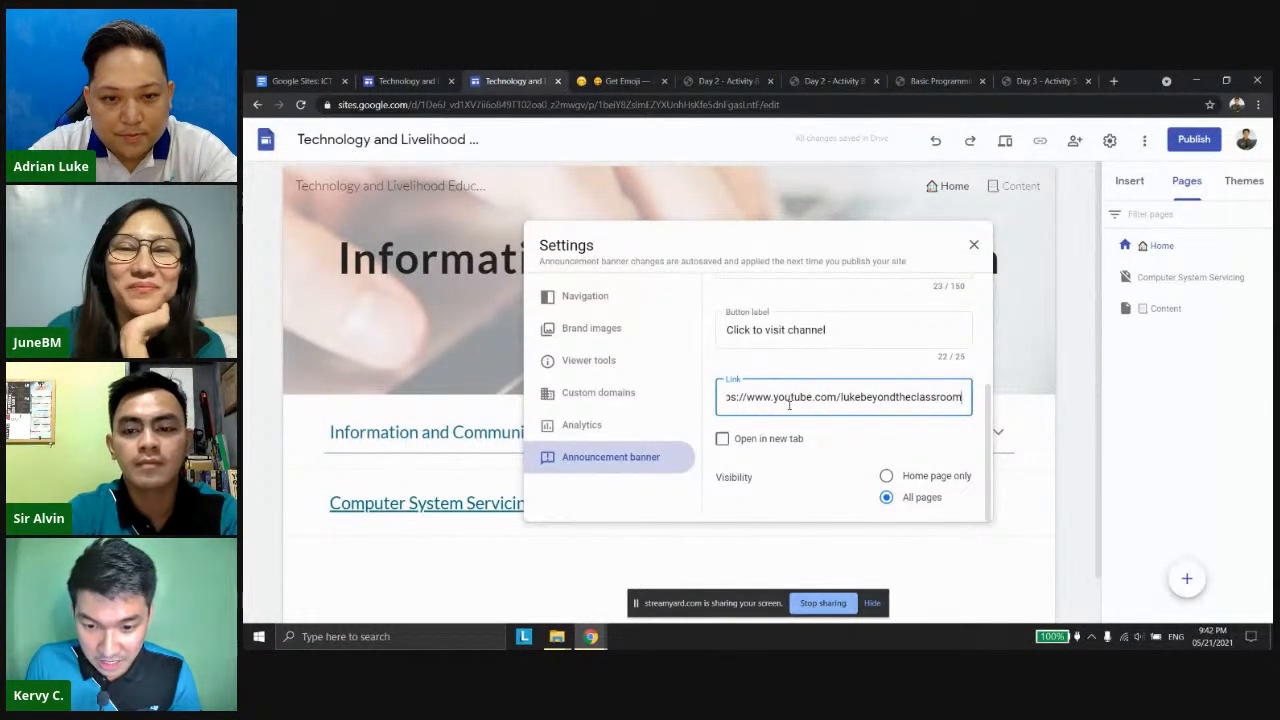
left_click(721, 439)
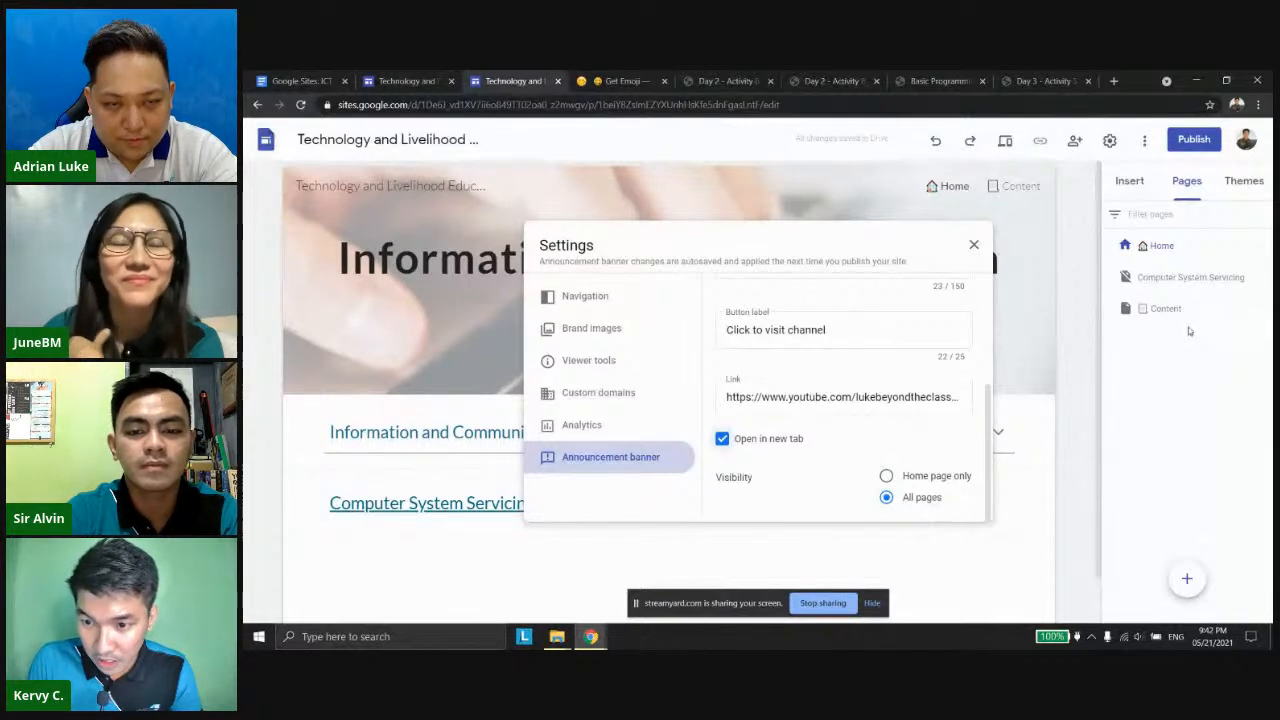
scroll(940, 457, "up", 3)
scroll(943, 457, "down", 3)
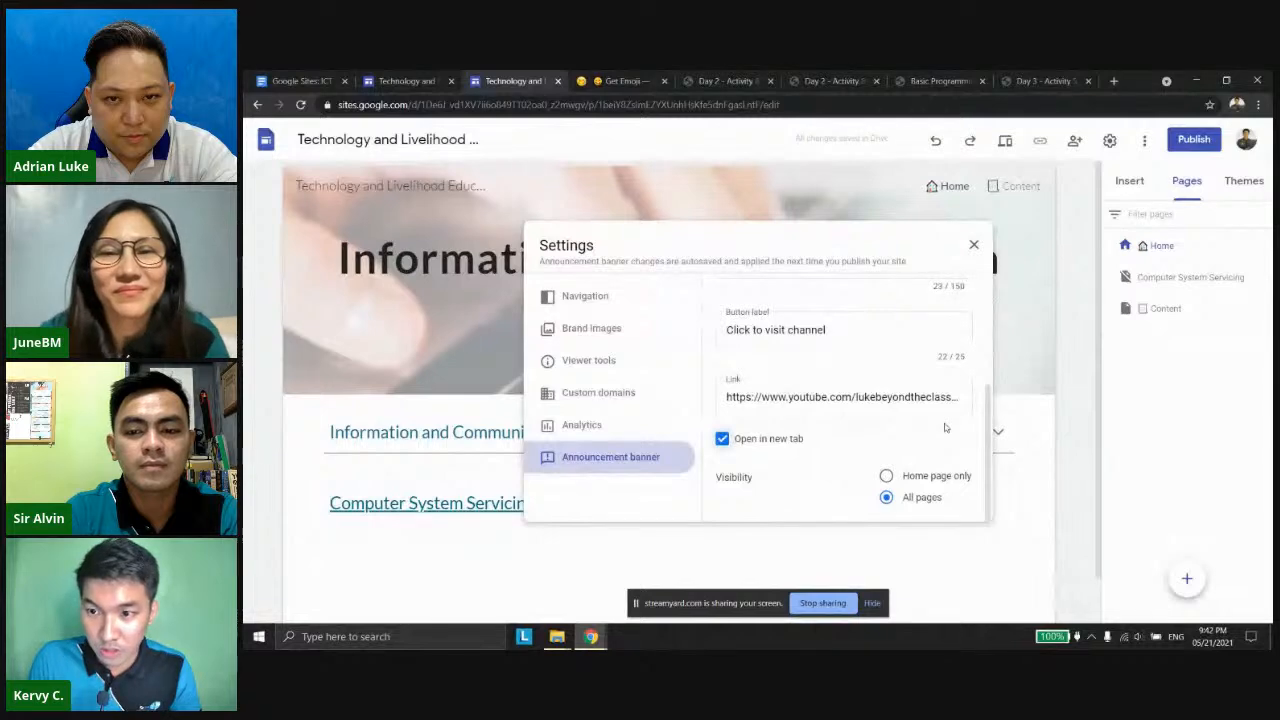
left_click(974, 247)
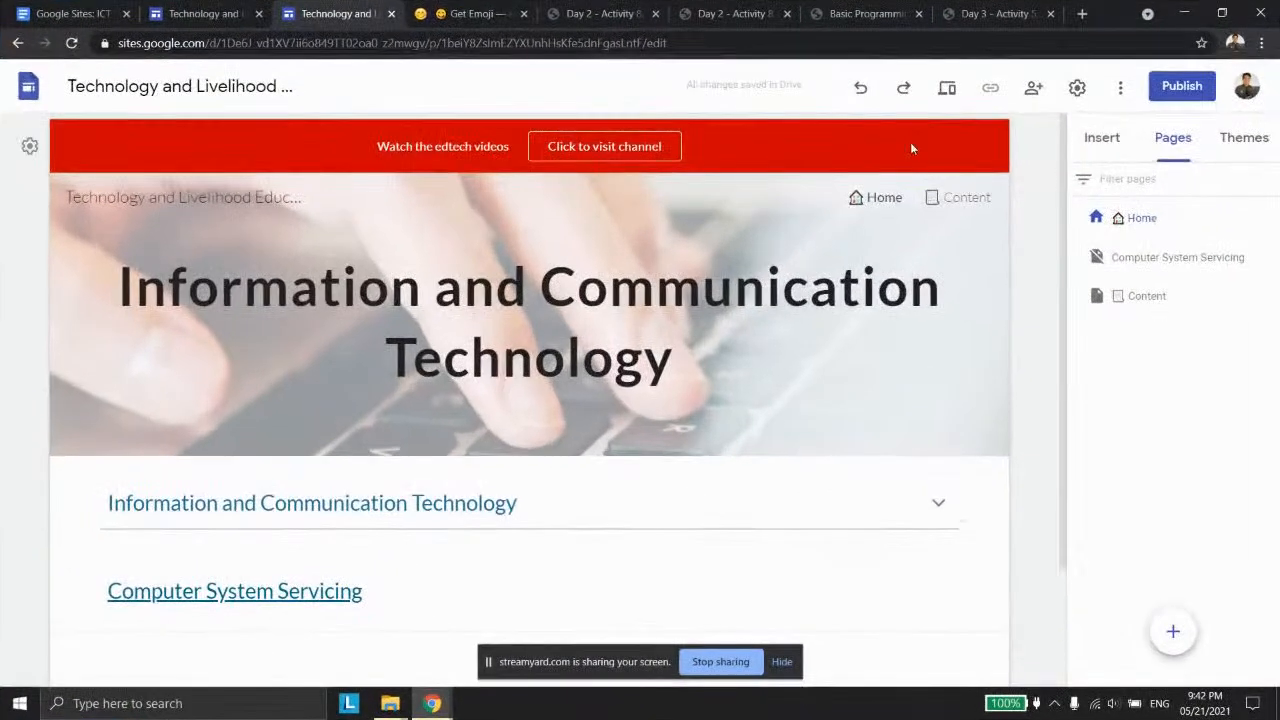
Preview the site and test the announcement banner's "Click to visit channel" link.
left_click(945, 92)
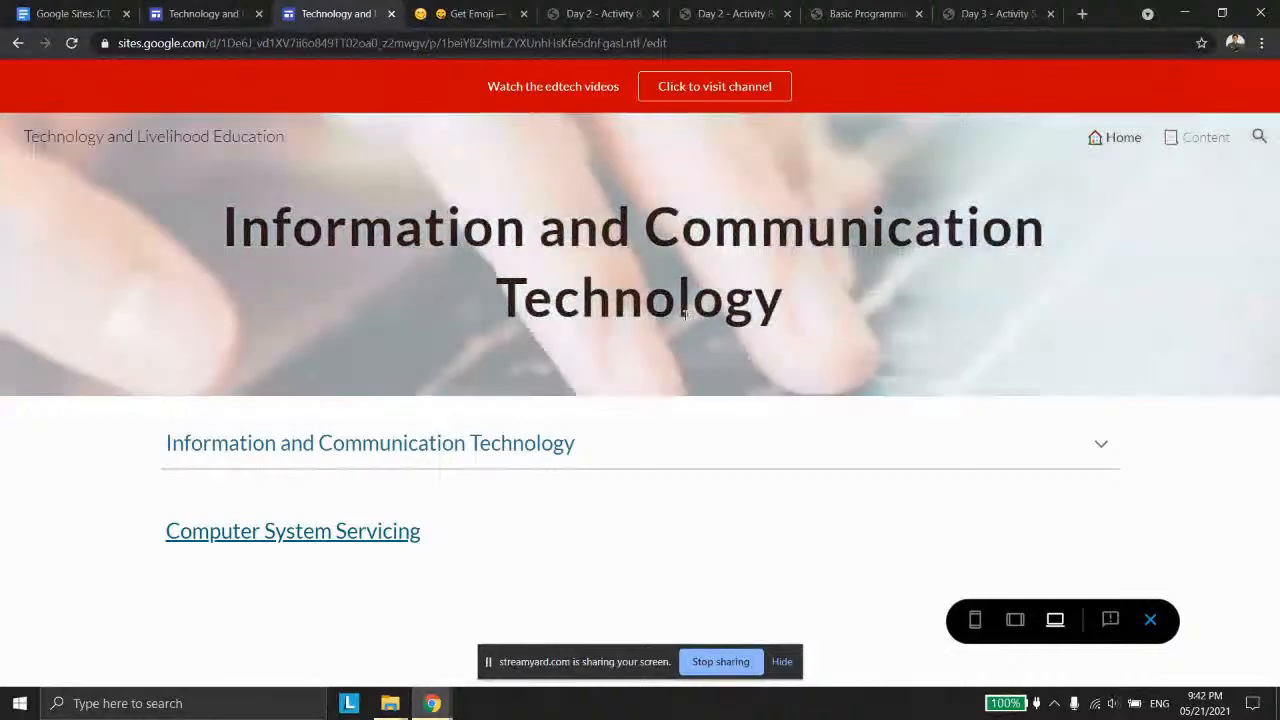
left_click(707, 88)
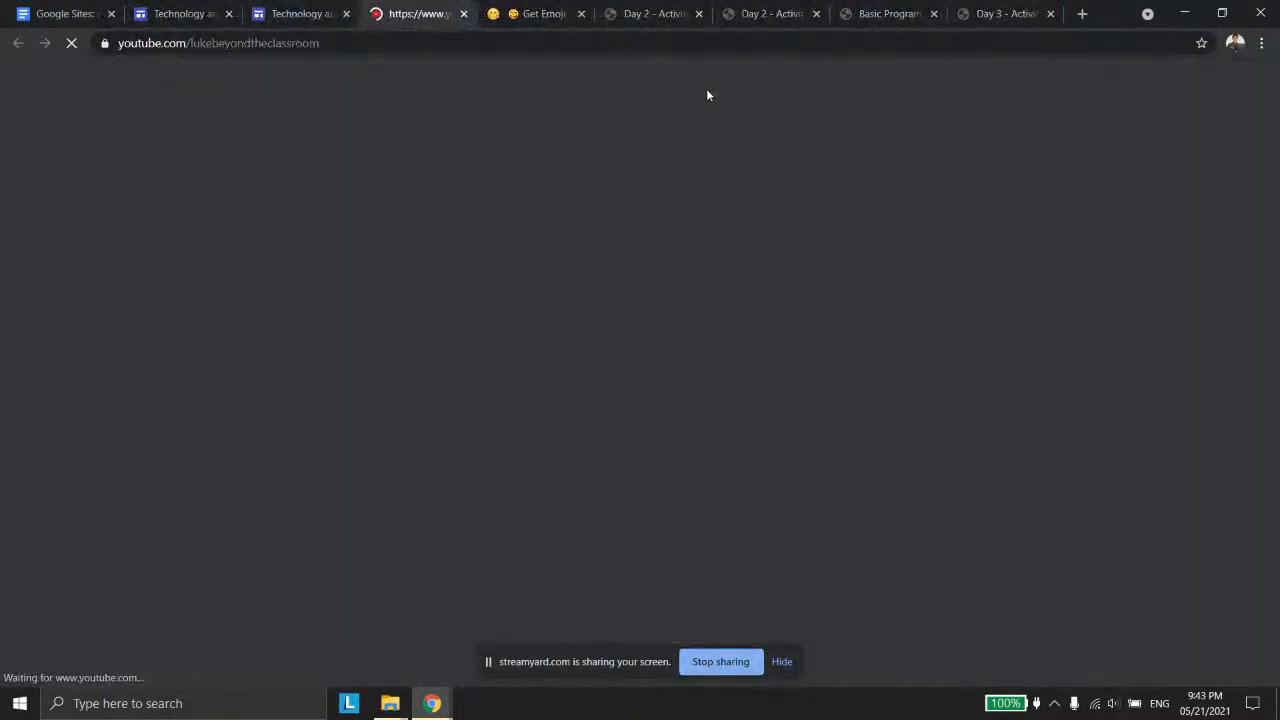